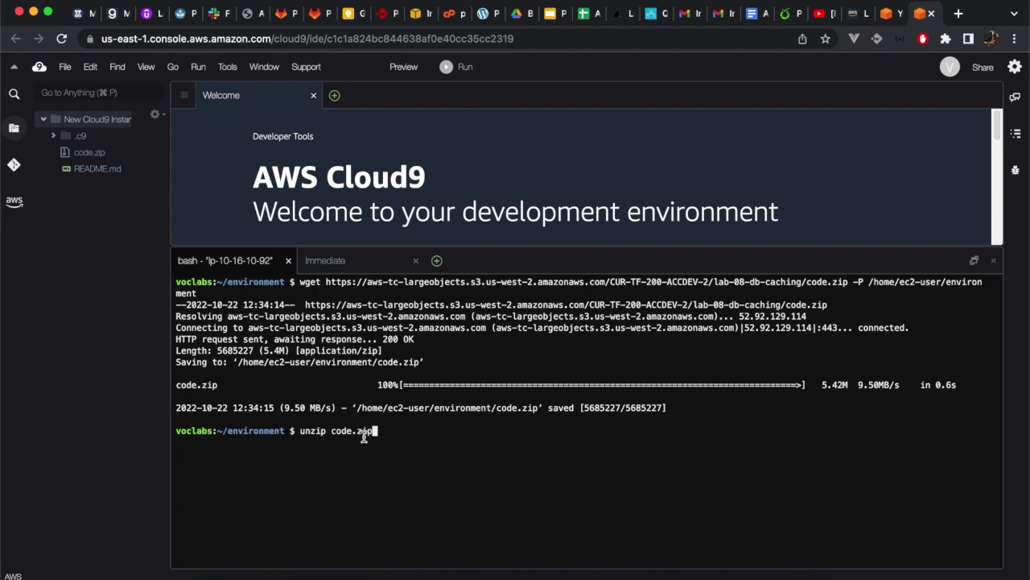
- Extract code.zip in the Cloud9 terminal and copy the setup script command from item 7 of the Lab 9.1 instructions
{"action": "key", "text": "Return"}
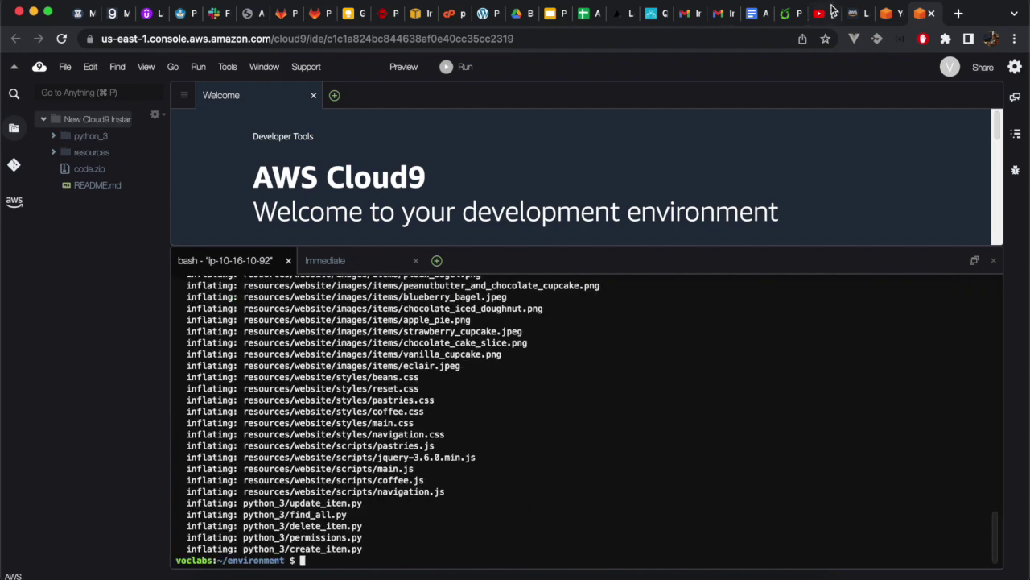
{"action": "left_click", "coordinate": [849, 14]}
{"action": "scroll", "coordinate": [447, 380], "scroll_direction": "down", "scroll_amount": 4}
{"action": "scroll", "coordinate": [447, 381], "scroll_direction": "down", "scroll_amount": 2}
{"action": "scroll", "coordinate": [448, 380], "scroll_direction": "up", "scroll_amount": 1}
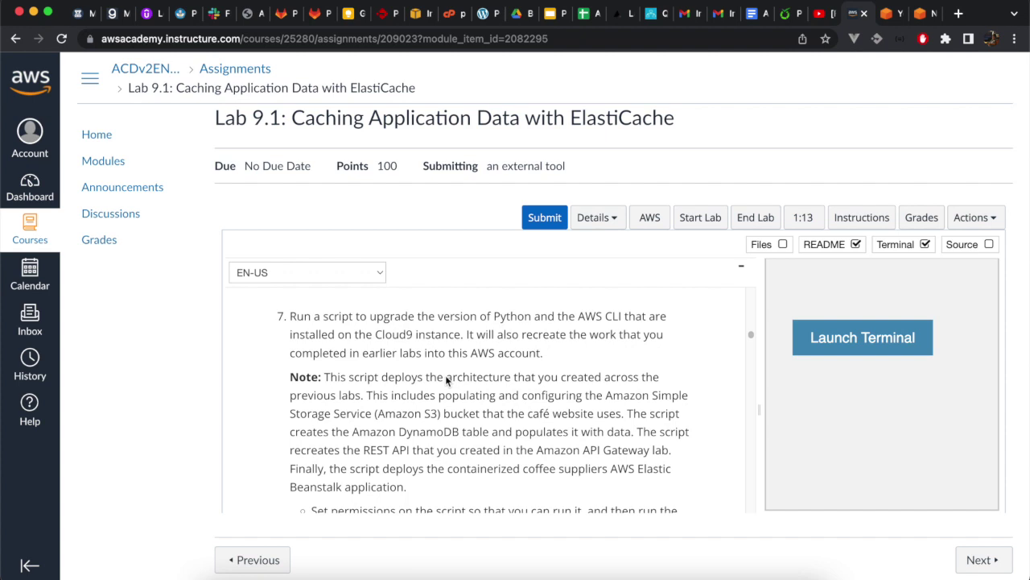
{"action": "scroll", "coordinate": [448, 380], "scroll_direction": "down", "scroll_amount": 5}
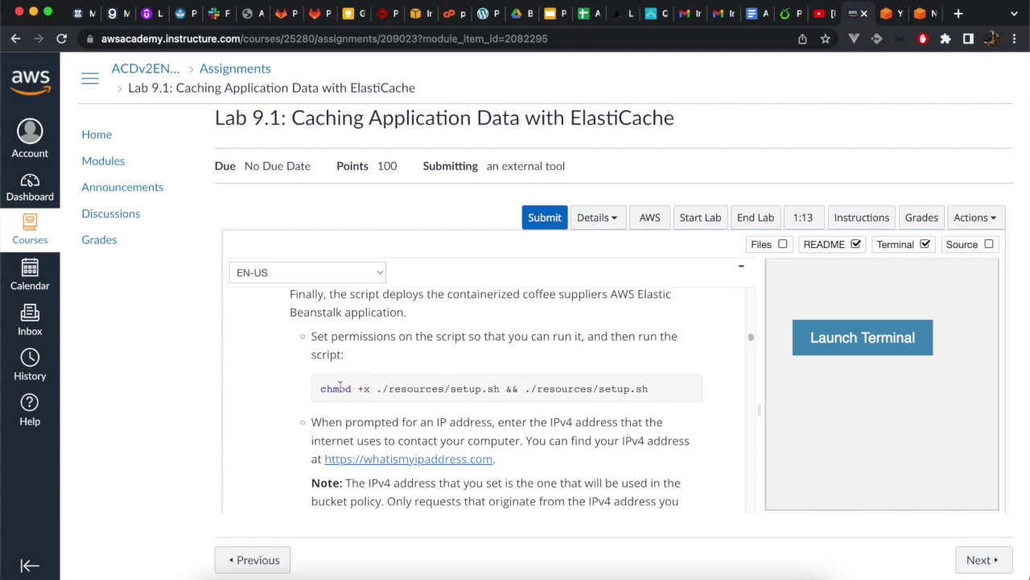
{"action": "left_click_drag", "start_coordinate": [321, 392], "coordinate": [654, 389]}
{"action": "key", "text": "super+c"}
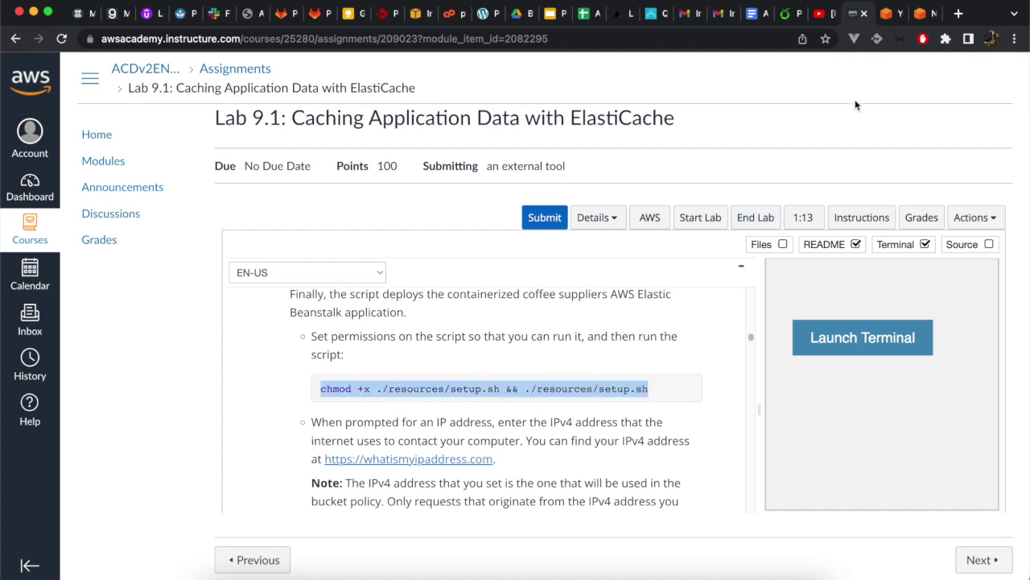
- Run chmod +x ./resources/setup.sh && ./resources/setup.sh in the Cloud9 terminal
{"action": "left_click", "coordinate": [920, 13]}
{"action": "left_click", "coordinate": [386, 539]}
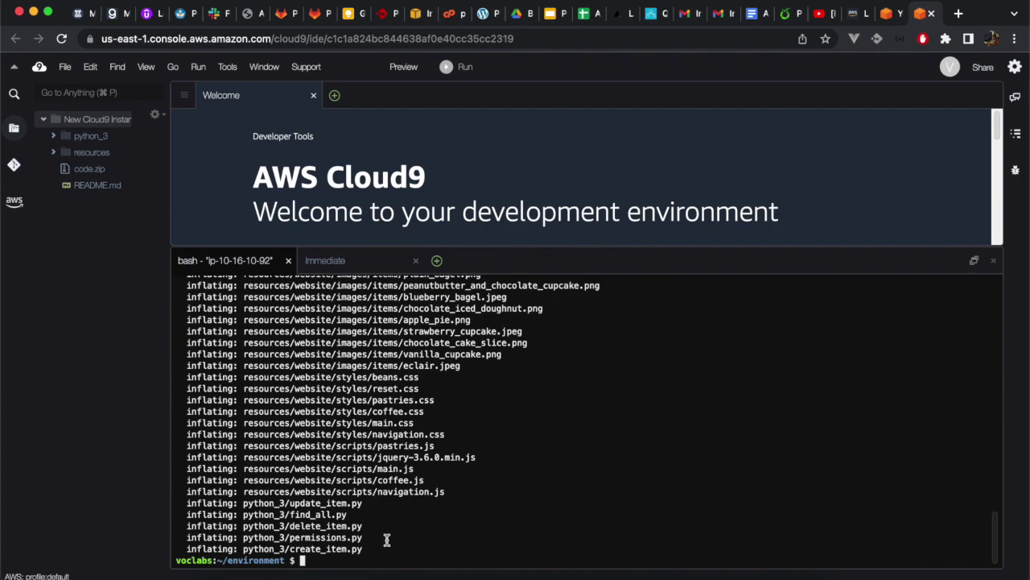
{"action": "key", "text": "super+v"}
{"action": "key", "text": "Return"}
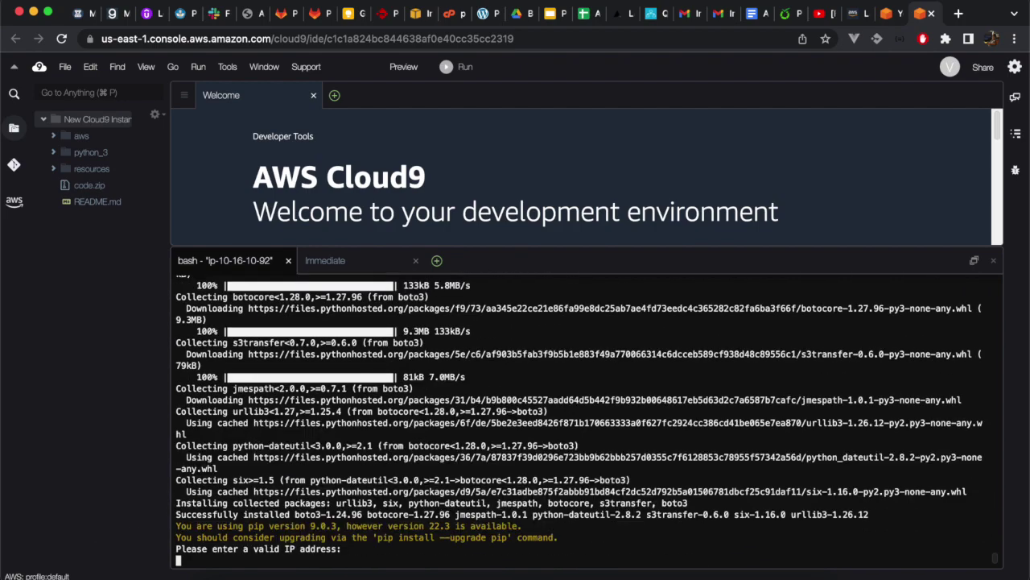
- Open whatismyipaddress.com from the lab instructions and copy the computer's public IPv4 address
{"action": "left_click", "coordinate": [855, 13]}
{"action": "left_click", "coordinate": [462, 460], "text": "super"}
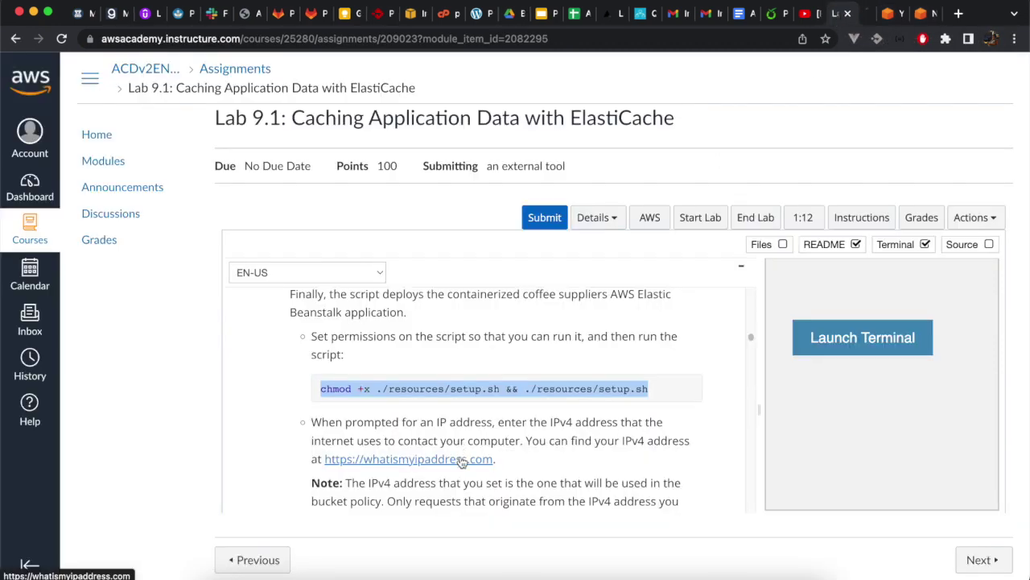
{"action": "left_click", "coordinate": [858, 18]}
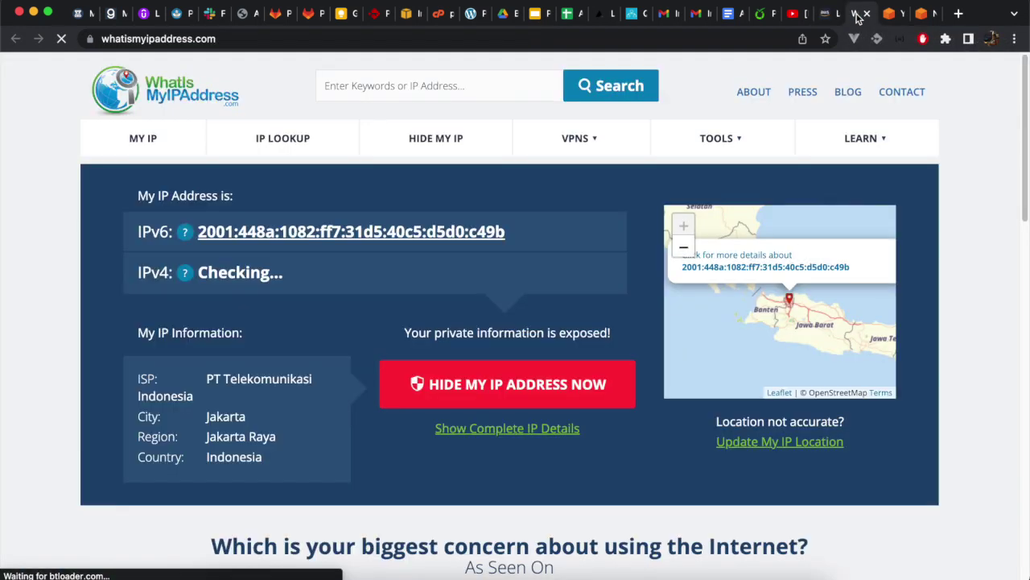
{"action": "left_click_drag", "start_coordinate": [339, 275], "coordinate": [201, 274]}
{"action": "key", "text": "super+c"}
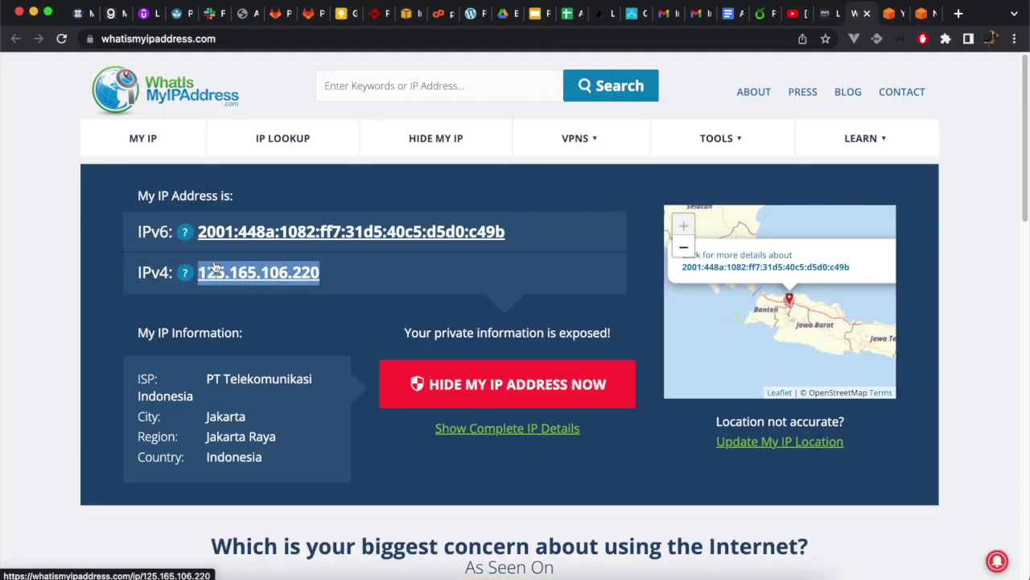
- Close the IP lookup page and submit the copied IPv4 address to the setup script in the Cloud9 terminal
{"action": "left_click", "coordinate": [867, 15]}
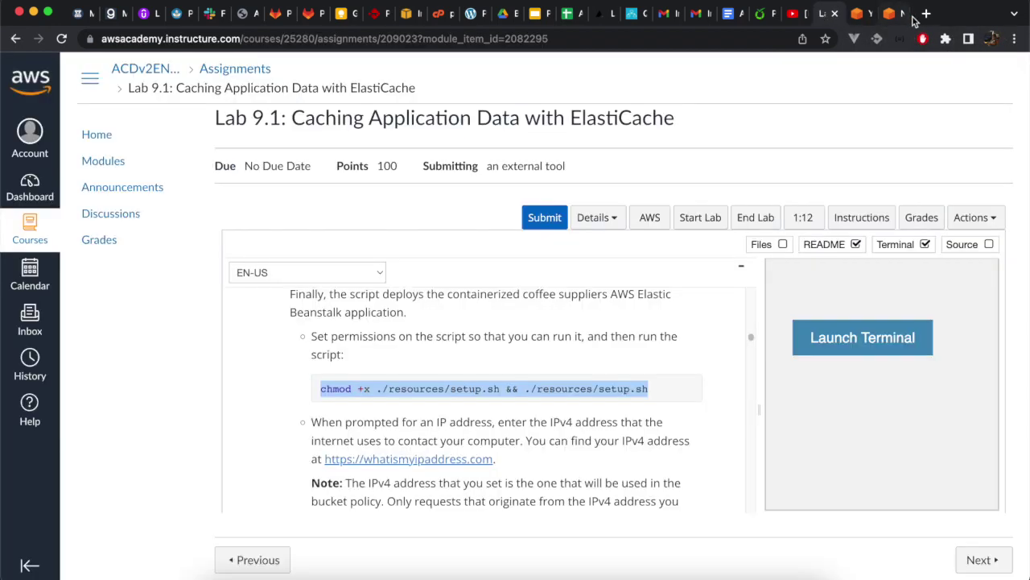
{"action": "left_click", "coordinate": [919, 14]}
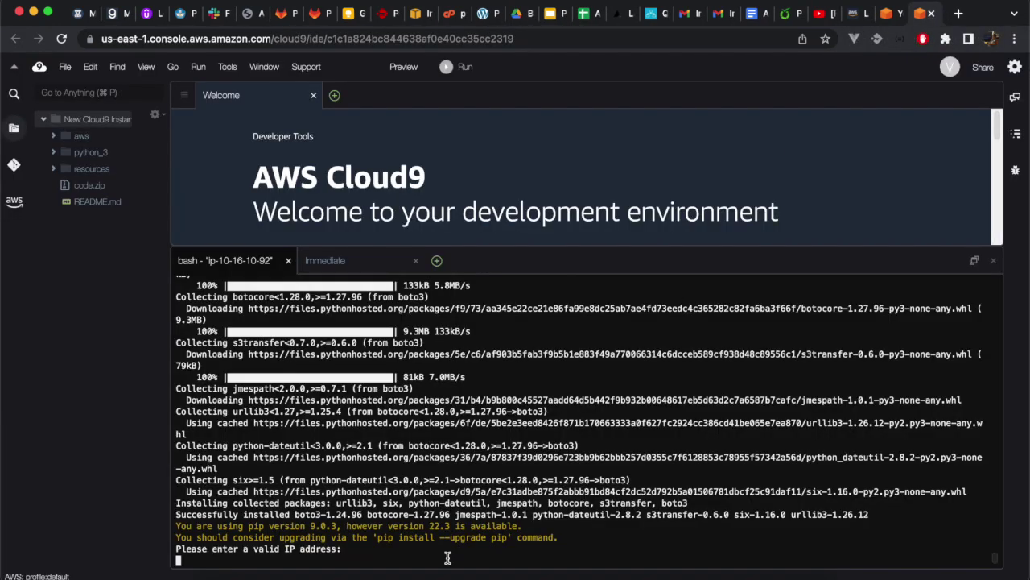
{"action": "key", "text": "super+v"}
{"action": "key", "text": "Return"}
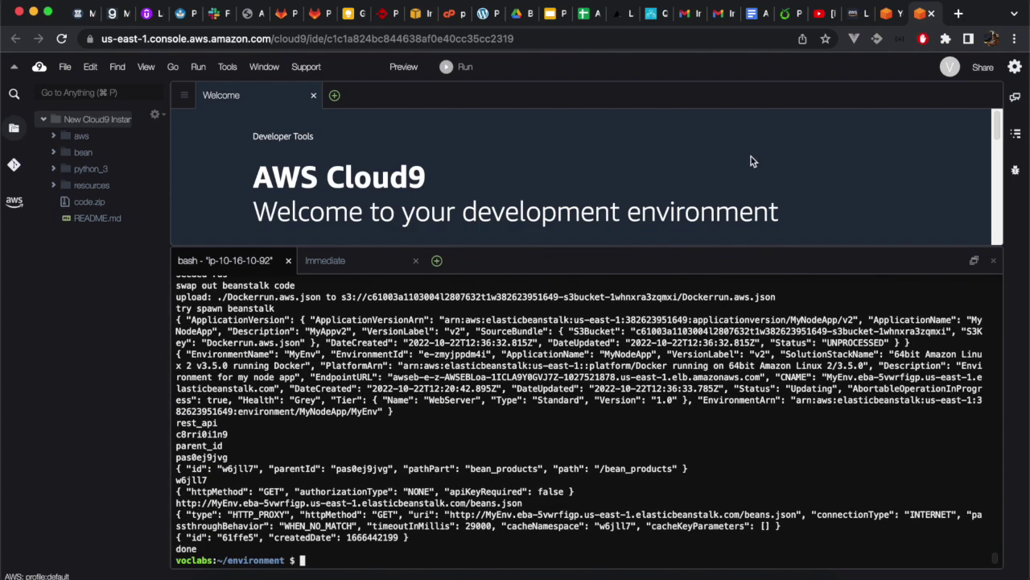
- Copy the command from item 8 of the lab instructions and run aws --version in the Cloud9 terminal
{"action": "left_click", "coordinate": [855, 13]}
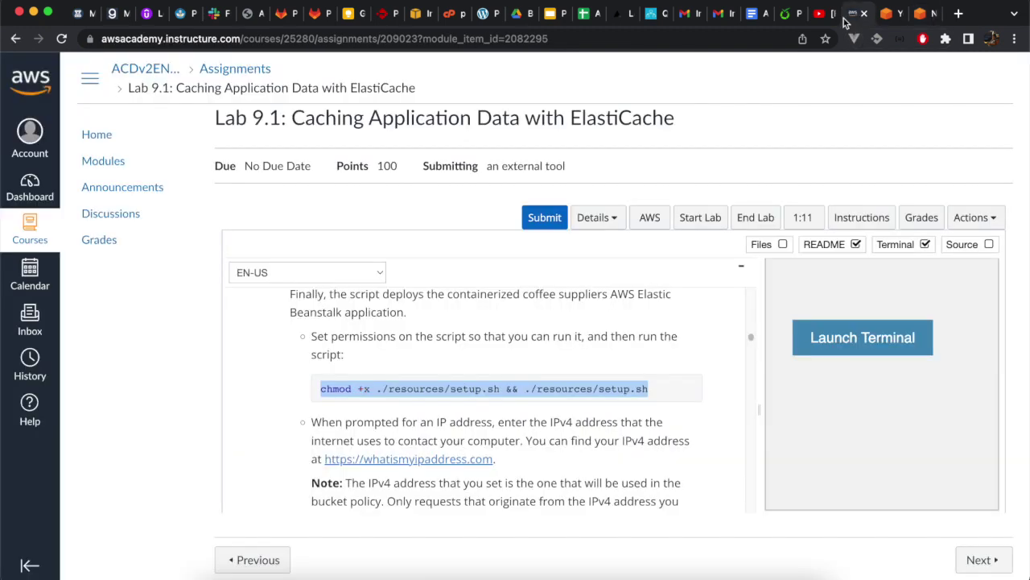
{"action": "scroll", "coordinate": [273, 483], "scroll_direction": "down", "scroll_amount": 3}
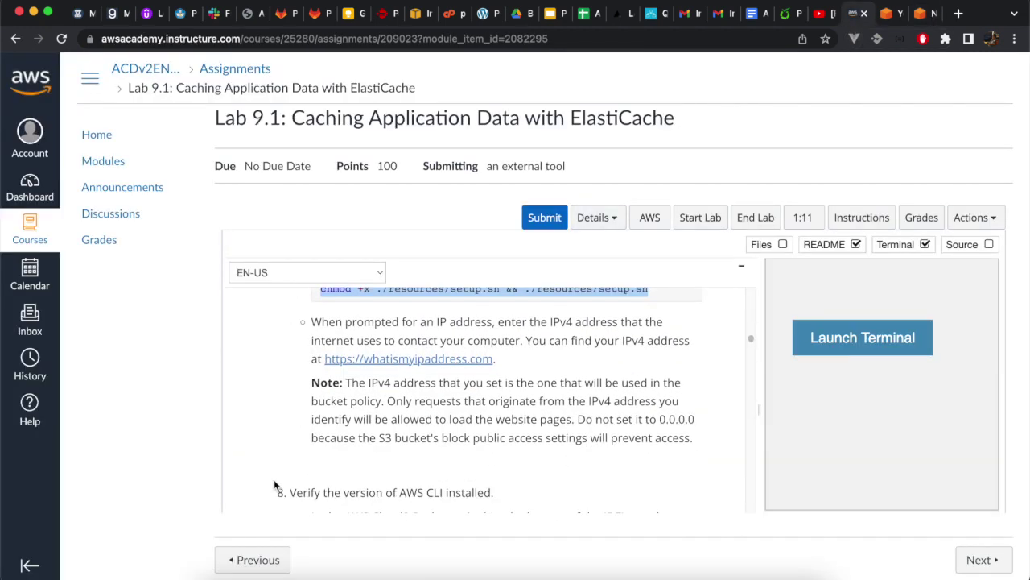
{"action": "scroll", "coordinate": [274, 483], "scroll_direction": "down", "scroll_amount": 3}
{"action": "scroll", "coordinate": [274, 483], "scroll_direction": "down", "scroll_amount": 2}
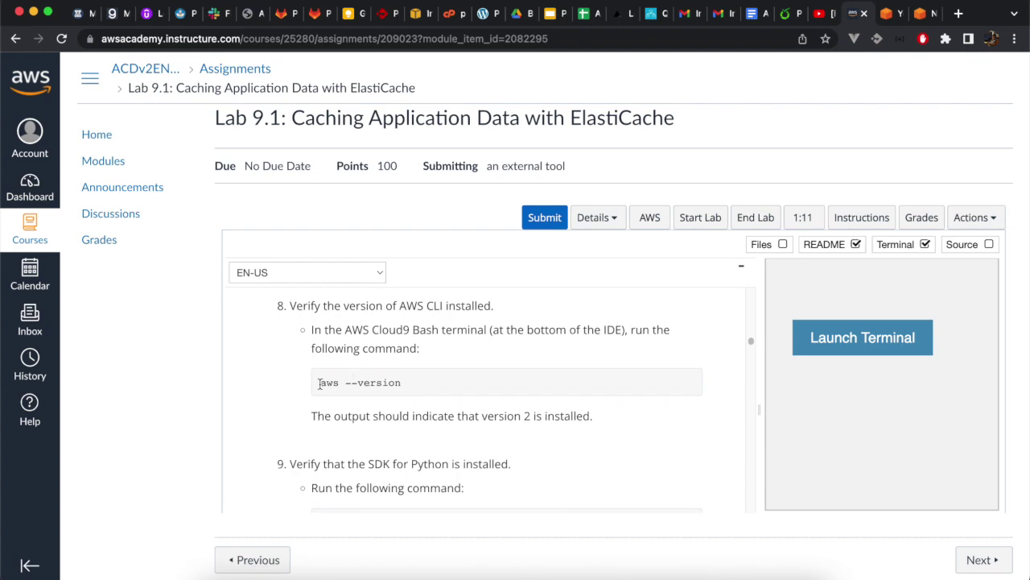
{"action": "left_click_drag", "start_coordinate": [319, 384], "coordinate": [406, 382]}
{"action": "key", "text": "super+c"}
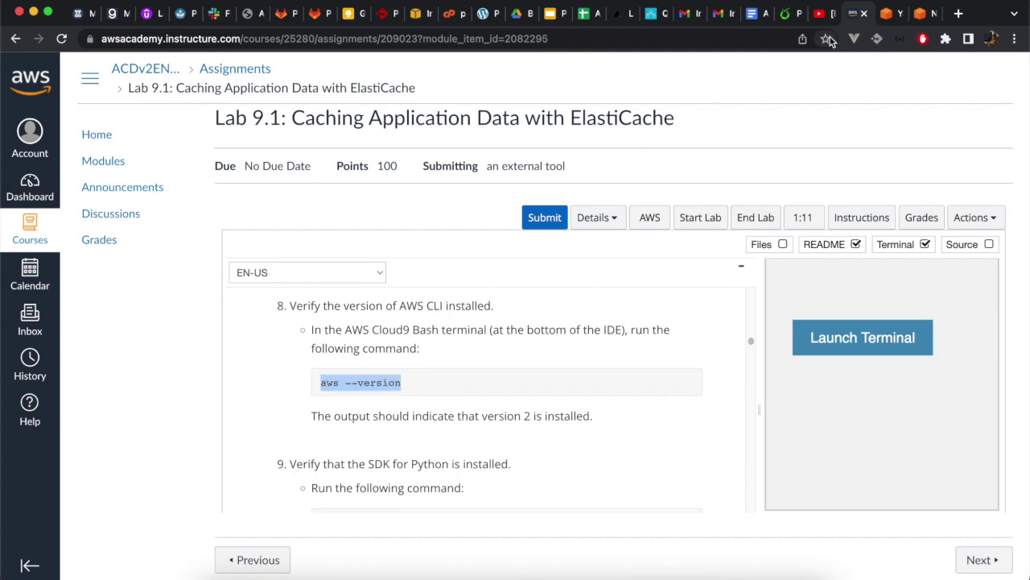
{"action": "left_click", "coordinate": [925, 13]}
{"action": "key", "text": "super+v"}
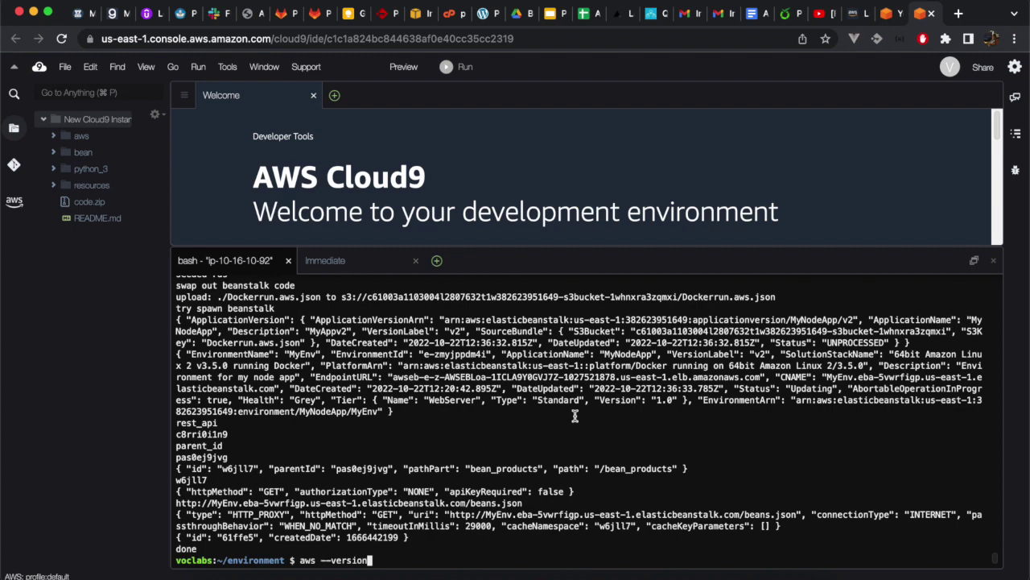
{"action": "key", "text": "Return"}
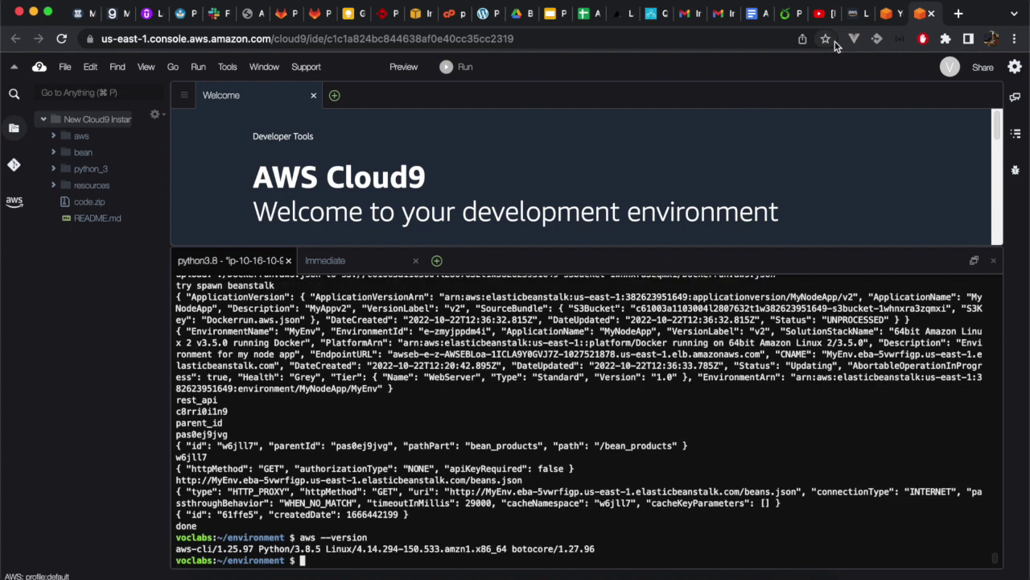
- Copy the SDK check from item 9 of the lab instructions and run pip show boto3 in the Cloud9 terminal
{"action": "left_click", "coordinate": [853, 15]}
{"action": "scroll", "coordinate": [461, 369], "scroll_direction": "down", "scroll_amount": 3}
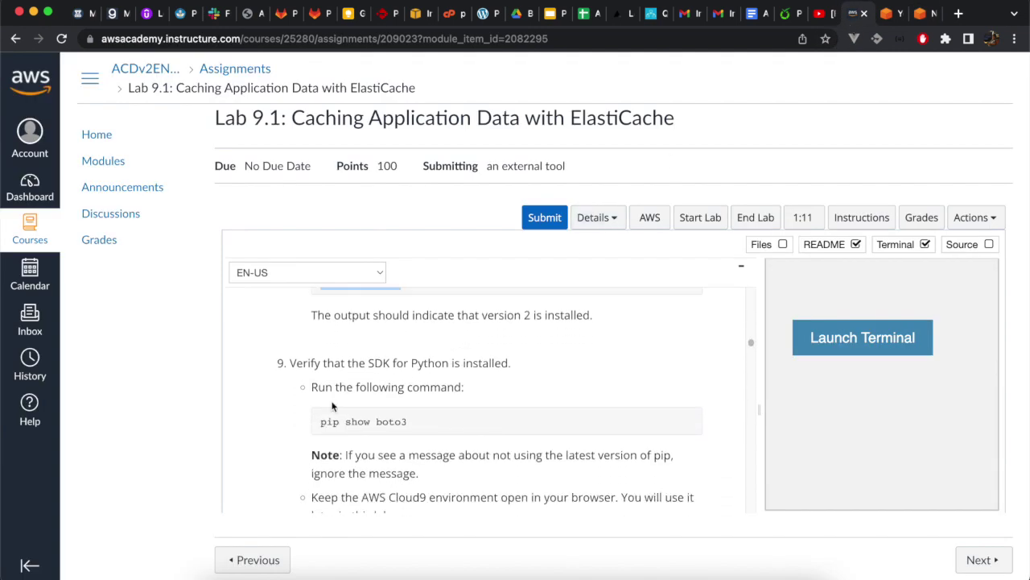
{"action": "left_click_drag", "start_coordinate": [315, 416], "coordinate": [419, 422]}
{"action": "key", "text": "super+c"}
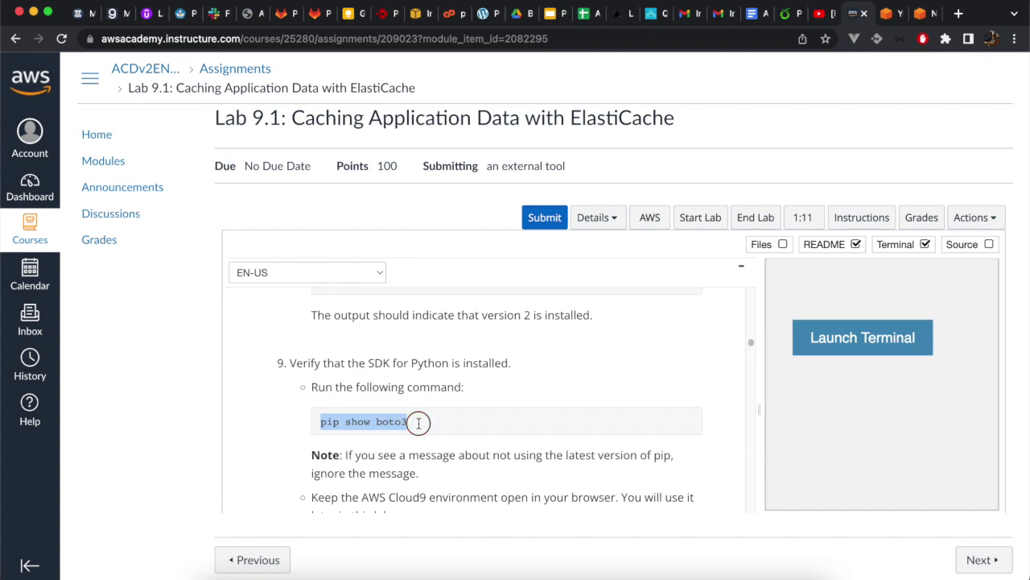
{"action": "left_click", "coordinate": [920, 15]}
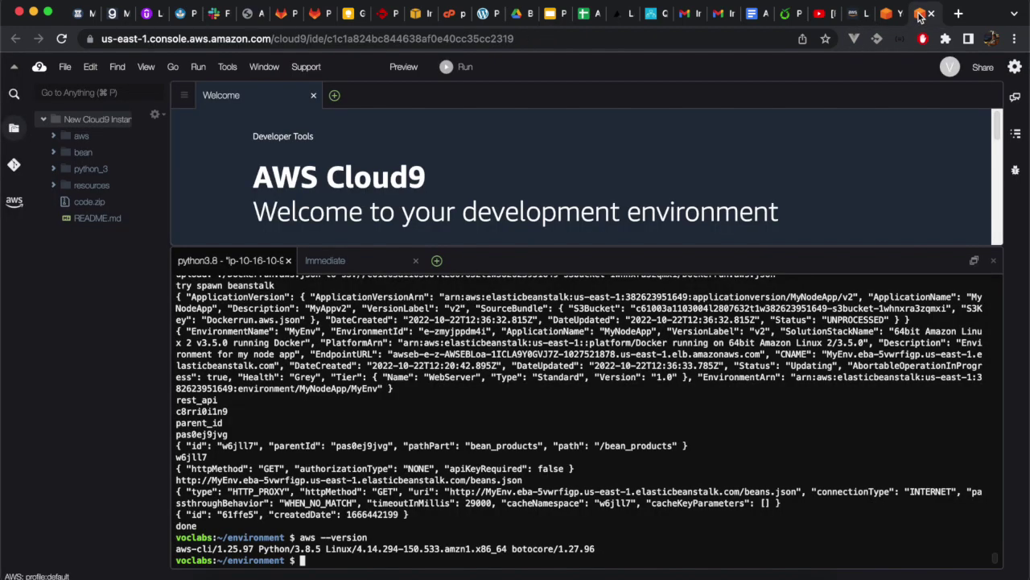
{"action": "key", "text": "super+v"}
{"action": "key", "text": "Return"}
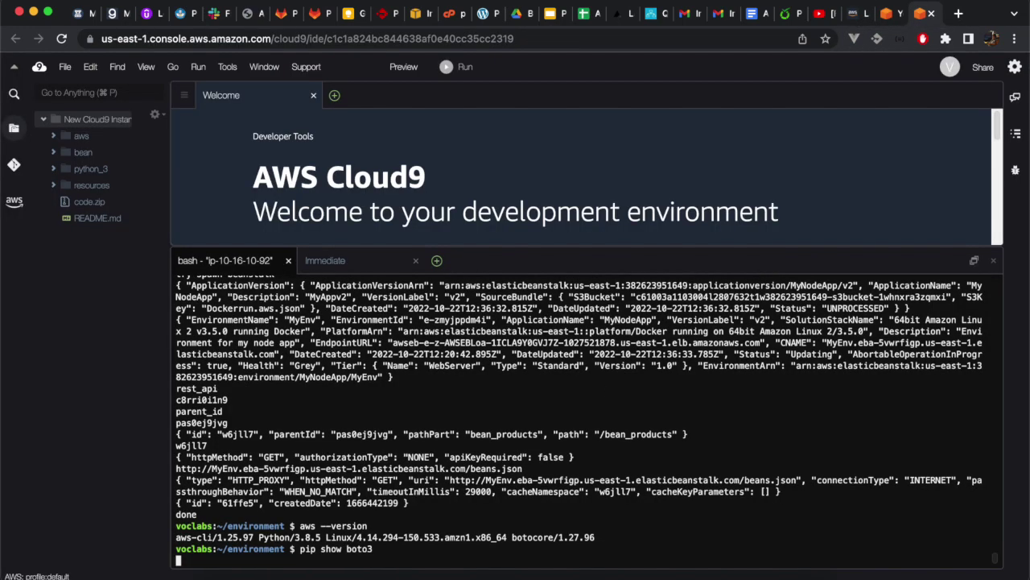
- Read the Task 2 lab instructions and diagram on configuring the Aurora security group for ElastiCache
{"action": "left_click", "coordinate": [856, 14]}
{"action": "scroll", "coordinate": [339, 434], "scroll_direction": "down", "scroll_amount": 5}
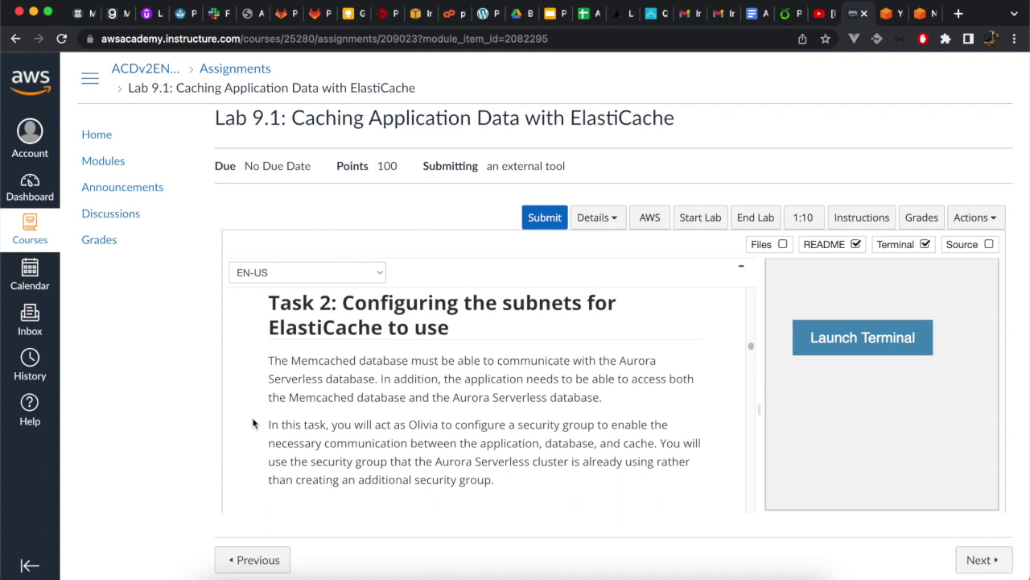
{"action": "scroll", "coordinate": [252, 421], "scroll_direction": "up", "scroll_amount": 1}
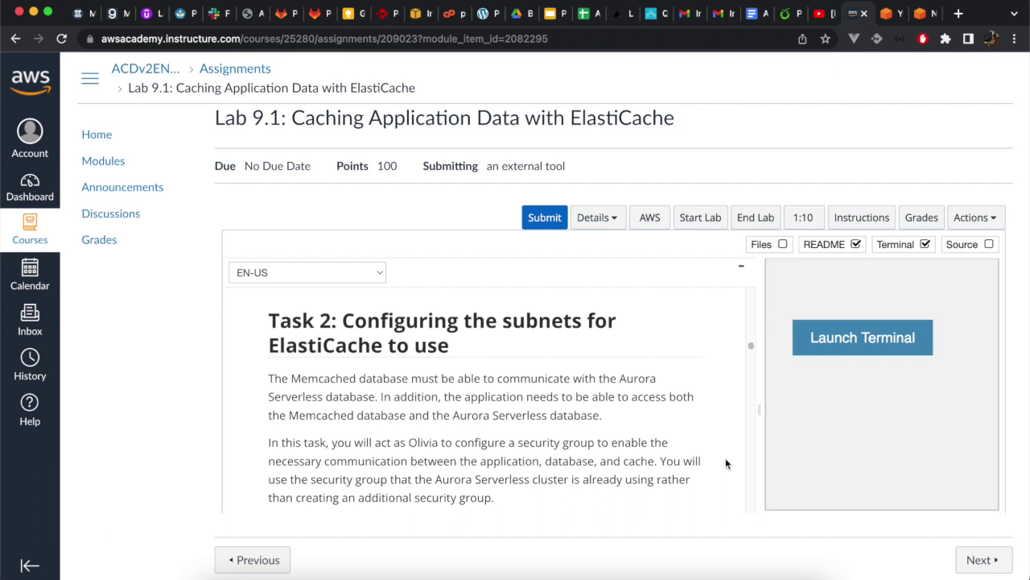
{"action": "scroll", "coordinate": [719, 483], "scroll_direction": "down", "scroll_amount": 1}
{"action": "scroll", "coordinate": [719, 483], "scroll_direction": "down", "scroll_amount": 5}
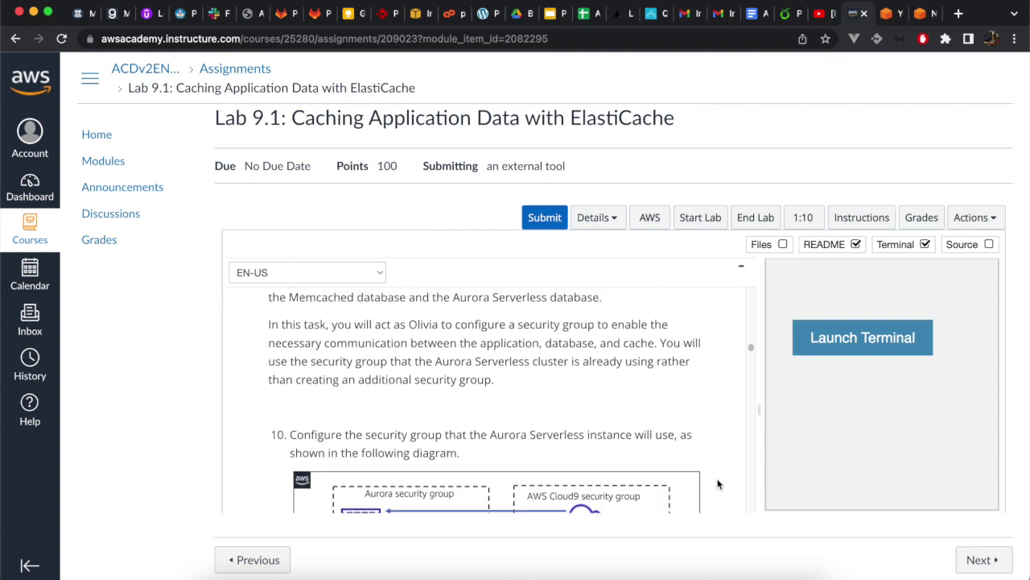
{"action": "scroll", "coordinate": [719, 483], "scroll_direction": "up", "scroll_amount": 1}
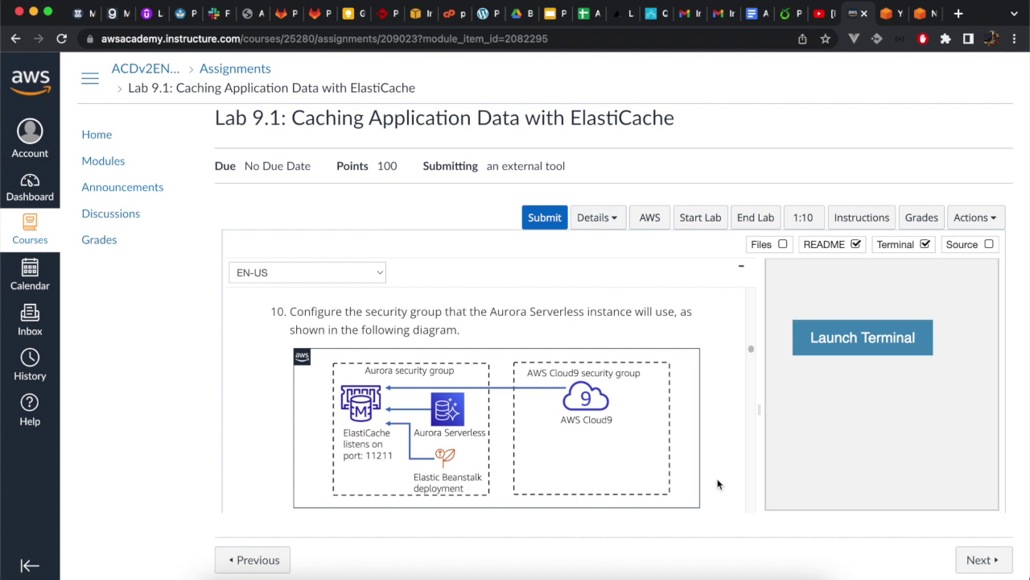
{"action": "scroll", "coordinate": [719, 483], "scroll_direction": "down", "scroll_amount": 6}
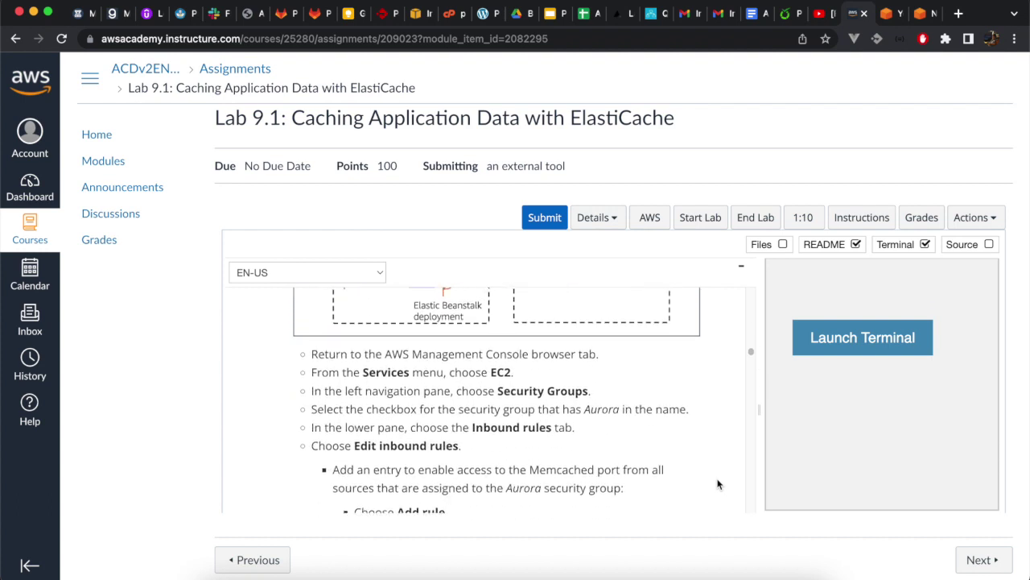
{"action": "scroll", "coordinate": [719, 483], "scroll_direction": "down", "scroll_amount": 1}
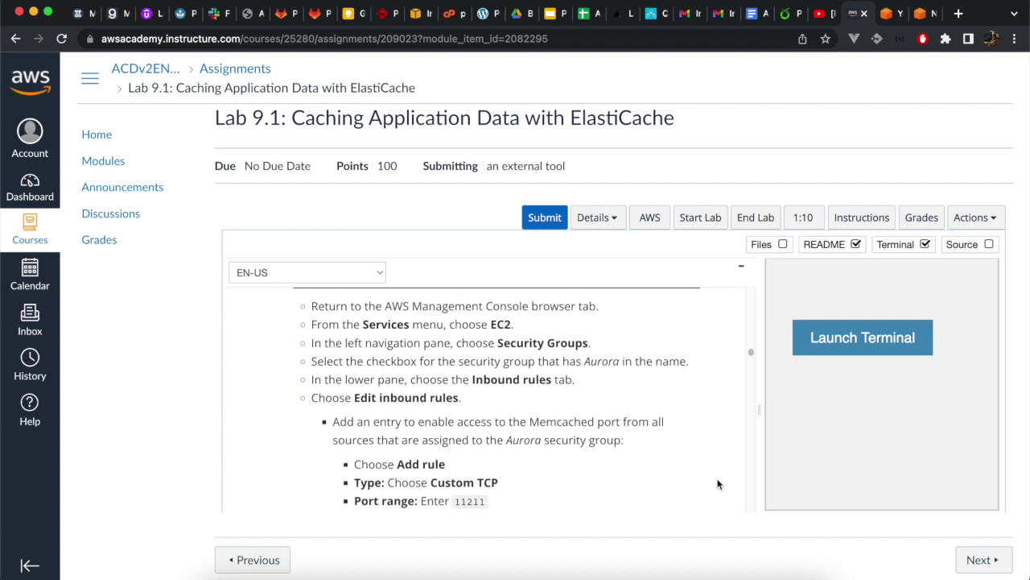
- Switch to the AWS Management Console, find the EC2 service and open its Security Groups list
{"action": "left_click", "coordinate": [888, 14]}
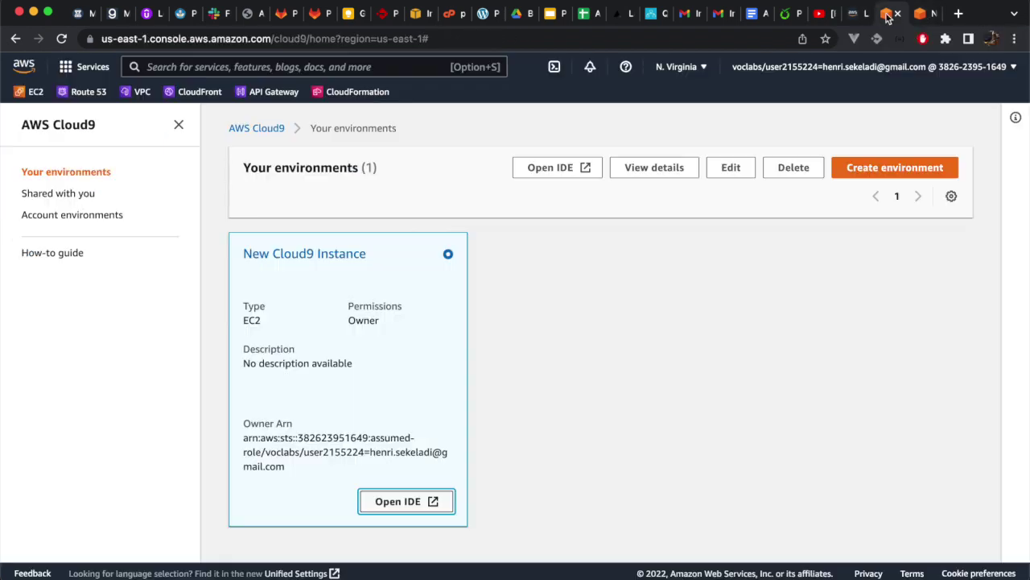
{"action": "left_click", "coordinate": [400, 69]}
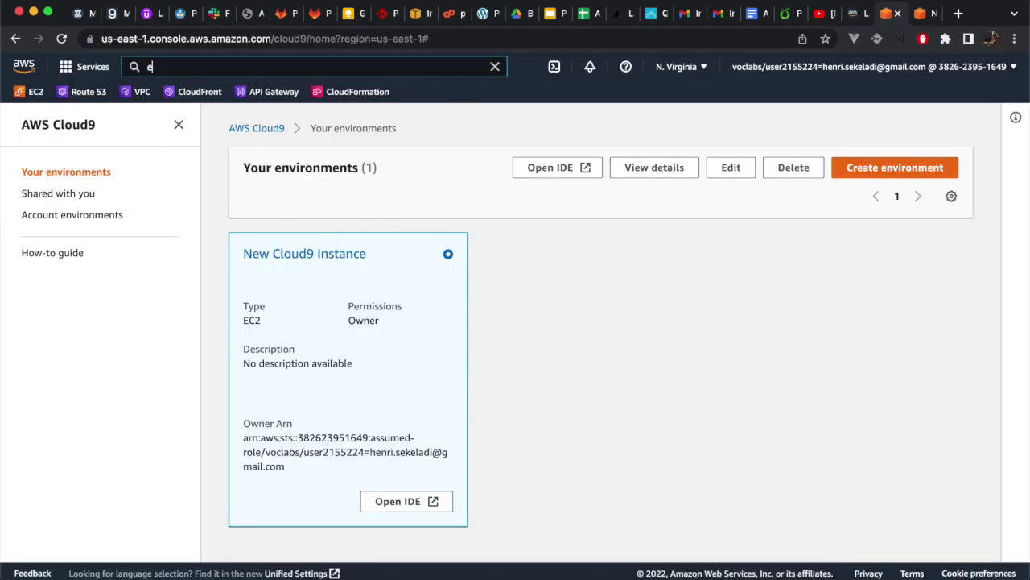
{"action": "type", "text": "ec2"}
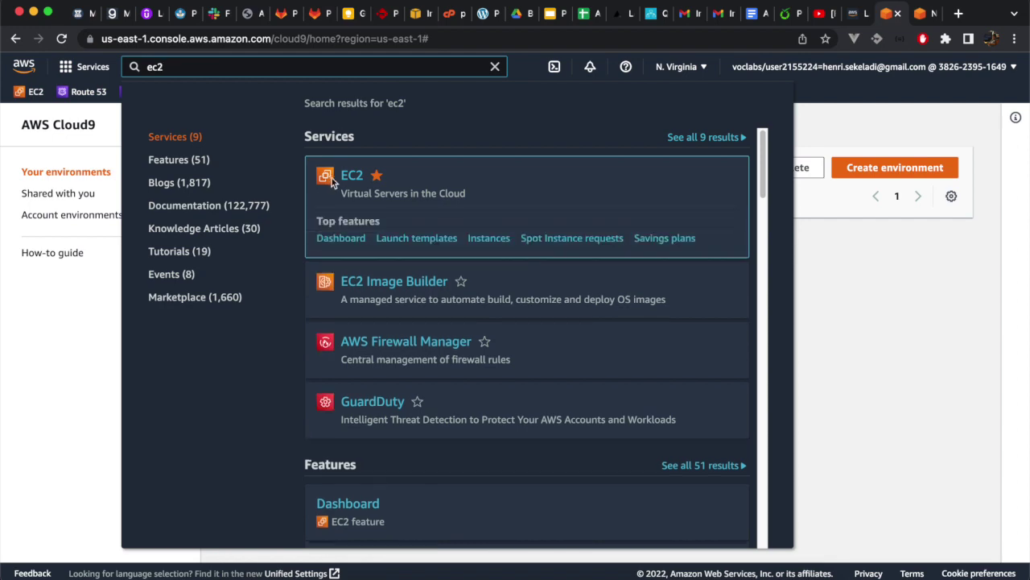
{"action": "left_click", "coordinate": [349, 177]}
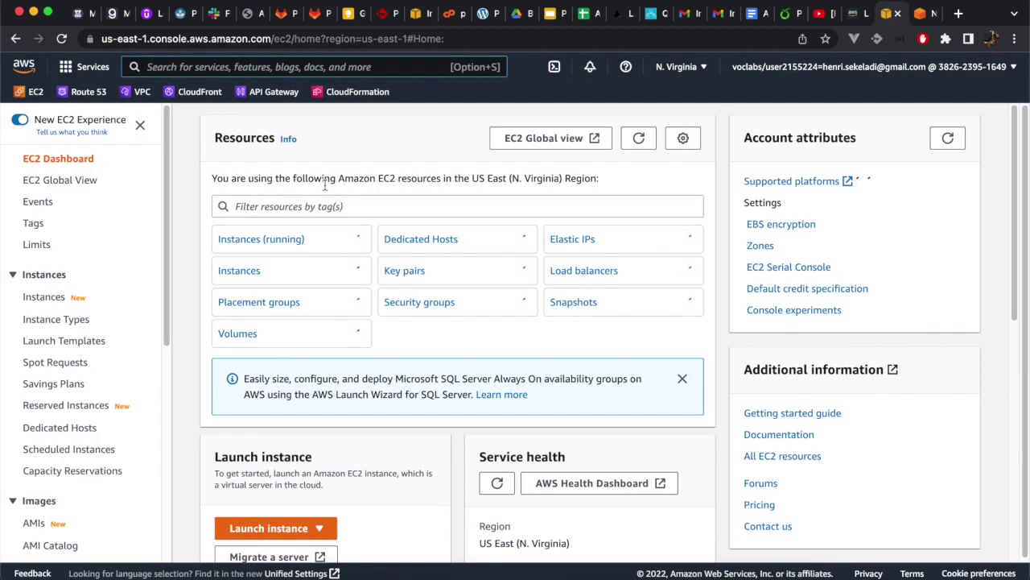
{"action": "scroll", "coordinate": [88, 361], "scroll_direction": "down", "scroll_amount": 2}
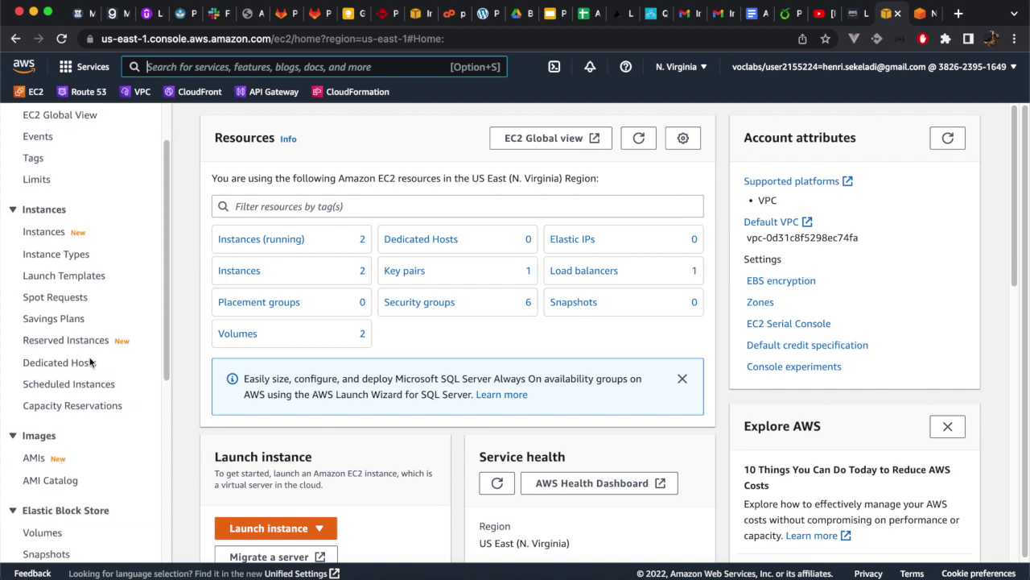
{"action": "scroll", "coordinate": [44, 525], "scroll_direction": "down", "scroll_amount": 3}
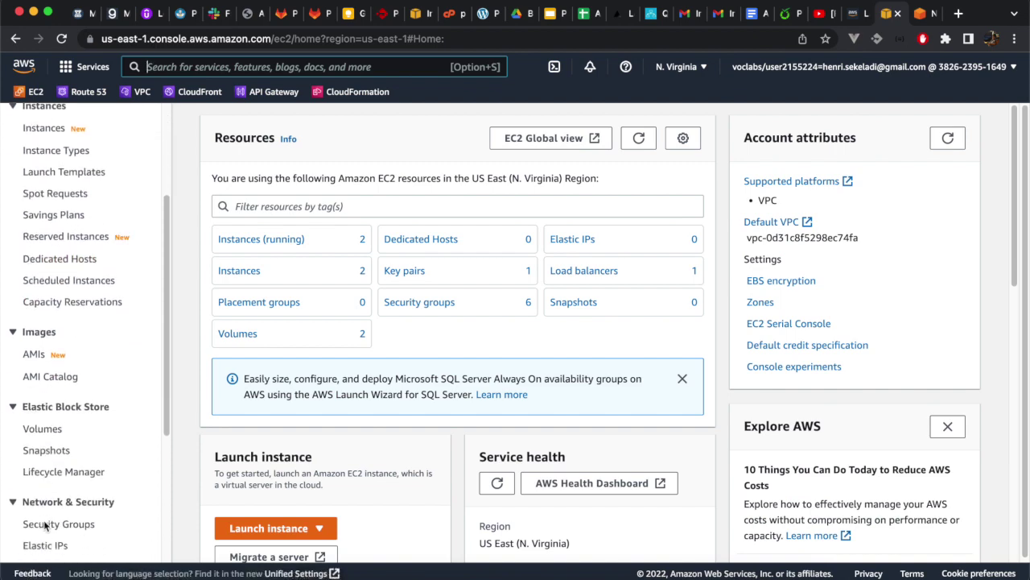
{"action": "left_click", "coordinate": [40, 521]}
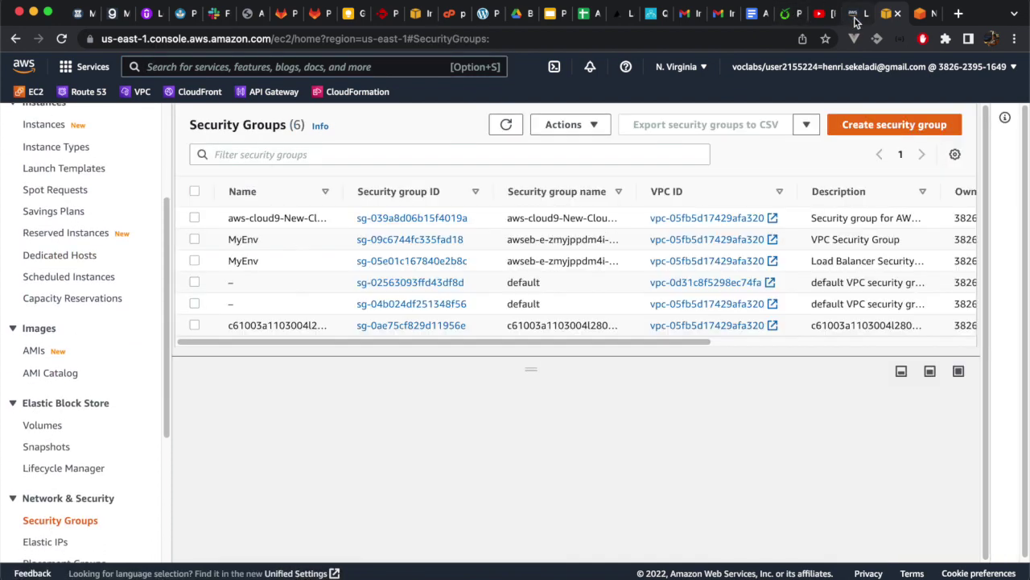
- Switch to the lab instructions, review the first inbound rule for the Aurora security group and copy its port range 11211
{"action": "left_click", "coordinate": [856, 14]}
{"action": "scroll", "coordinate": [288, 462], "scroll_direction": "down", "scroll_amount": 3}
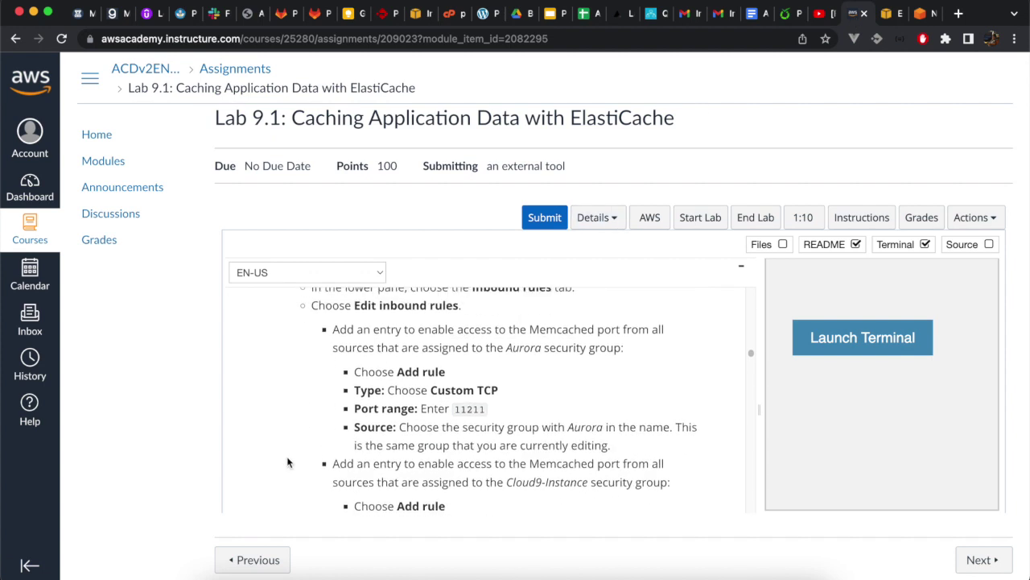
{"action": "scroll", "coordinate": [288, 462], "scroll_direction": "up", "scroll_amount": 2}
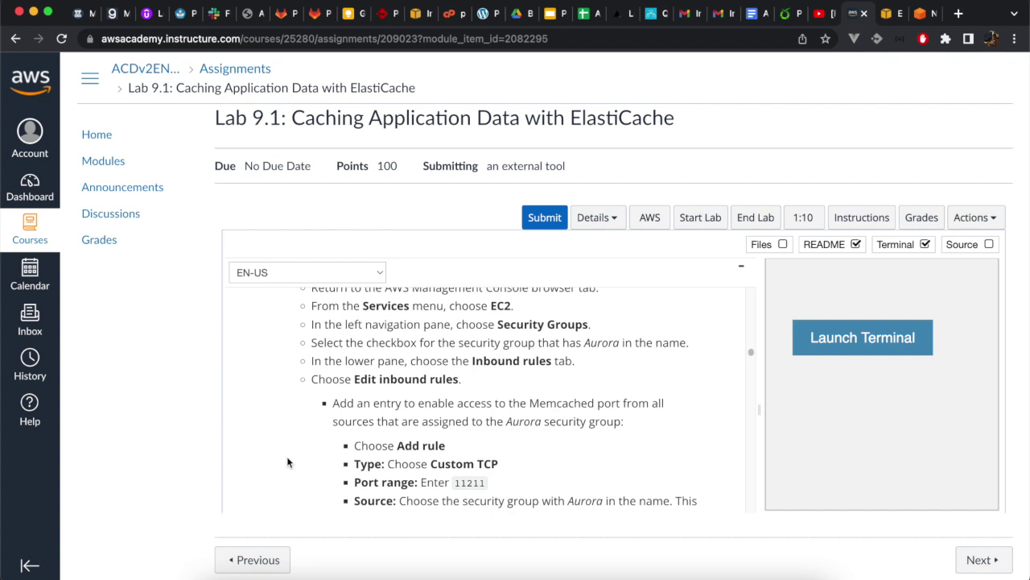
{"action": "scroll", "coordinate": [288, 462], "scroll_direction": "down", "scroll_amount": 1}
{"action": "scroll", "coordinate": [288, 462], "scroll_direction": "down", "scroll_amount": 1}
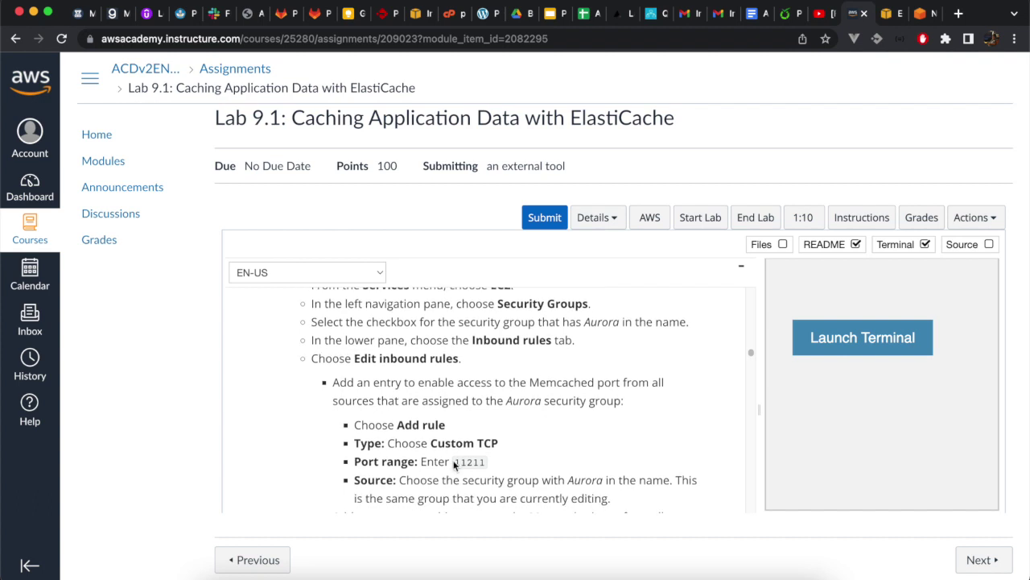
{"action": "double_click", "coordinate": [481, 457]}
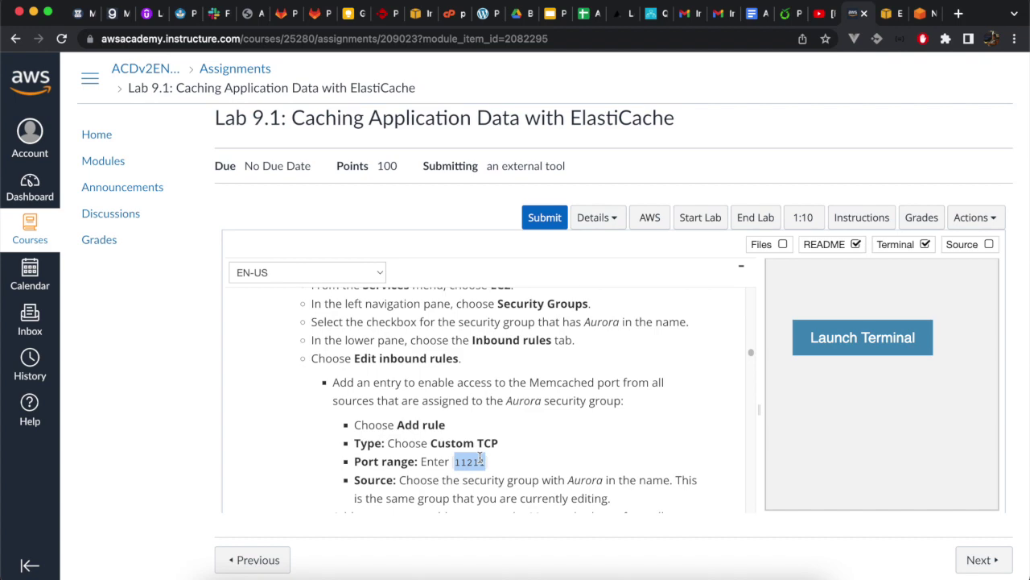
- Switch to the EC2 console, widen the Name column, select the AuroraClusterSecurityGroup entry and open its inbound rules for editing
{"action": "left_click", "coordinate": [889, 15]}
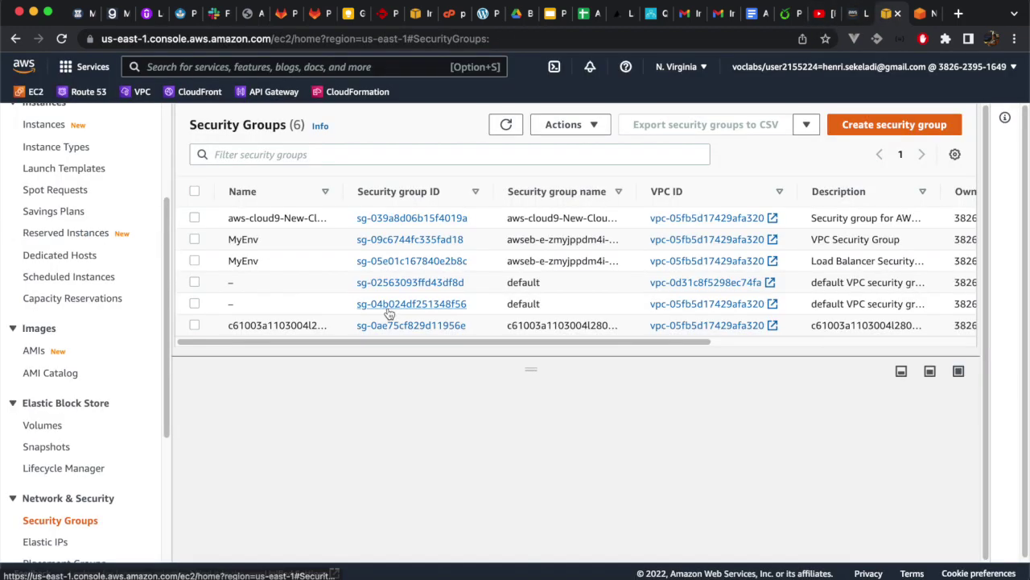
{"action": "left_click_drag", "start_coordinate": [341, 191], "coordinate": [605, 194]}
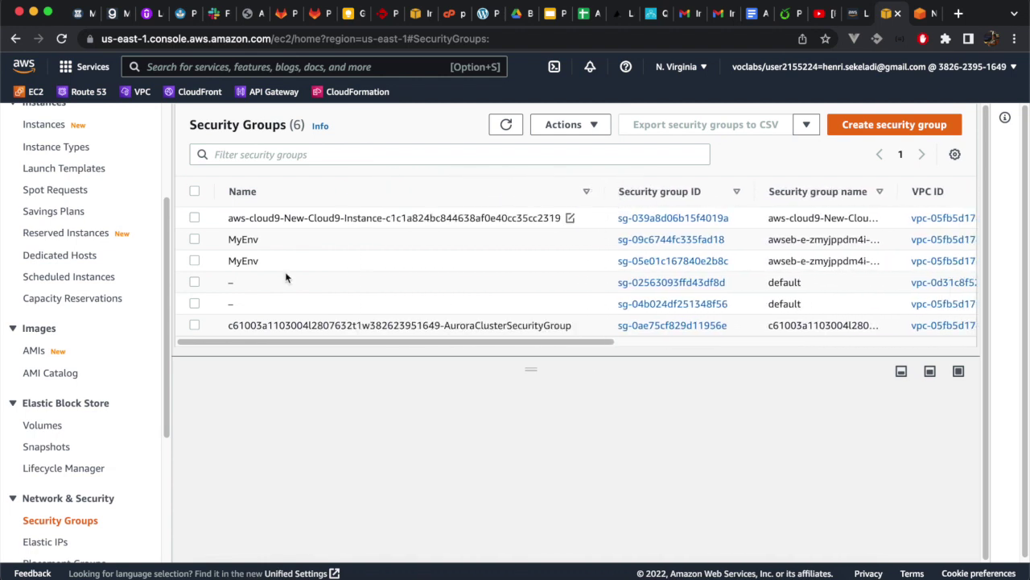
{"action": "left_click", "coordinate": [194, 326]}
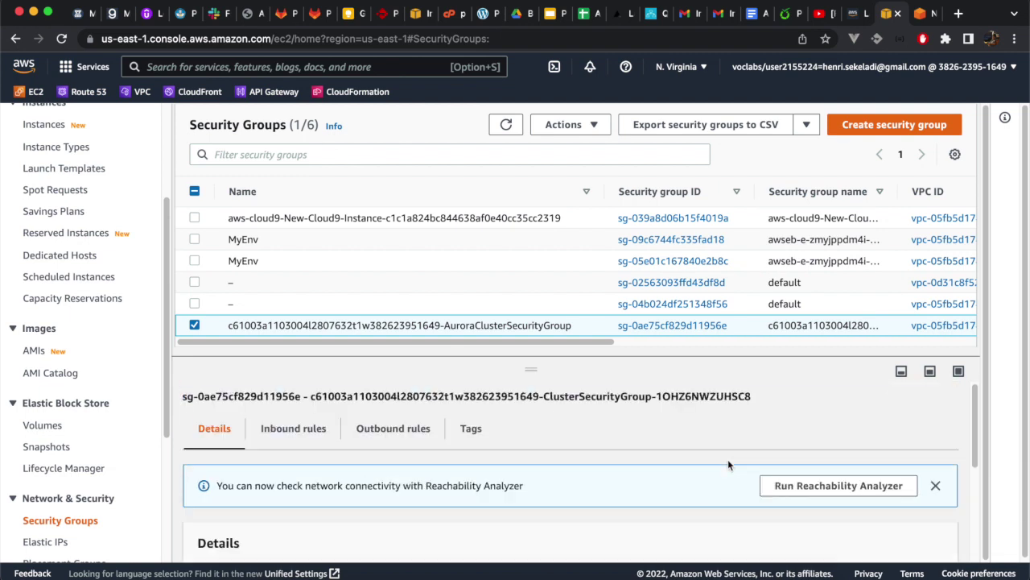
{"action": "left_click", "coordinate": [286, 438]}
{"action": "scroll", "coordinate": [670, 486], "scroll_direction": "down", "scroll_amount": 2}
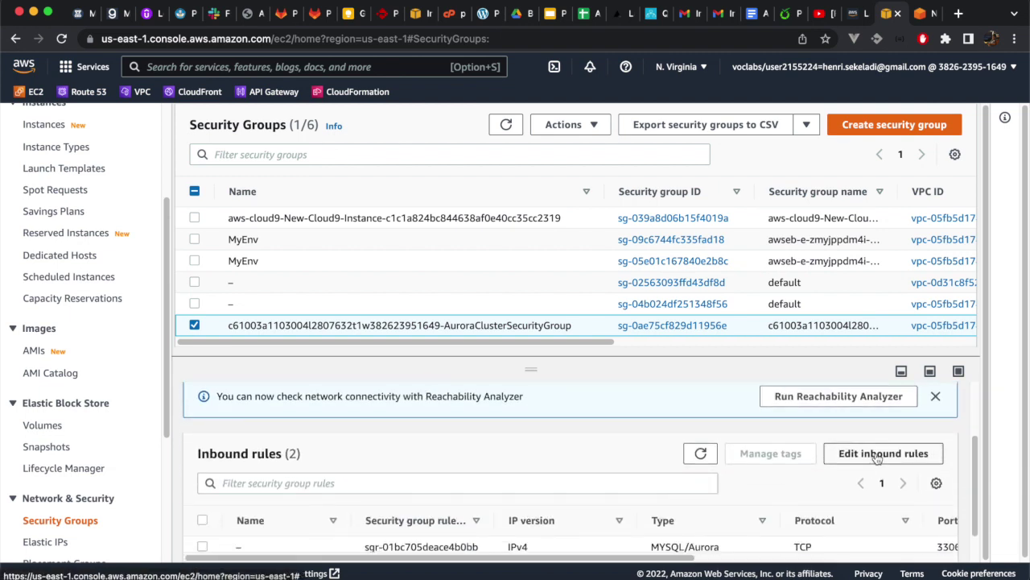
{"action": "left_click", "coordinate": [874, 455]}
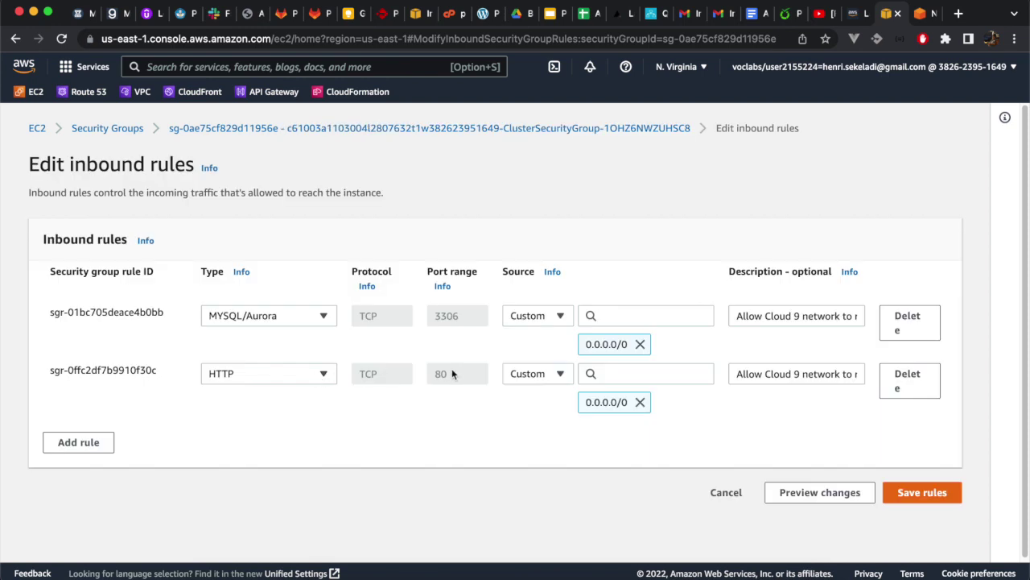
- Add a Custom TCP inbound rule with port range 11211
{"action": "left_click", "coordinate": [78, 441]}
{"action": "left_click", "coordinate": [459, 431]}
{"action": "key", "text": "BackSpace"}
{"action": "type", "text": "11211"}
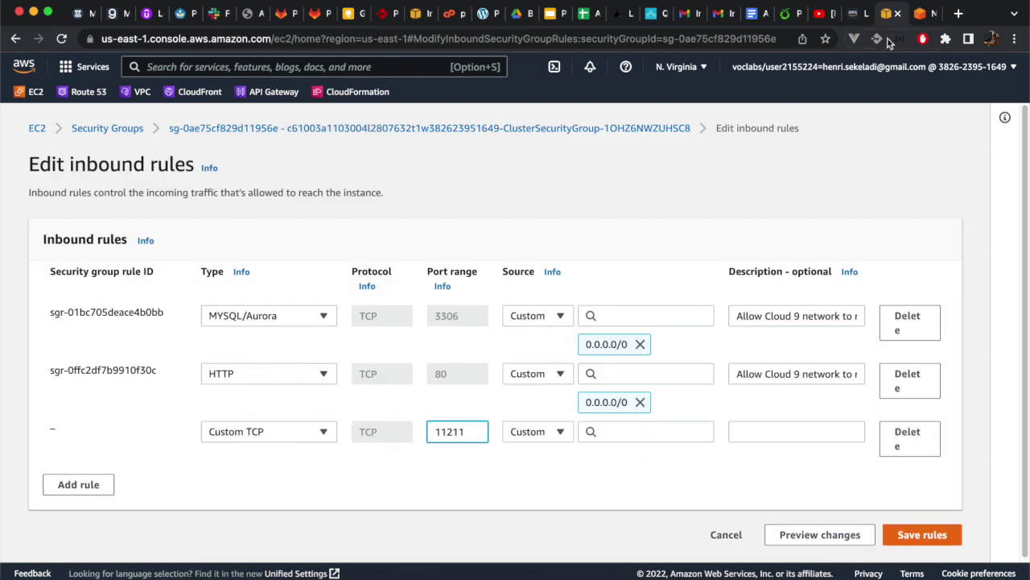
- Check the source in the lab instructions, set the new rule's source to the Aurora security group and save the rules
{"action": "left_click", "coordinate": [857, 14]}
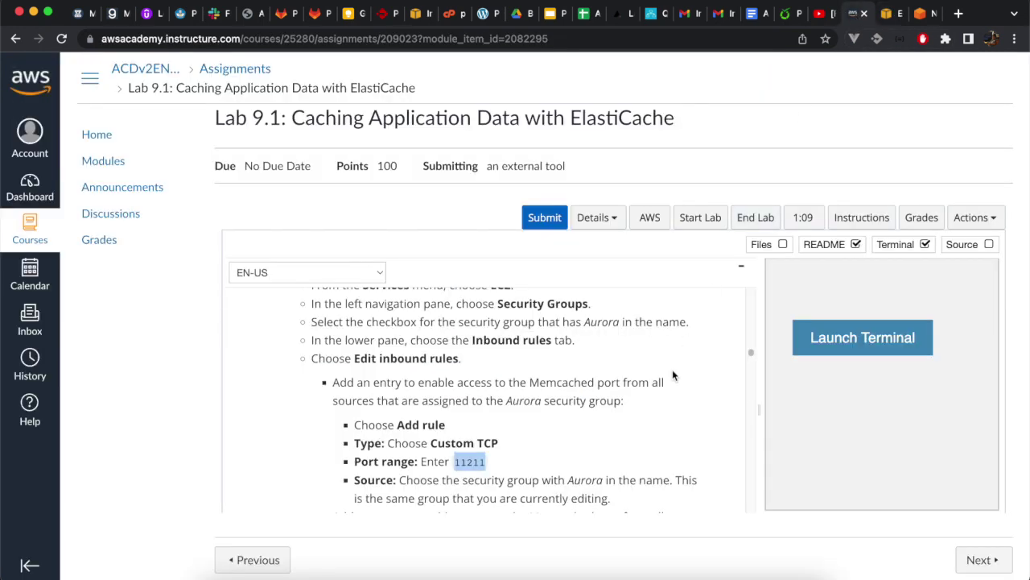
{"action": "scroll", "coordinate": [672, 374], "scroll_direction": "down", "scroll_amount": 1}
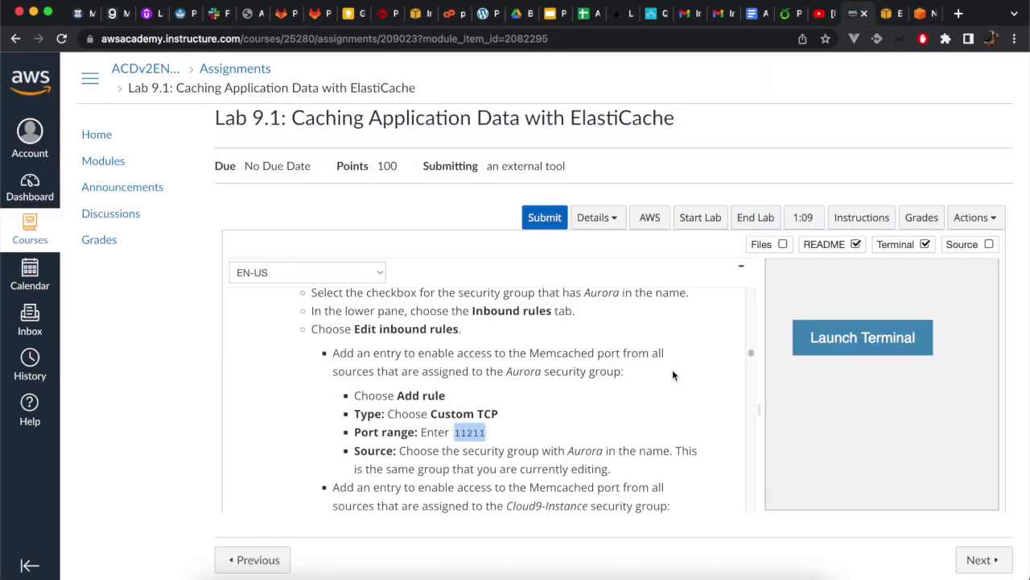
{"action": "left_click", "coordinate": [889, 16]}
{"action": "left_click", "coordinate": [581, 433]}
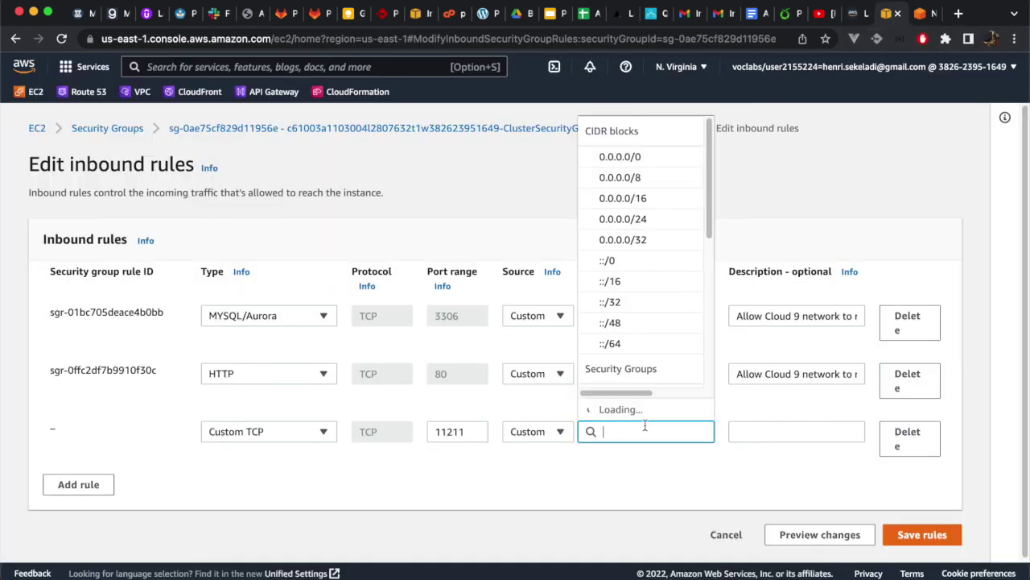
{"action": "type", "text": "auro"}
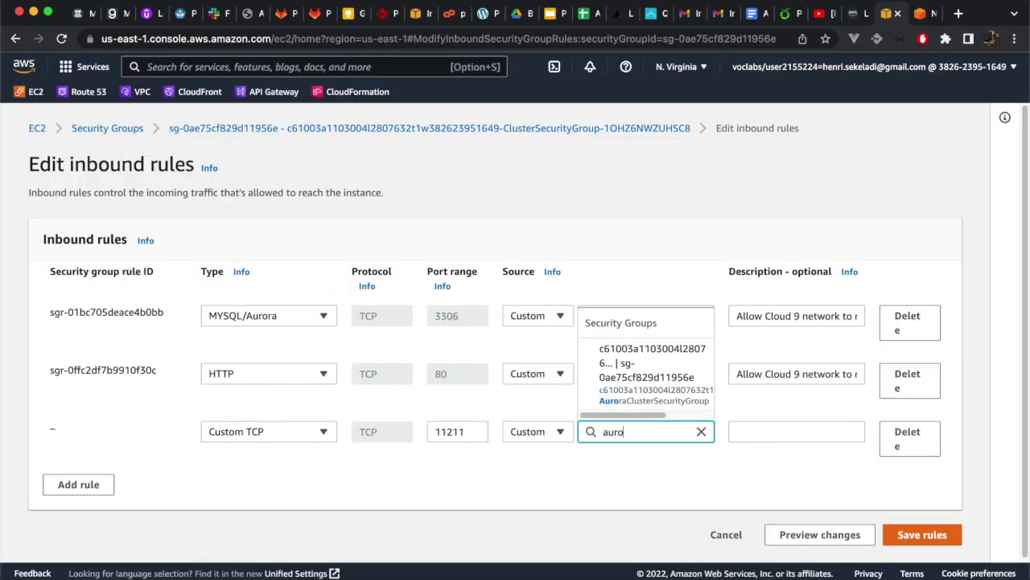
{"action": "left_click", "coordinate": [677, 394]}
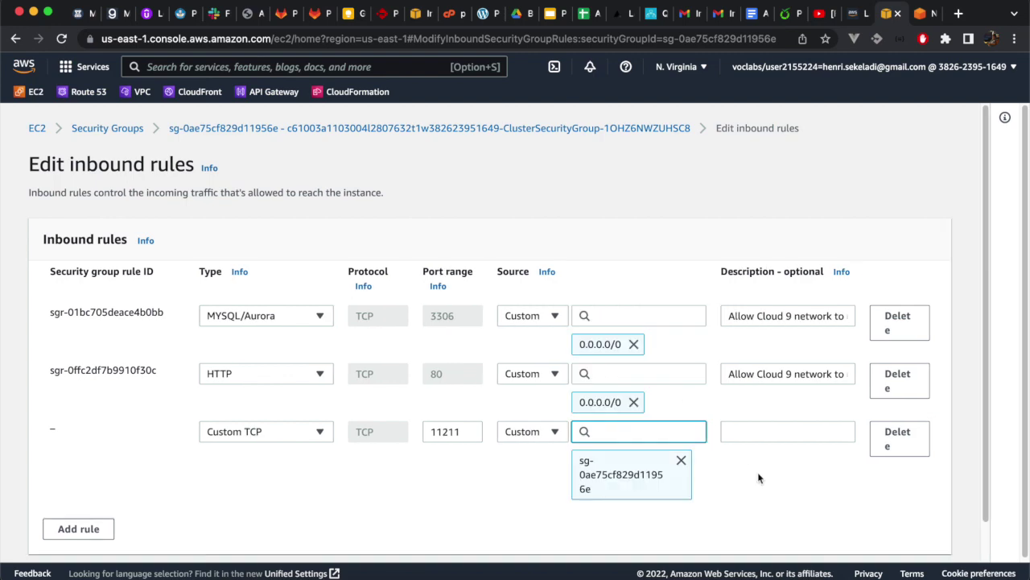
{"action": "scroll", "coordinate": [758, 471], "scroll_direction": "down", "scroll_amount": 1}
{"action": "left_click", "coordinate": [890, 535]}
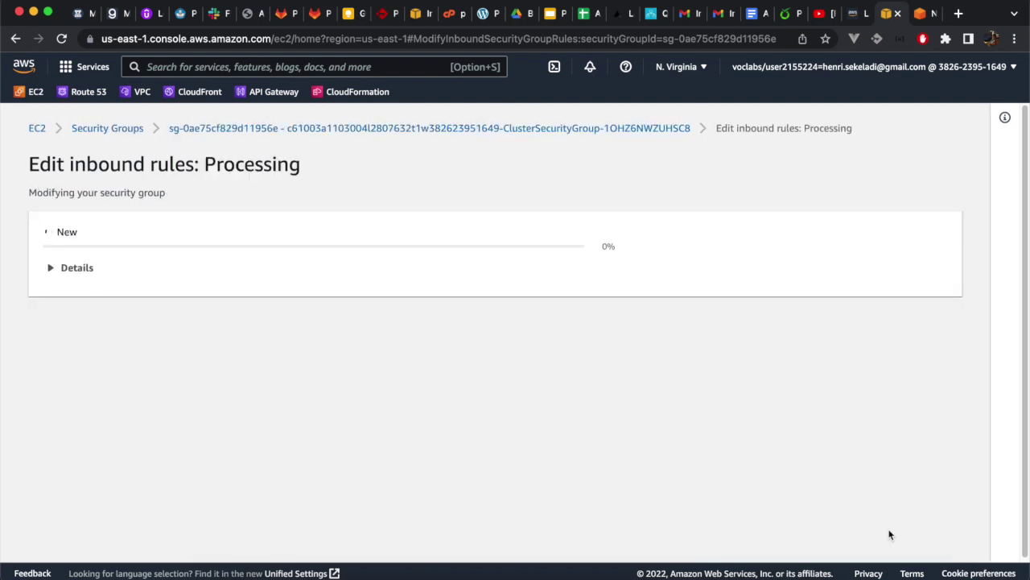
- Switch to the lab instructions, review the inbound rule for the Cloud9-Instance security group and copy its port range 11211
{"action": "left_click", "coordinate": [855, 14]}
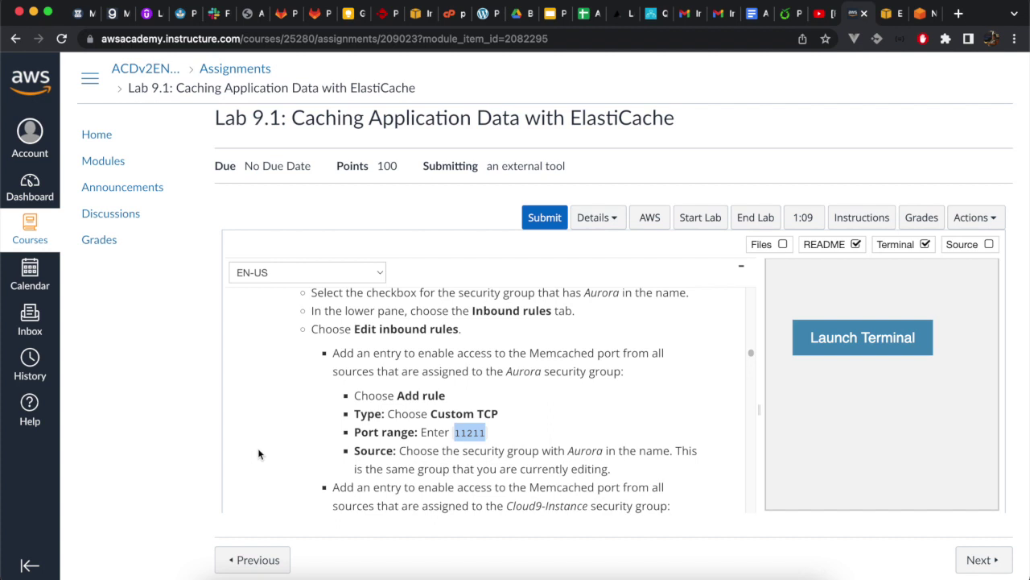
{"action": "scroll", "coordinate": [258, 453], "scroll_direction": "down", "scroll_amount": 2}
{"action": "scroll", "coordinate": [258, 454], "scroll_direction": "down", "scroll_amount": 1}
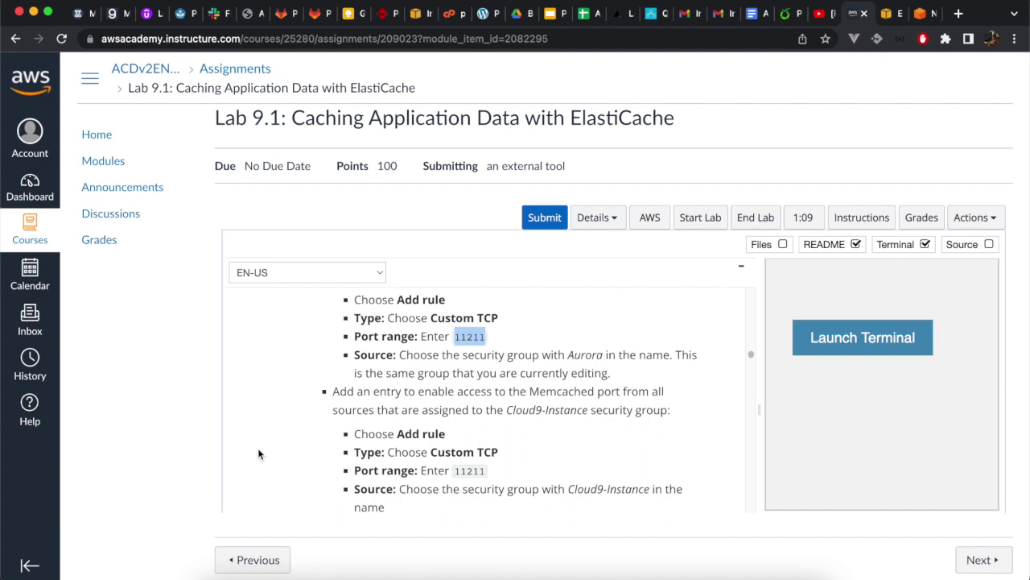
{"action": "scroll", "coordinate": [259, 454], "scroll_direction": "up", "scroll_amount": 2}
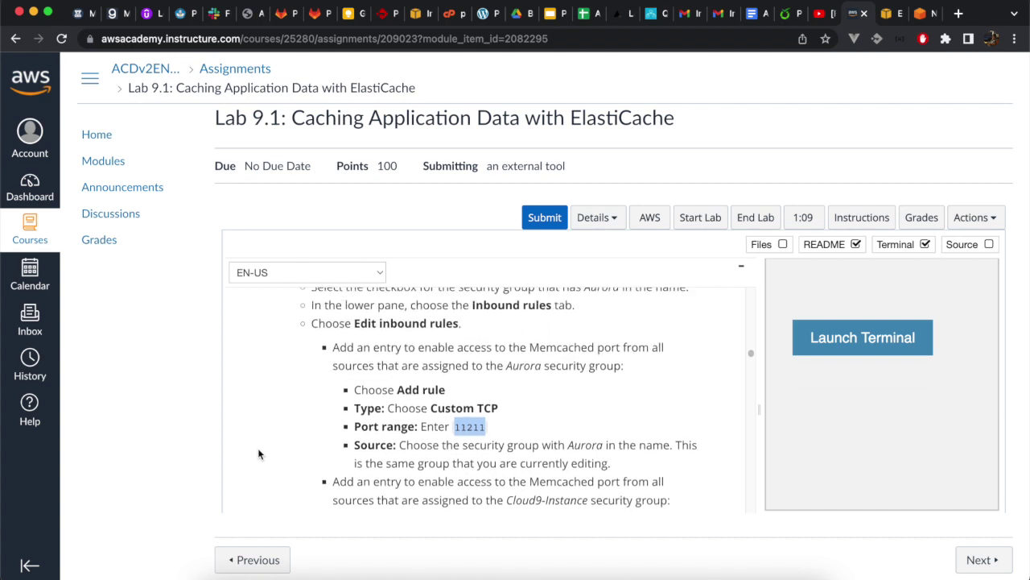
{"action": "scroll", "coordinate": [258, 454], "scroll_direction": "down", "scroll_amount": 2}
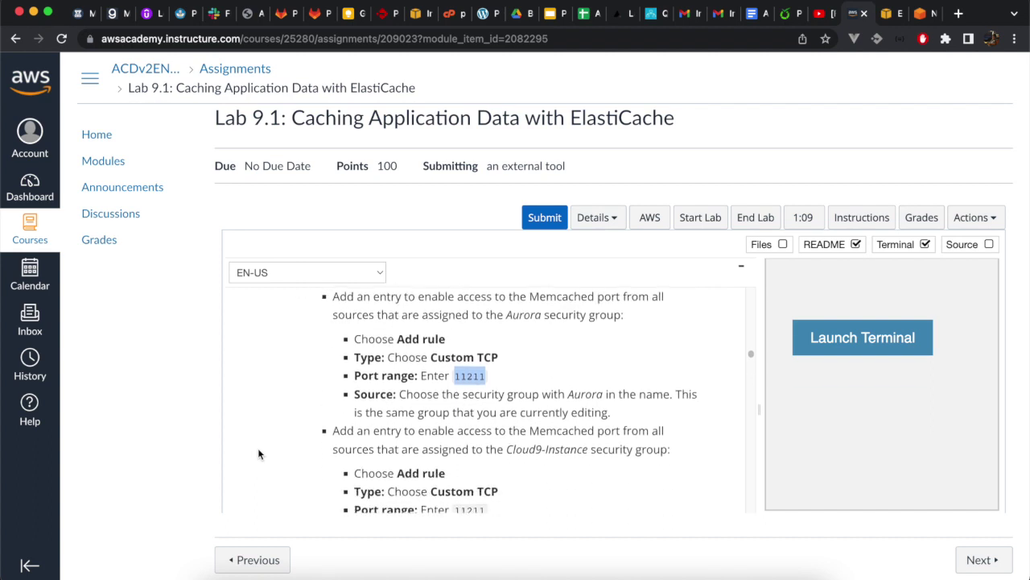
{"action": "scroll", "coordinate": [257, 447], "scroll_direction": "down", "scroll_amount": 2}
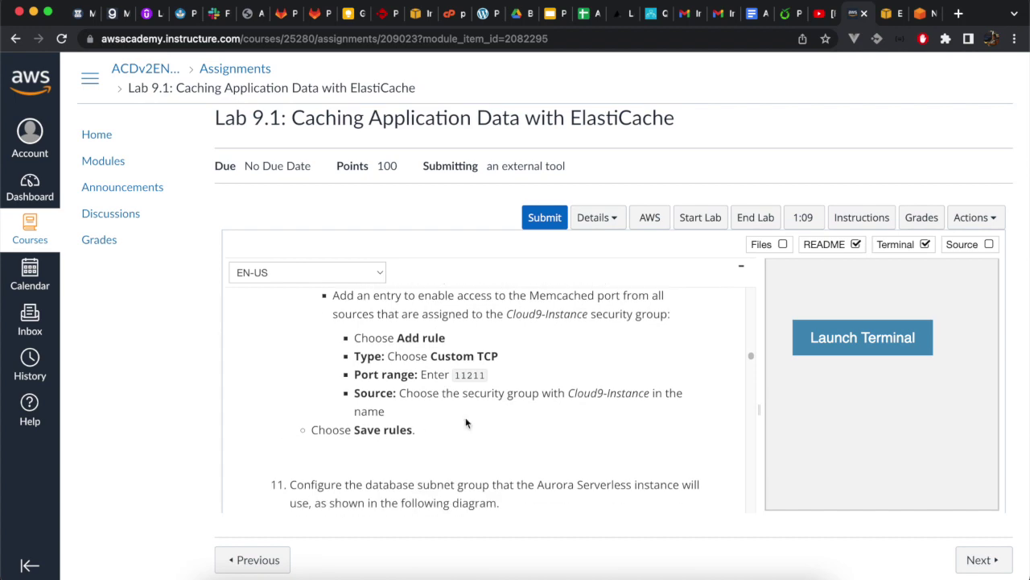
{"action": "double_click", "coordinate": [469, 375]}
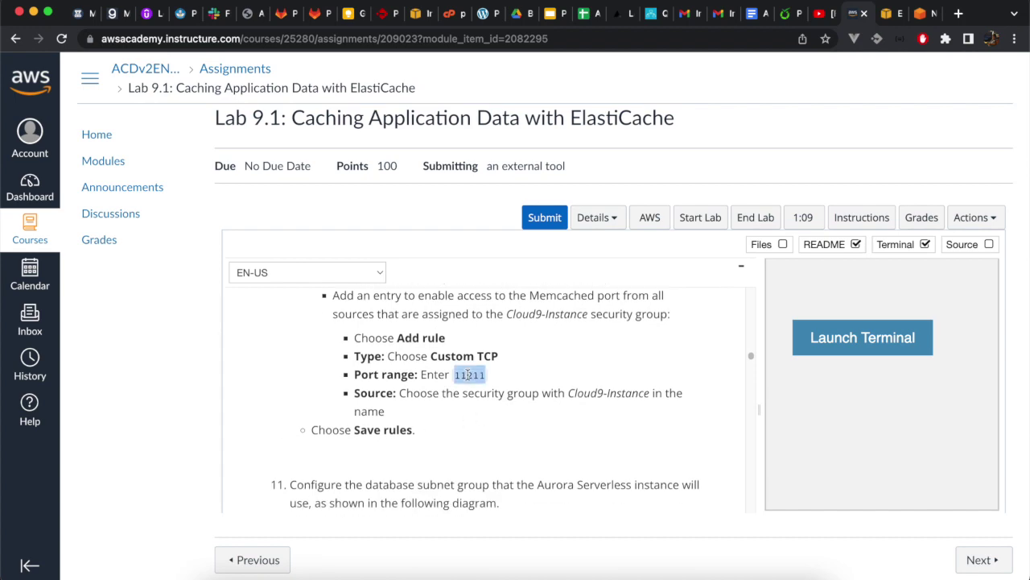
- Switch to the EC2 console and reopen the Aurora security group's inbound rules for editing
{"action": "left_click", "coordinate": [888, 14]}
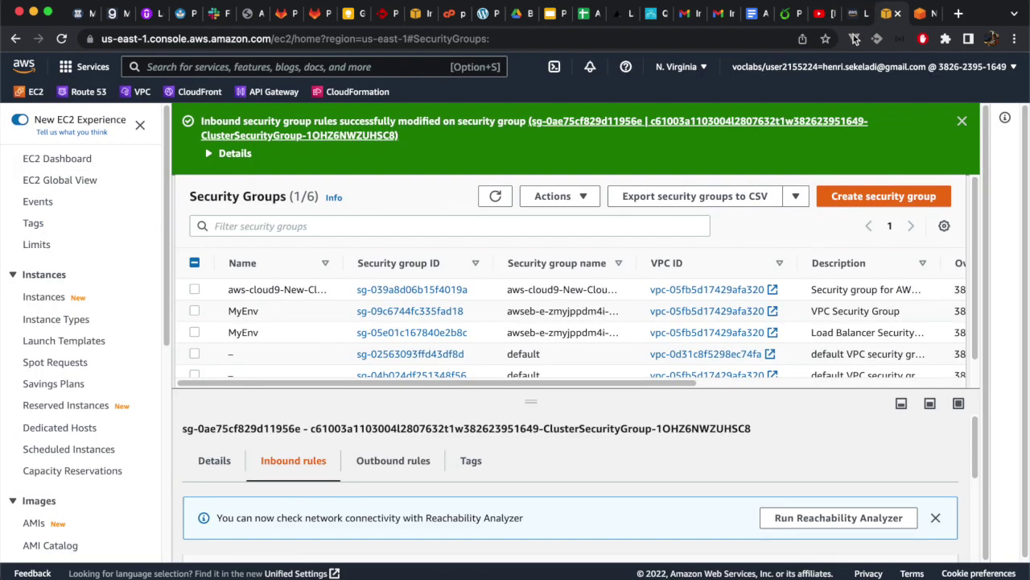
{"action": "scroll", "coordinate": [316, 350], "scroll_direction": "down", "scroll_amount": 1}
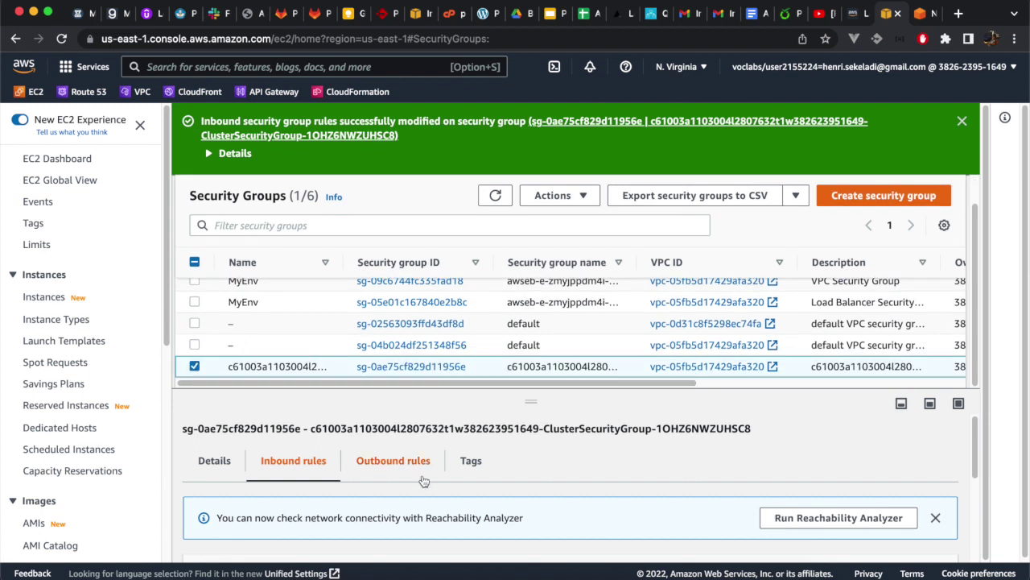
{"action": "scroll", "coordinate": [832, 515], "scroll_direction": "down", "scroll_amount": 2}
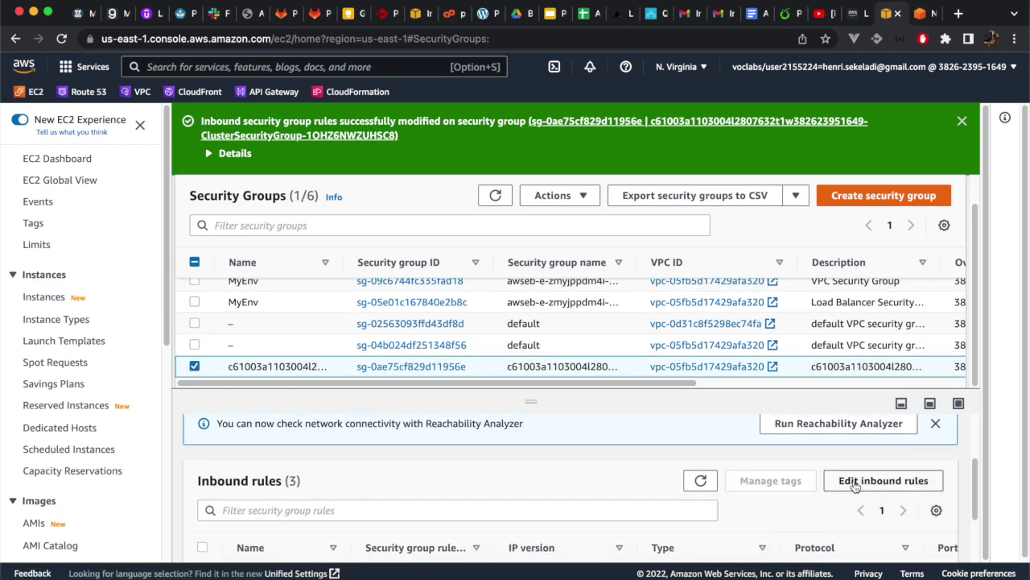
{"action": "left_click", "coordinate": [885, 484]}
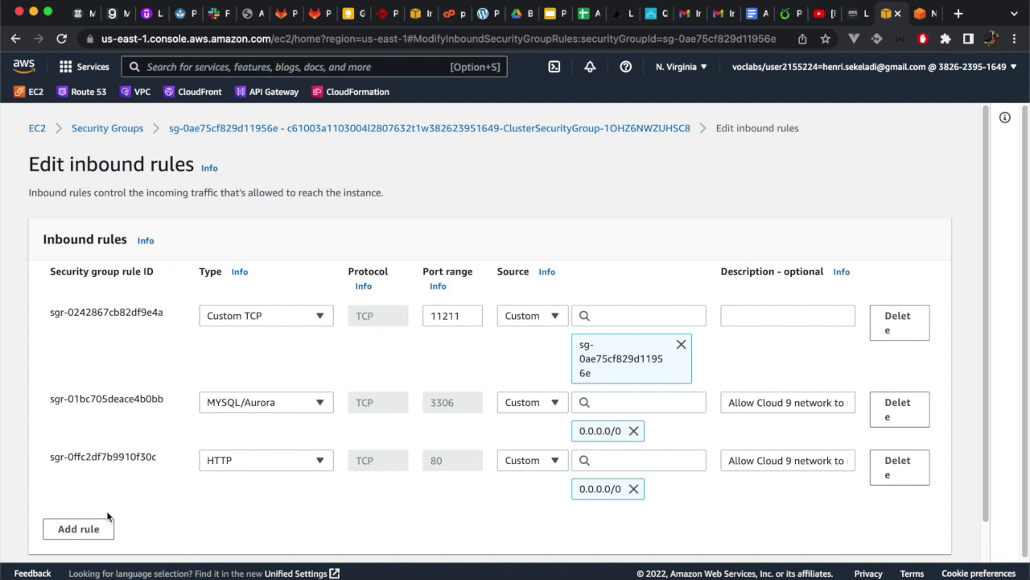
- Add a Custom TCP inbound rule on port 11211 with the Cloud9-Instance security group as source and save the rules
{"action": "left_click", "coordinate": [84, 530]}
{"action": "left_click", "coordinate": [453, 515]}
{"action": "double_click", "coordinate": [416, 518]}
{"action": "type", "text": "11211"}
{"action": "left_click", "coordinate": [602, 513]}
{"action": "type", "text": "cloud"}
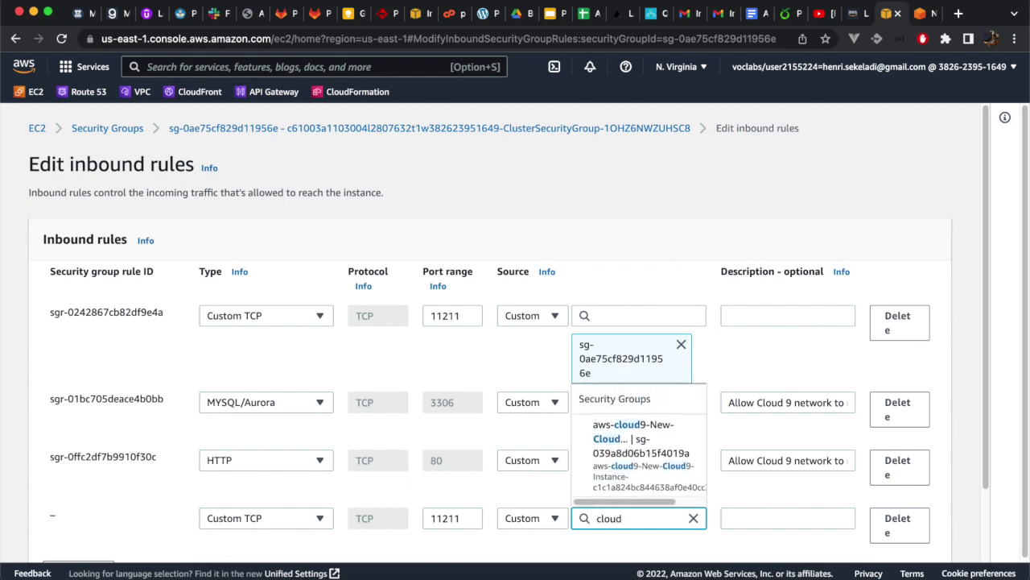
{"action": "left_click", "coordinate": [652, 460]}
{"action": "scroll", "coordinate": [653, 459], "scroll_direction": "down", "scroll_amount": 1}
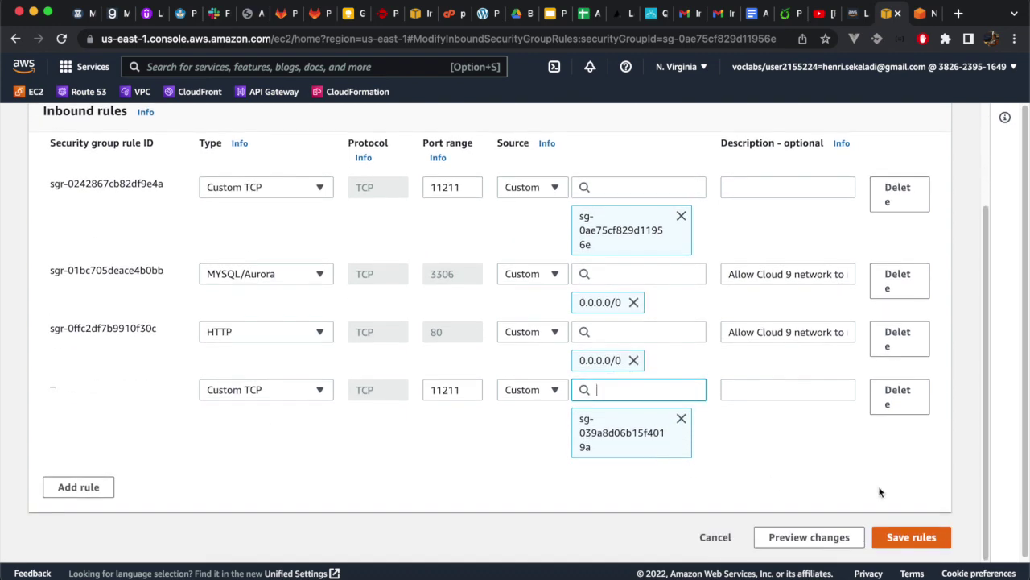
{"action": "left_click", "coordinate": [894, 535]}
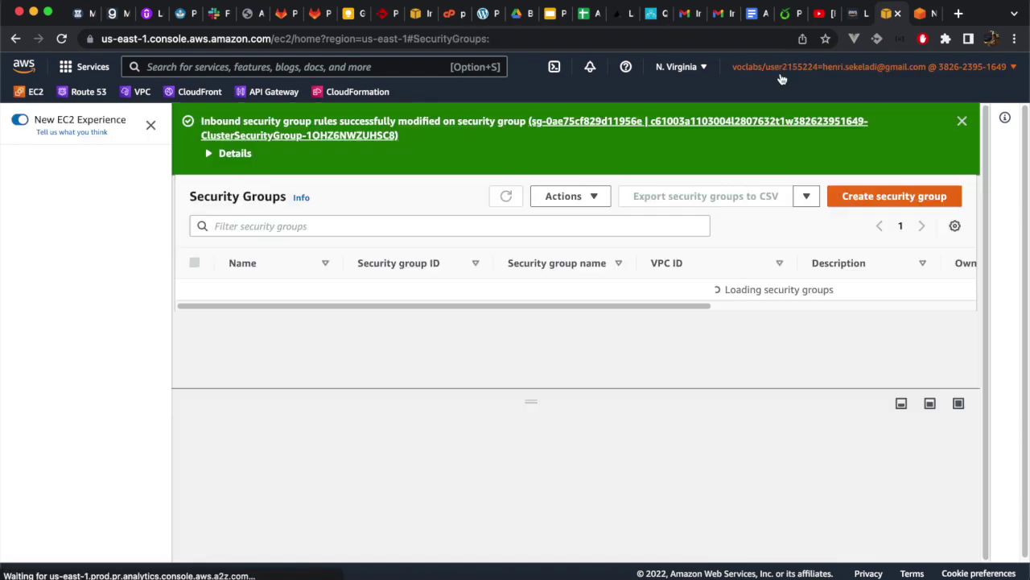
- Switch to the lab instructions and read item 11 on configuring the ElastiCache subnet group, including its diagram and settings
{"action": "left_click", "coordinate": [851, 21]}
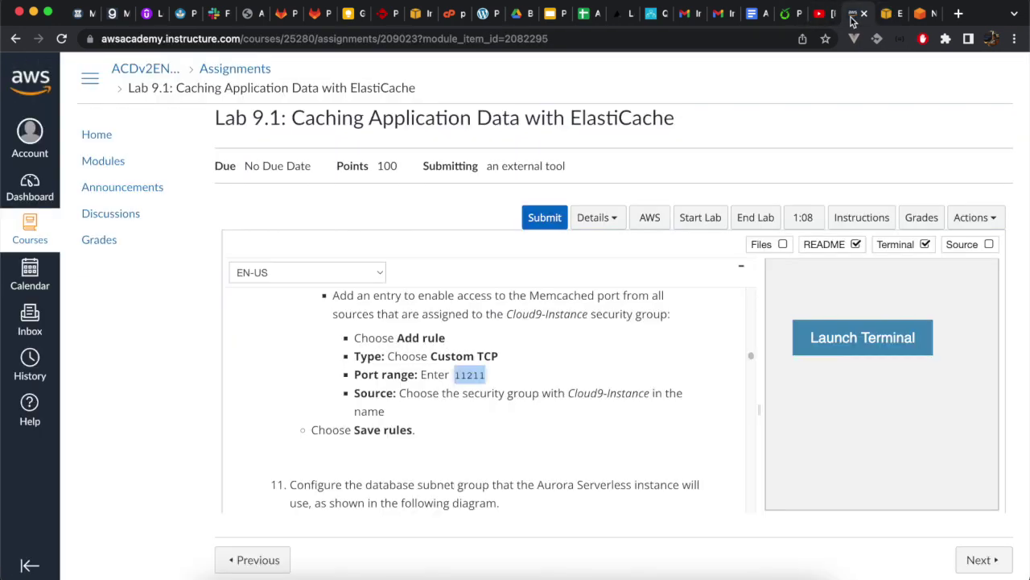
{"action": "scroll", "coordinate": [313, 375], "scroll_direction": "down", "scroll_amount": 2}
{"action": "scroll", "coordinate": [313, 375], "scroll_direction": "down", "scroll_amount": 2}
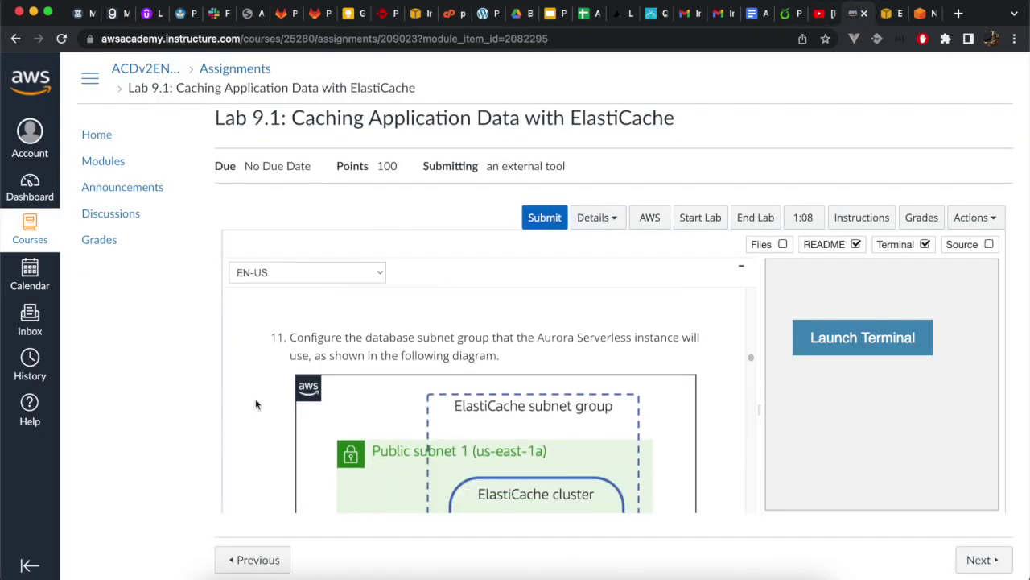
{"action": "scroll", "coordinate": [244, 416], "scroll_direction": "down", "scroll_amount": 2}
{"action": "scroll", "coordinate": [244, 416], "scroll_direction": "down", "scroll_amount": 2}
{"action": "scroll", "coordinate": [244, 416], "scroll_direction": "up", "scroll_amount": 1}
{"action": "scroll", "coordinate": [244, 416], "scroll_direction": "down", "scroll_amount": 6}
{"action": "scroll", "coordinate": [244, 416], "scroll_direction": "down", "scroll_amount": 4}
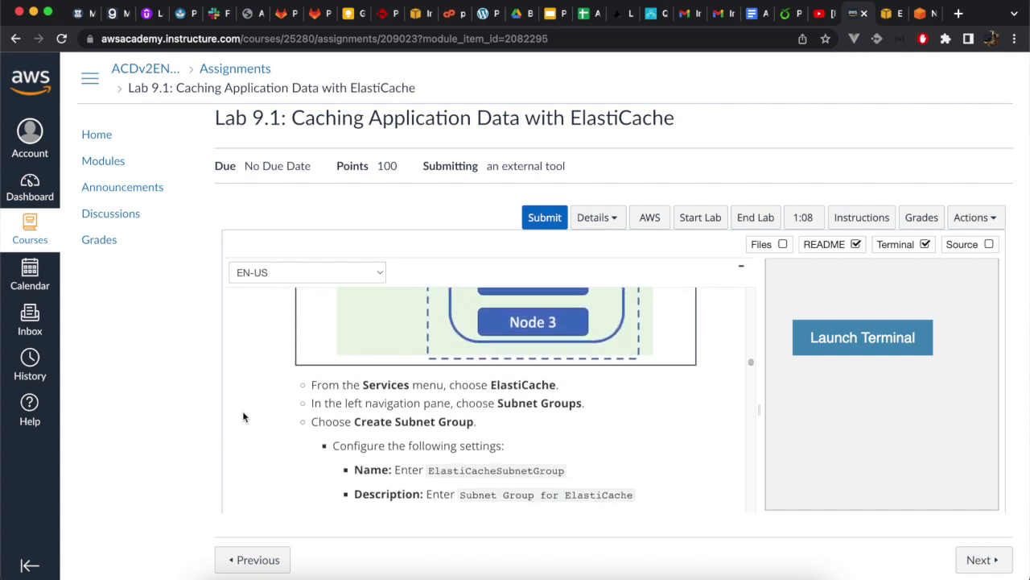
{"action": "scroll", "coordinate": [244, 416], "scroll_direction": "up", "scroll_amount": 1}
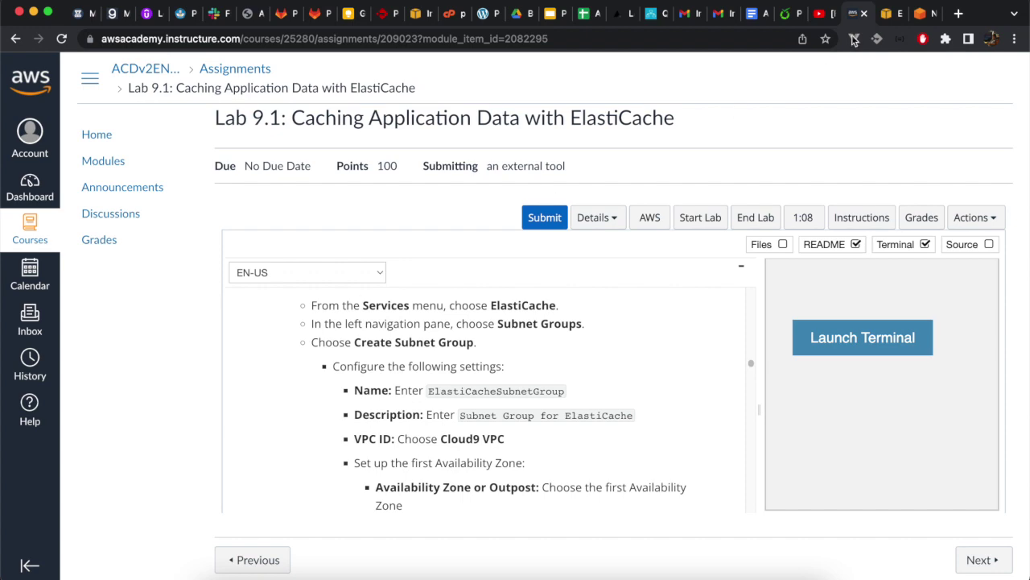
- Switch to the AWS console, search the services for "elastic ca" and open ElastiCache
{"action": "left_click", "coordinate": [890, 14]}
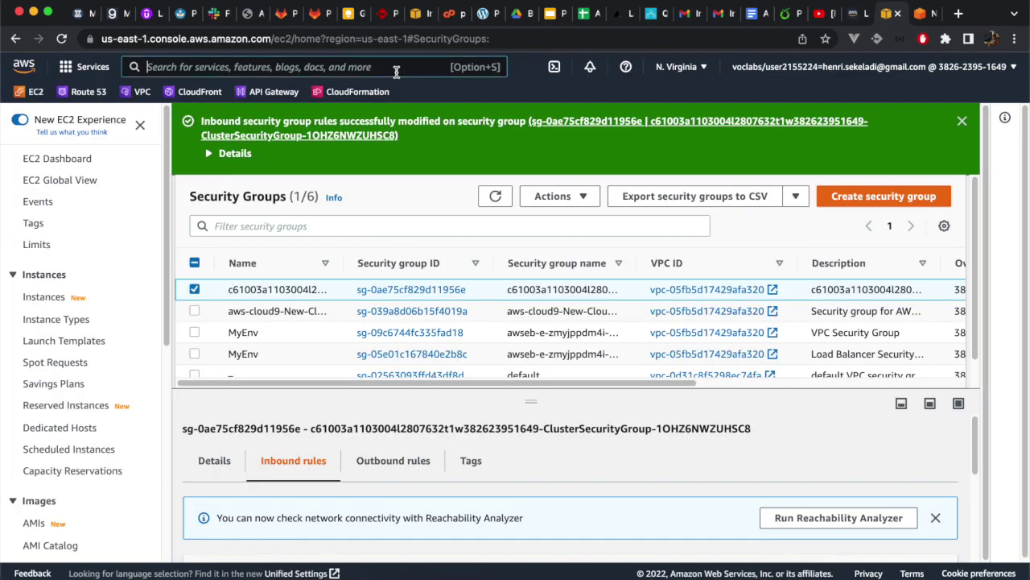
{"action": "type", "text": "elastic"}
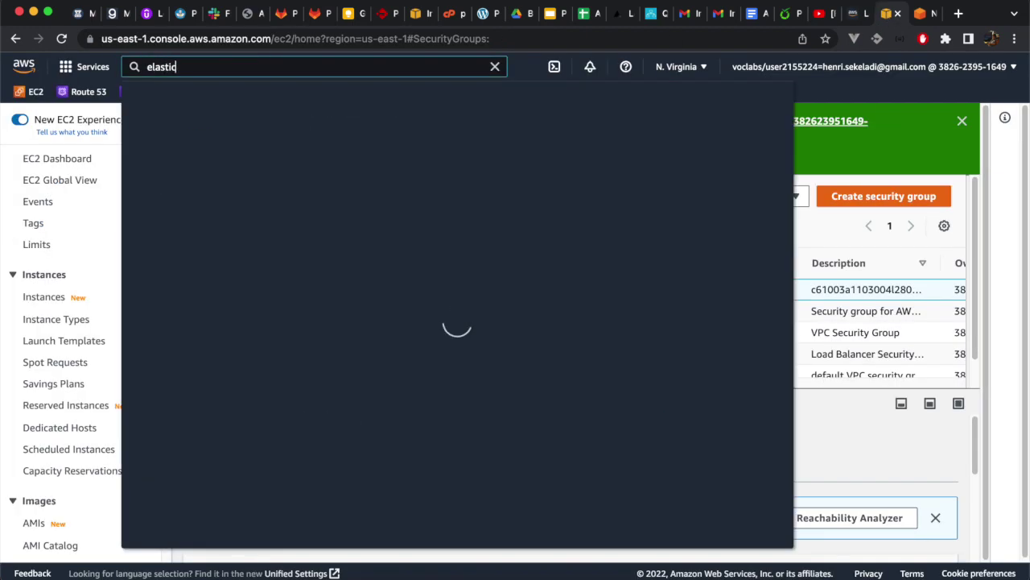
{"action": "type", "text": " c"}
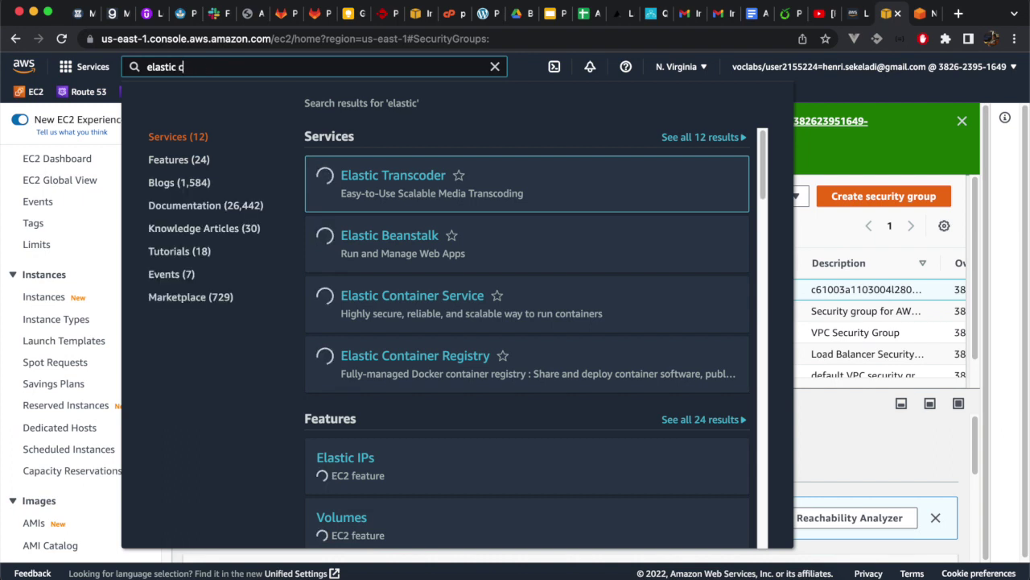
{"action": "type", "text": "a"}
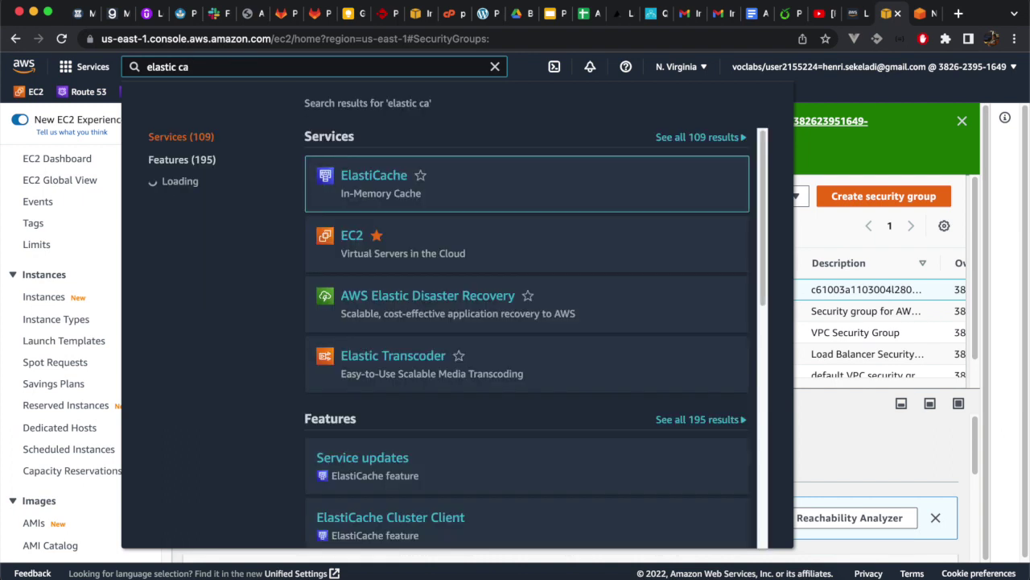
{"action": "left_click", "coordinate": [362, 182]}
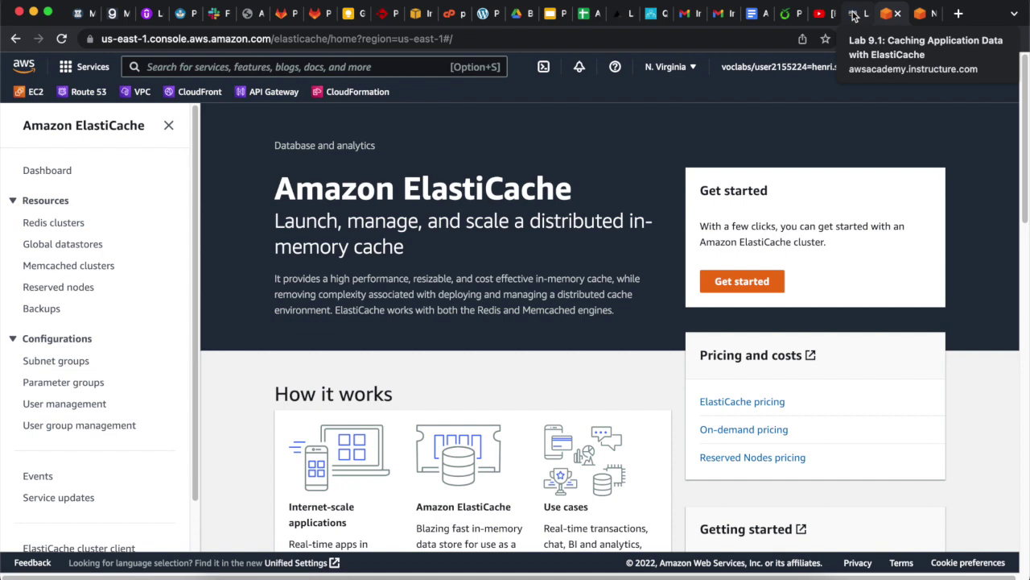
- Switch to the lab instructions and copy the subnet group name ElastiCacheSubnetGroup
{"action": "left_click", "coordinate": [855, 15]}
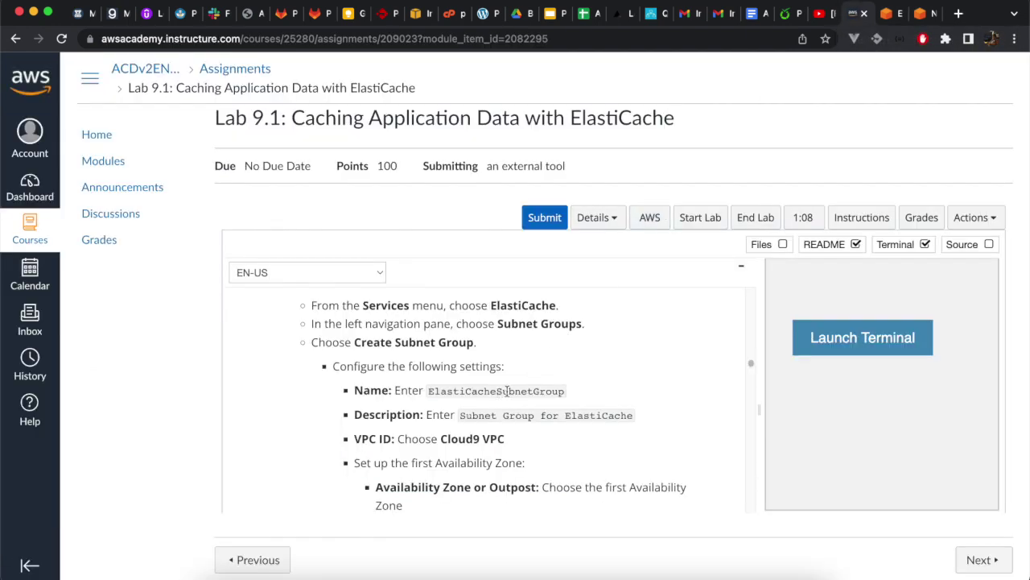
{"action": "double_click", "coordinate": [507, 392]}
{"action": "key", "text": "ctrl+c"}
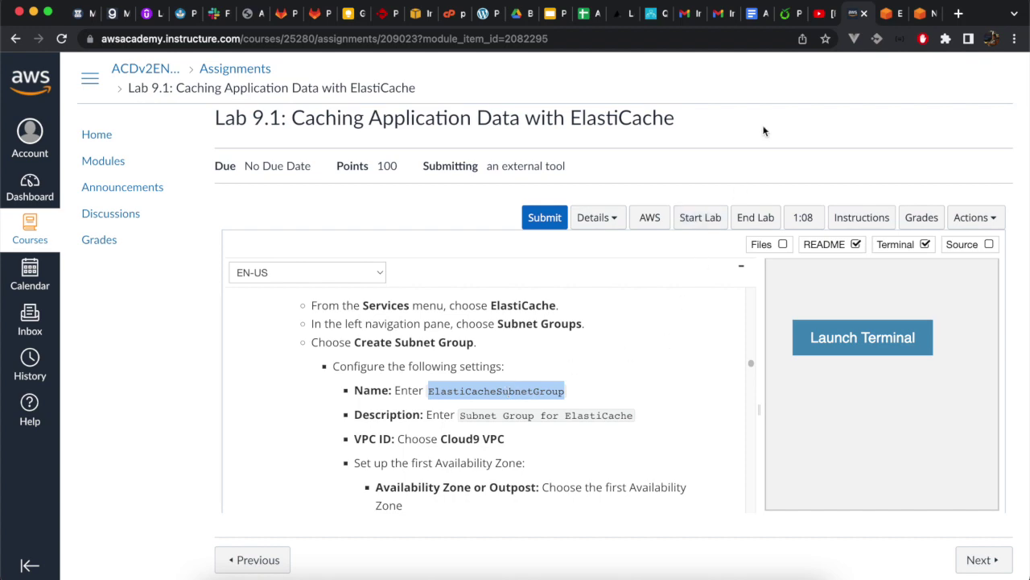
- Switch to the ElastiCache console, start creating a subnet group and name it ElastiCacheSubnetGroup
{"action": "left_click", "coordinate": [888, 14]}
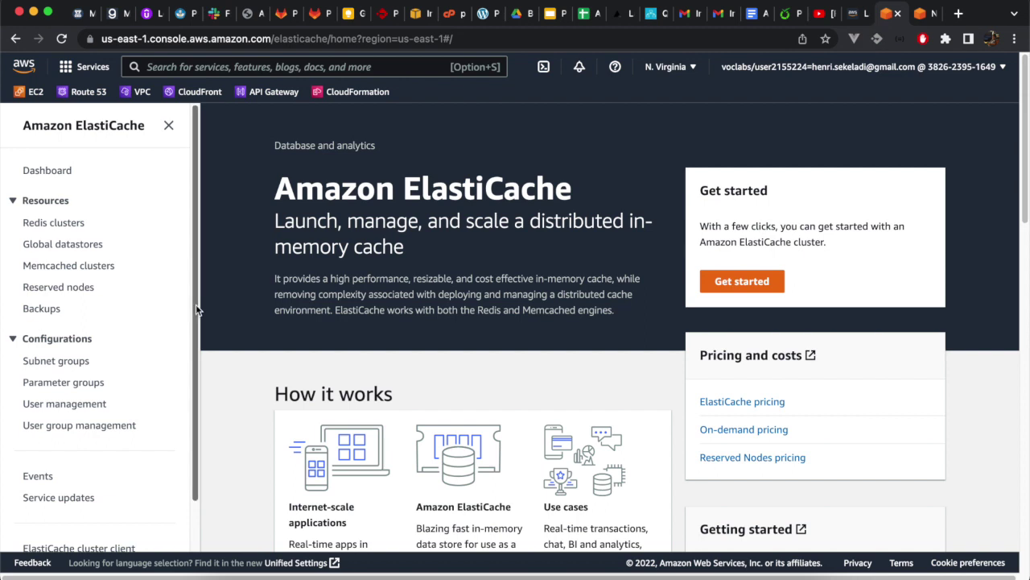
{"action": "left_click", "coordinate": [64, 362]}
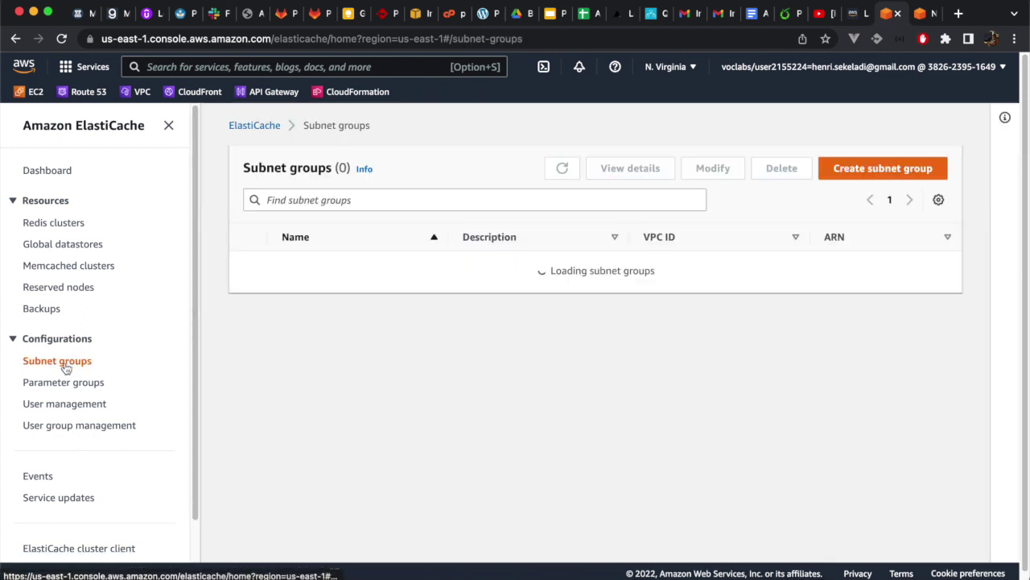
{"action": "left_click", "coordinate": [854, 171]}
{"action": "left_click", "coordinate": [346, 304]}
{"action": "key", "text": "ctrl+v"}
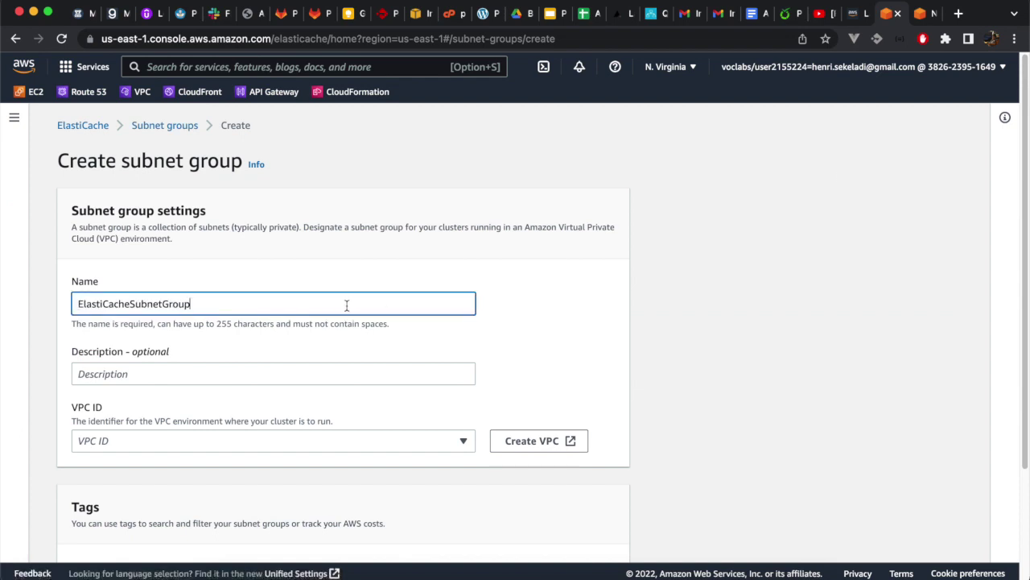
- Copy the description "Subnet Group for ElastiCache" from the lab instructions and enter it as the subnet group's description
{"action": "left_click", "coordinate": [857, 13]}
{"action": "scroll", "coordinate": [643, 338], "scroll_direction": "down", "scroll_amount": 3}
{"action": "left_click_drag", "start_coordinate": [460, 329], "coordinate": [634, 335]}
{"action": "key", "text": "super+c"}
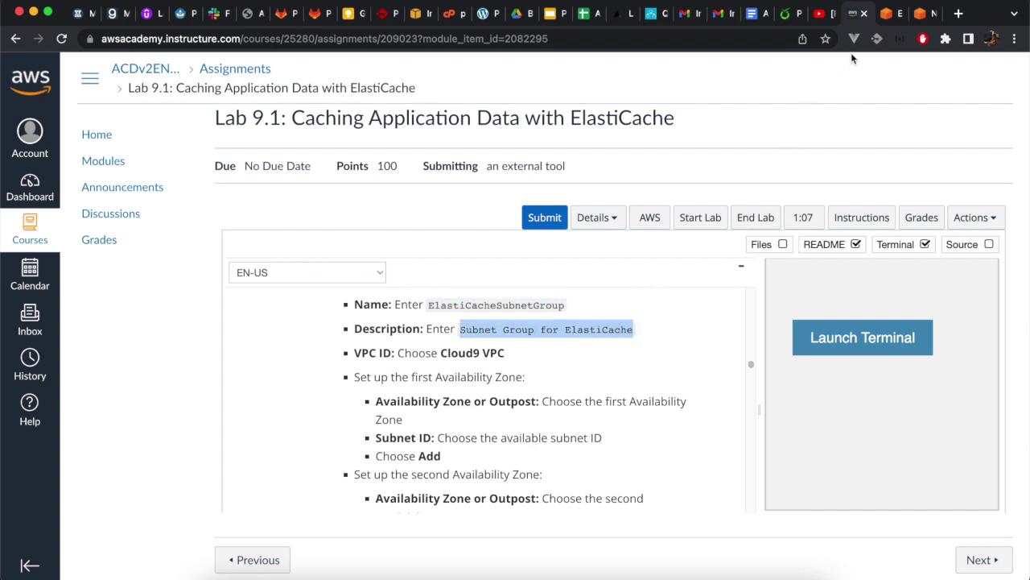
{"action": "left_click", "coordinate": [889, 13]}
{"action": "left_click", "coordinate": [189, 371]}
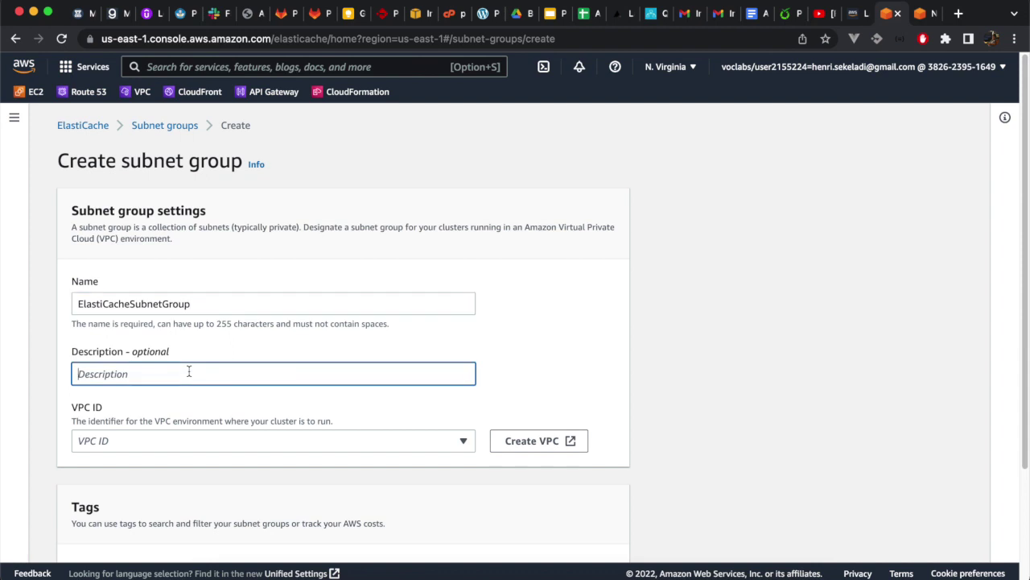
{"action": "key", "text": "super+v"}
- Set the subnet group's VPC ID to the Cloud9 VPC, vpc-05fb5d17429afa320
{"action": "left_click", "coordinate": [176, 444]}
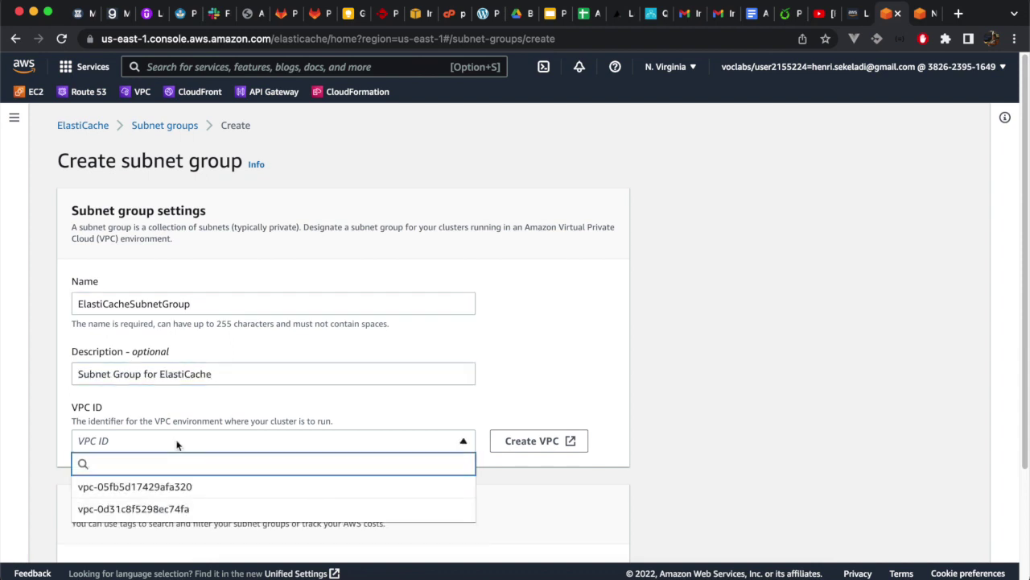
{"action": "scroll", "coordinate": [178, 444], "scroll_direction": "down", "scroll_amount": 2}
{"action": "left_click", "coordinate": [214, 346]}
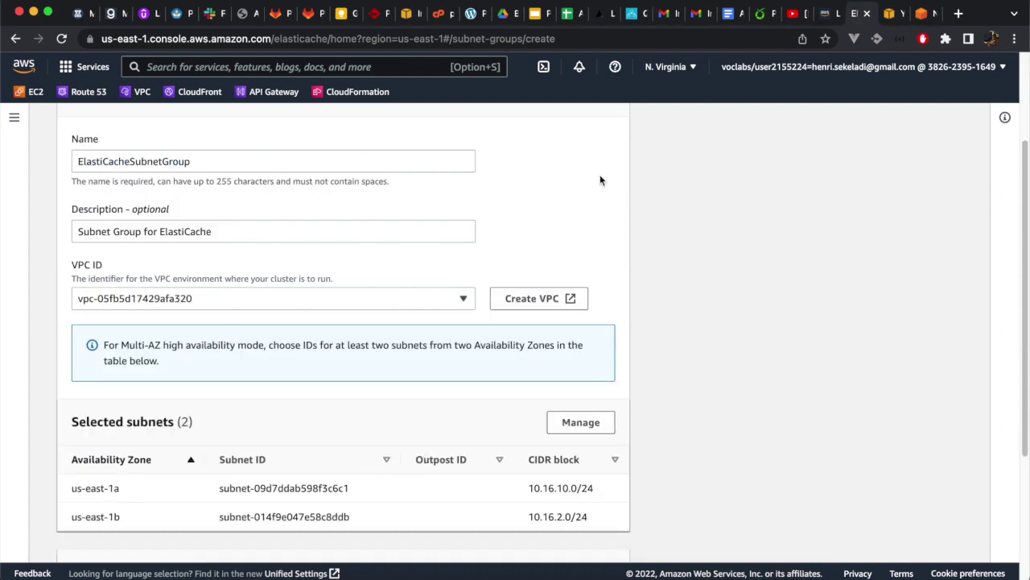
- Review the lab's Availability Zone settings, the VPC list, and the selected subnets on the subnet group form
{"action": "left_click", "coordinate": [827, 14]}
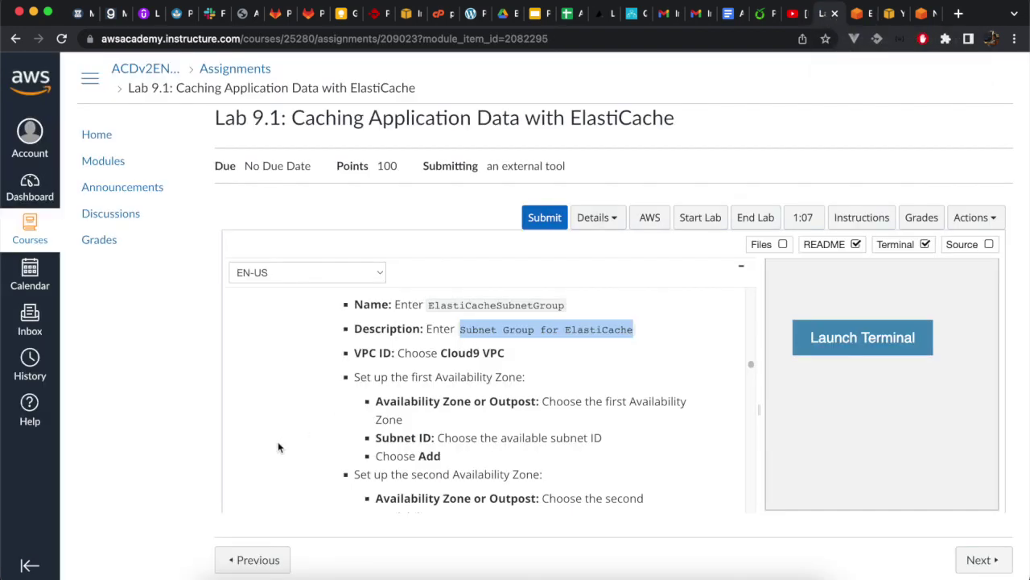
{"action": "left_click", "coordinate": [567, 402]}
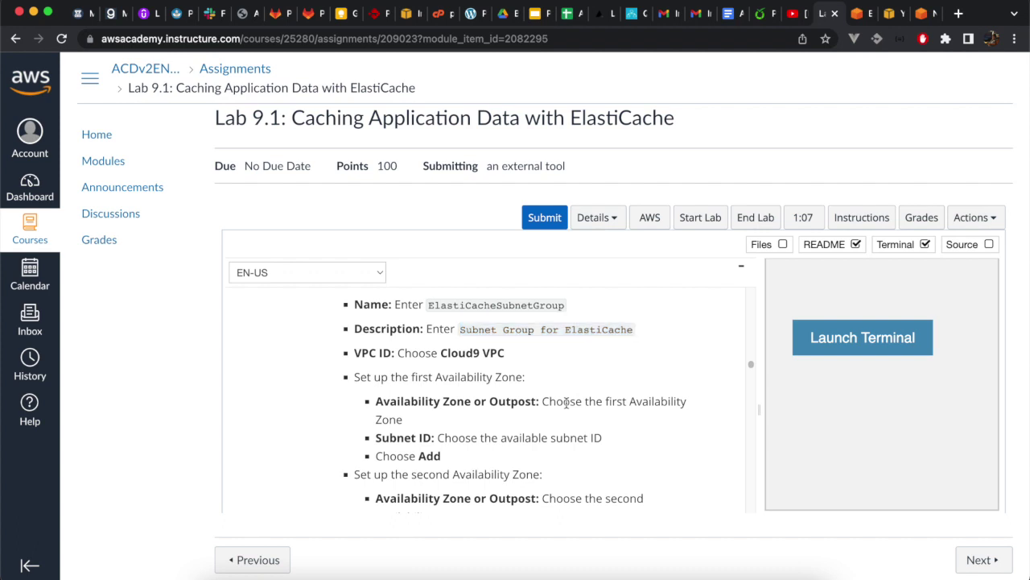
{"action": "scroll", "coordinate": [566, 403], "scroll_direction": "down", "scroll_amount": 1}
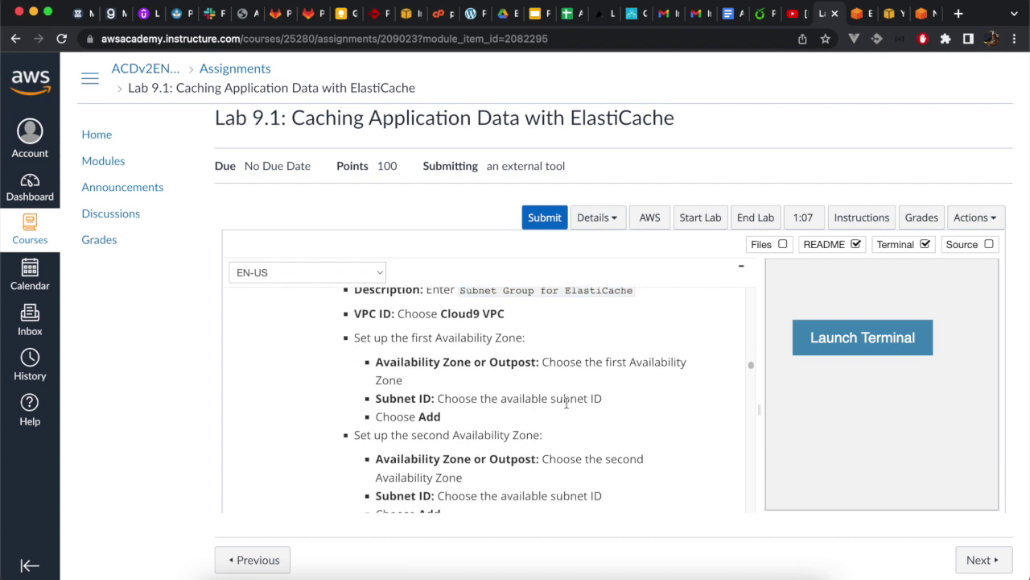
{"action": "scroll", "coordinate": [566, 403], "scroll_direction": "down", "scroll_amount": 1}
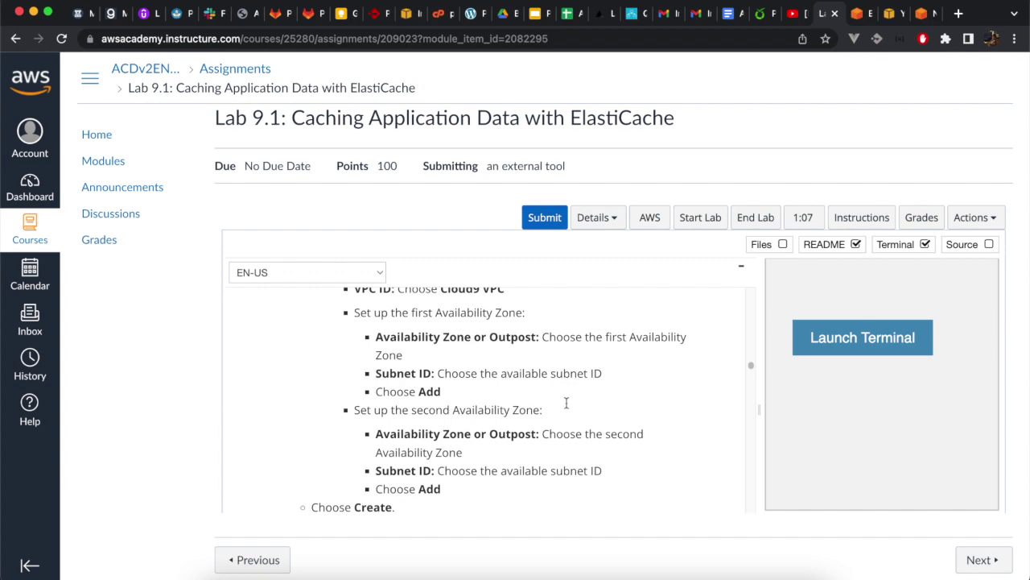
{"action": "left_click", "coordinate": [889, 16]}
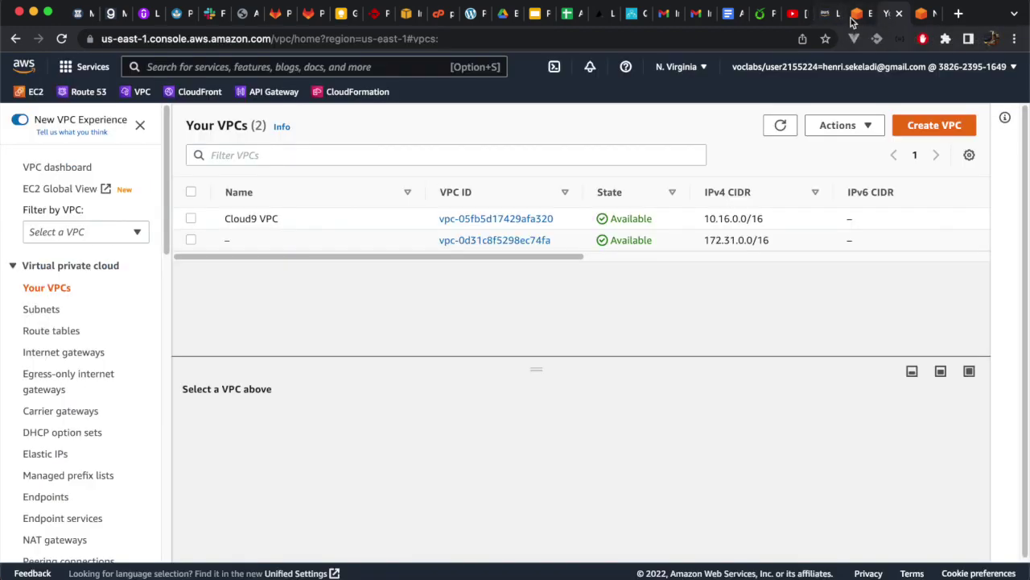
{"action": "left_click", "coordinate": [855, 16]}
{"action": "scroll", "coordinate": [371, 348], "scroll_direction": "down", "scroll_amount": 2}
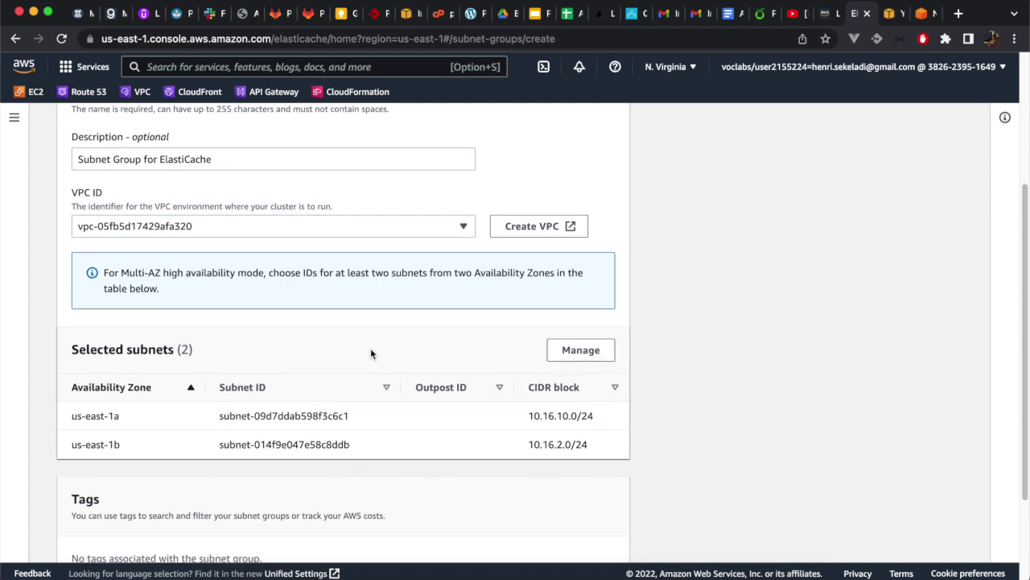
{"action": "scroll", "coordinate": [371, 352], "scroll_direction": "down", "scroll_amount": 4}
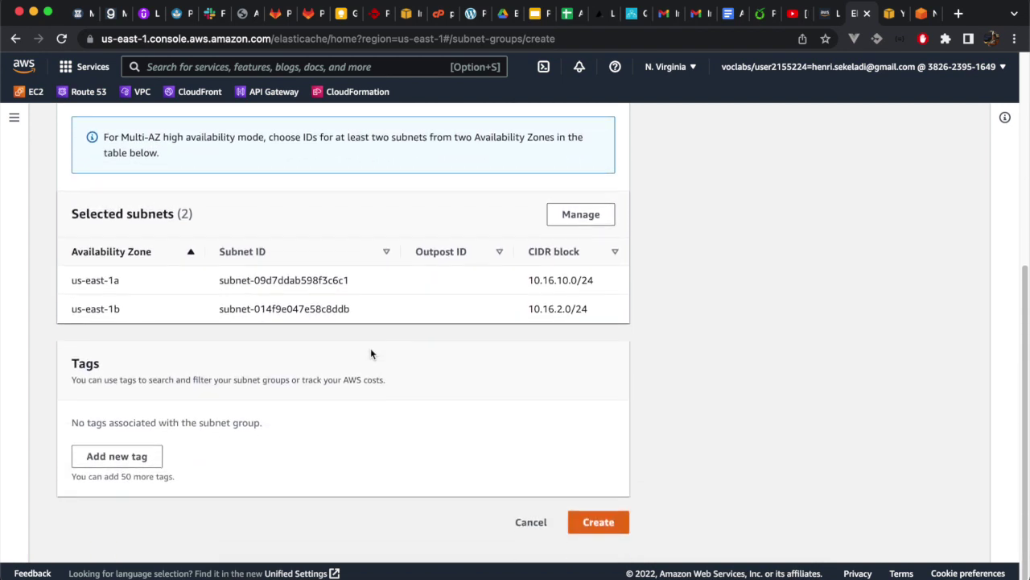
{"action": "scroll", "coordinate": [371, 352], "scroll_direction": "up", "scroll_amount": 3}
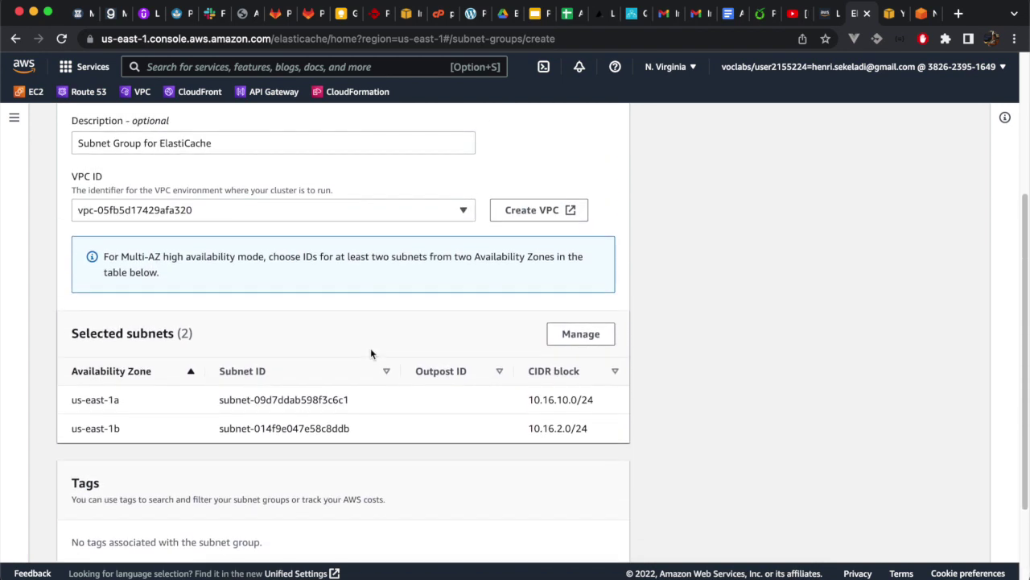
- Confirm the us-east-1a and us-east-1b subnets in the subnet management dialog and create the subnet group
{"action": "scroll", "coordinate": [370, 351], "scroll_direction": "down", "scroll_amount": 2}
{"action": "left_click", "coordinate": [583, 275]}
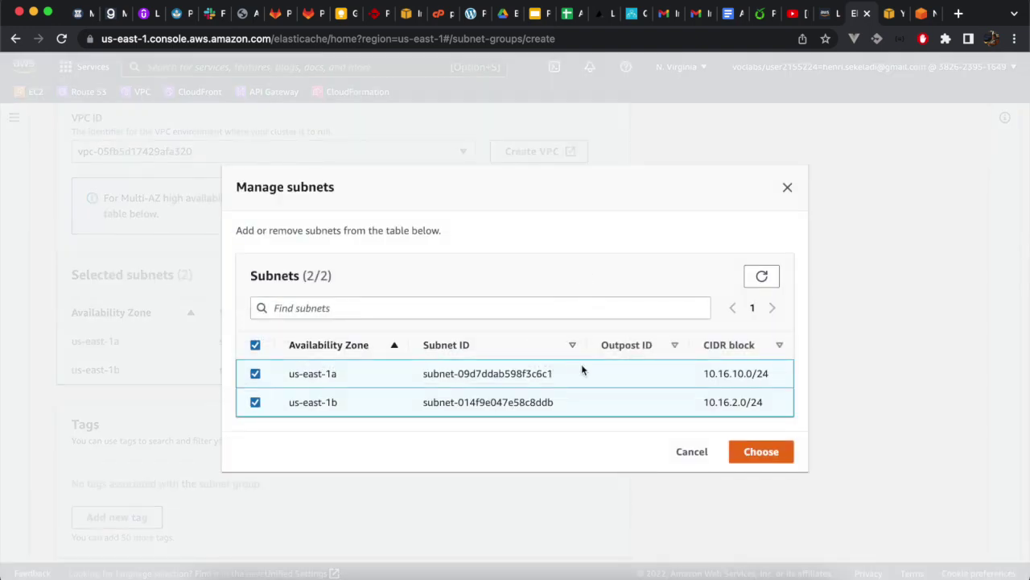
{"action": "left_click", "coordinate": [767, 452]}
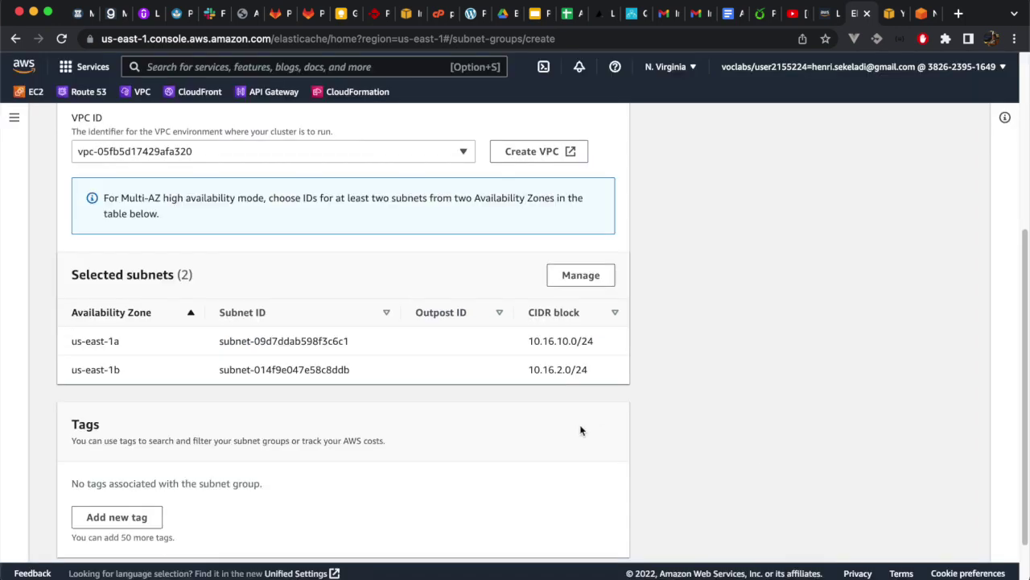
{"action": "scroll", "coordinate": [580, 430], "scroll_direction": "down", "scroll_amount": 2}
{"action": "left_click", "coordinate": [598, 522]}
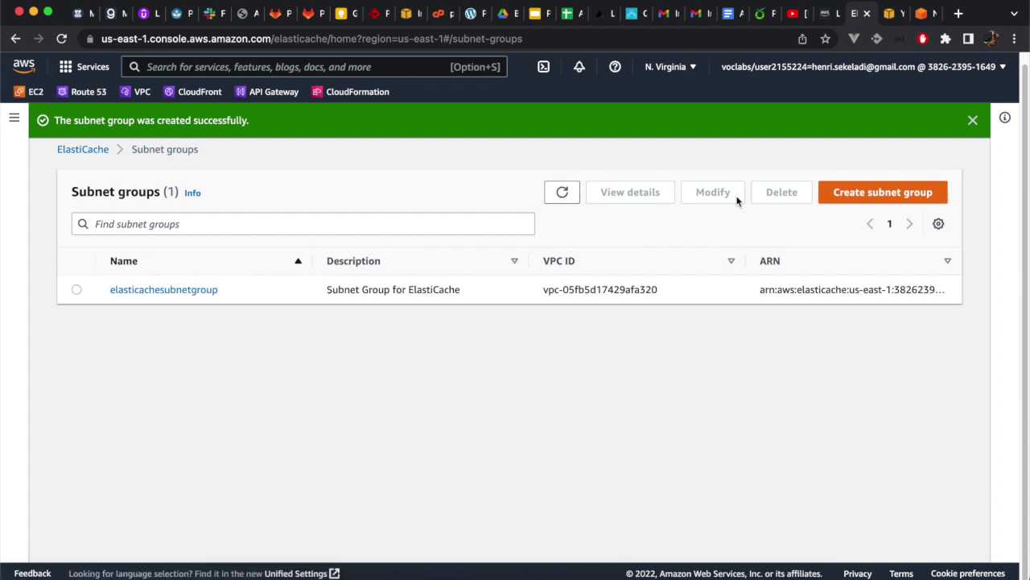
- Switch to the lab instructions and read Task 3 on creating the ElastiCache cluster, including item 12's Memcached settings
{"action": "left_click", "coordinate": [825, 13]}
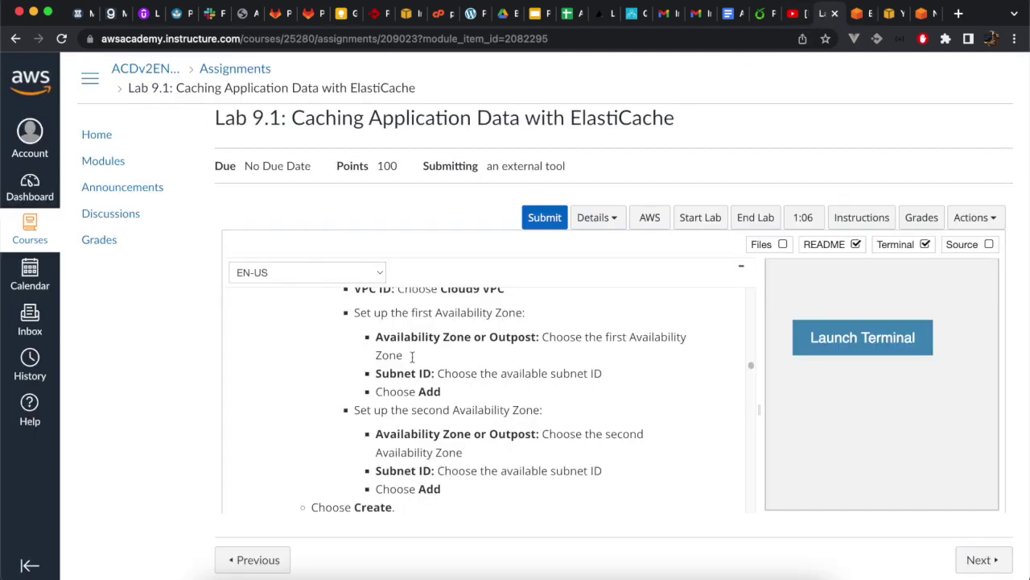
{"action": "scroll", "coordinate": [313, 411], "scroll_direction": "down", "scroll_amount": 1}
{"action": "scroll", "coordinate": [313, 412], "scroll_direction": "down", "scroll_amount": 1}
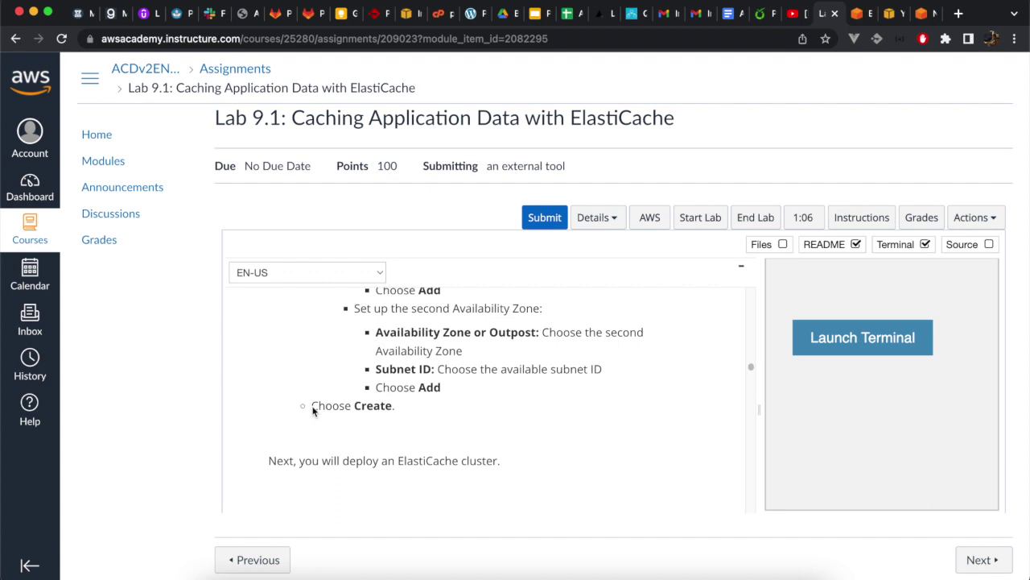
{"action": "scroll", "coordinate": [313, 411], "scroll_direction": "up", "scroll_amount": 2}
{"action": "scroll", "coordinate": [313, 411], "scroll_direction": "down", "scroll_amount": 4}
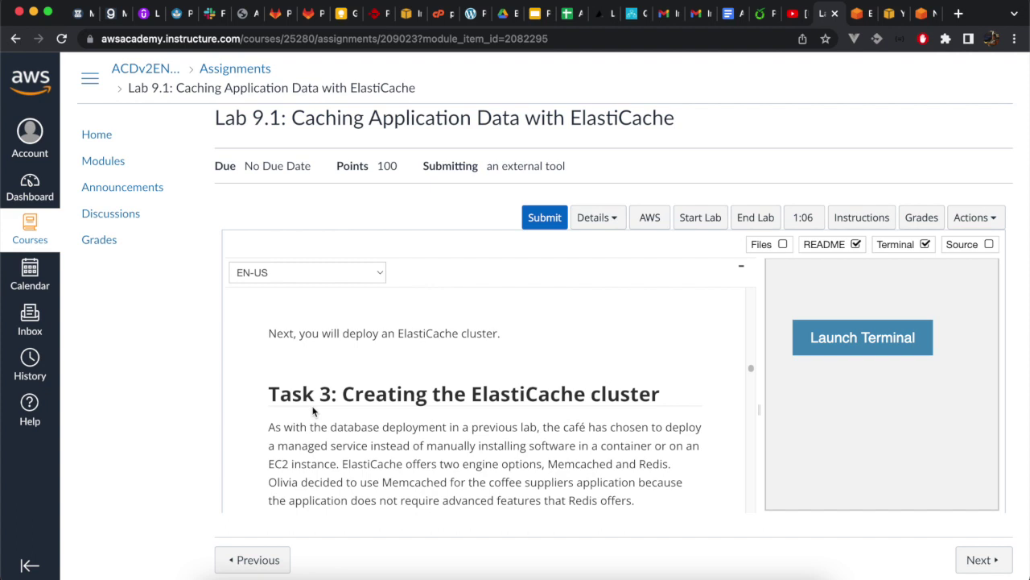
{"action": "scroll", "coordinate": [313, 411], "scroll_direction": "down", "scroll_amount": 1}
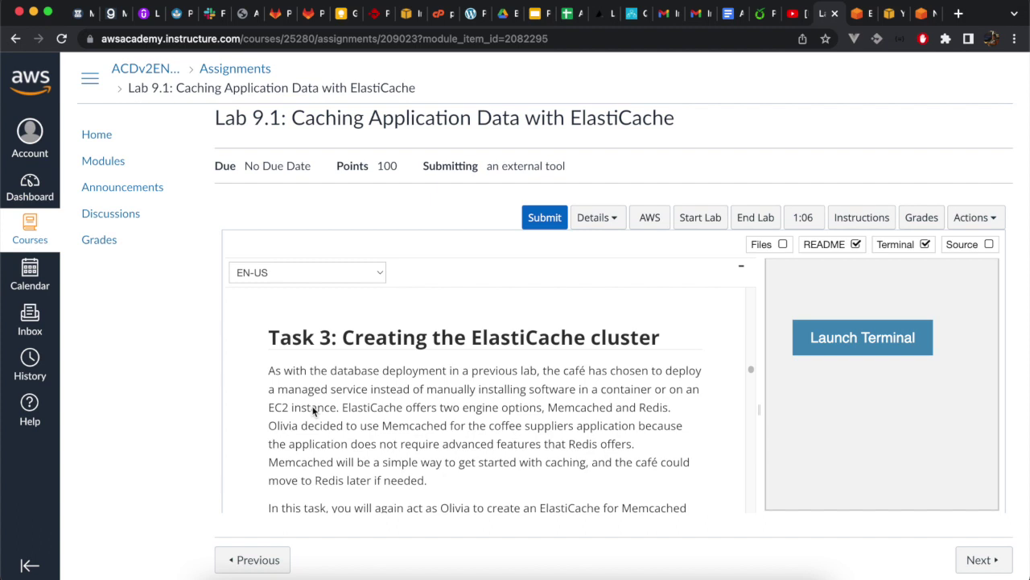
{"action": "scroll", "coordinate": [313, 411], "scroll_direction": "down", "scroll_amount": 1}
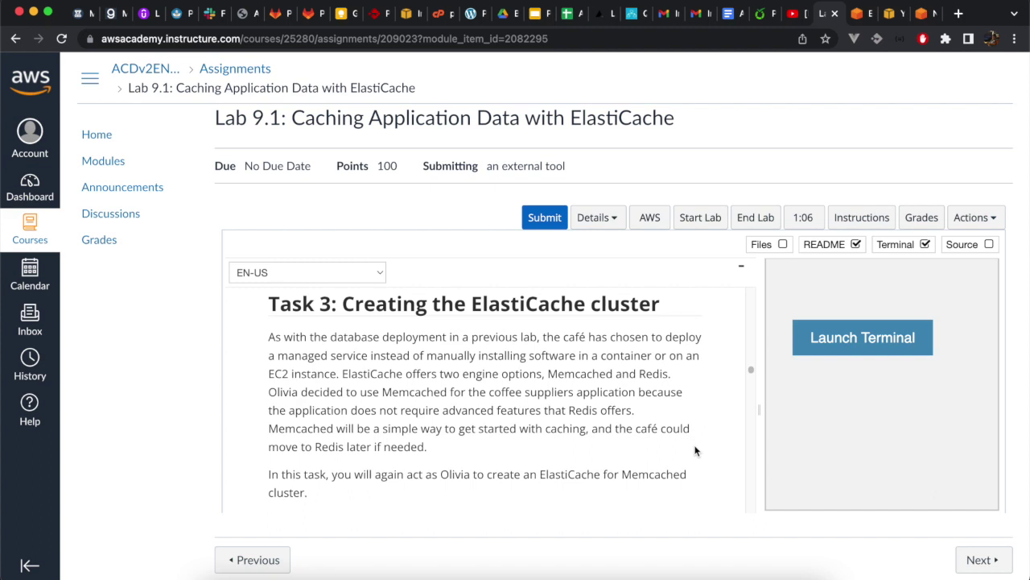
{"action": "scroll", "coordinate": [697, 476], "scroll_direction": "down", "scroll_amount": 3}
{"action": "scroll", "coordinate": [696, 477], "scroll_direction": "down", "scroll_amount": 2}
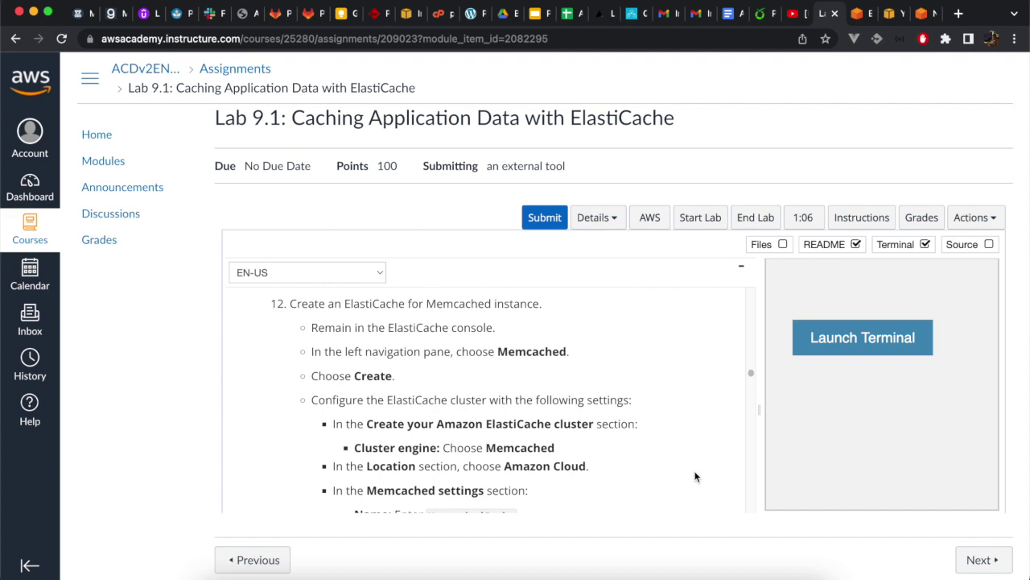
{"action": "scroll", "coordinate": [697, 477], "scroll_direction": "down", "scroll_amount": 2}
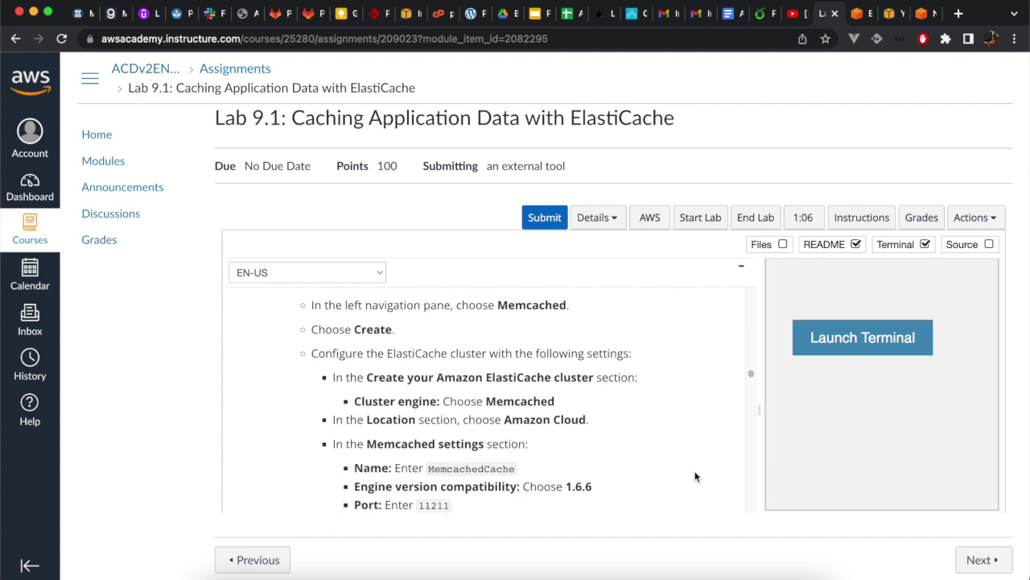
- Copy the cluster name MemcachedCache from item 12 and recheck that item's opening instructions
{"action": "double_click", "coordinate": [482, 470]}
{"action": "key", "text": "super+c"}
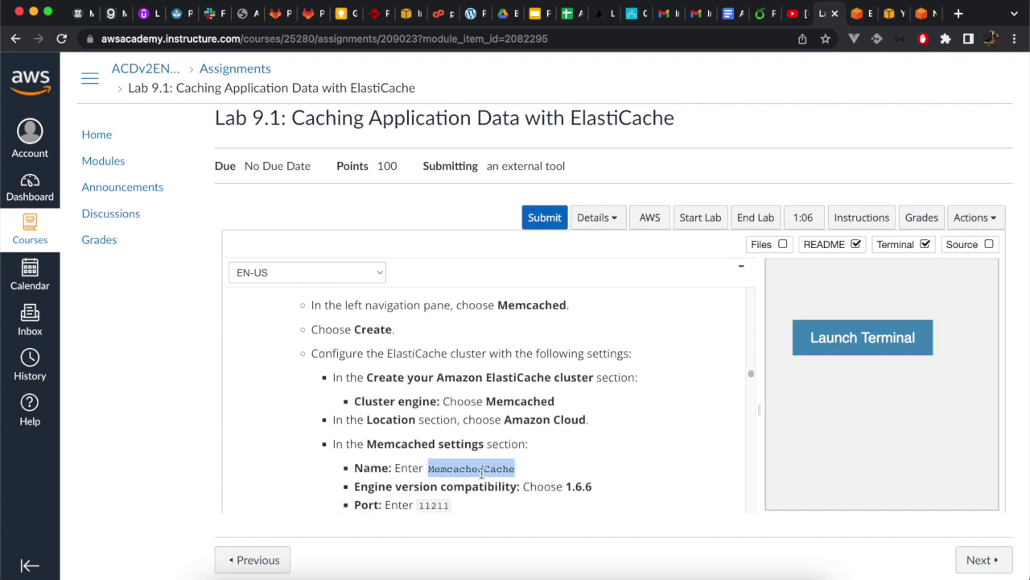
{"action": "scroll", "coordinate": [723, 408], "scroll_direction": "up", "scroll_amount": 1}
{"action": "scroll", "coordinate": [722, 408], "scroll_direction": "up", "scroll_amount": 1}
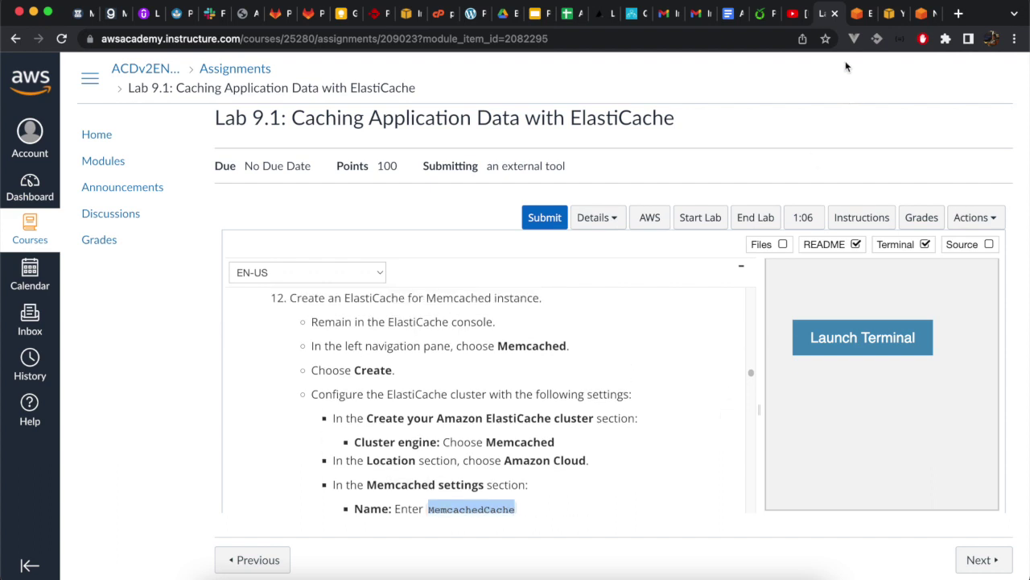
- Switch to the ElastiCache console, expand its navigation, and look at the dashboard and Redis clusters pages
{"action": "left_click", "coordinate": [860, 16]}
{"action": "left_click", "coordinate": [11, 119]}
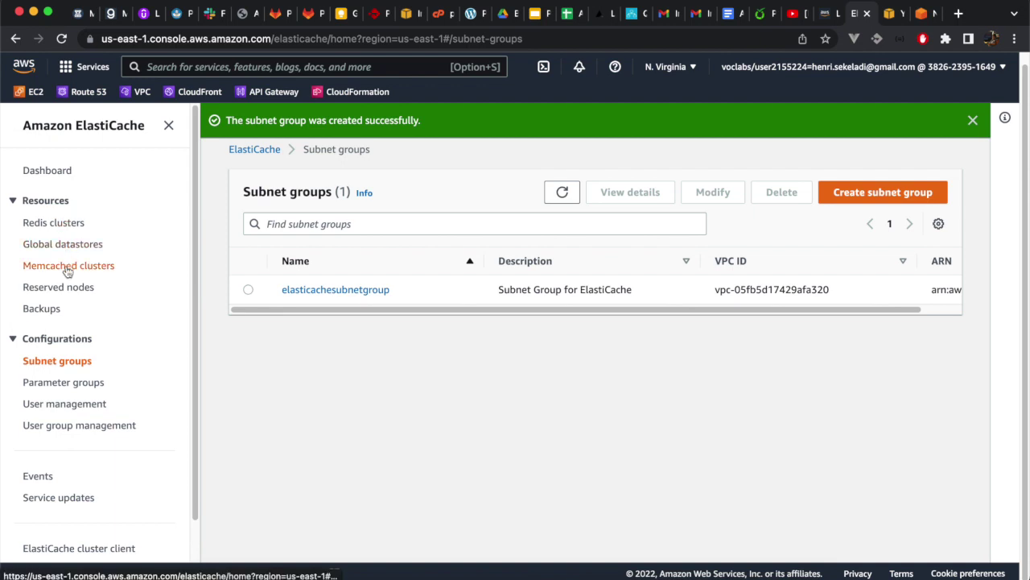
{"action": "left_click", "coordinate": [46, 171]}
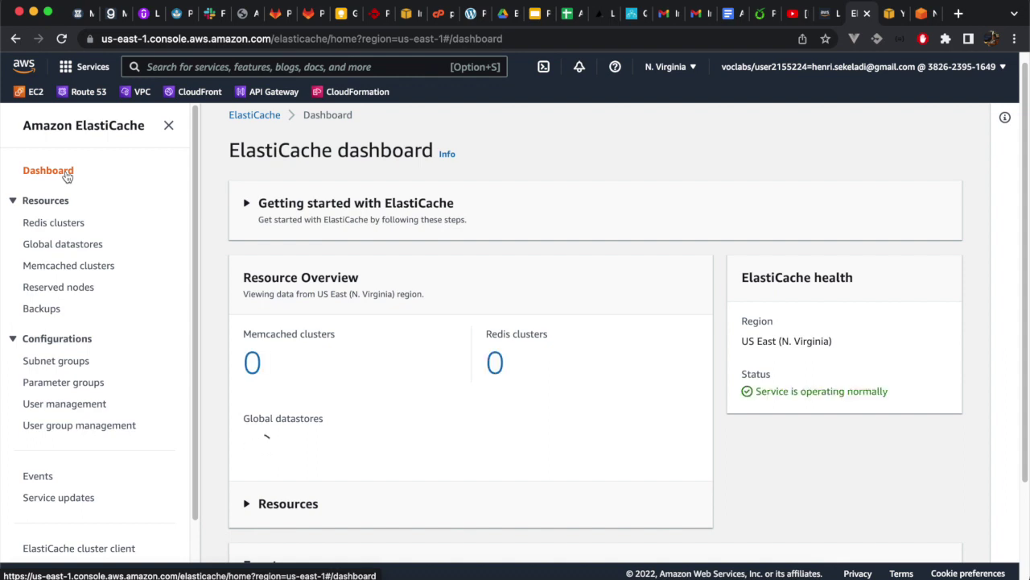
{"action": "left_click", "coordinate": [57, 230]}
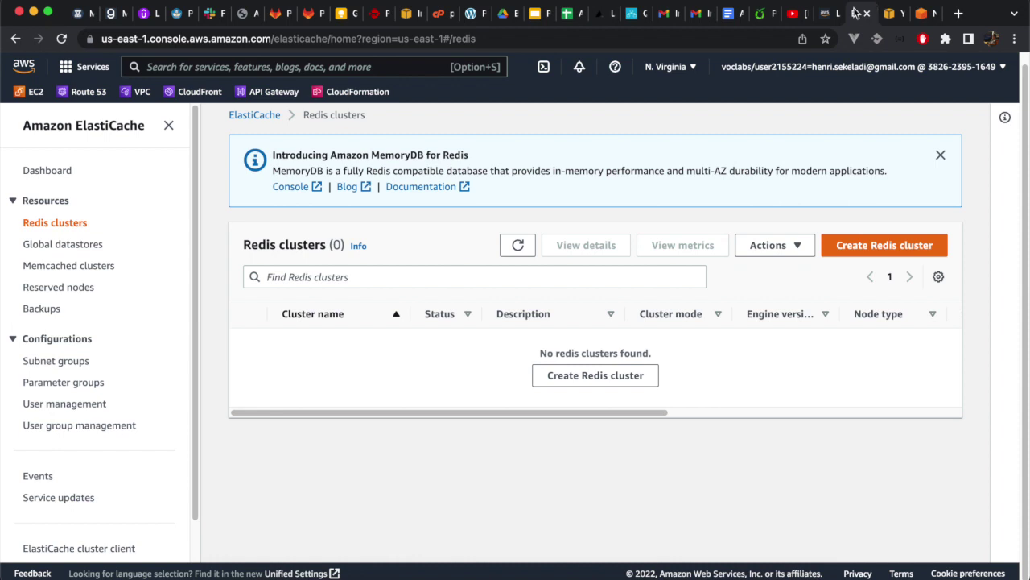
- Recheck item 12 of the lab, start creating a Memcached cluster in the ElastiCache console, and name it MemcachedCache
{"action": "left_click", "coordinate": [824, 16]}
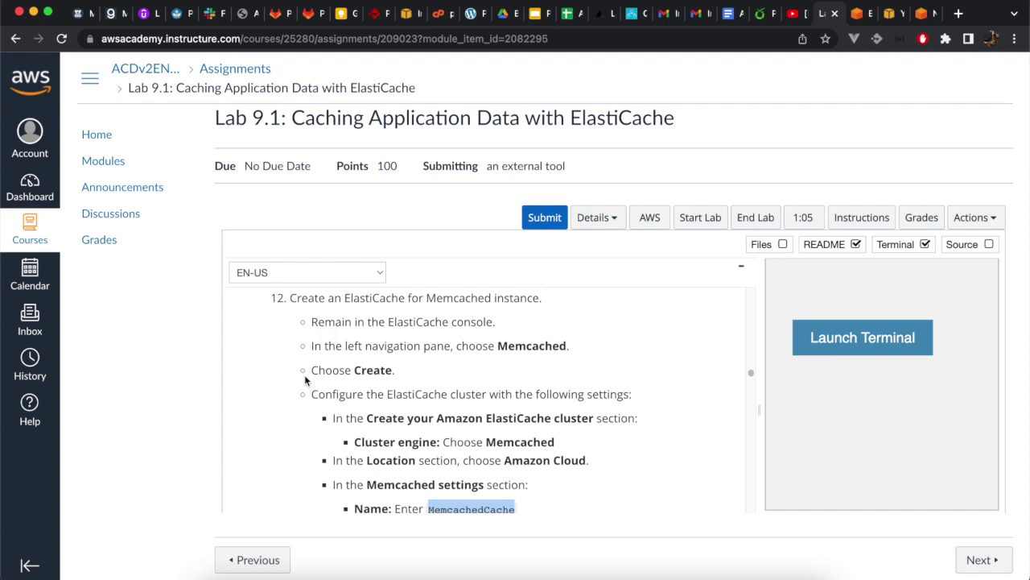
{"action": "left_click", "coordinate": [860, 14]}
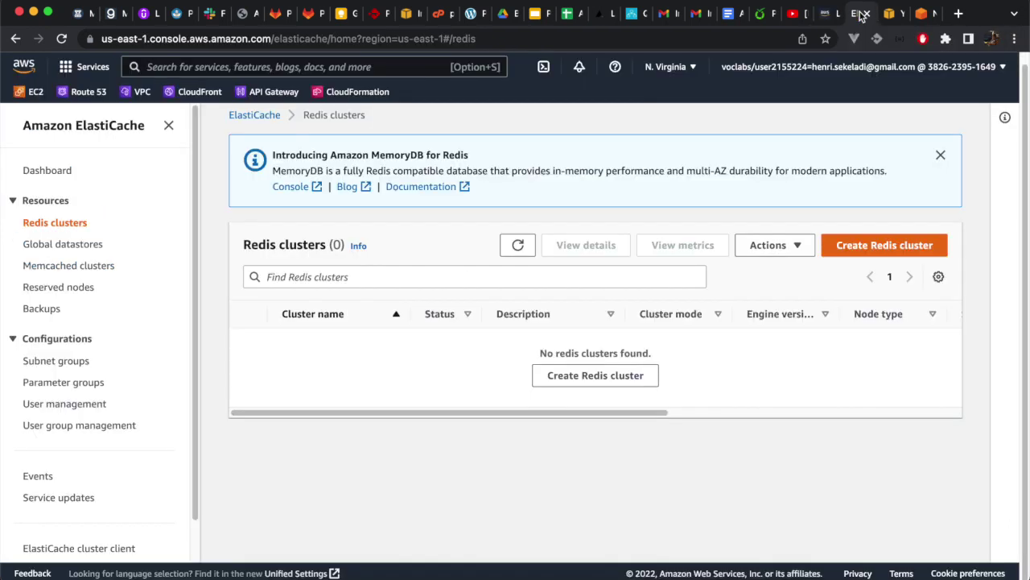
{"action": "left_click", "coordinate": [82, 267]}
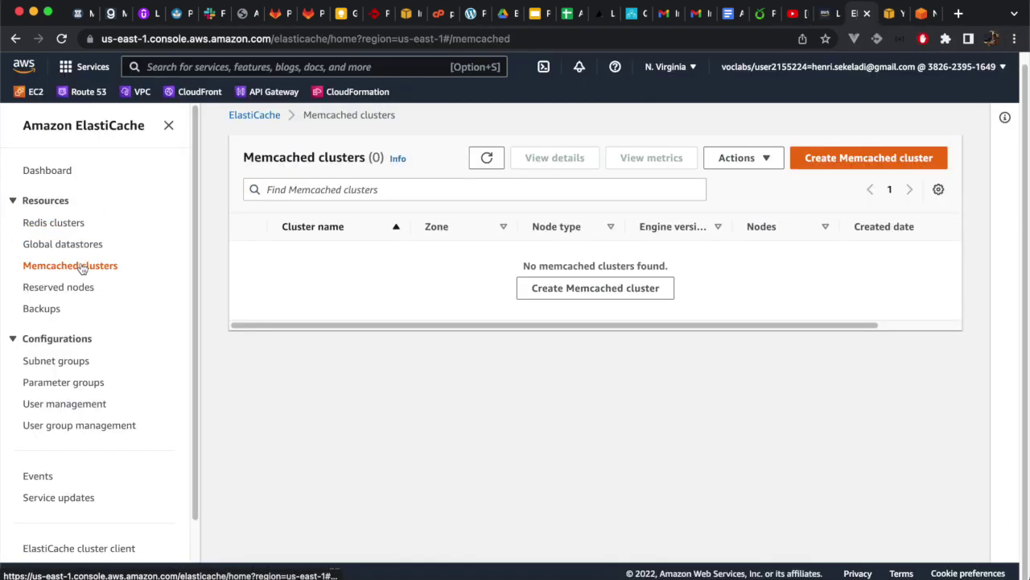
{"action": "left_click", "coordinate": [834, 158]}
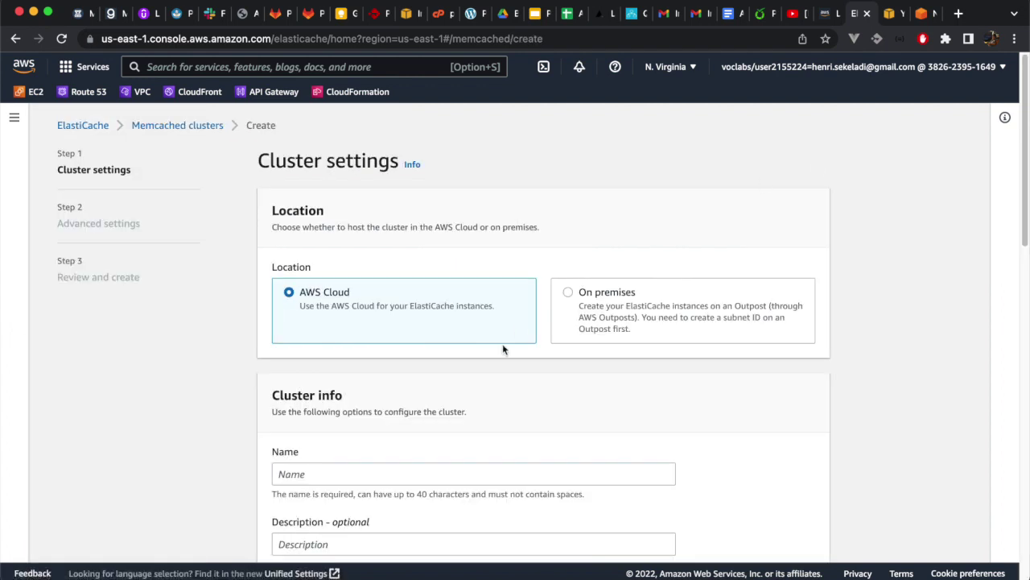
{"action": "scroll", "coordinate": [503, 348], "scroll_direction": "down", "scroll_amount": 2}
{"action": "left_click", "coordinate": [441, 392]}
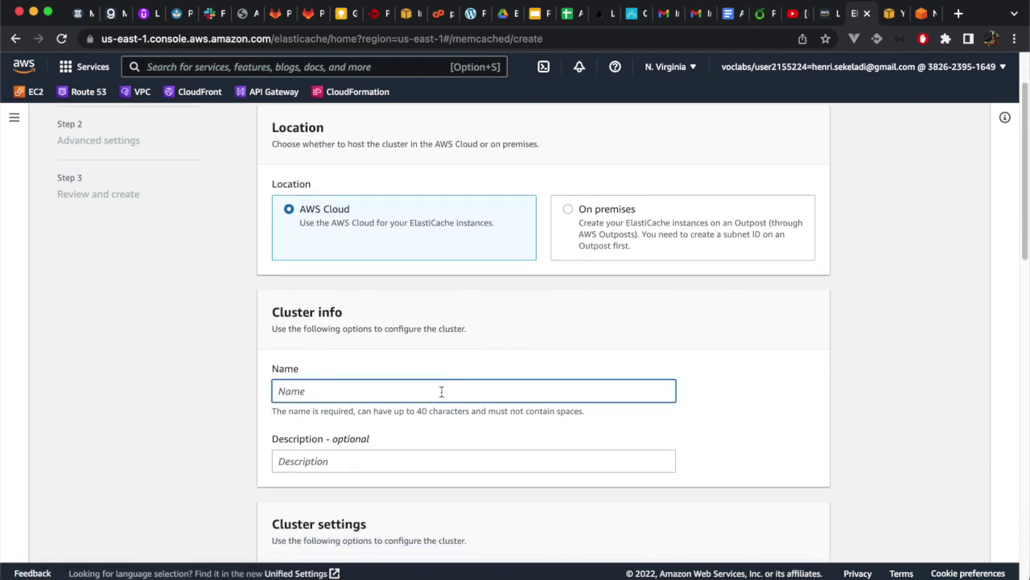
{"action": "key", "text": "super+v"}
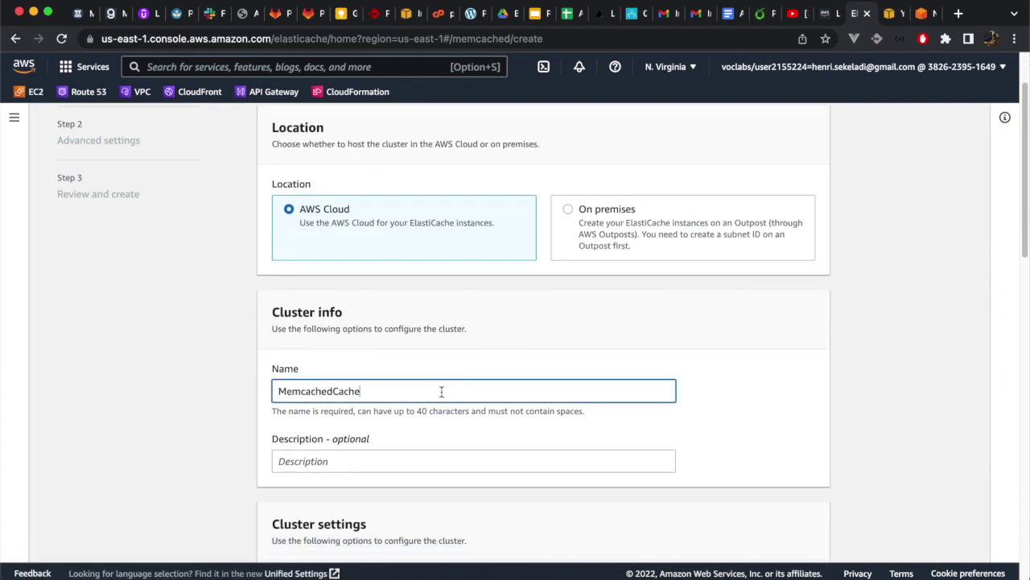
- Look up the Memcached settings in the lab instructions and set the cluster's engine version to 1.6.6
{"action": "left_click", "coordinate": [836, 15]}
{"action": "scroll", "coordinate": [663, 315], "scroll_direction": "down", "scroll_amount": 4}
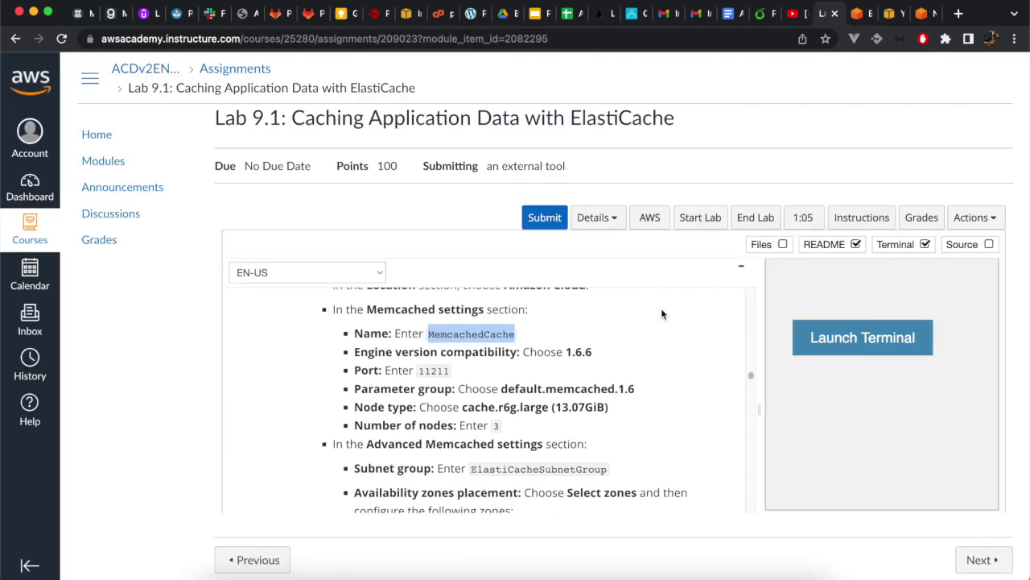
{"action": "double_click", "coordinate": [446, 354]}
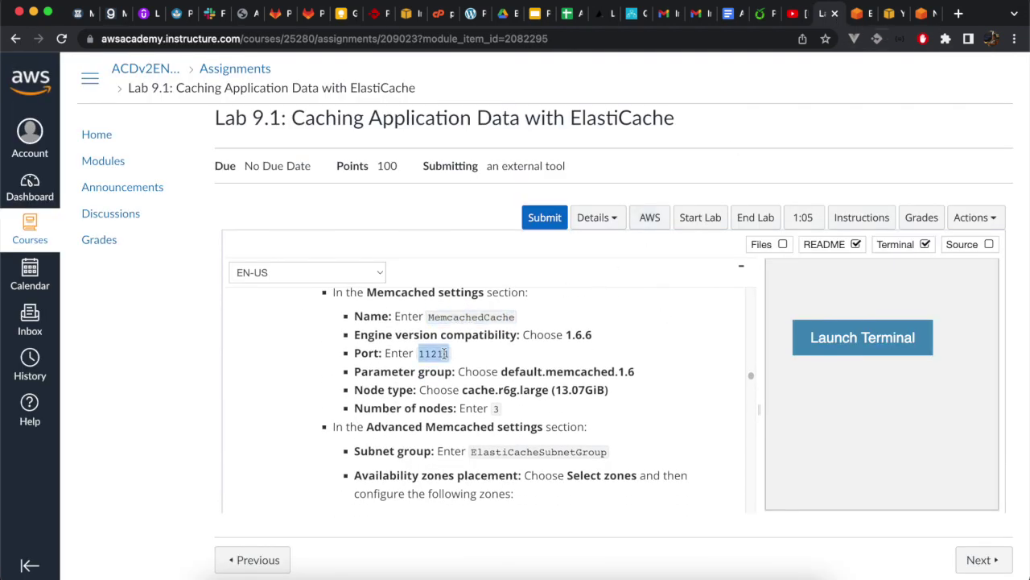
{"action": "left_click", "coordinate": [858, 14]}
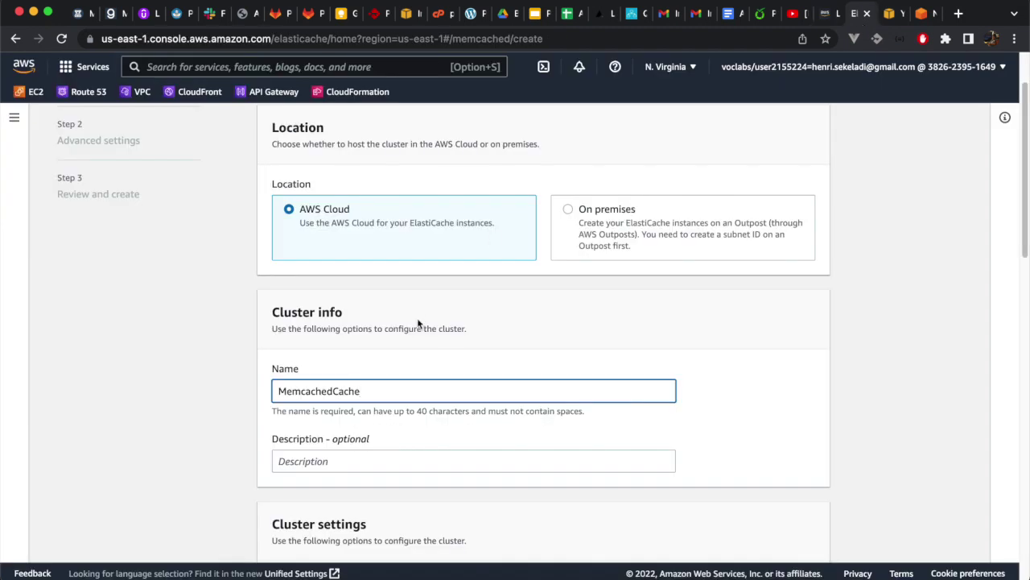
{"action": "scroll", "coordinate": [423, 409], "scroll_direction": "down", "scroll_amount": 5}
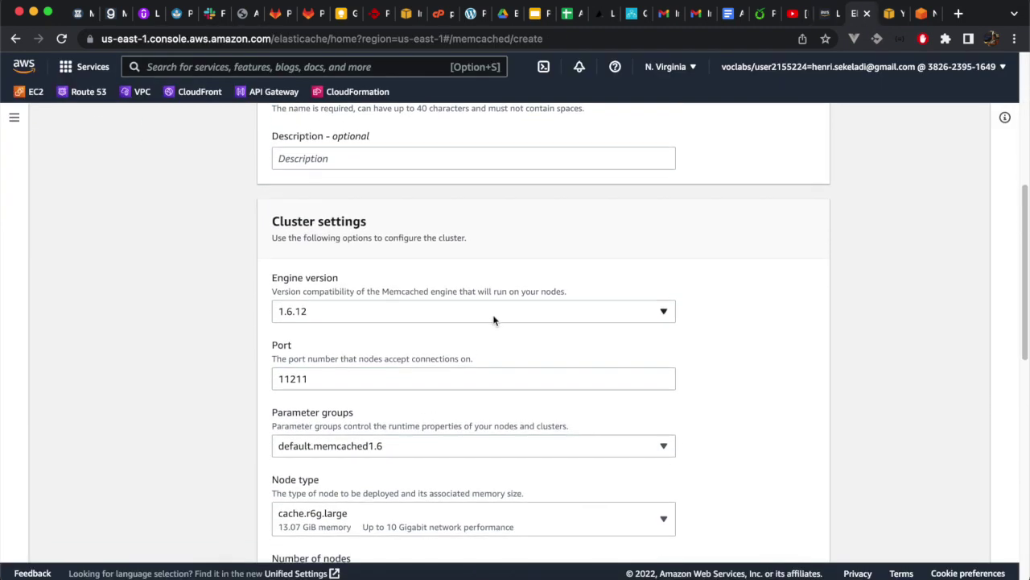
{"action": "left_click", "coordinate": [507, 311]}
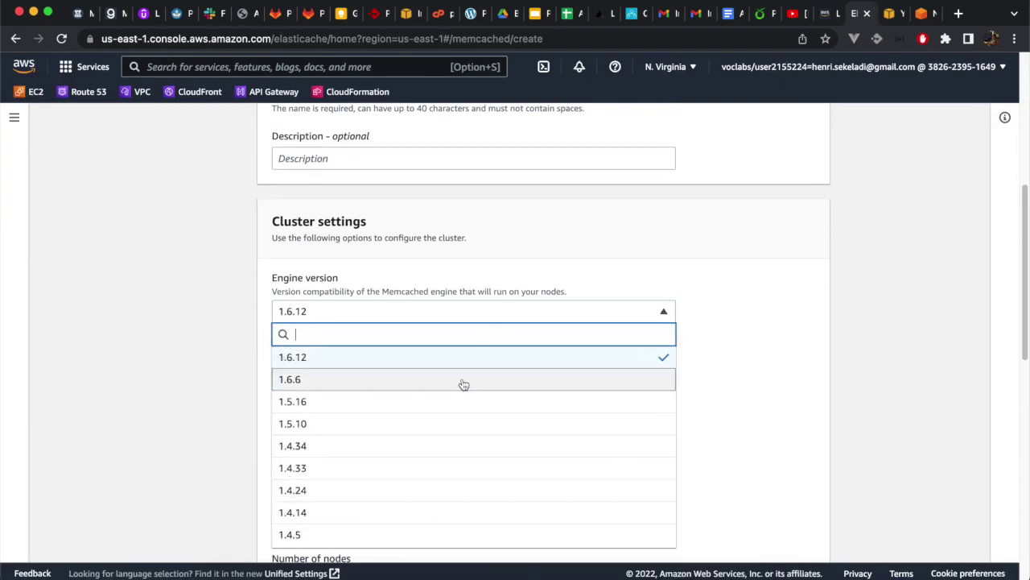
{"action": "scroll", "coordinate": [462, 384], "scroll_direction": "up", "scroll_amount": 1}
{"action": "scroll", "coordinate": [464, 384], "scroll_direction": "down", "scroll_amount": 4}
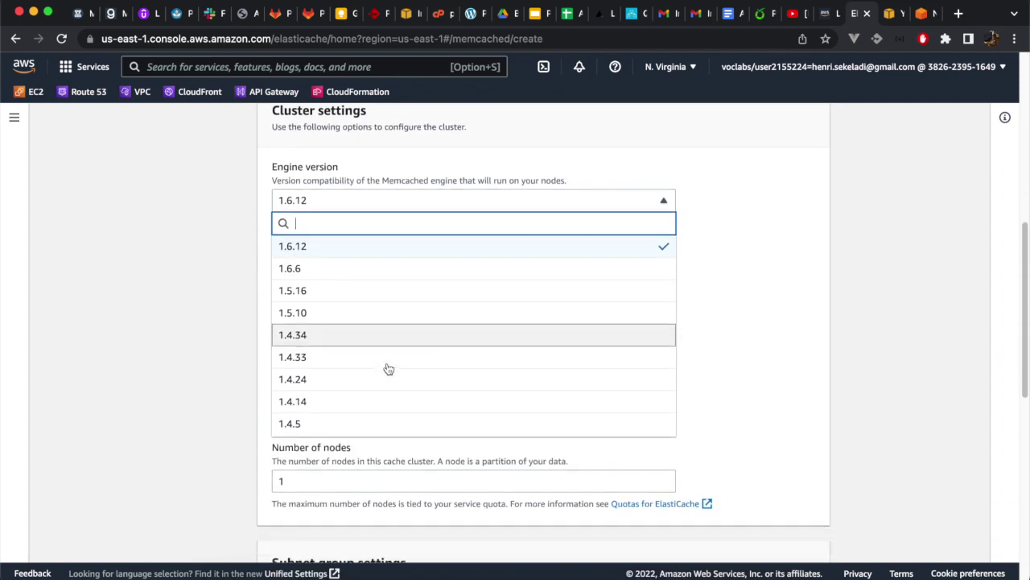
{"action": "scroll", "coordinate": [388, 368], "scroll_direction": "up", "scroll_amount": 1}
{"action": "left_click", "coordinate": [409, 308]}
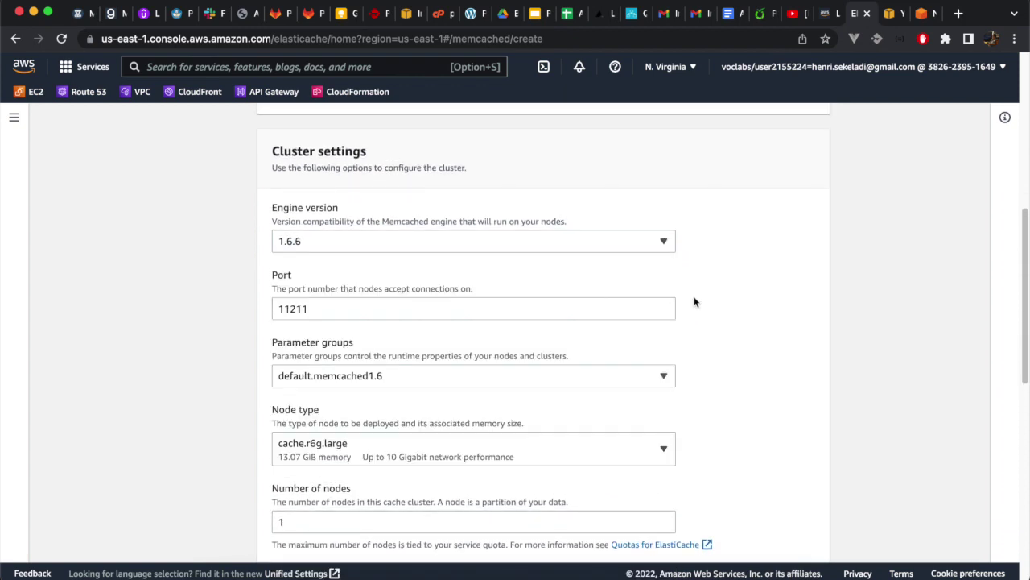
- Compare the port, parameter group and node type with the lab instructions and set the number of nodes to 3
{"action": "scroll", "coordinate": [696, 302], "scroll_direction": "down", "scroll_amount": 1}
{"action": "scroll", "coordinate": [695, 302], "scroll_direction": "down", "scroll_amount": 2}
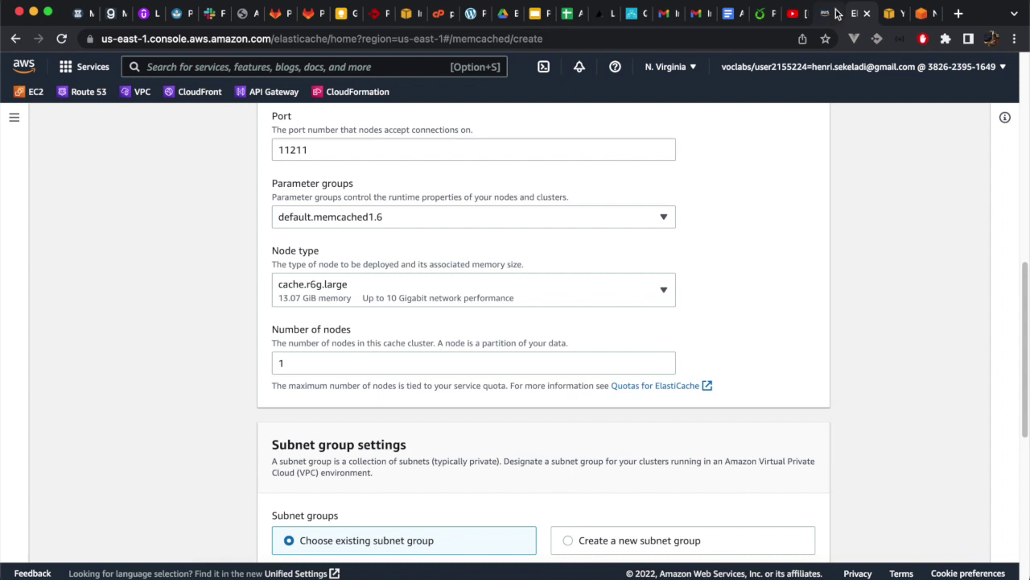
{"action": "left_click", "coordinate": [824, 14]}
{"action": "scroll", "coordinate": [338, 395], "scroll_direction": "down", "scroll_amount": 2}
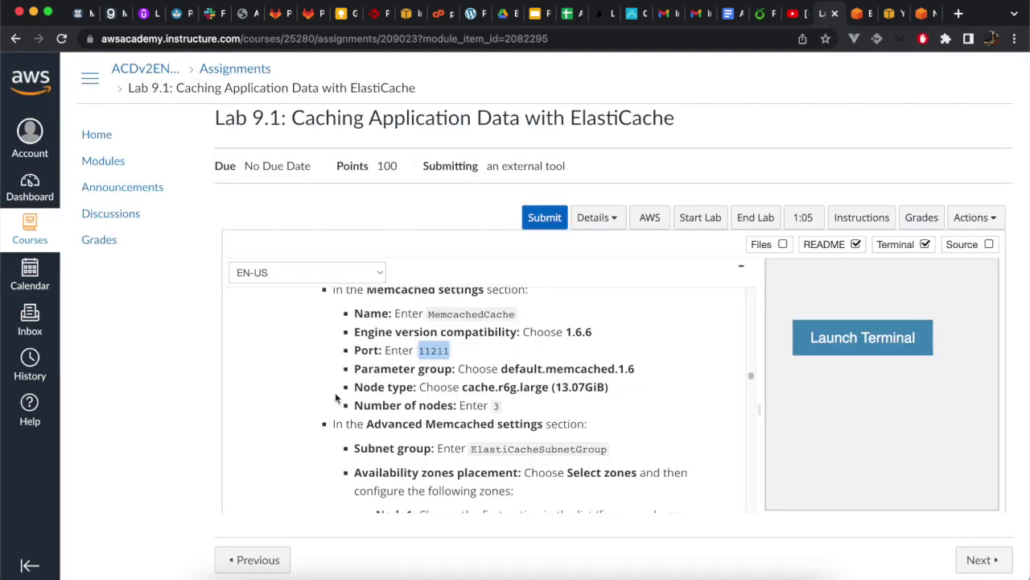
{"action": "scroll", "coordinate": [334, 396], "scroll_direction": "down", "scroll_amount": 1}
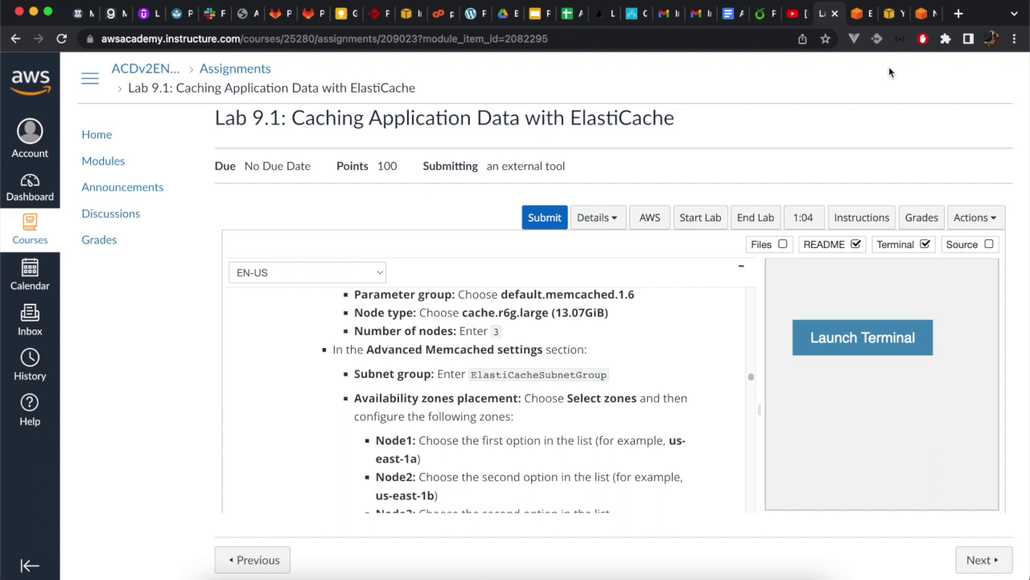
{"action": "left_click", "coordinate": [858, 14]}
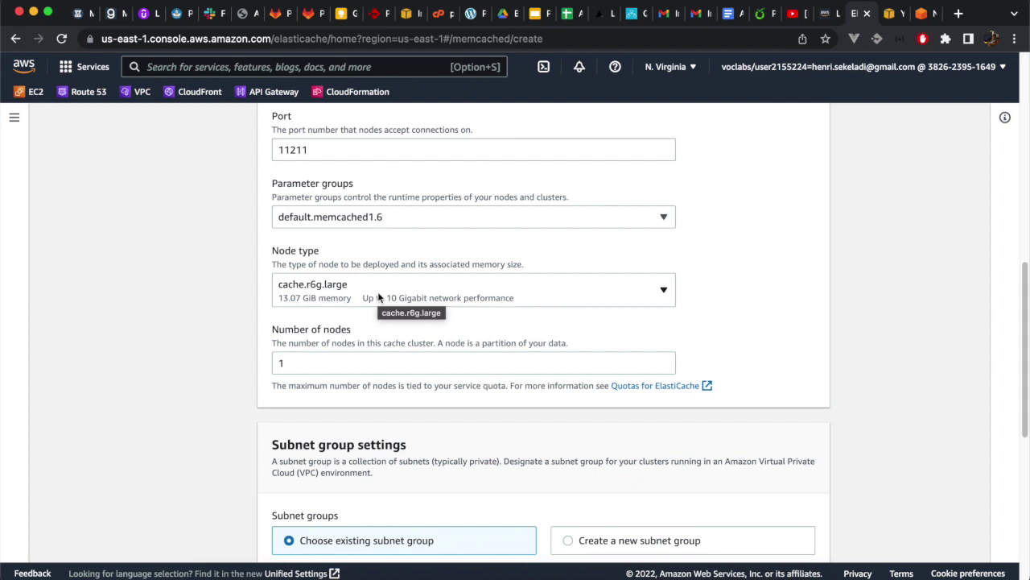
{"action": "scroll", "coordinate": [377, 292], "scroll_direction": "down", "scroll_amount": 1}
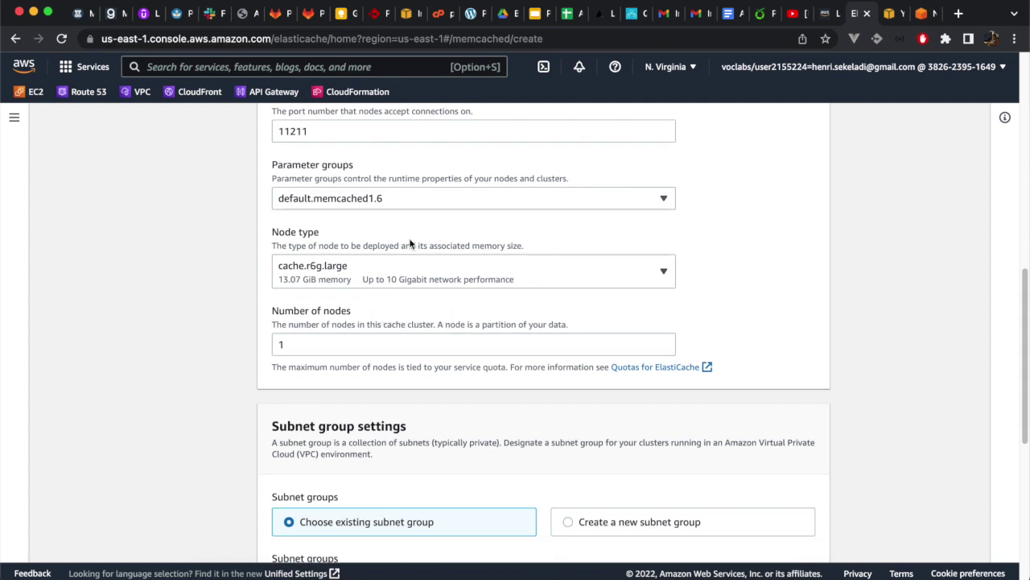
{"action": "left_click", "coordinate": [823, 14]}
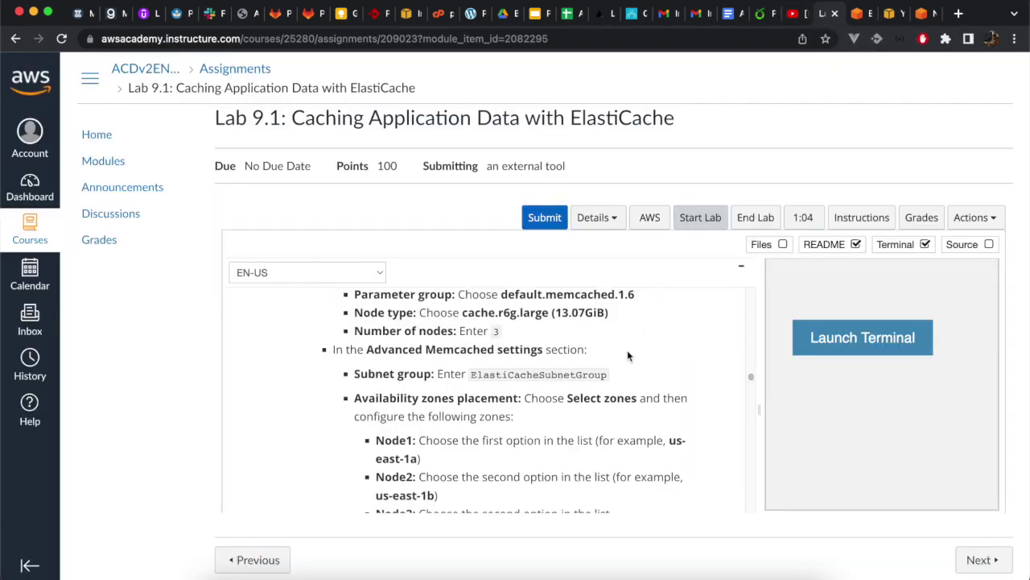
{"action": "left_click", "coordinate": [861, 16]}
{"action": "left_click", "coordinate": [395, 338]}
{"action": "key", "text": "BackSpace"}
{"action": "type", "text": "3"}
- Choose the existing elasticachesubnetgroup as the cluster's subnet group
{"action": "scroll", "coordinate": [388, 395], "scroll_direction": "down", "scroll_amount": 5}
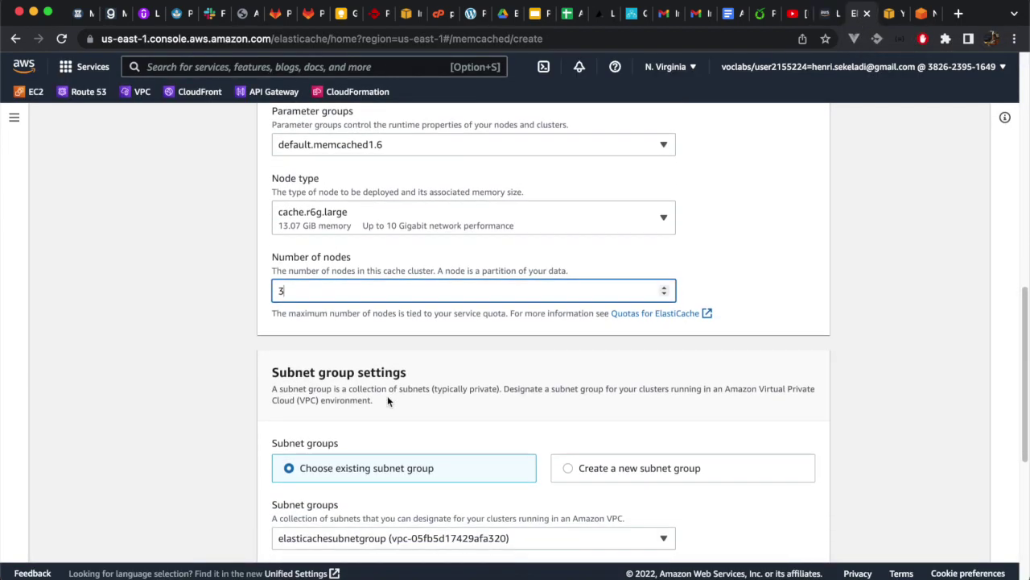
{"action": "scroll", "coordinate": [387, 401], "scroll_direction": "down", "scroll_amount": 2}
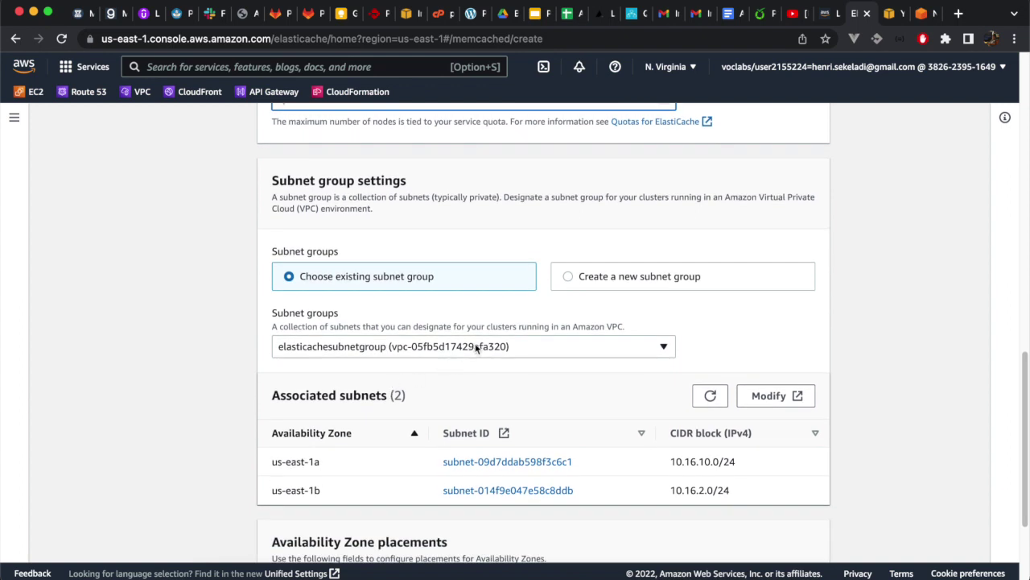
{"action": "left_click", "coordinate": [475, 347]}
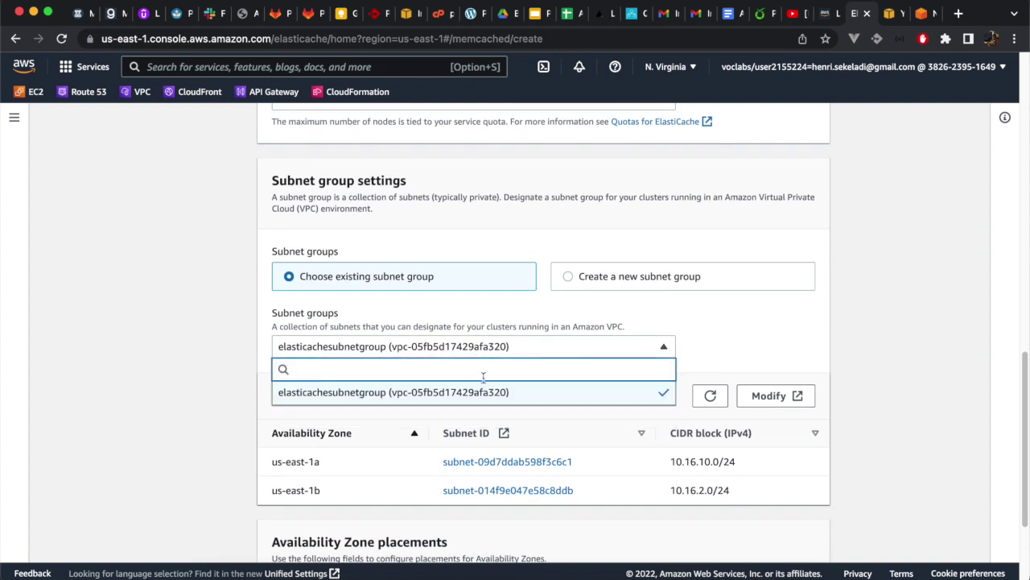
{"action": "left_click", "coordinate": [488, 395]}
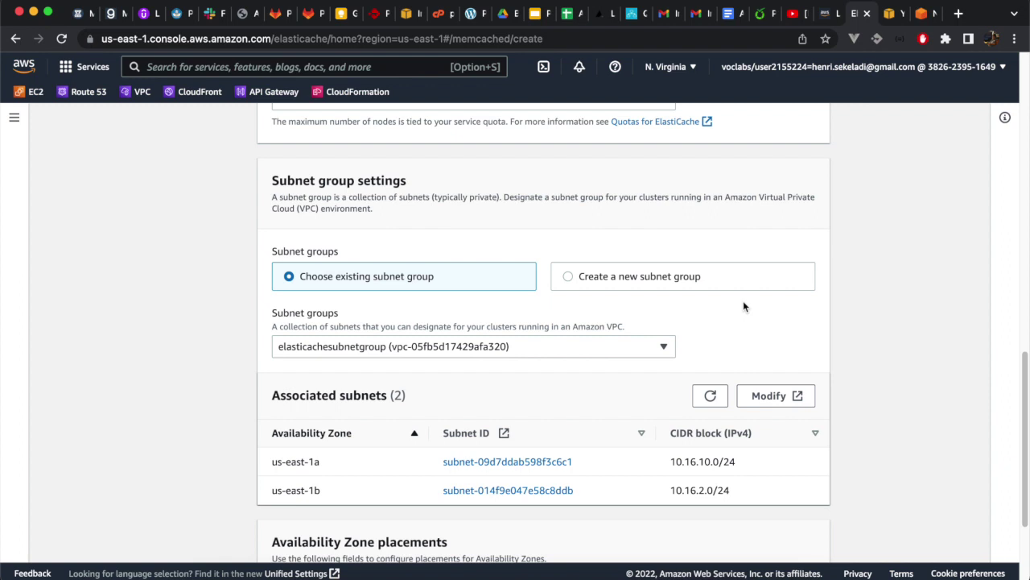
- Check the lab's zone placement and security group instructions, and continue to the cluster's advanced settings with the Availability Zone at No preference
{"action": "left_click", "coordinate": [827, 18]}
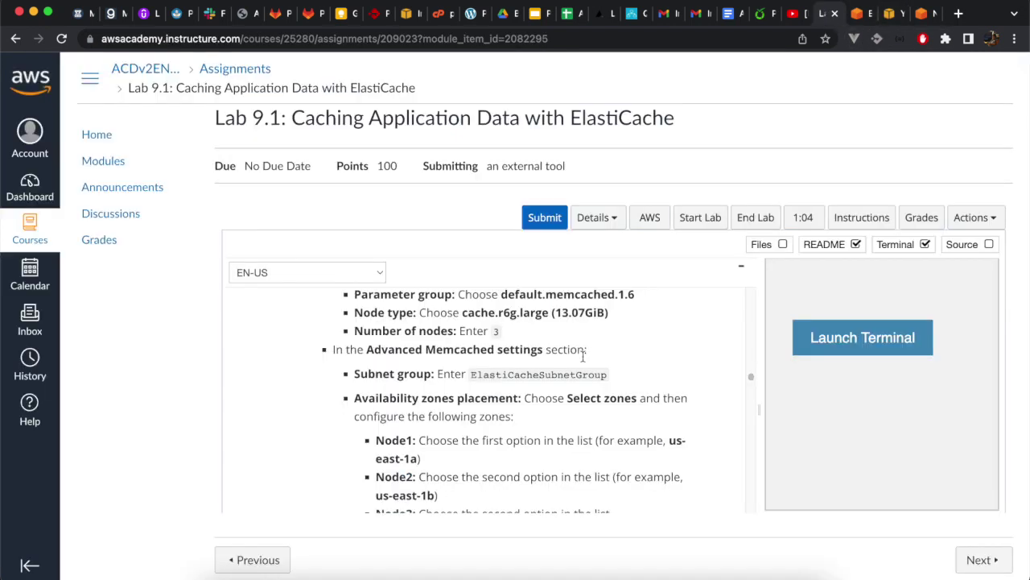
{"action": "scroll", "coordinate": [583, 355], "scroll_direction": "down", "scroll_amount": 2}
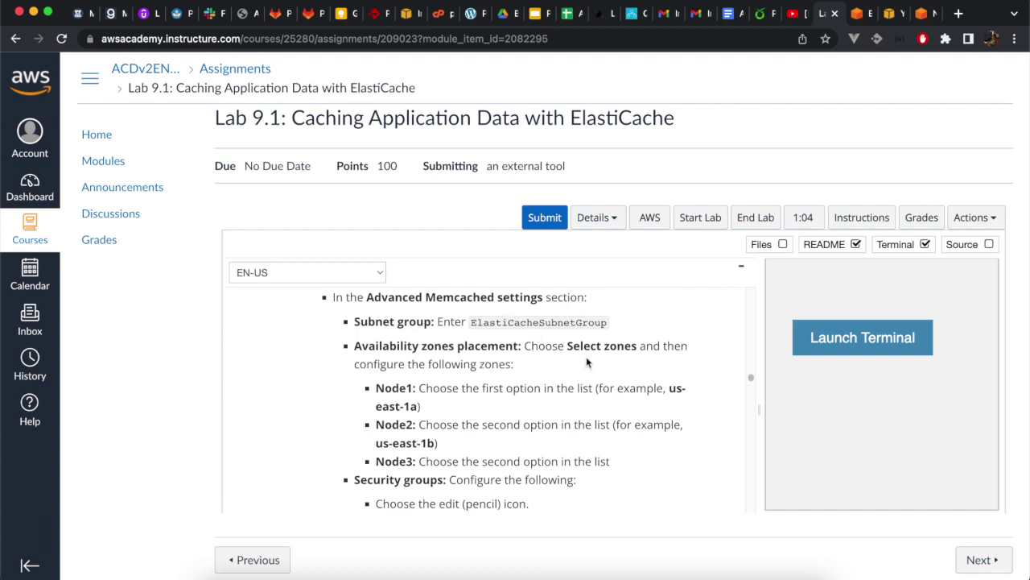
{"action": "scroll", "coordinate": [587, 361], "scroll_direction": "down", "scroll_amount": 2}
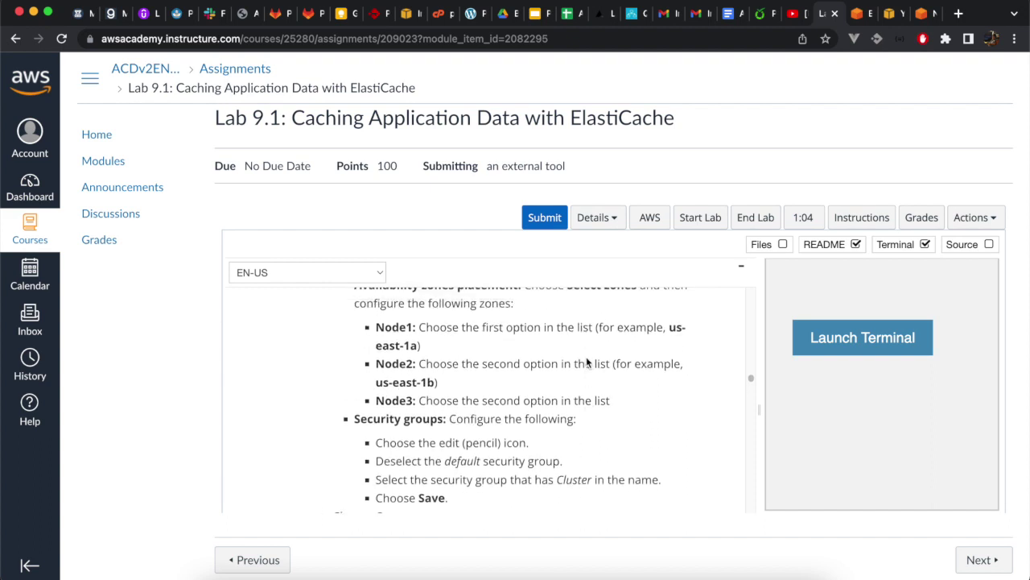
{"action": "scroll", "coordinate": [587, 361], "scroll_direction": "up", "scroll_amount": 1}
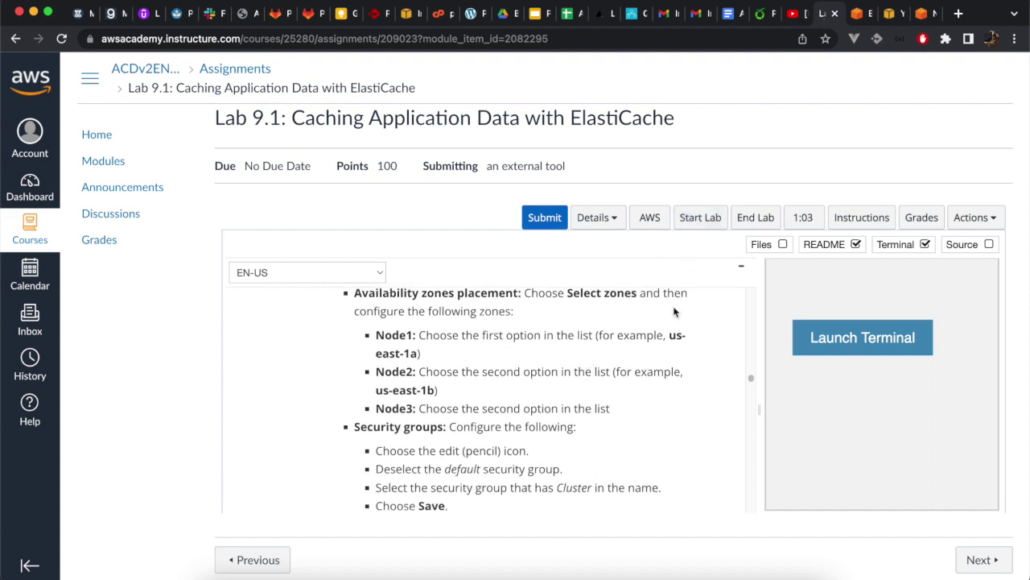
{"action": "scroll", "coordinate": [675, 311], "scroll_direction": "up", "scroll_amount": 3}
{"action": "scroll", "coordinate": [674, 312], "scroll_direction": "down", "scroll_amount": 1}
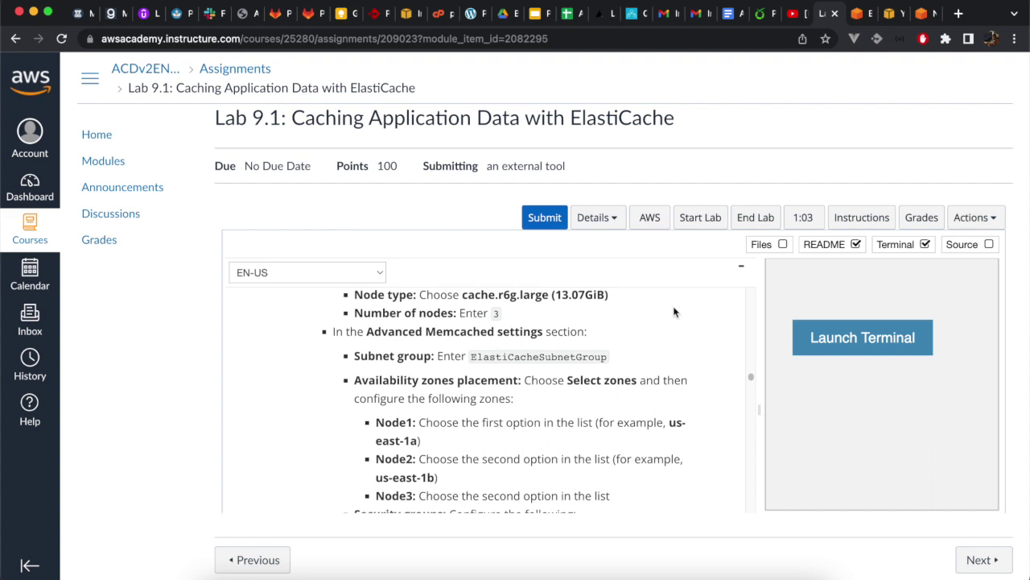
{"action": "left_click", "coordinate": [858, 13]}
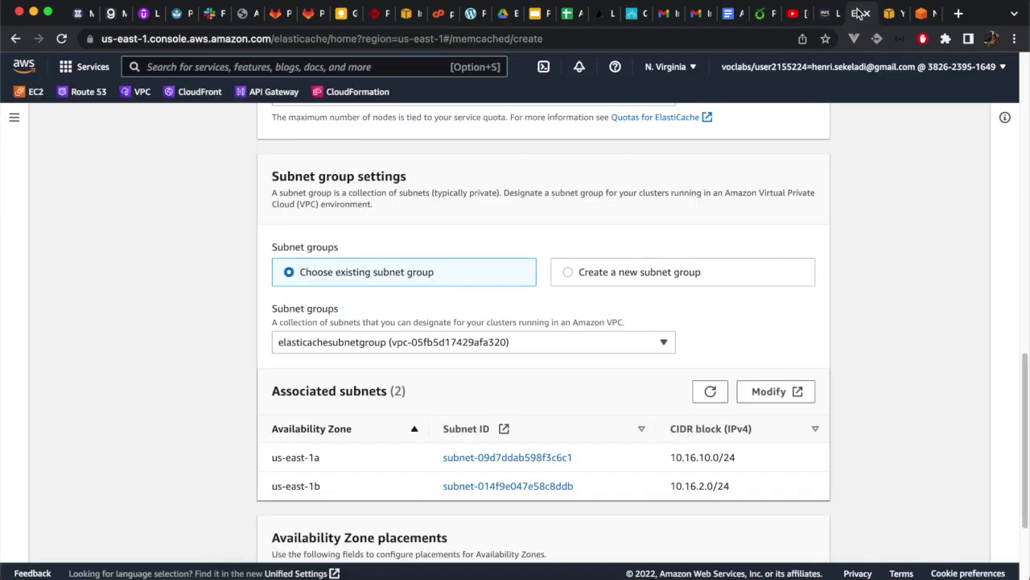
{"action": "scroll", "coordinate": [707, 216], "scroll_direction": "down", "scroll_amount": 4}
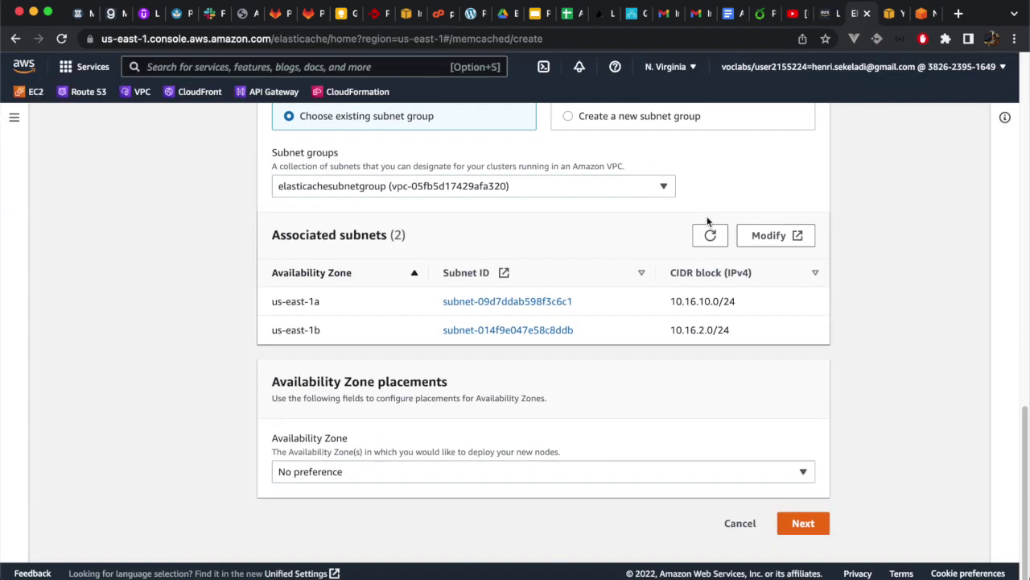
{"action": "left_click", "coordinate": [799, 525]}
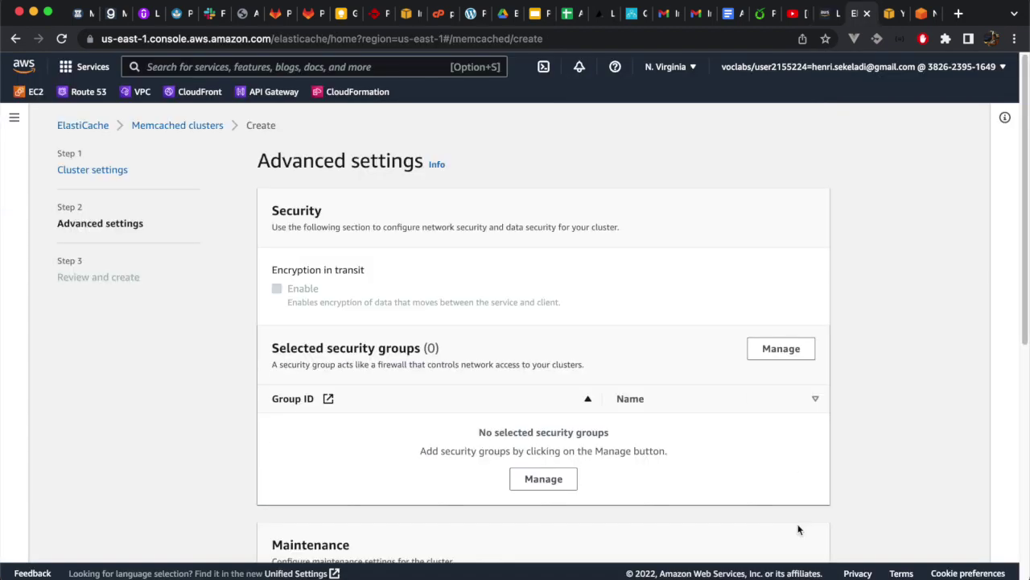
{"action": "scroll", "coordinate": [649, 326], "scroll_direction": "down", "scroll_amount": 1}
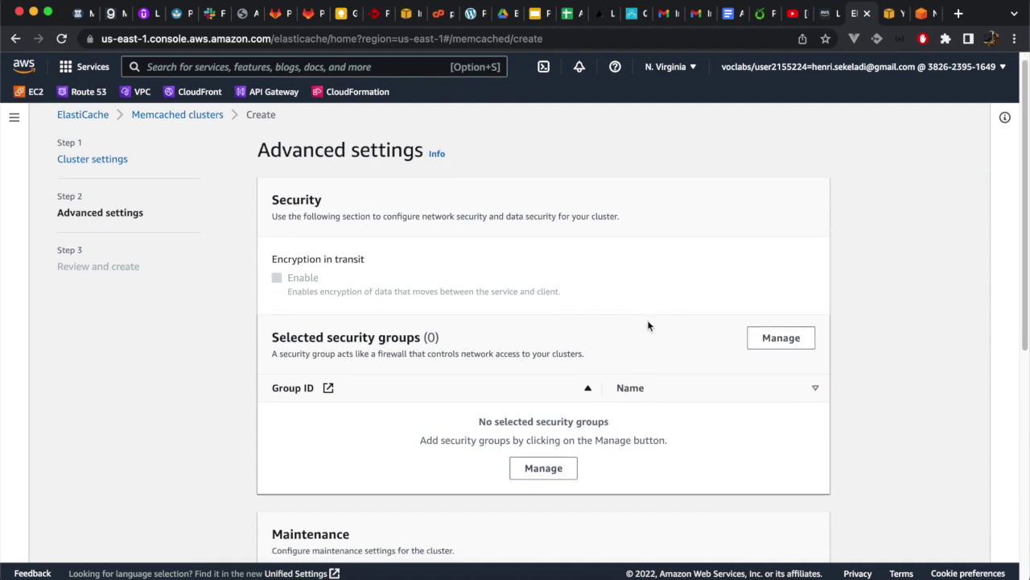
- Filter the security groups by "clus" and assign the one containing ClusterSecurityGroup to the cluster, as the lab instructions specify
{"action": "left_click", "coordinate": [754, 338]}
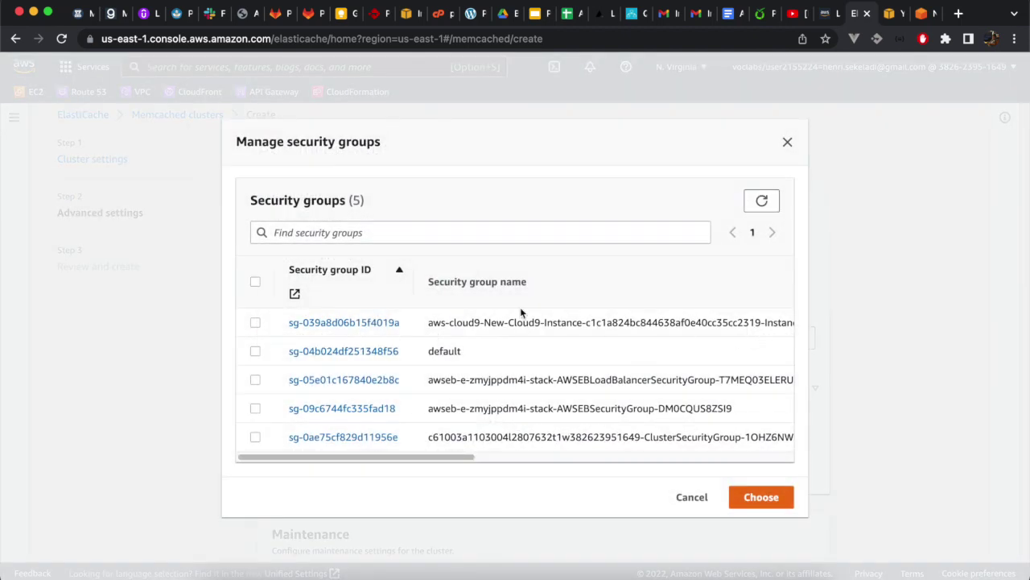
{"action": "left_click", "coordinate": [442, 239]}
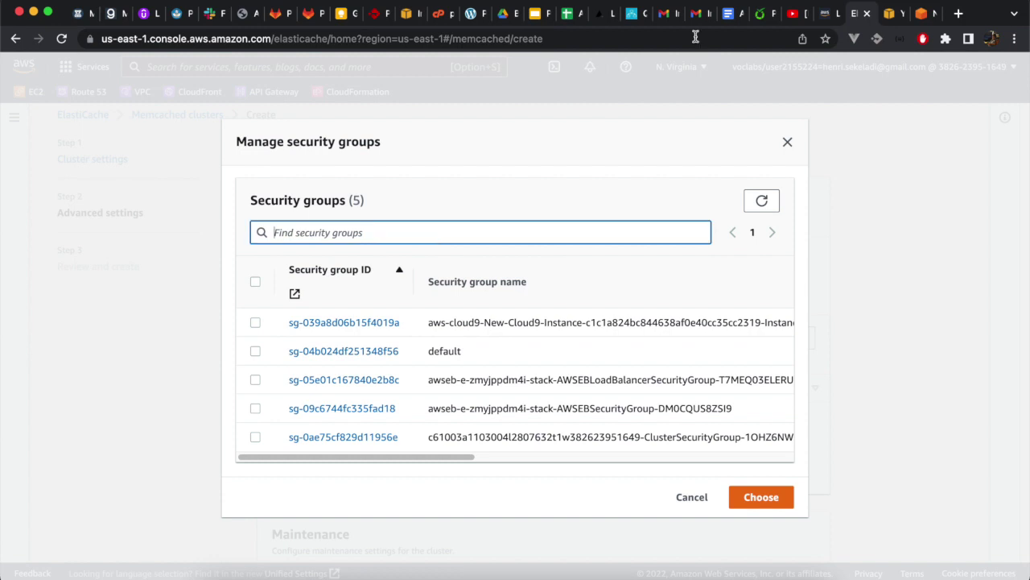
{"action": "left_click", "coordinate": [825, 16]}
{"action": "scroll", "coordinate": [677, 378], "scroll_direction": "down", "scroll_amount": 4}
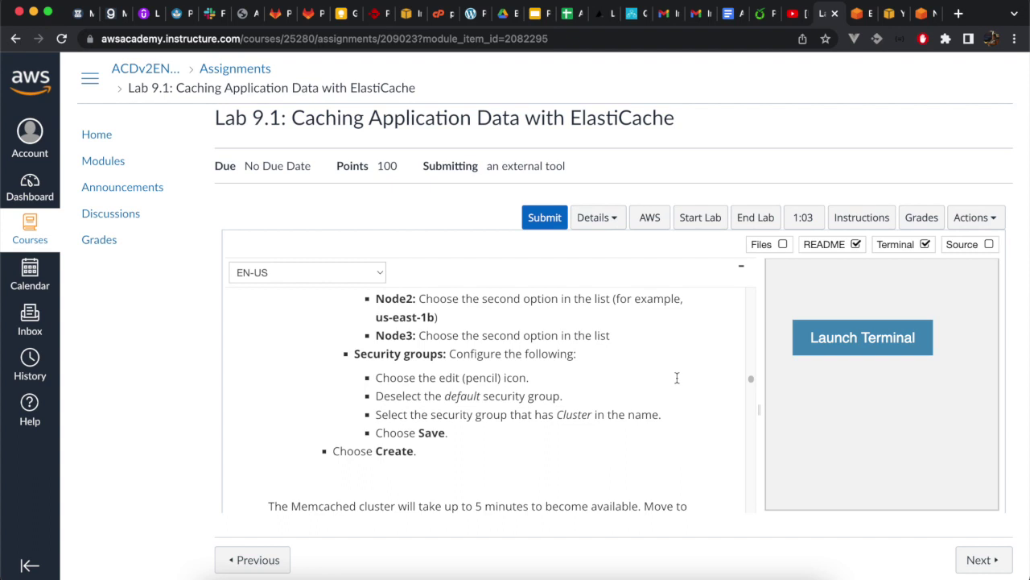
{"action": "left_click", "coordinate": [858, 14]}
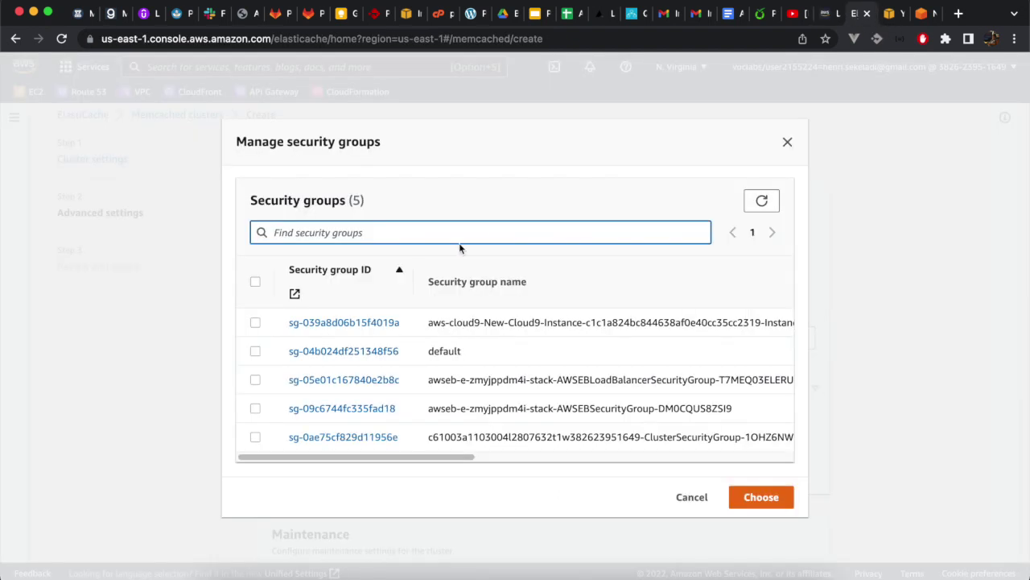
{"action": "type", "text": "clus"}
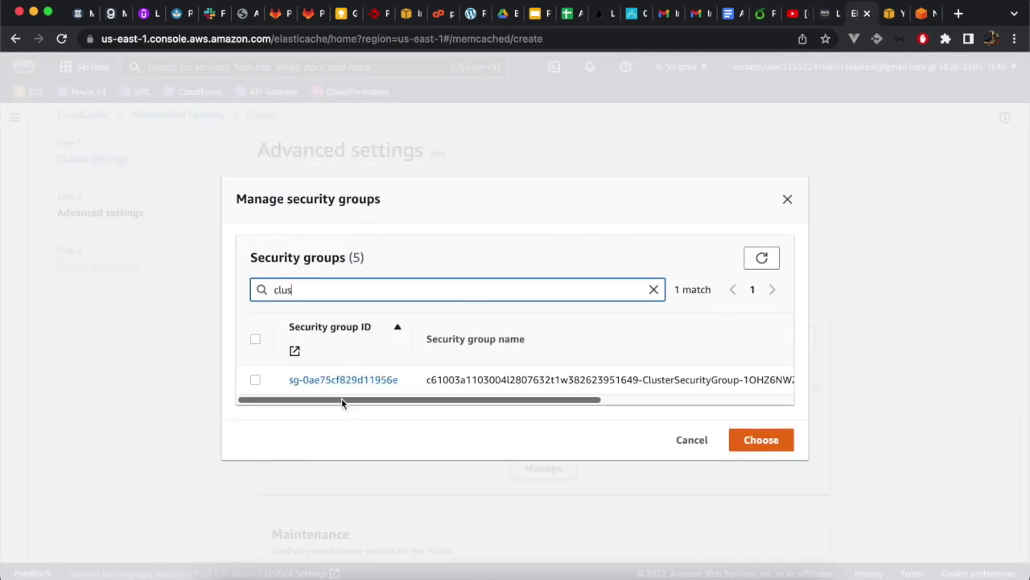
{"action": "left_click", "coordinate": [254, 380]}
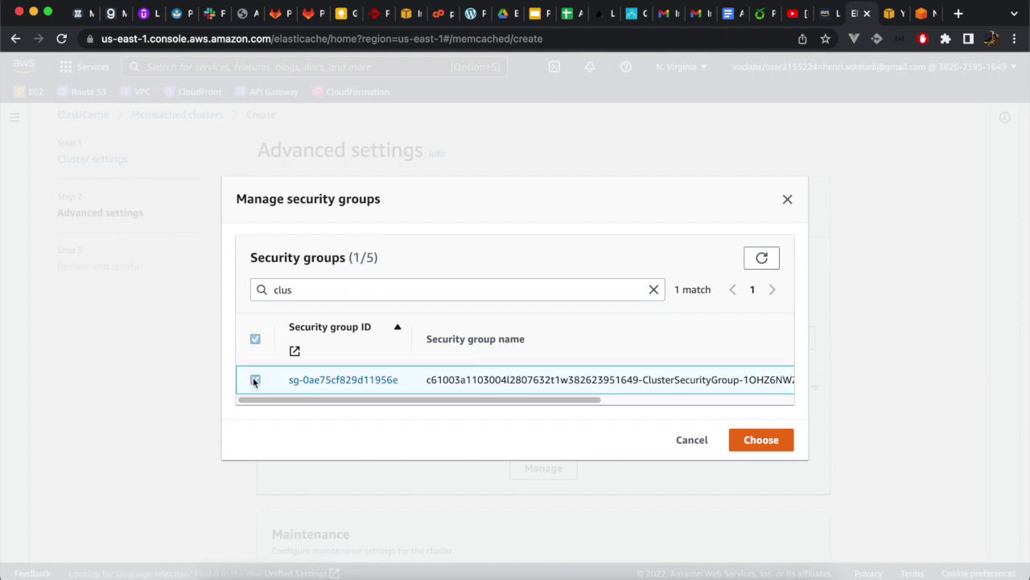
{"action": "left_click", "coordinate": [758, 436]}
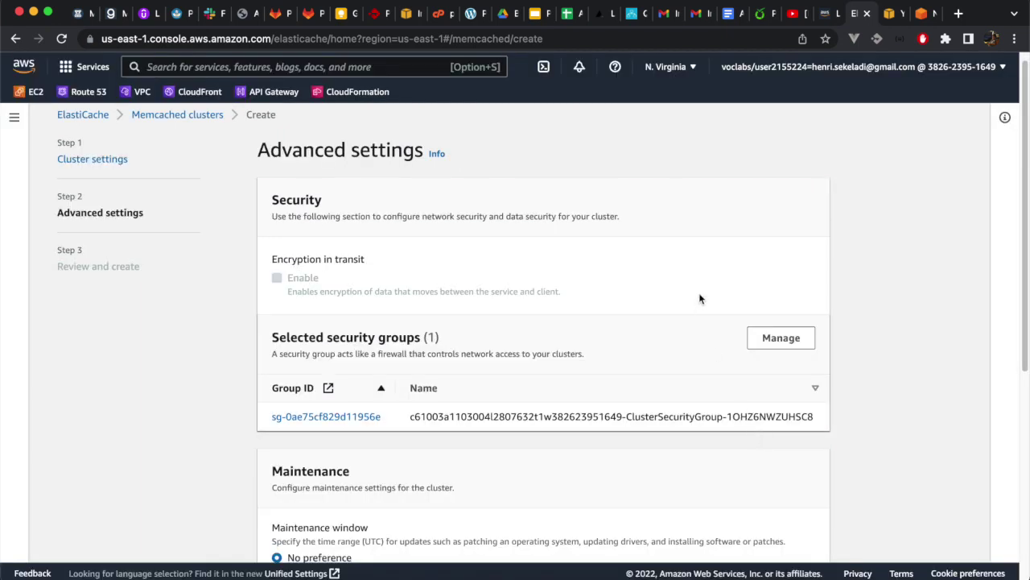
- Keep the default maintenance, notification and tag settings, check the lab instructions, and create the MemcachedCache cluster from the review page
{"action": "scroll", "coordinate": [699, 299], "scroll_direction": "down", "scroll_amount": 5}
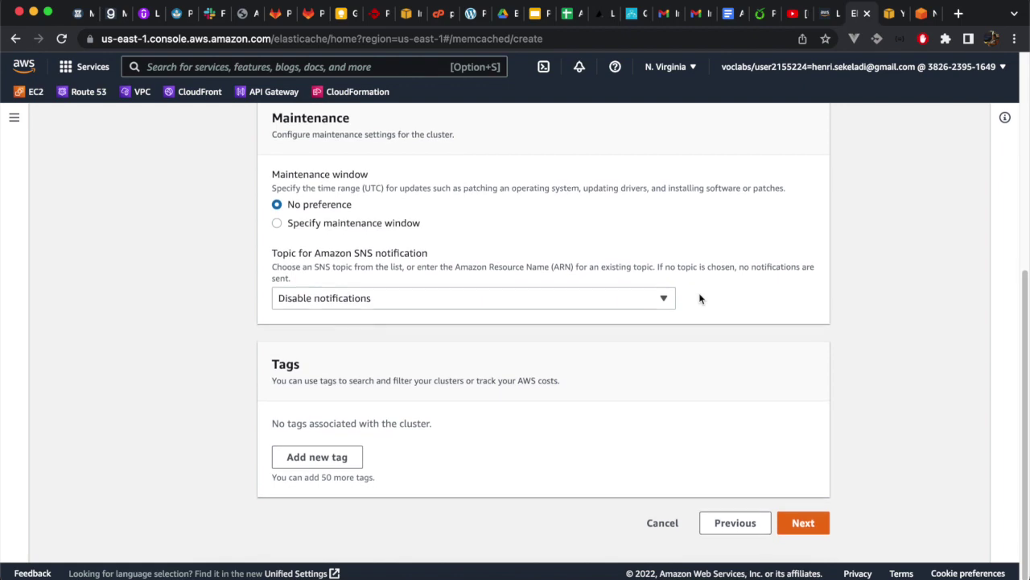
{"action": "scroll", "coordinate": [699, 298], "scroll_direction": "up", "scroll_amount": 2}
{"action": "left_click", "coordinate": [826, 13]}
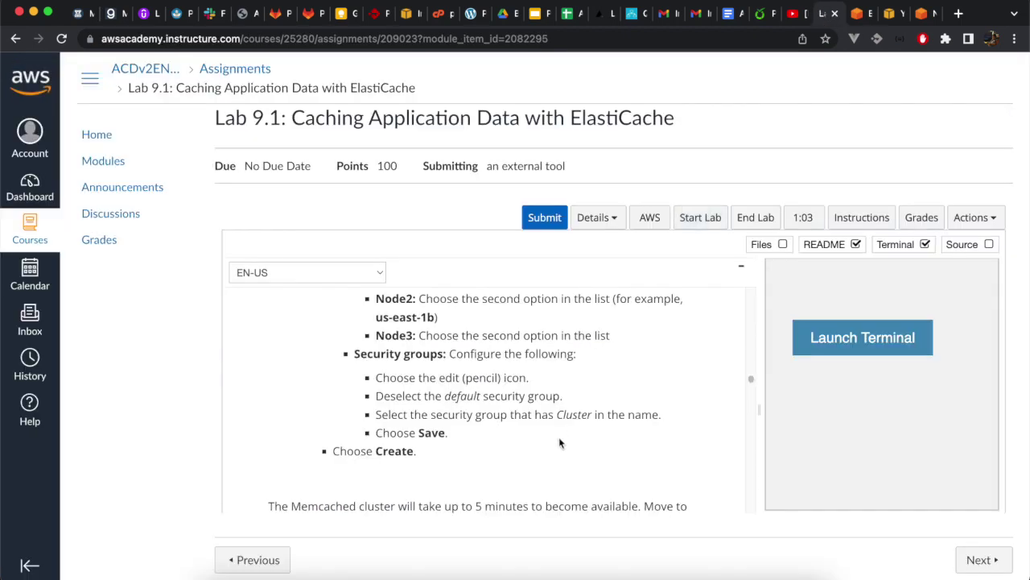
{"action": "left_click", "coordinate": [854, 13]}
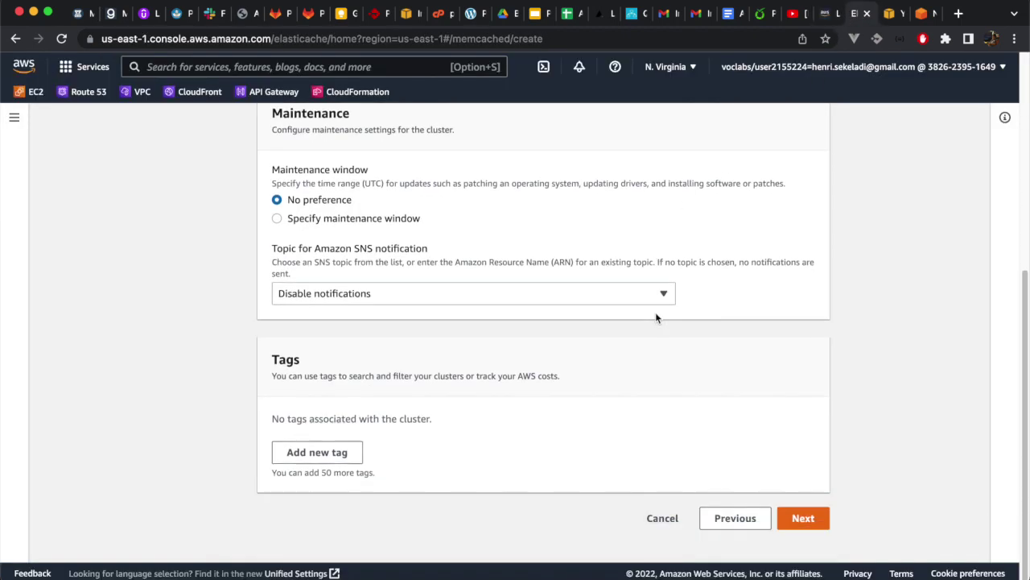
{"action": "left_click", "coordinate": [803, 517]}
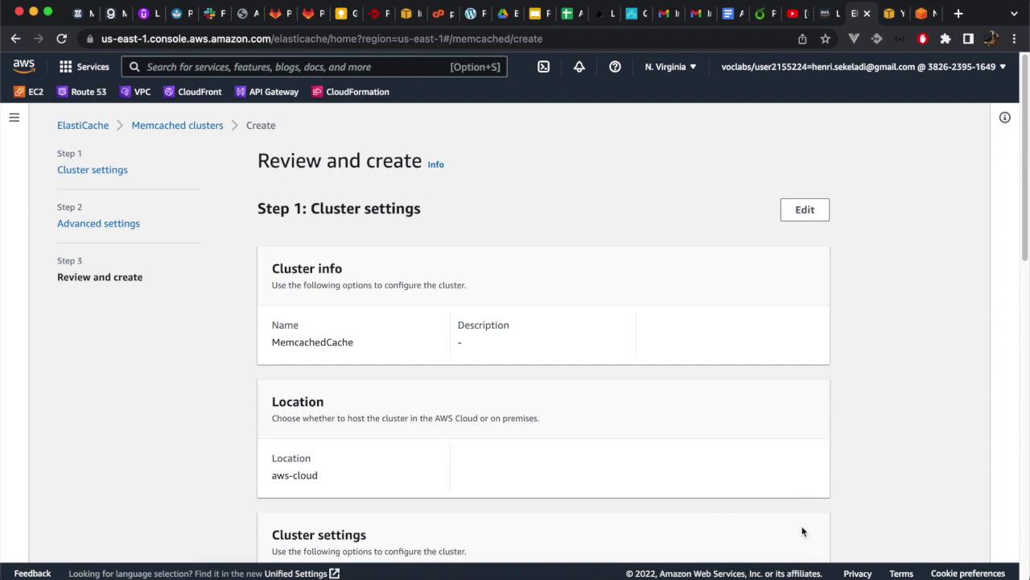
{"action": "scroll", "coordinate": [802, 531], "scroll_direction": "down", "scroll_amount": 10}
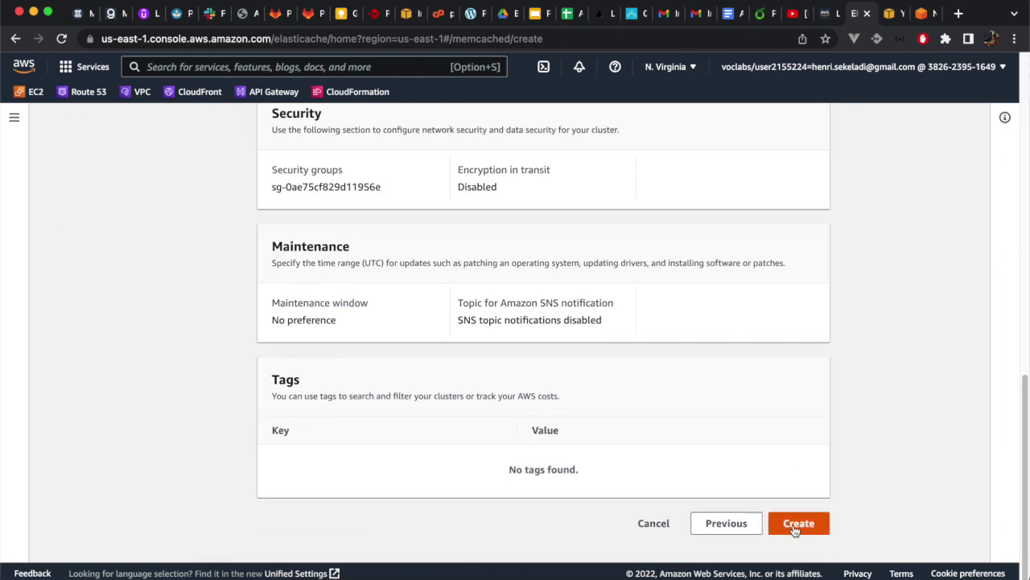
{"action": "left_click", "coordinate": [795, 525]}
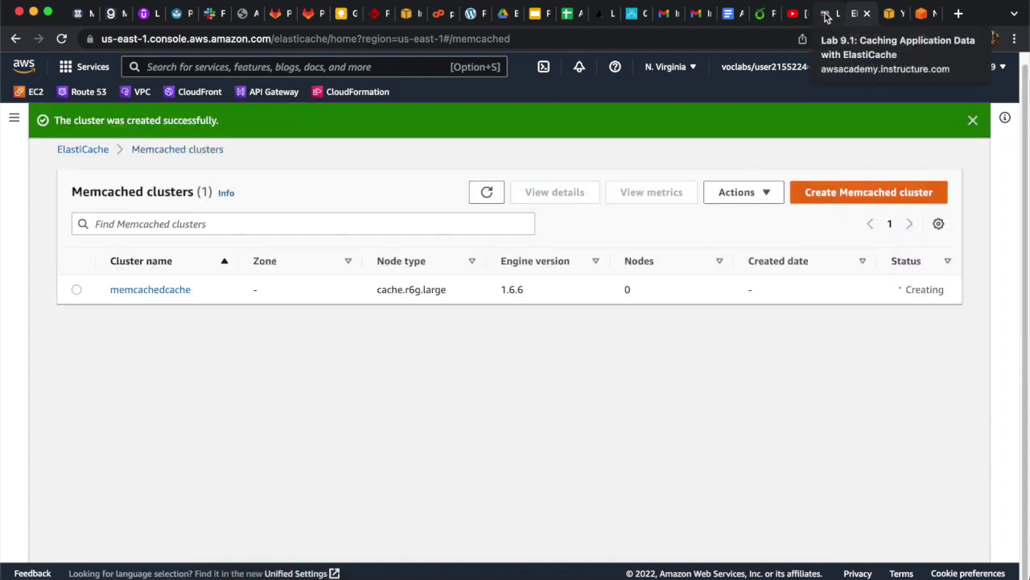
- Read the Task 4 introduction in the lab instructions and run cd ~/environment/python_3 in the Cloud9 terminal
{"action": "left_click", "coordinate": [825, 14]}
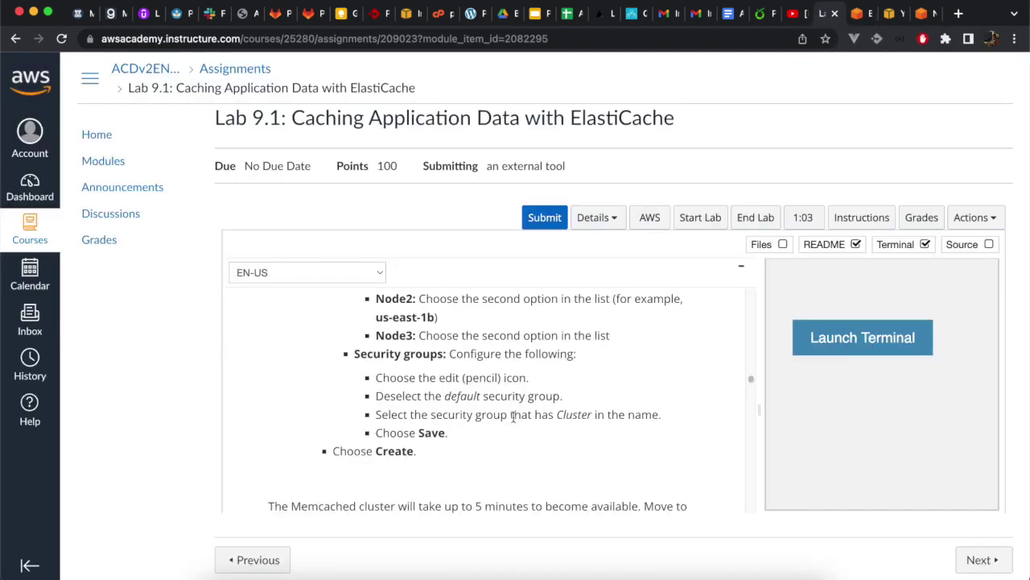
{"action": "scroll", "coordinate": [513, 416], "scroll_direction": "down", "scroll_amount": 5}
{"action": "scroll", "coordinate": [512, 416], "scroll_direction": "down", "scroll_amount": 1}
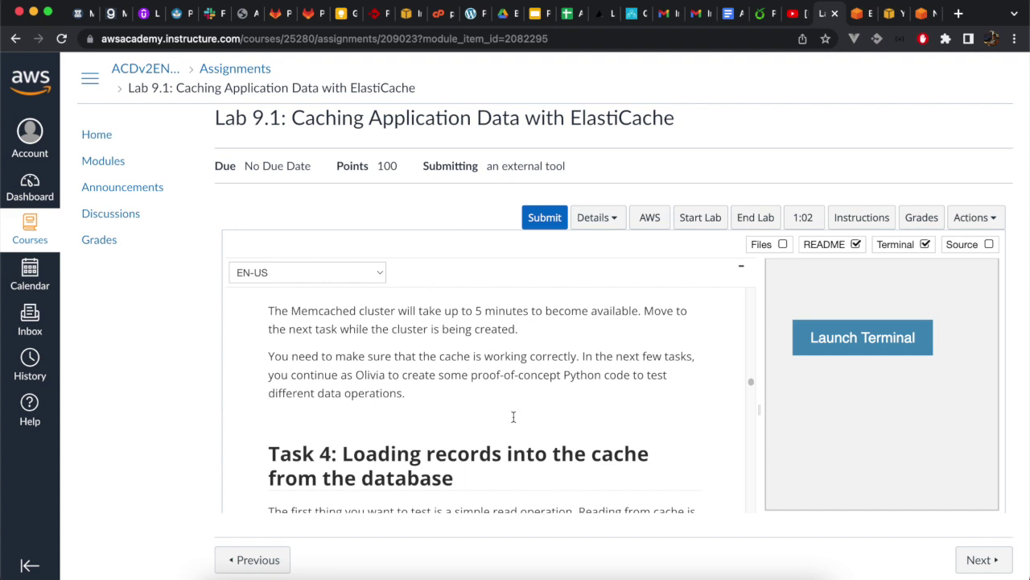
{"action": "scroll", "coordinate": [513, 416], "scroll_direction": "down", "scroll_amount": 5}
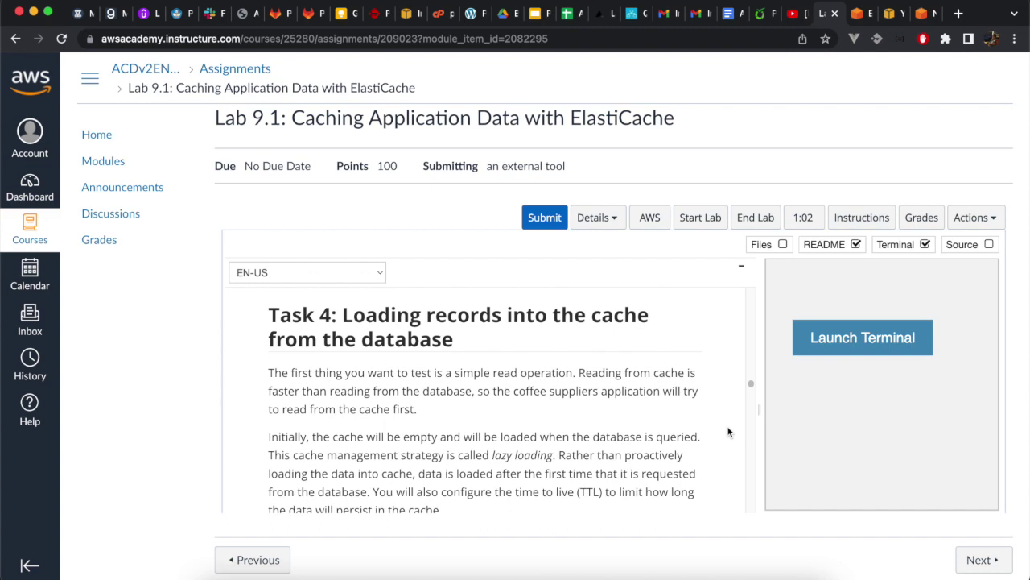
{"action": "scroll", "coordinate": [728, 432], "scroll_direction": "down", "scroll_amount": 3}
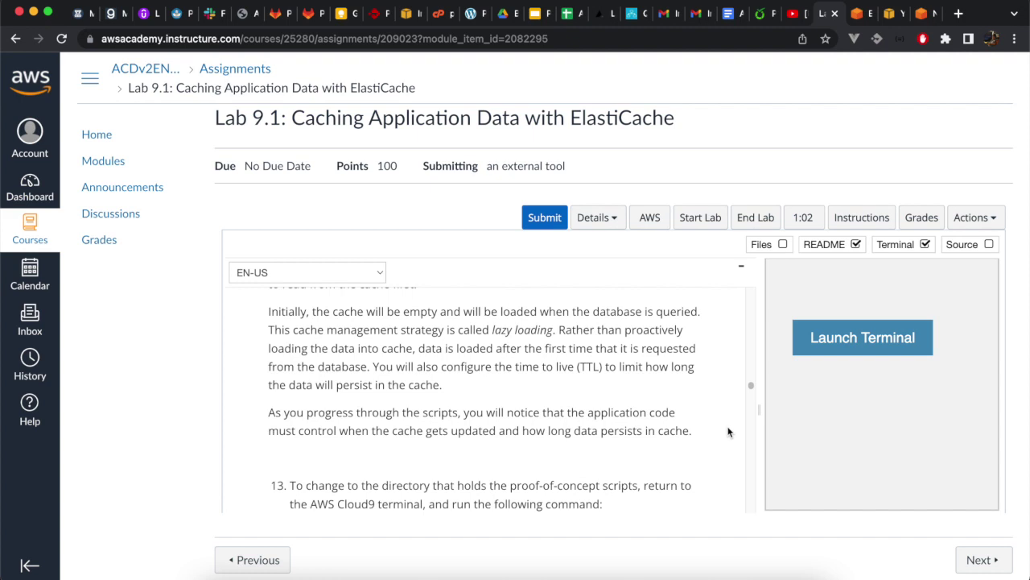
{"action": "scroll", "coordinate": [729, 433], "scroll_direction": "down", "scroll_amount": 3}
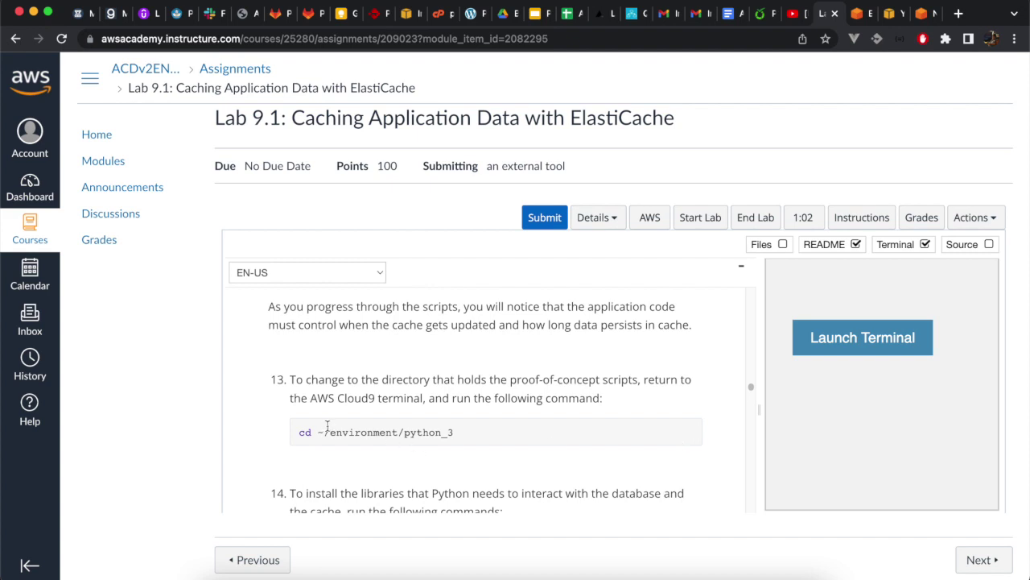
{"action": "left_click_drag", "start_coordinate": [299, 432], "coordinate": [488, 431]}
{"action": "key", "text": "super+c"}
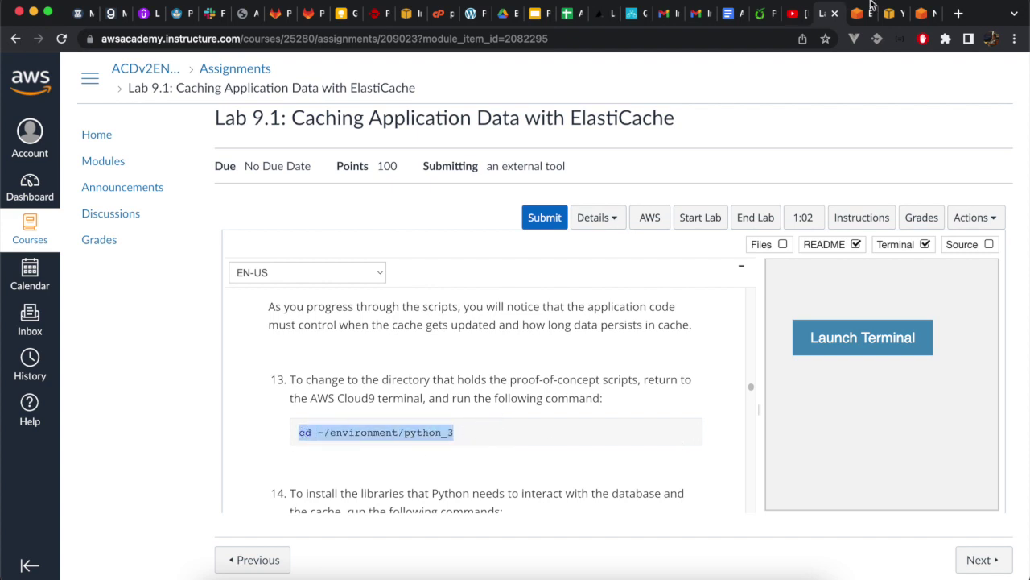
{"action": "left_click", "coordinate": [918, 13]}
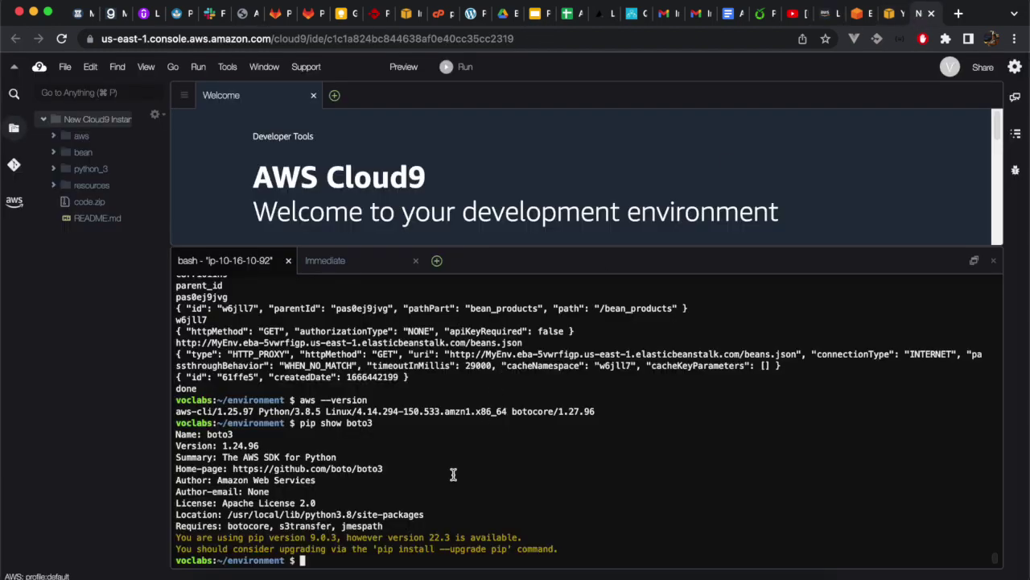
{"action": "key", "text": "super+v"}
{"action": "key", "text": "Return"}
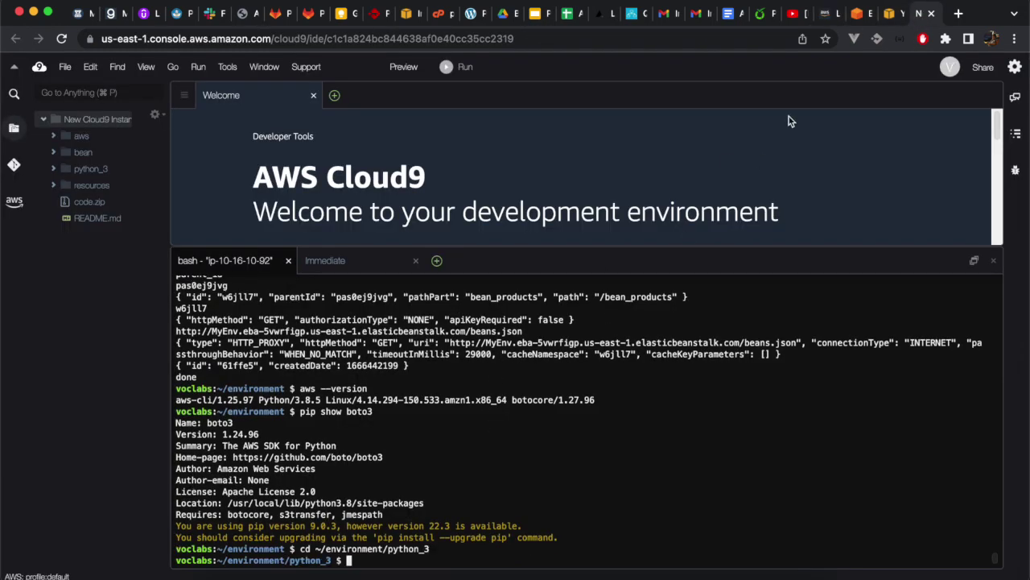
- Copy the first library command from lab step 14 and run sudo yum -y install python38-devel in the Cloud9 terminal
{"action": "left_click", "coordinate": [823, 14]}
{"action": "scroll", "coordinate": [515, 363], "scroll_direction": "down", "scroll_amount": 4}
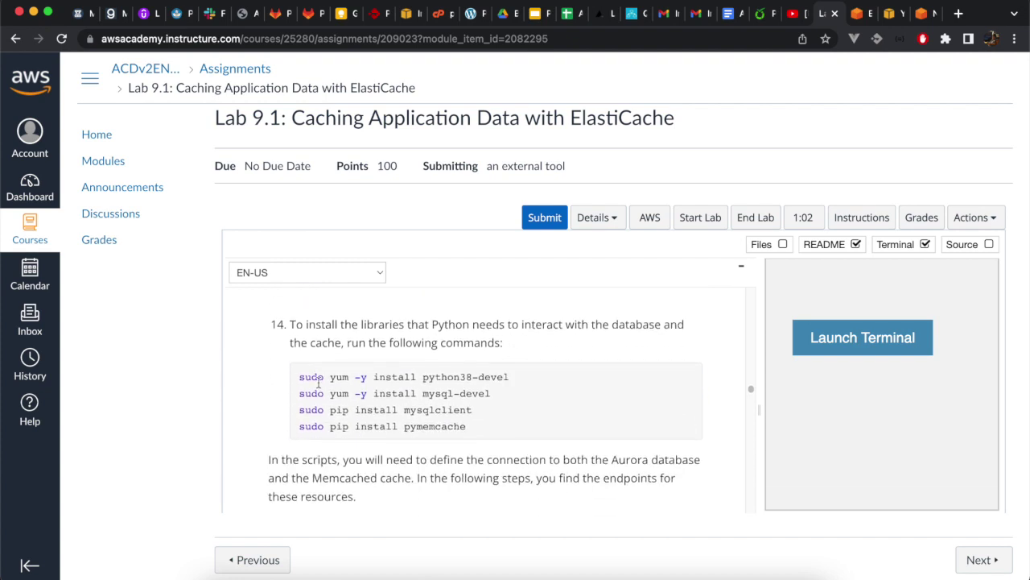
{"action": "left_click_drag", "start_coordinate": [298, 376], "coordinate": [518, 377]}
{"action": "key", "text": "super+c"}
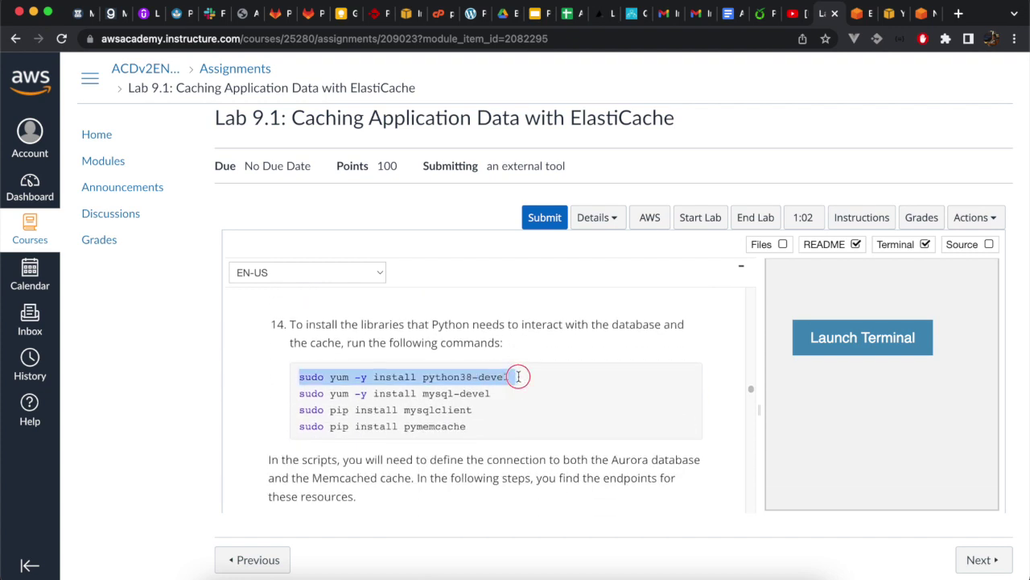
{"action": "left_click", "coordinate": [928, 14]}
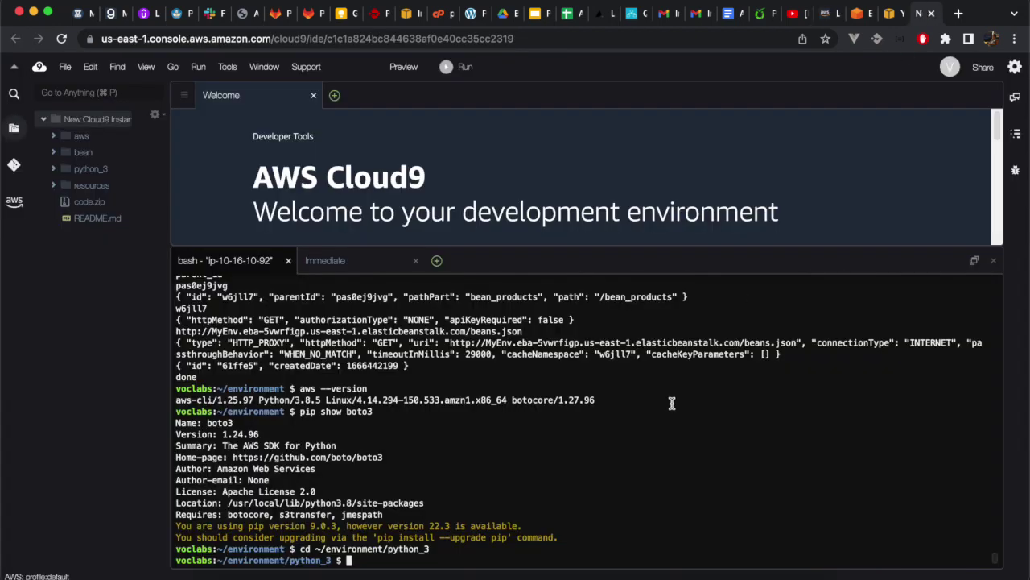
{"action": "key", "text": "super+v"}
{"action": "key", "text": "Return"}
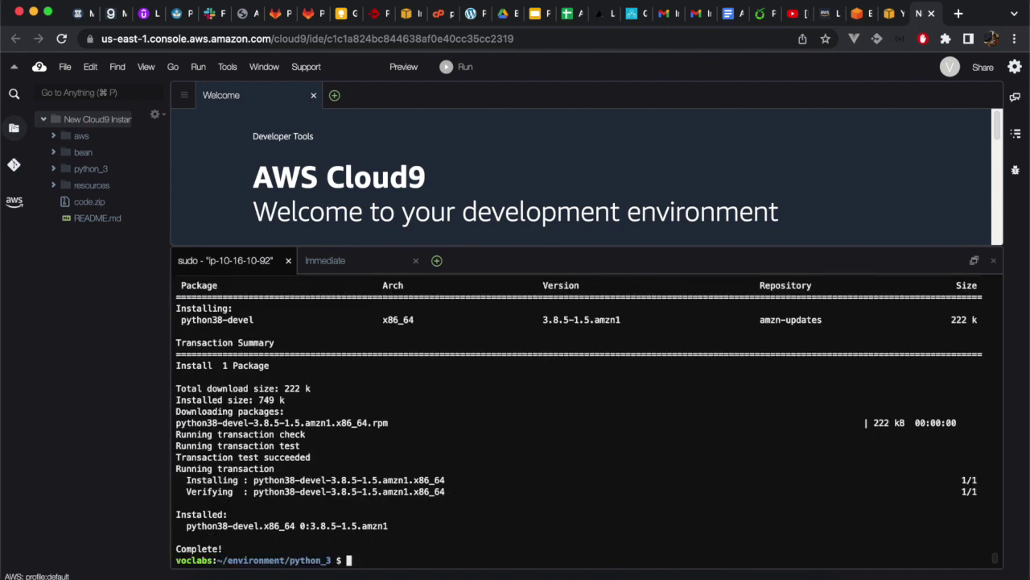
- Check the cluster's status, and install mysql-devel with sudo yum -y and mysqlclient with sudo pip in the Cloud9 terminal
{"action": "left_click", "coordinate": [859, 14]}
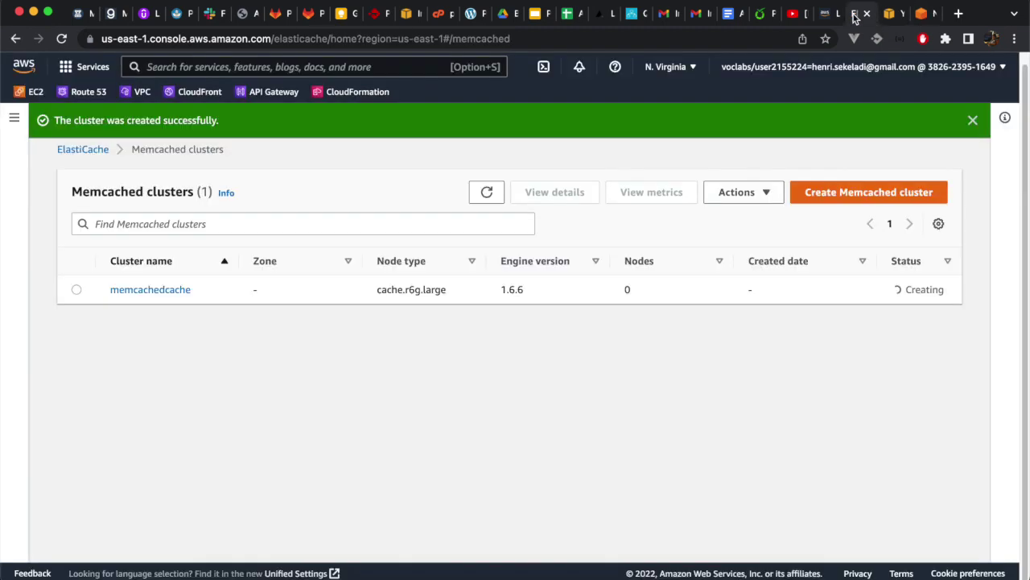
{"action": "left_click", "coordinate": [822, 11]}
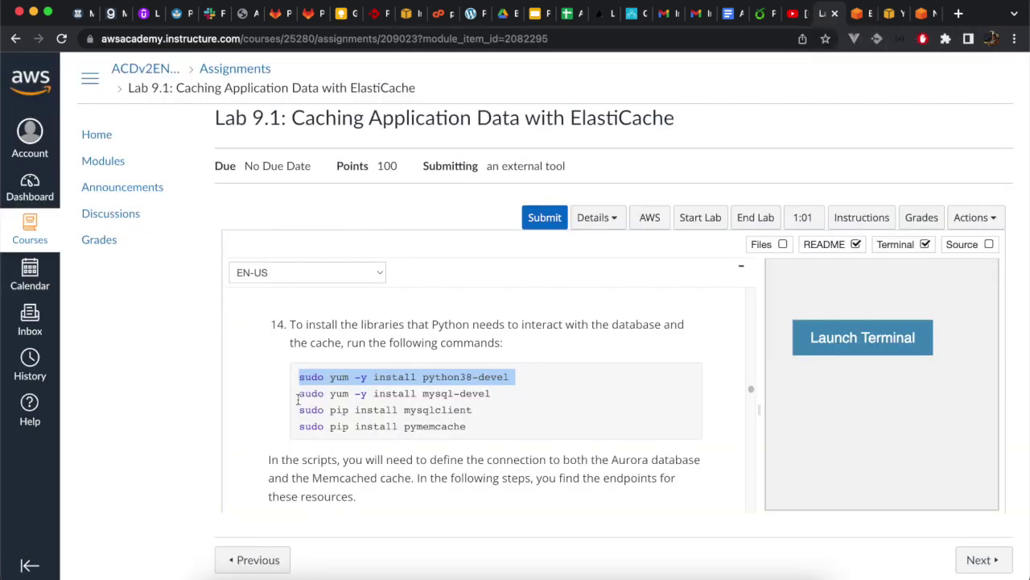
{"action": "left_click_drag", "start_coordinate": [300, 392], "coordinate": [501, 396]}
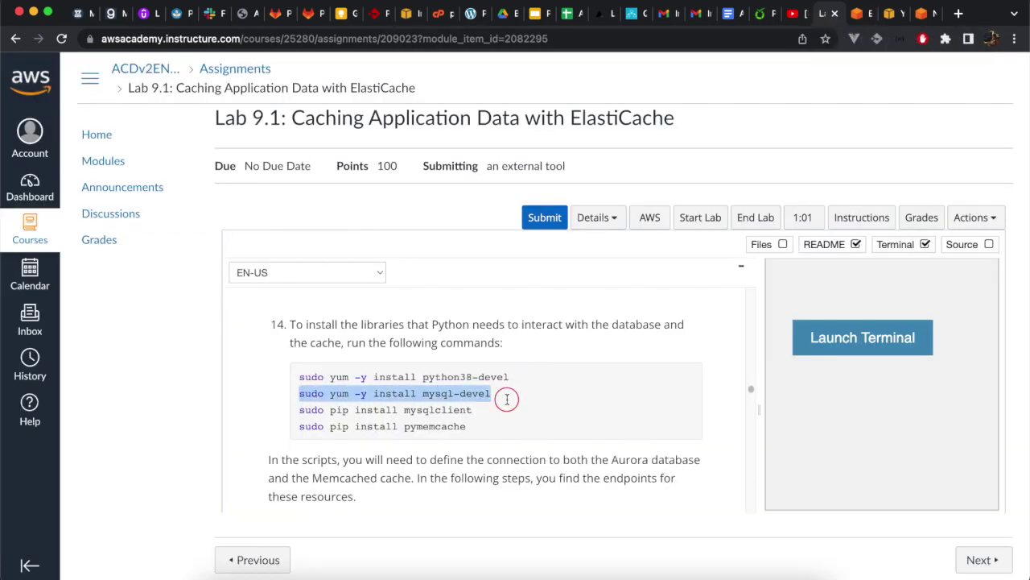
{"action": "left_click", "coordinate": [920, 13]}
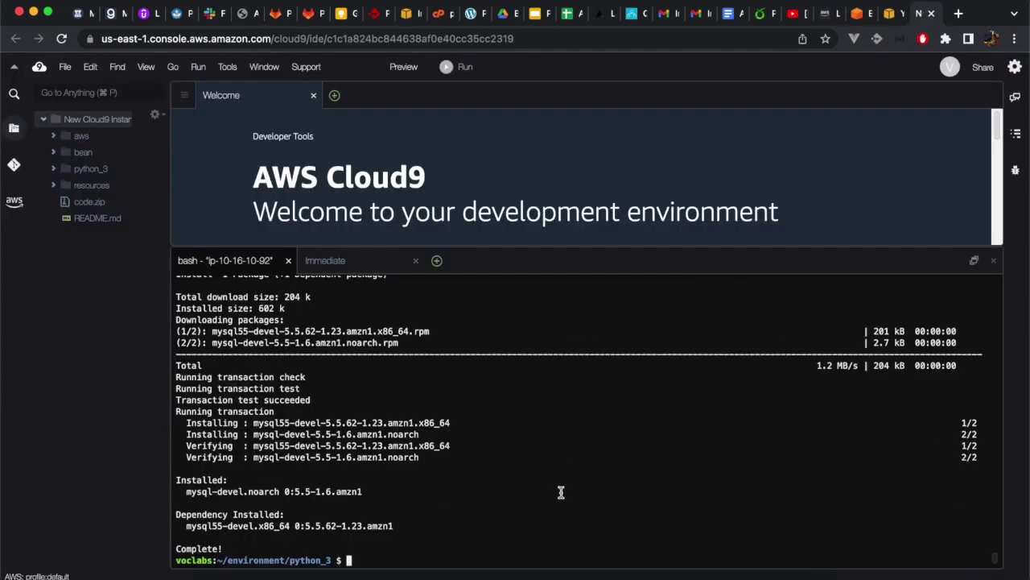
{"action": "type", "text": "sudo pip install mysqlclient"}
{"action": "key", "text": "Return"}
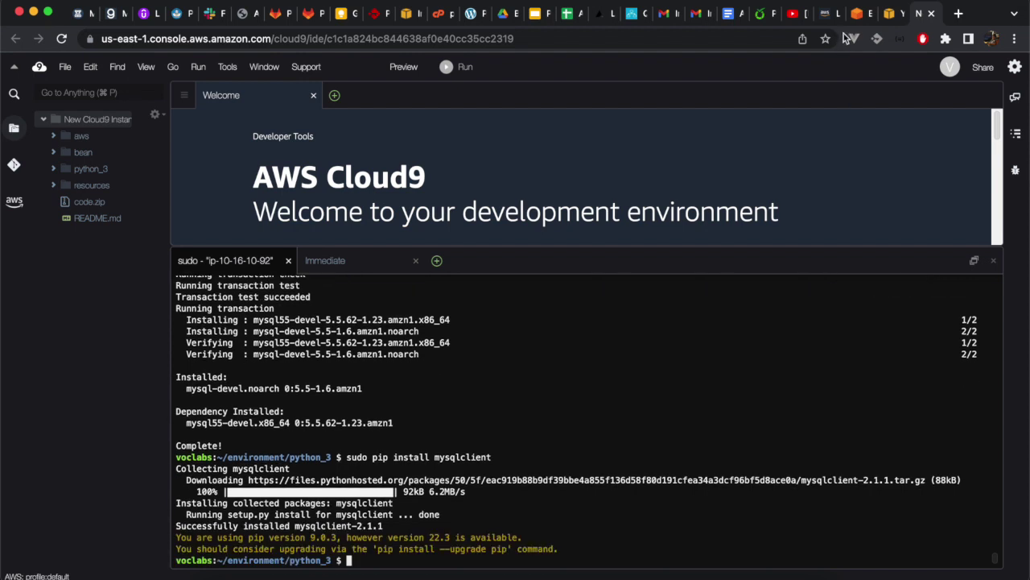
- Copy the last library command from lab step 14 and run sudo pip install pymemcache in the Cloud9 terminal
{"action": "left_click", "coordinate": [825, 15]}
{"action": "left_click_drag", "start_coordinate": [299, 426], "coordinate": [471, 428]}
{"action": "key", "text": "super+c"}
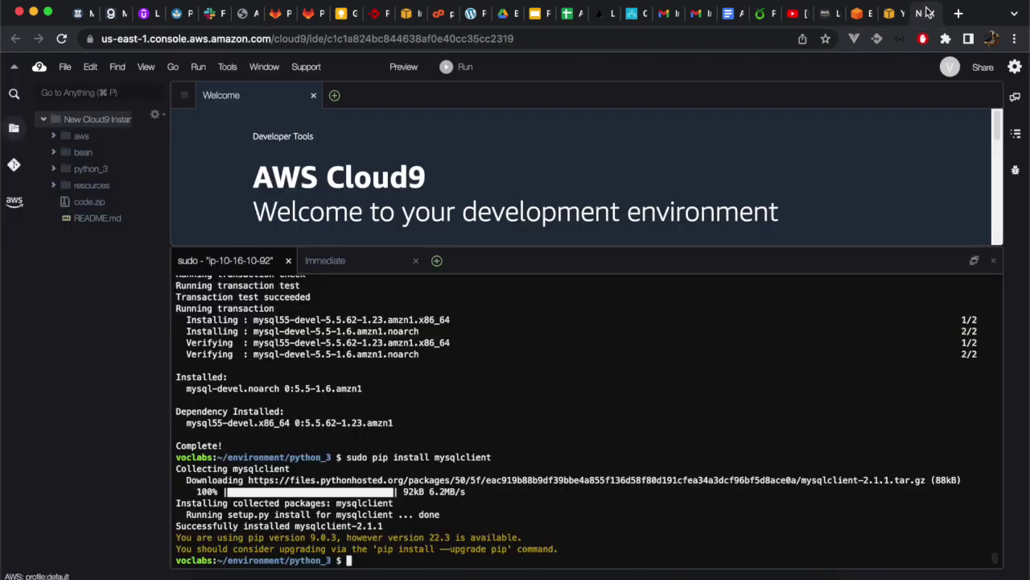
{"action": "left_click", "coordinate": [918, 14]}
{"action": "key", "text": "super+v"}
{"action": "key", "text": "Return"}
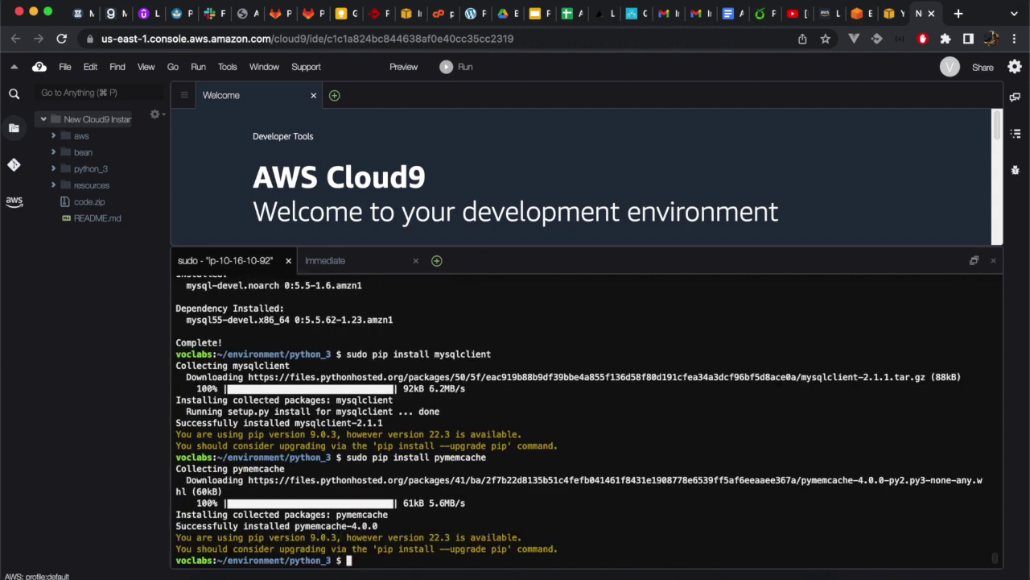
- Copy the ElastiCache endpoint command from lab step 15 and run aws elasticache describe-cache-clusters in the Cloud9 terminal
{"action": "left_click", "coordinate": [826, 14]}
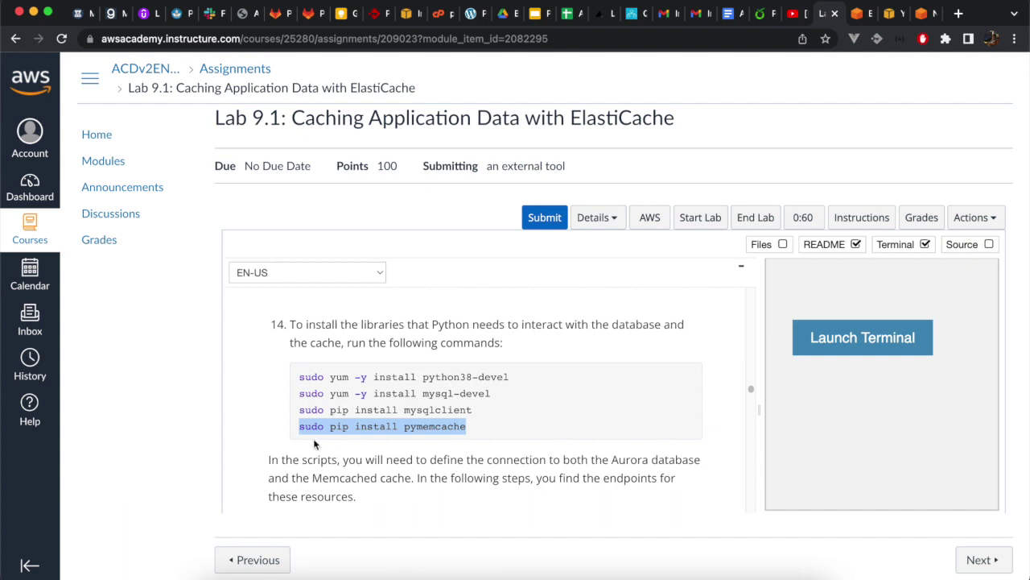
{"action": "scroll", "coordinate": [314, 440], "scroll_direction": "down", "scroll_amount": 4}
{"action": "scroll", "coordinate": [313, 438], "scroll_direction": "down", "scroll_amount": 2}
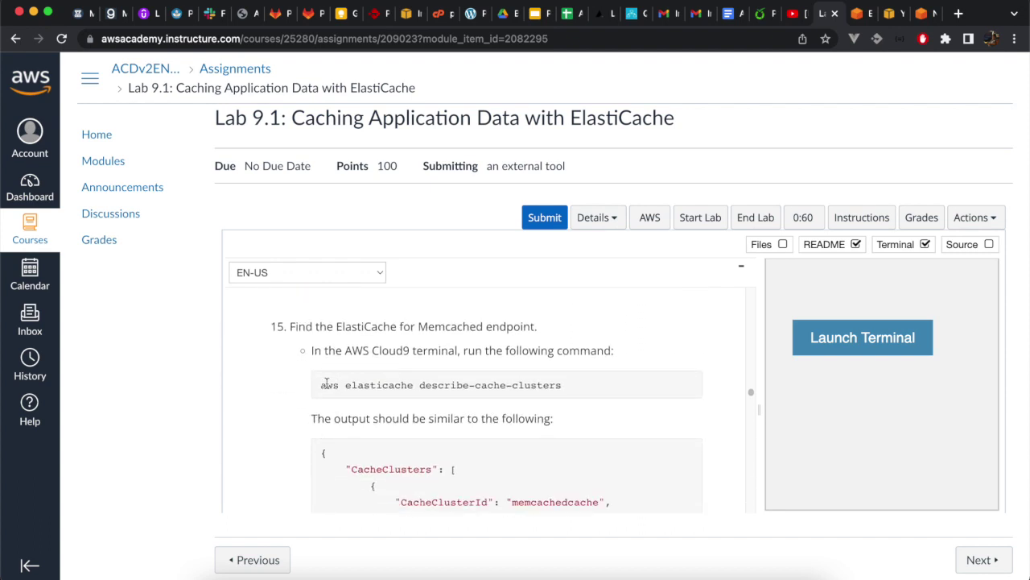
{"action": "left_click_drag", "start_coordinate": [322, 385], "coordinate": [560, 385]}
{"action": "key", "text": "super+c"}
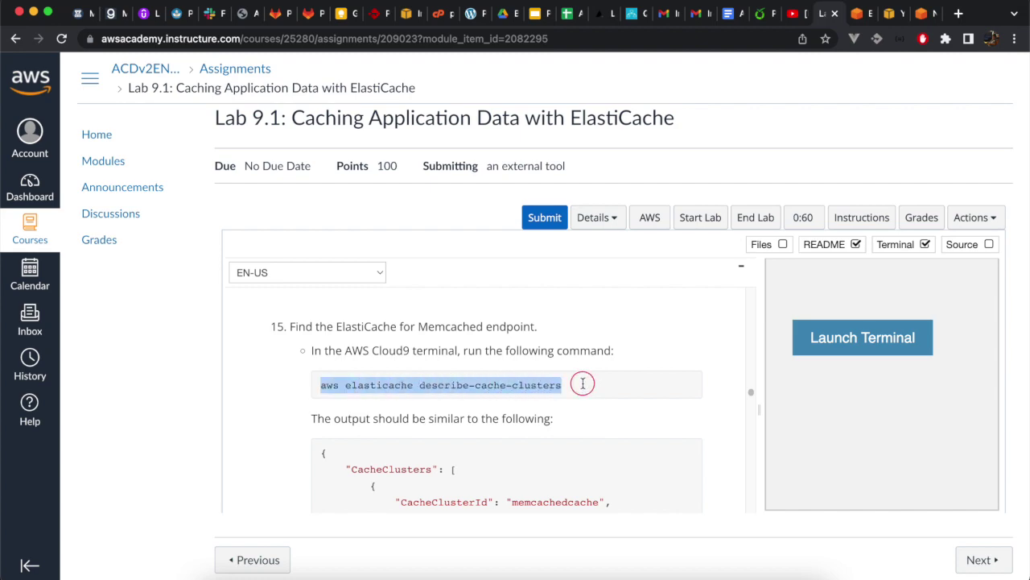
{"action": "left_click", "coordinate": [922, 15]}
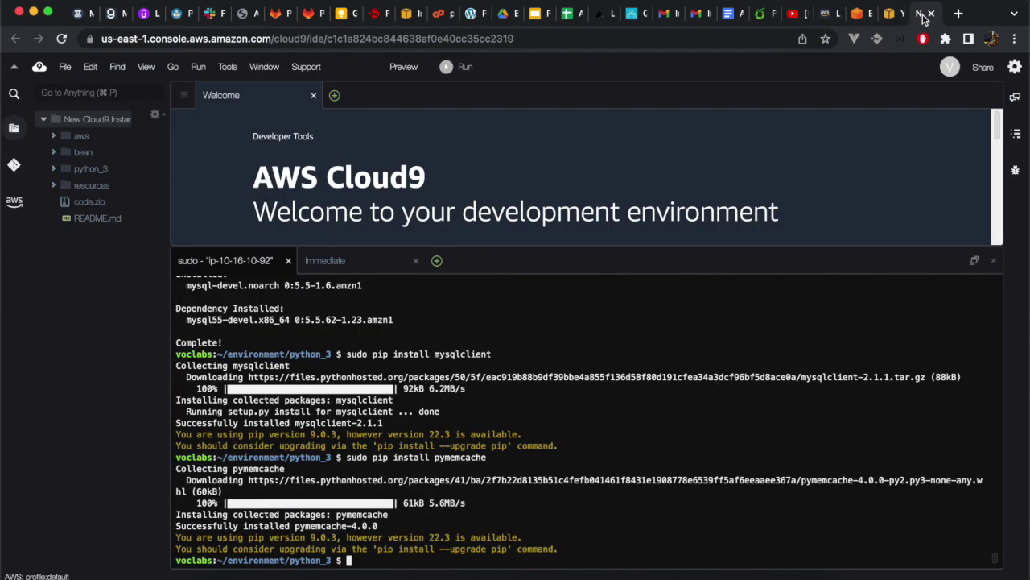
{"action": "key", "text": "super+v"}
{"action": "key", "text": "Return"}
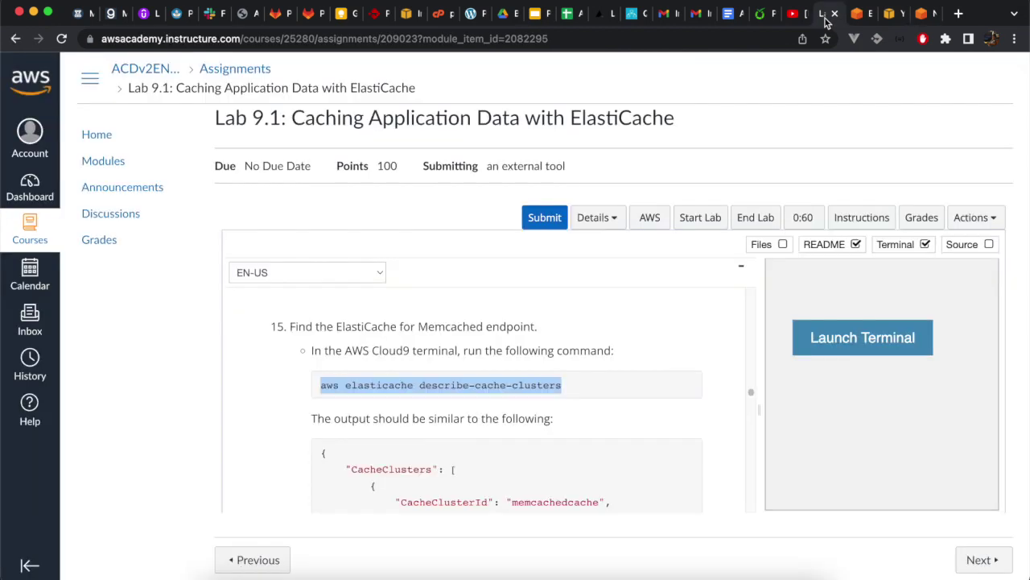
- Check which value lab step 15 asks for, and copy the ConfigurationEndpoint Address from the terminal output into a new Cloud9 file
{"action": "left_click", "coordinate": [823, 14]}
{"action": "scroll", "coordinate": [574, 348], "scroll_direction": "down", "scroll_amount": 10}
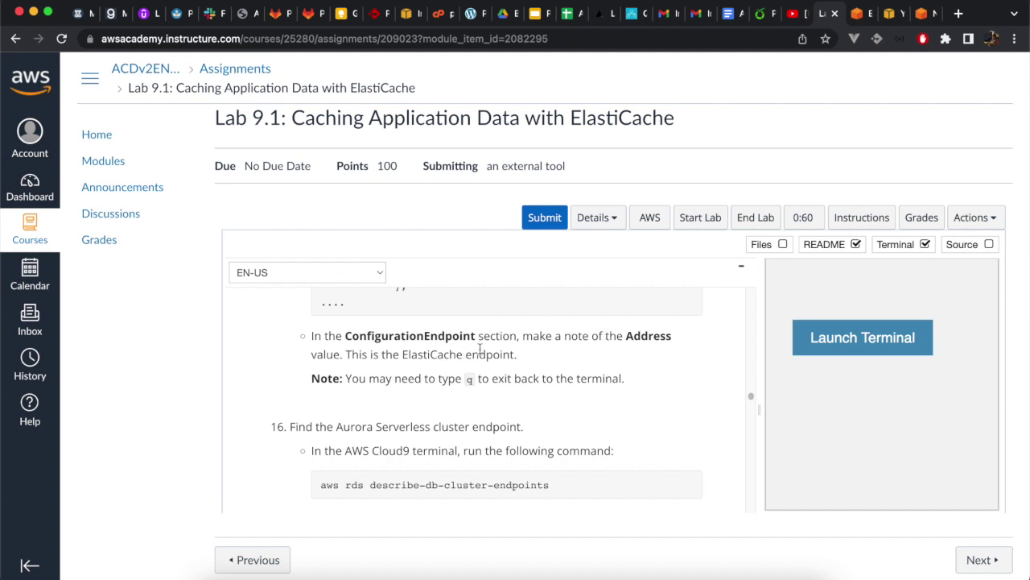
{"action": "left_click", "coordinate": [919, 14]}
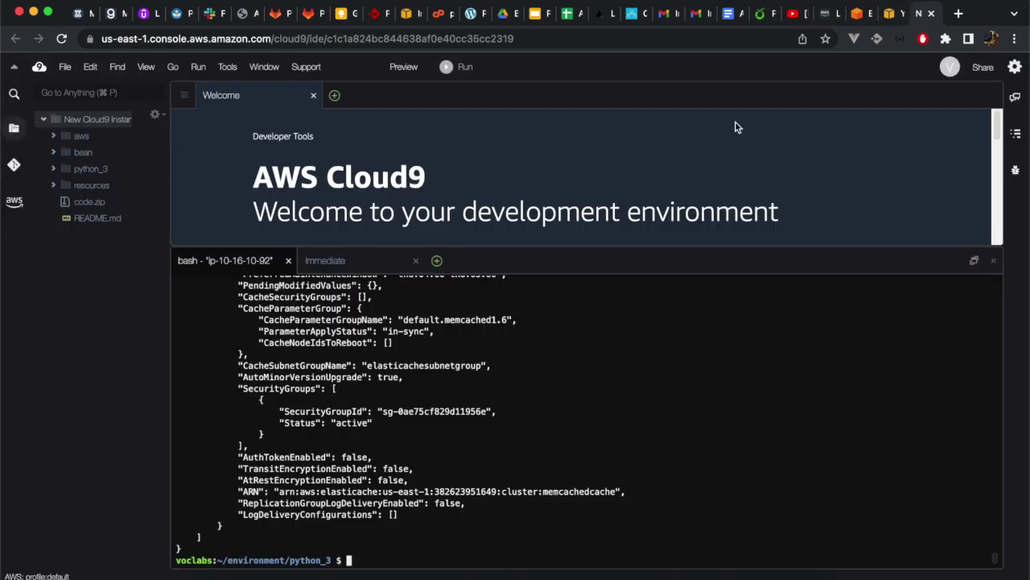
{"action": "scroll", "coordinate": [439, 339], "scroll_direction": "up", "scroll_amount": 6}
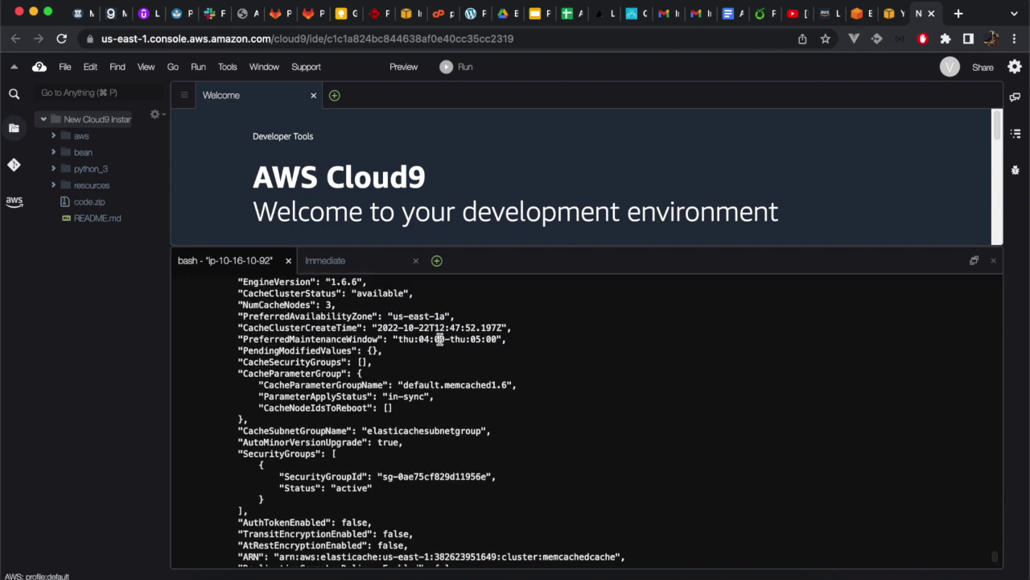
{"action": "scroll", "coordinate": [440, 339], "scroll_direction": "up", "scroll_amount": 1}
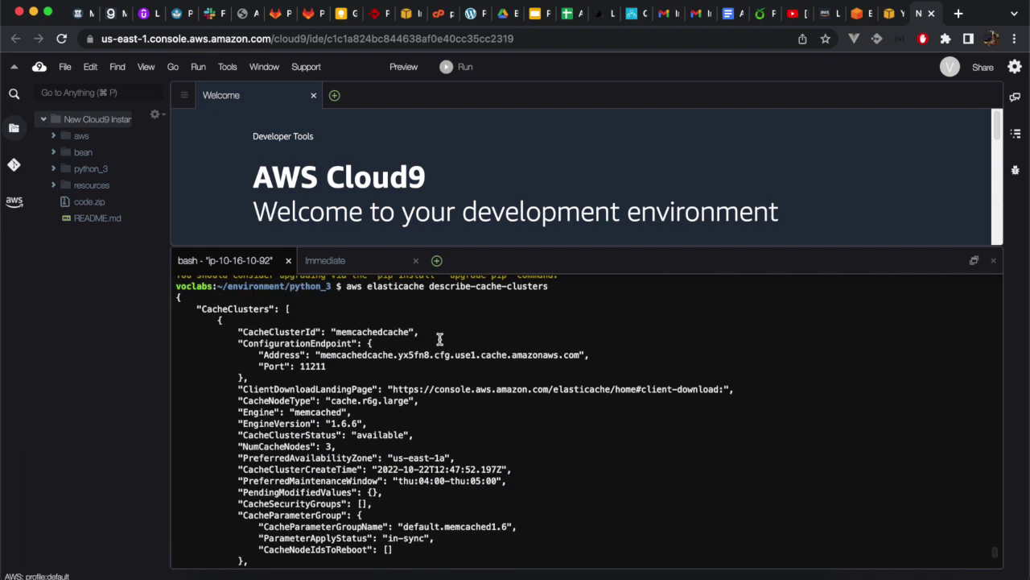
{"action": "scroll", "coordinate": [439, 339], "scroll_direction": "up", "scroll_amount": 1}
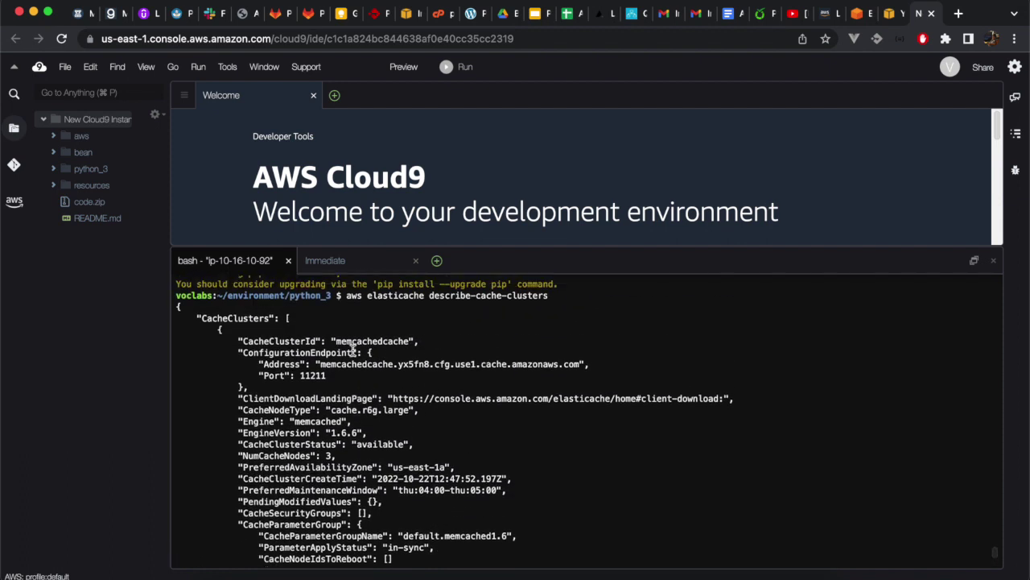
{"action": "left_click_drag", "start_coordinate": [319, 364], "coordinate": [579, 363]}
{"action": "key", "text": "super+c"}
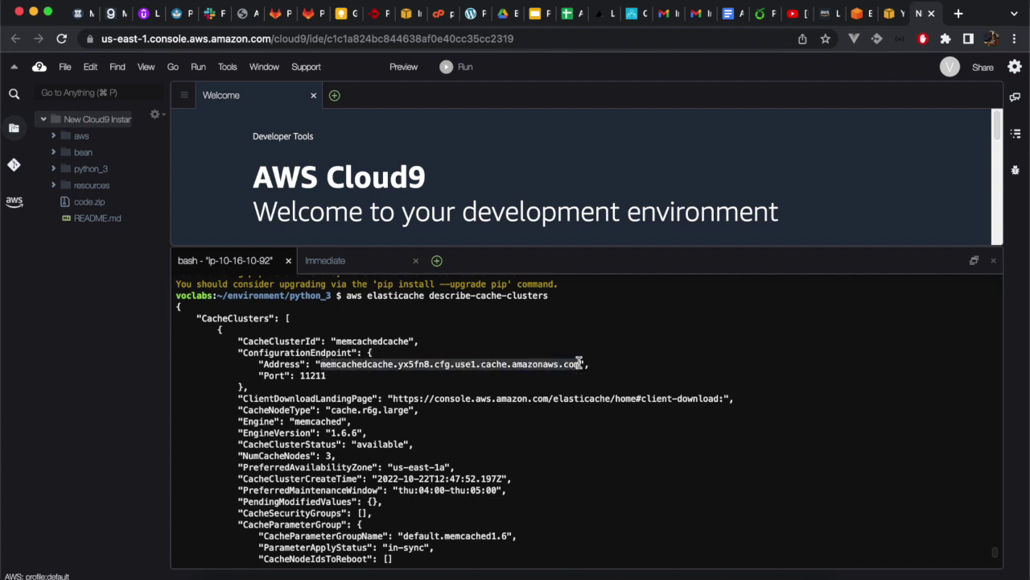
{"action": "left_click", "coordinate": [336, 97]}
{"action": "left_click", "coordinate": [359, 116]}
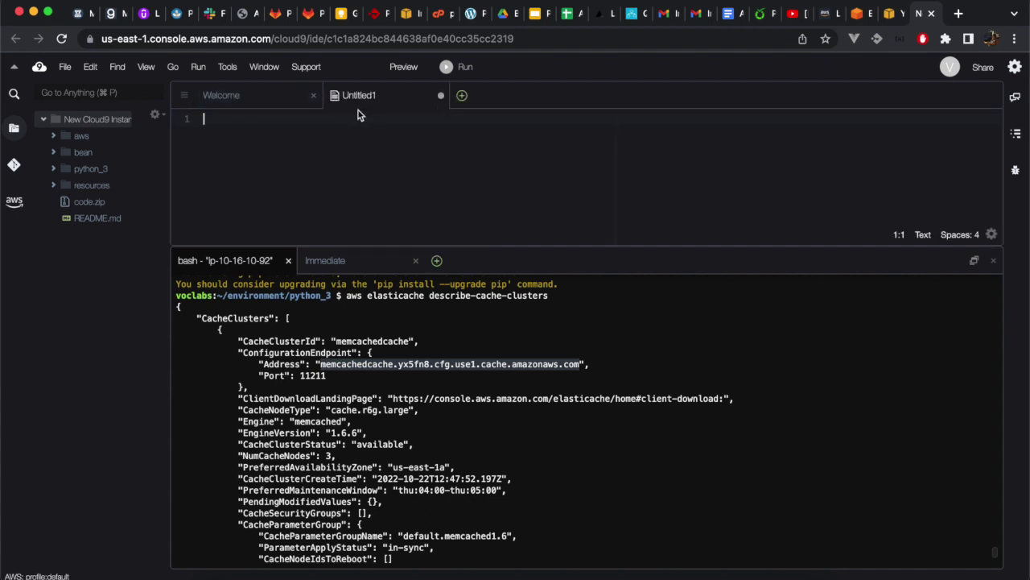
{"action": "key", "text": "super+v"}
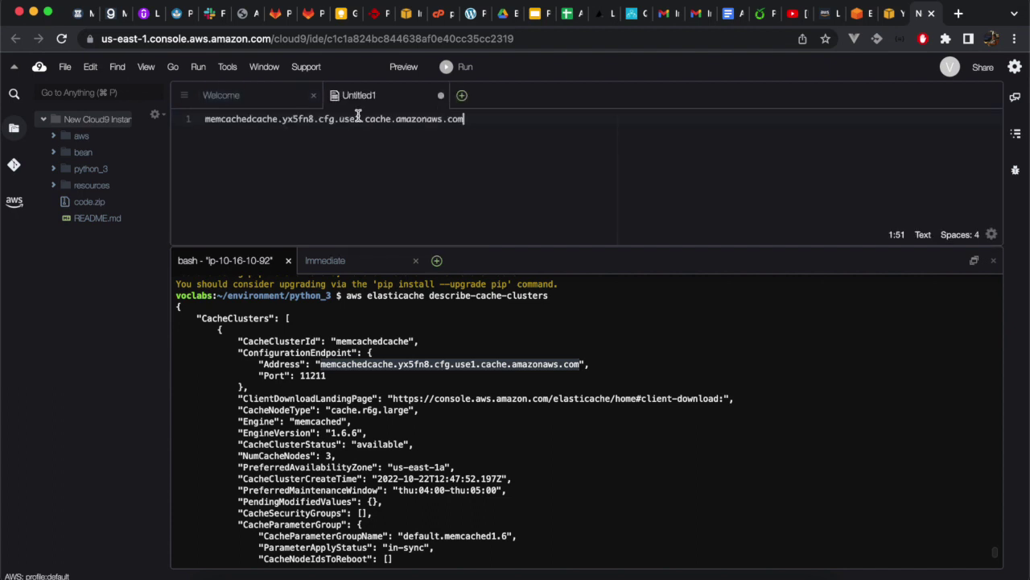
- Copy the Aurora endpoint command from lab step 16 and run aws rds describe-db-cluster-endpoints in the Cloud9 terminal
{"action": "left_click", "coordinate": [817, 14]}
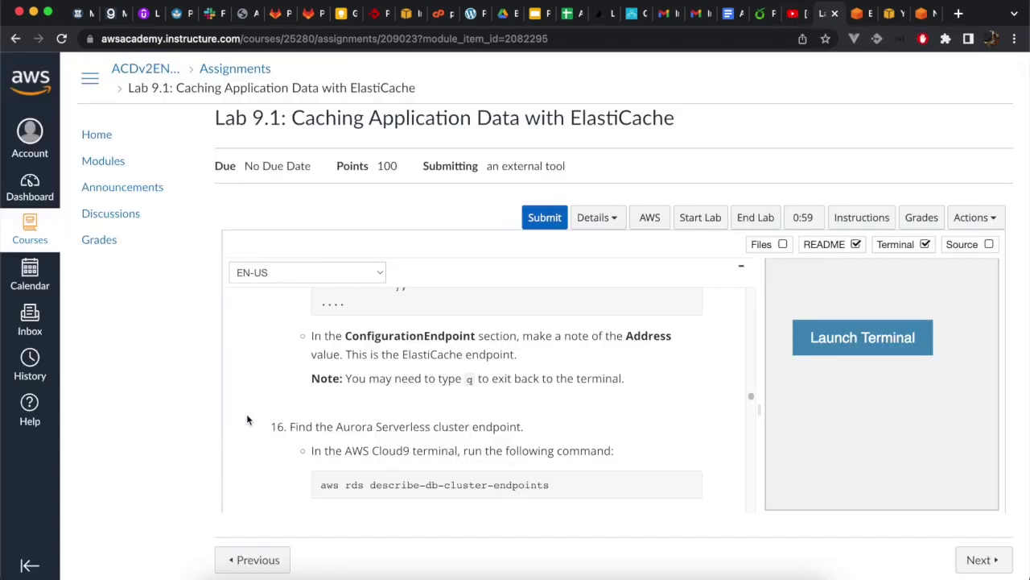
{"action": "scroll", "coordinate": [346, 425], "scroll_direction": "down", "scroll_amount": 2}
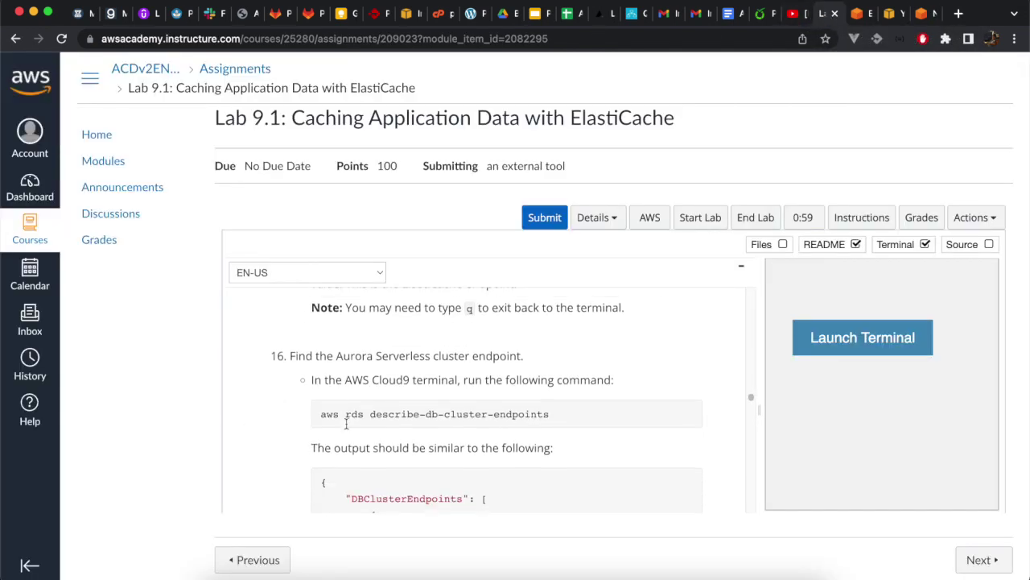
{"action": "scroll", "coordinate": [346, 426], "scroll_direction": "down", "scroll_amount": 1}
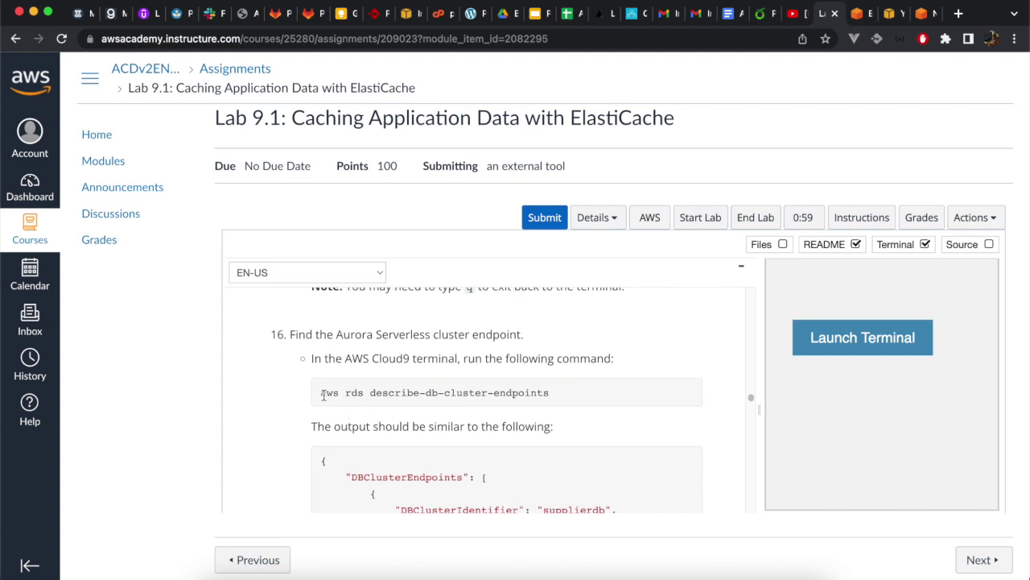
{"action": "left_click_drag", "start_coordinate": [320, 392], "coordinate": [573, 397]}
{"action": "key", "text": "super+c"}
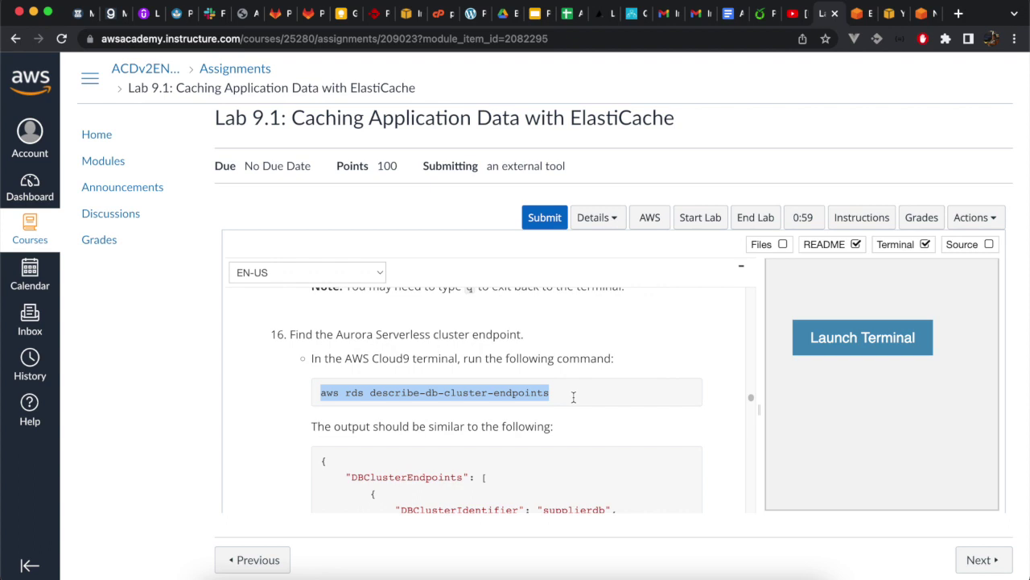
{"action": "key", "text": "super+9"}
{"action": "key", "text": "super+v"}
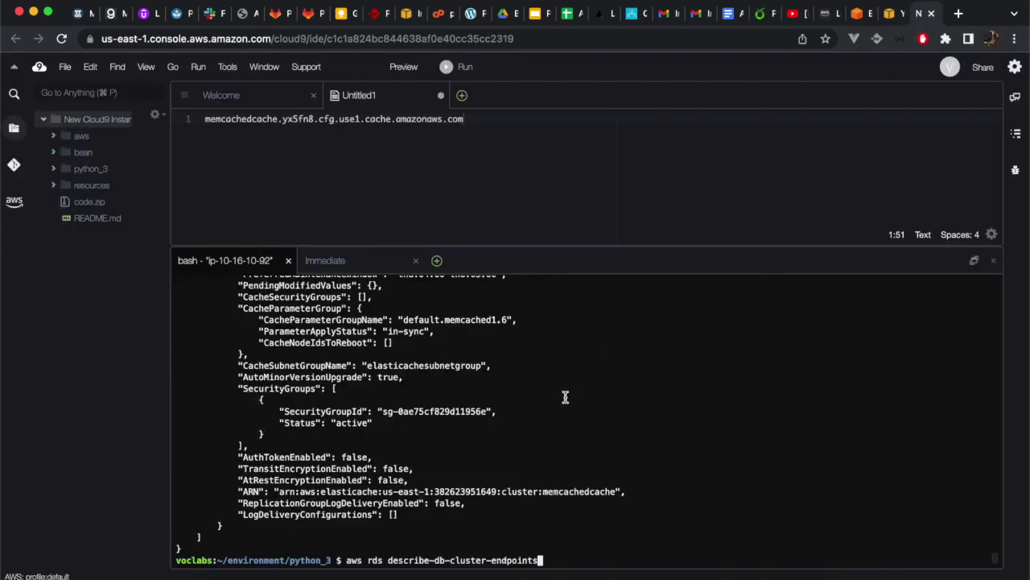
{"action": "key", "text": "Return"}
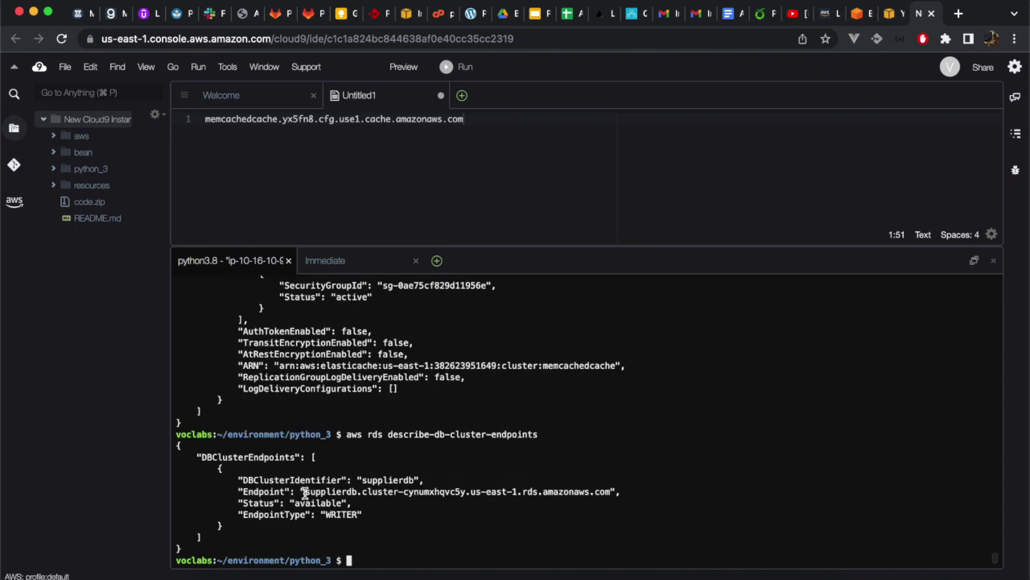
- Copy the supplierdb Endpoint value from the terminal output into the untitled notes file, below the ElastiCache address
{"action": "left_click_drag", "start_coordinate": [308, 491], "coordinate": [608, 490]}
{"action": "key", "text": "super+c"}
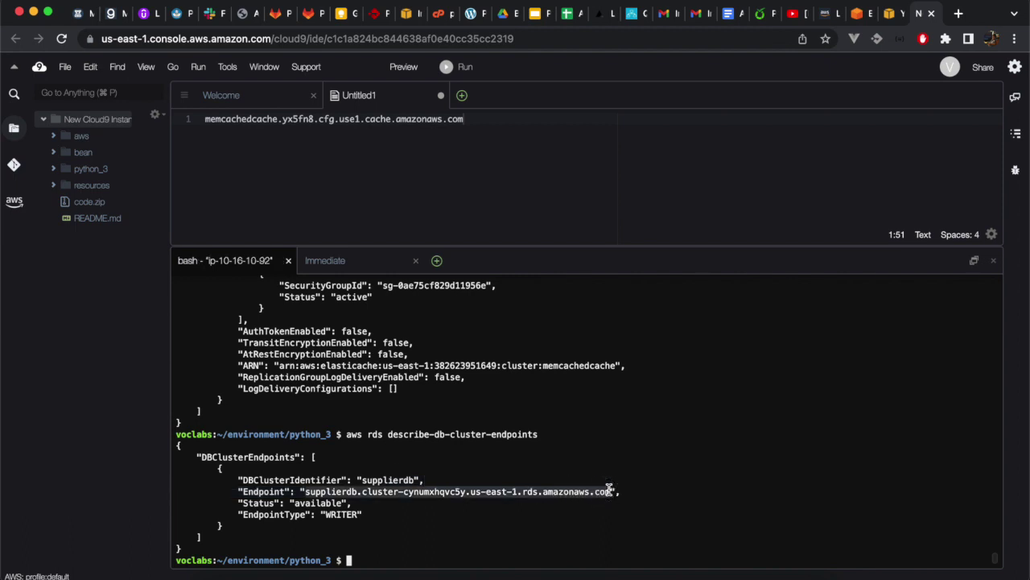
{"action": "left_click", "coordinate": [513, 172]}
{"action": "key", "text": "Return"}
{"action": "key", "text": "super+v"}
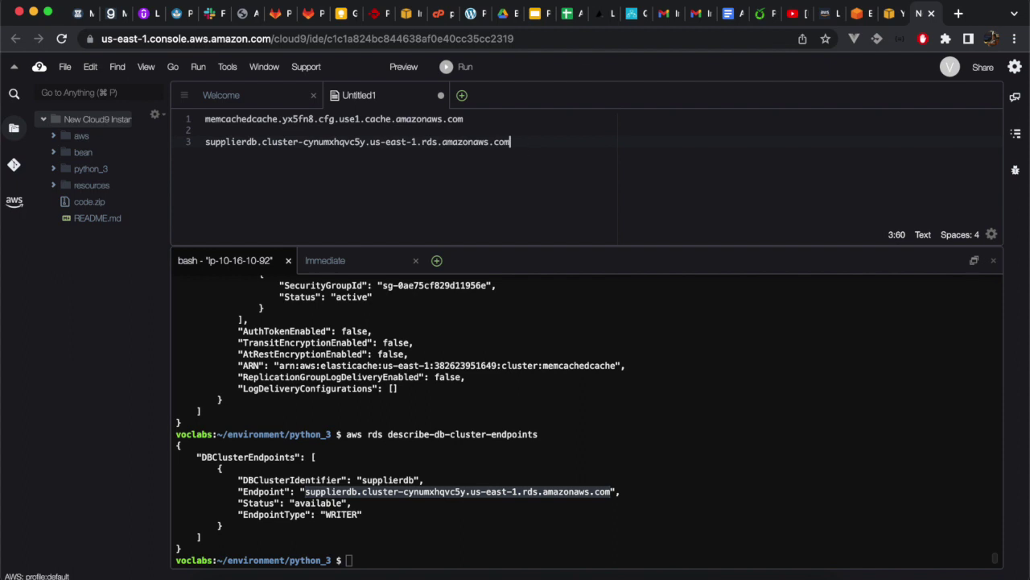
- Read lab step 17 and open find_all.py from the python_3 directory in Cloud9 to review its connection code
{"action": "left_click", "coordinate": [826, 13]}
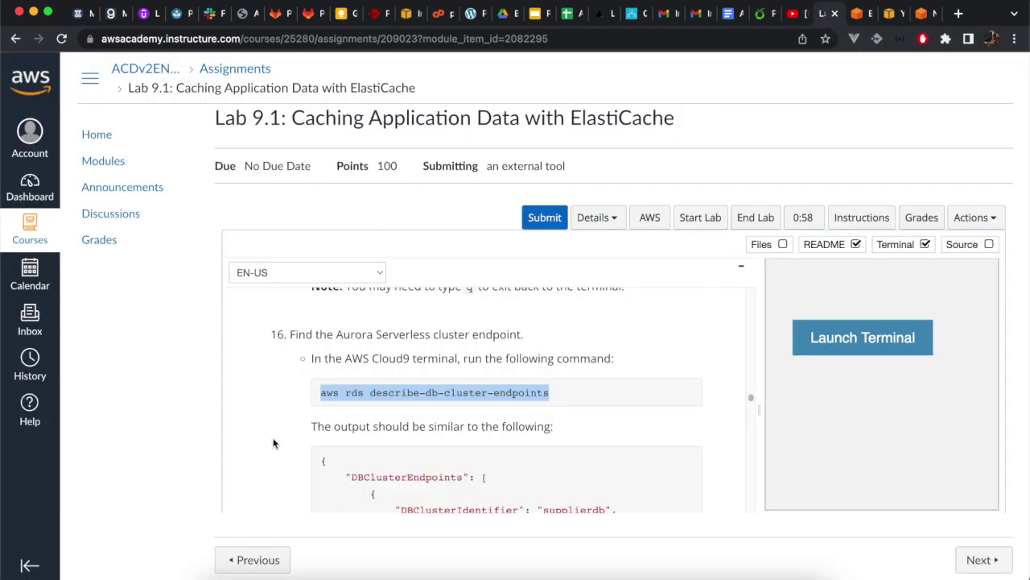
{"action": "scroll", "coordinate": [272, 444], "scroll_direction": "down", "scroll_amount": 4}
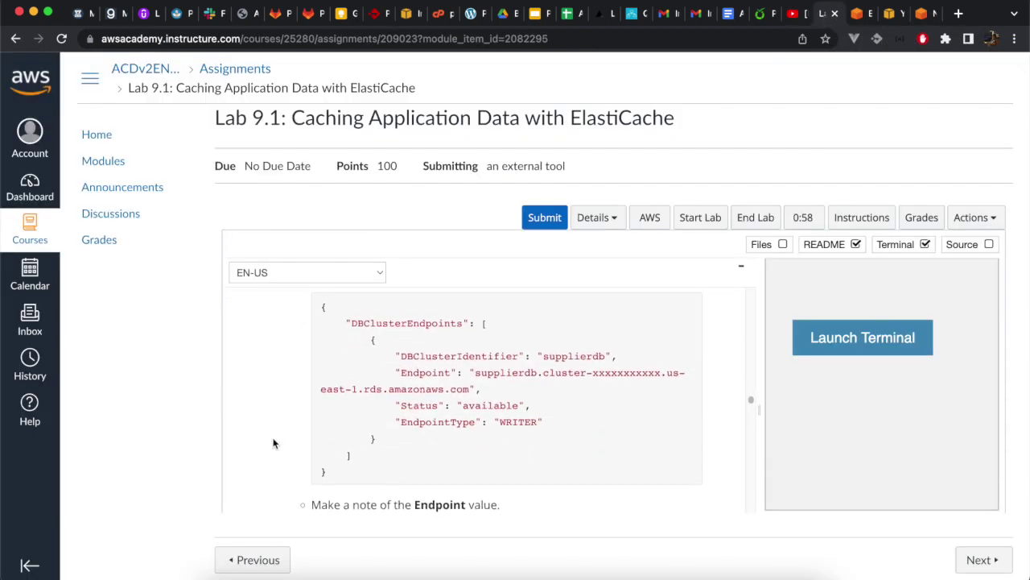
{"action": "scroll", "coordinate": [272, 443], "scroll_direction": "down", "scroll_amount": 1}
{"action": "scroll", "coordinate": [273, 444], "scroll_direction": "down", "scroll_amount": 5}
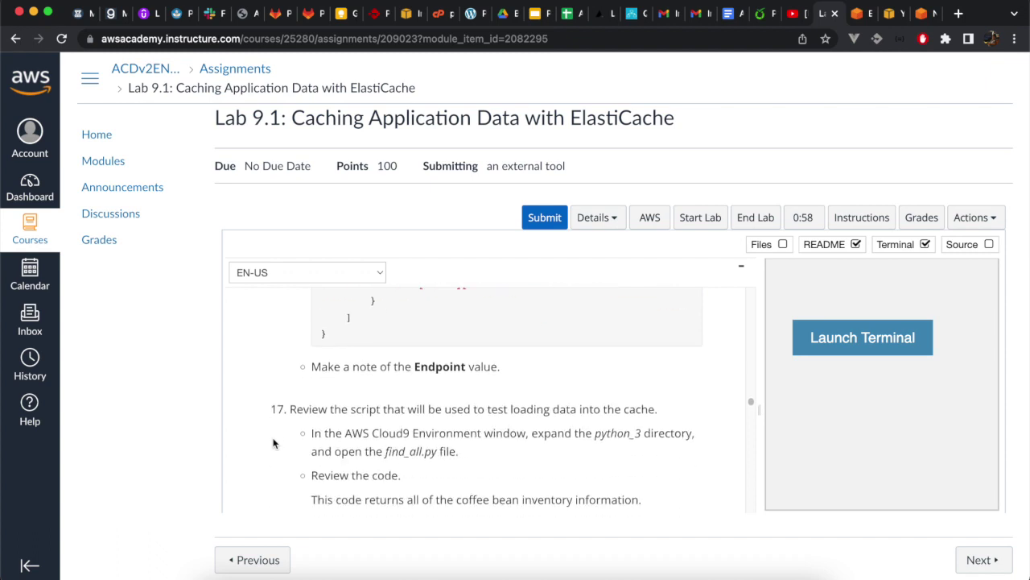
{"action": "scroll", "coordinate": [273, 444], "scroll_direction": "down", "scroll_amount": 1}
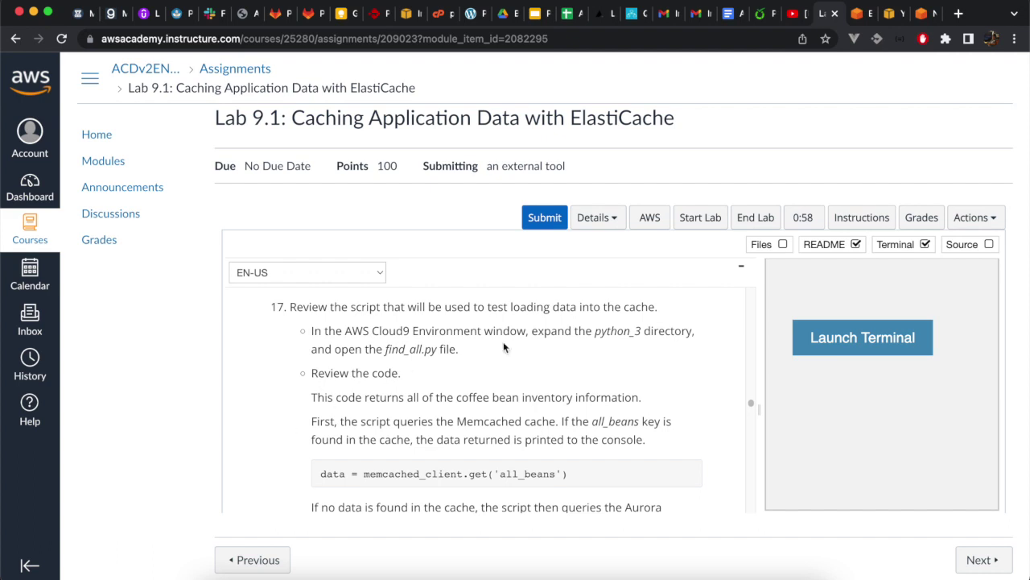
{"action": "left_click", "coordinate": [926, 16]}
{"action": "left_click", "coordinate": [54, 170]}
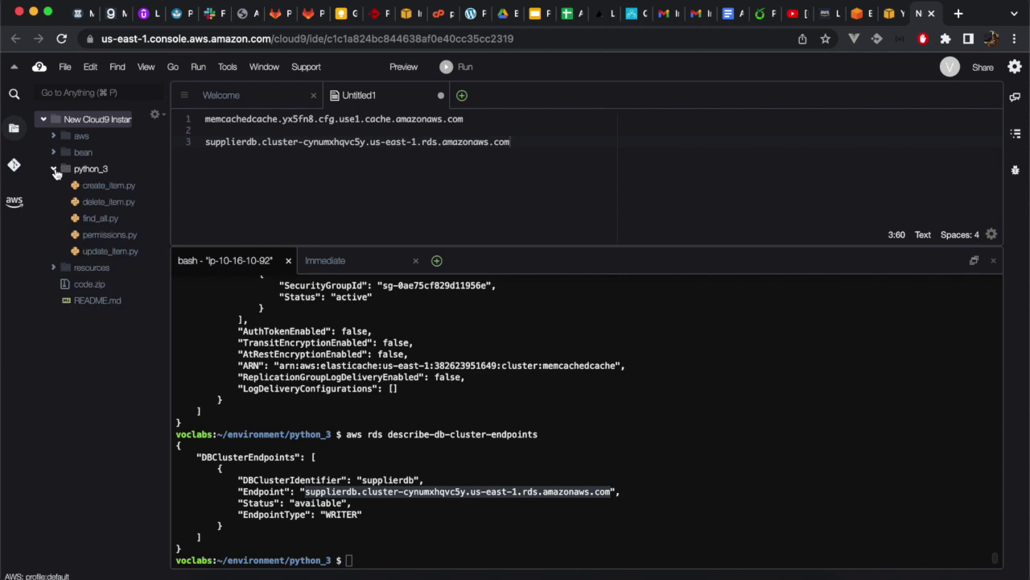
{"action": "double_click", "coordinate": [99, 220]}
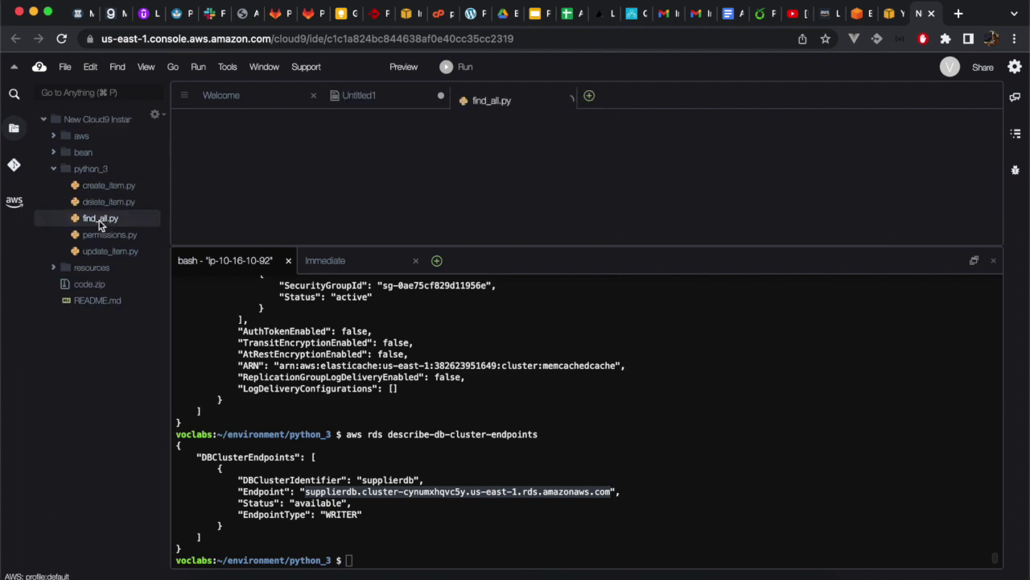
{"action": "scroll", "coordinate": [302, 162], "scroll_direction": "down", "scroll_amount": 3}
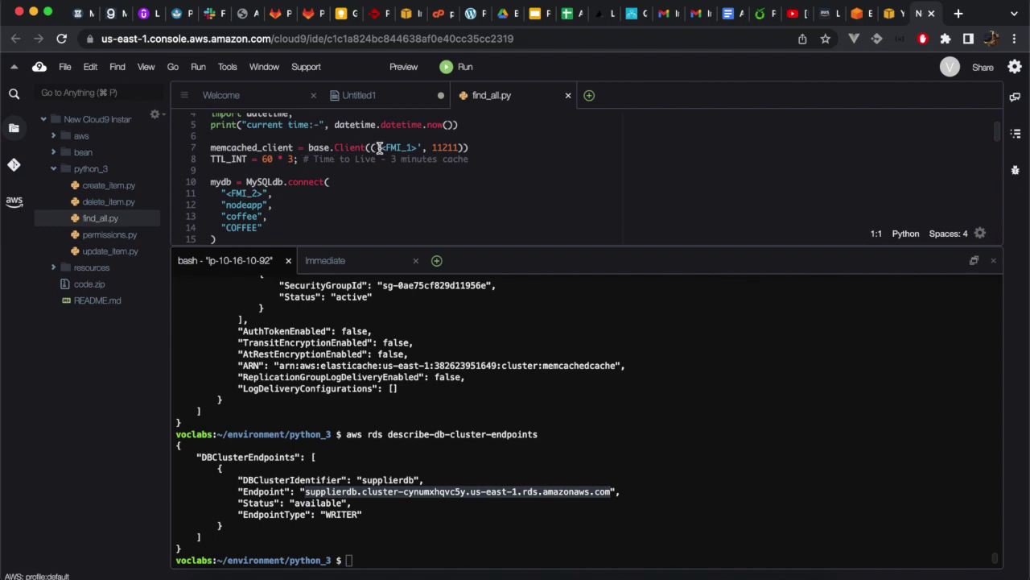
- Read the script explanation in lab step 17 and the FMI_1 and FMI_2 replacement instructions in step 18, and return to Cloud9
{"action": "left_click", "coordinate": [823, 14]}
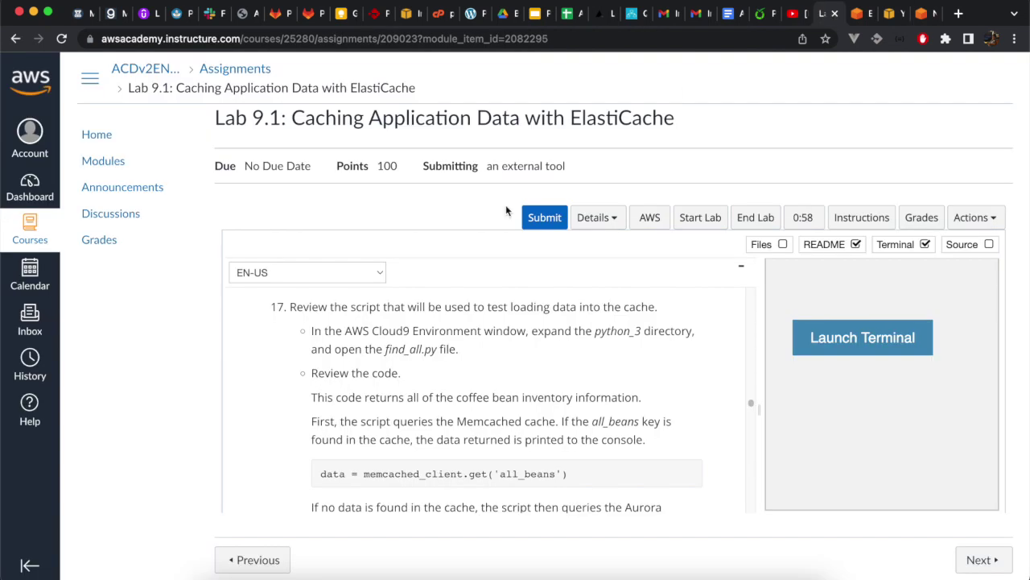
{"action": "scroll", "coordinate": [268, 456], "scroll_direction": "down", "scroll_amount": 3}
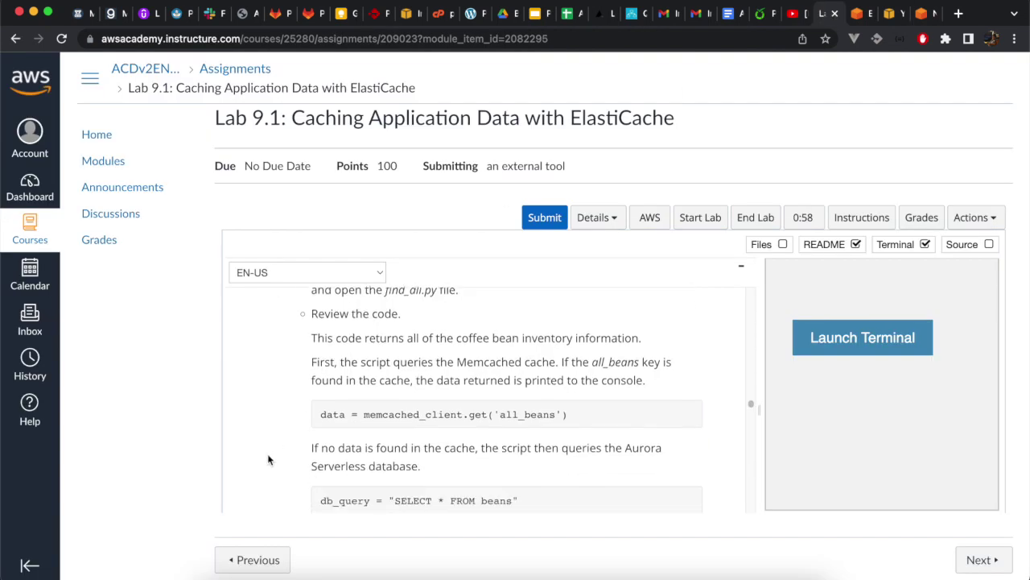
{"action": "scroll", "coordinate": [268, 458], "scroll_direction": "down", "scroll_amount": 4}
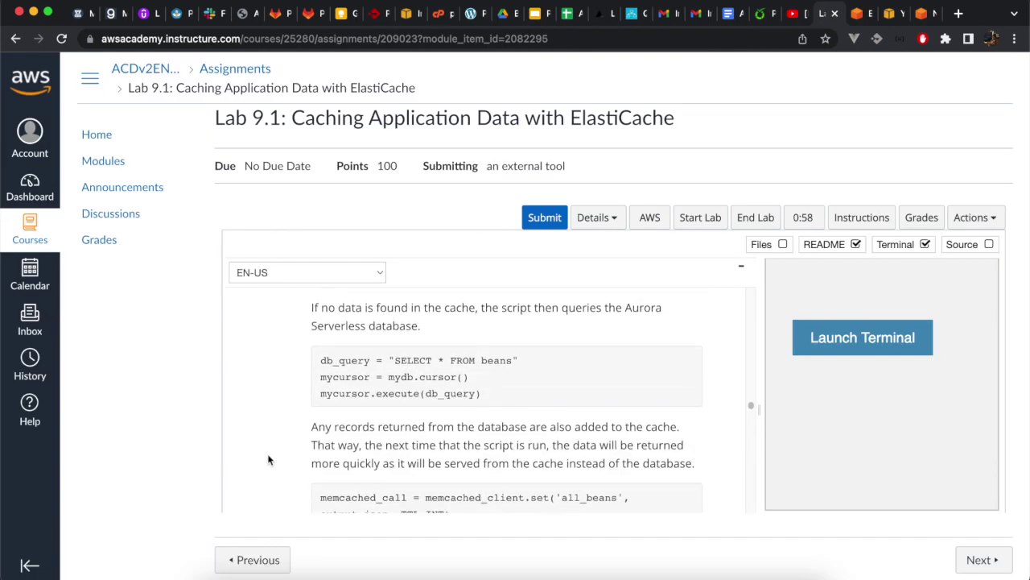
{"action": "scroll", "coordinate": [268, 459], "scroll_direction": "down", "scroll_amount": 4}
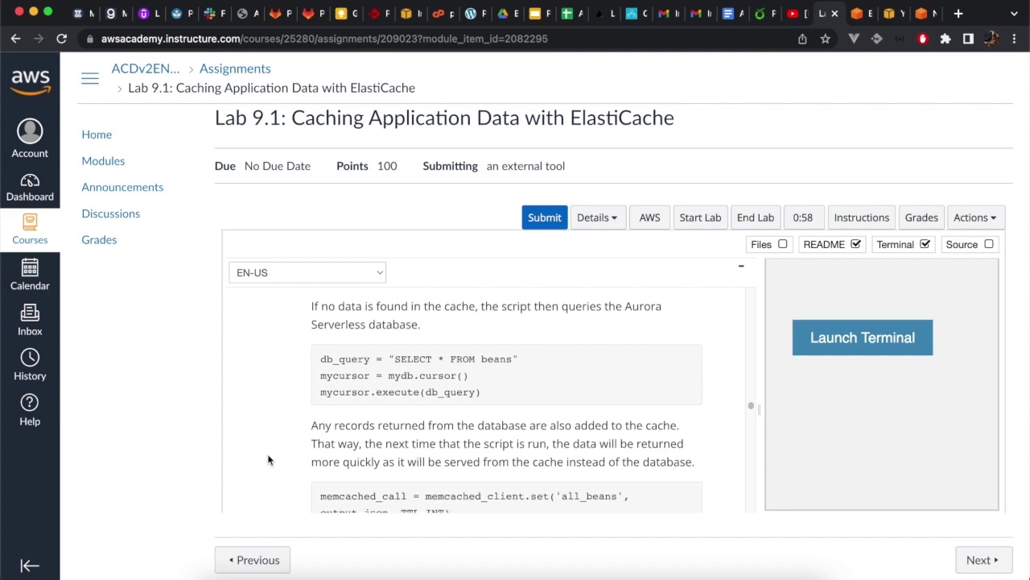
{"action": "scroll", "coordinate": [268, 456], "scroll_direction": "down", "scroll_amount": 8}
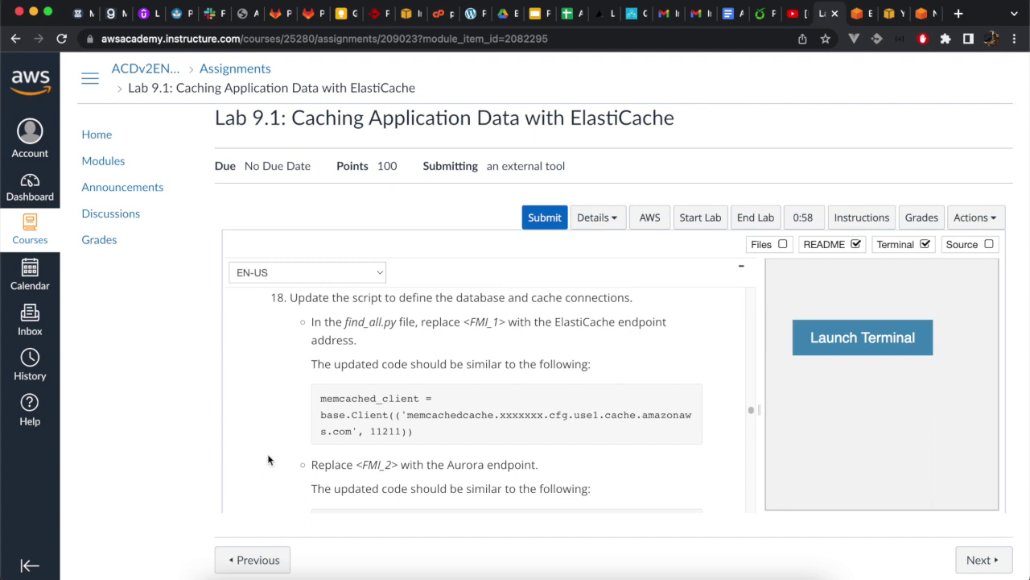
{"action": "scroll", "coordinate": [268, 459], "scroll_direction": "down", "scroll_amount": 2}
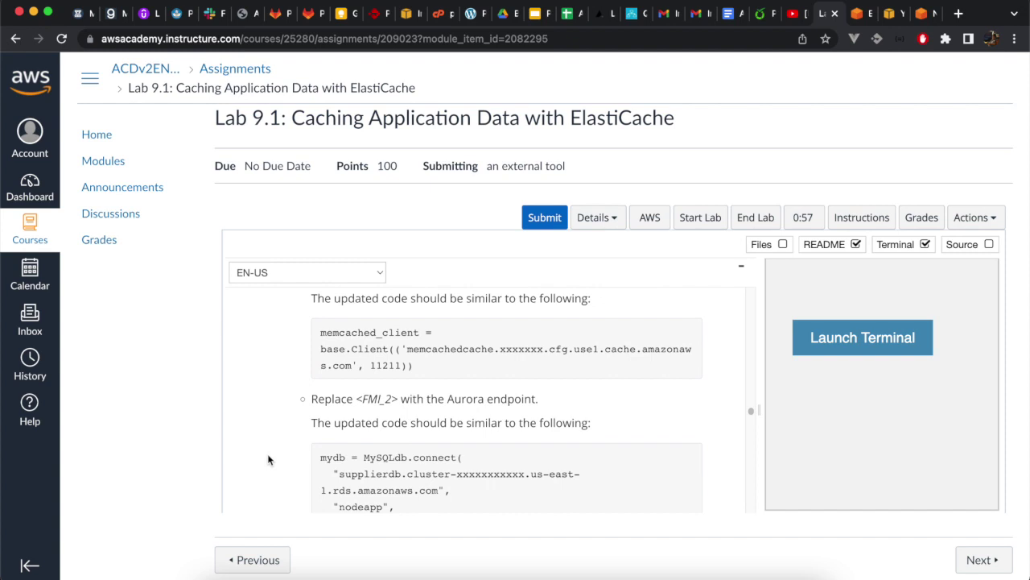
{"action": "left_click", "coordinate": [928, 15]}
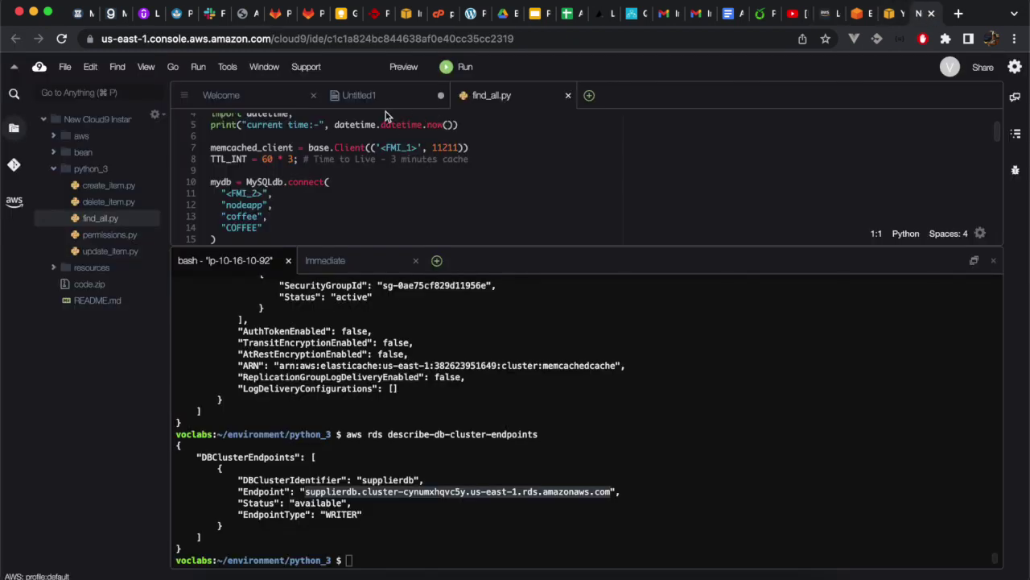
- Replace the <FMI_1> placeholder in find_all.py with the endpoint memcachedcache.yx5fn8.cfg.use1.cache.amazonaws.com copied from the untitled notes file
{"action": "left_click", "coordinate": [358, 96]}
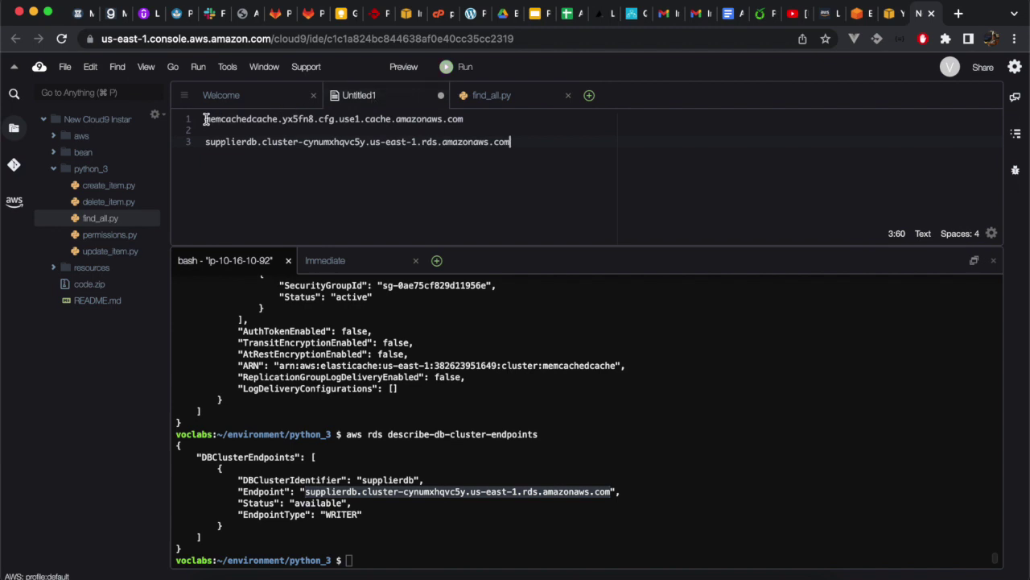
{"action": "left_click_drag", "start_coordinate": [205, 119], "coordinate": [467, 118]}
{"action": "key", "text": "super+c"}
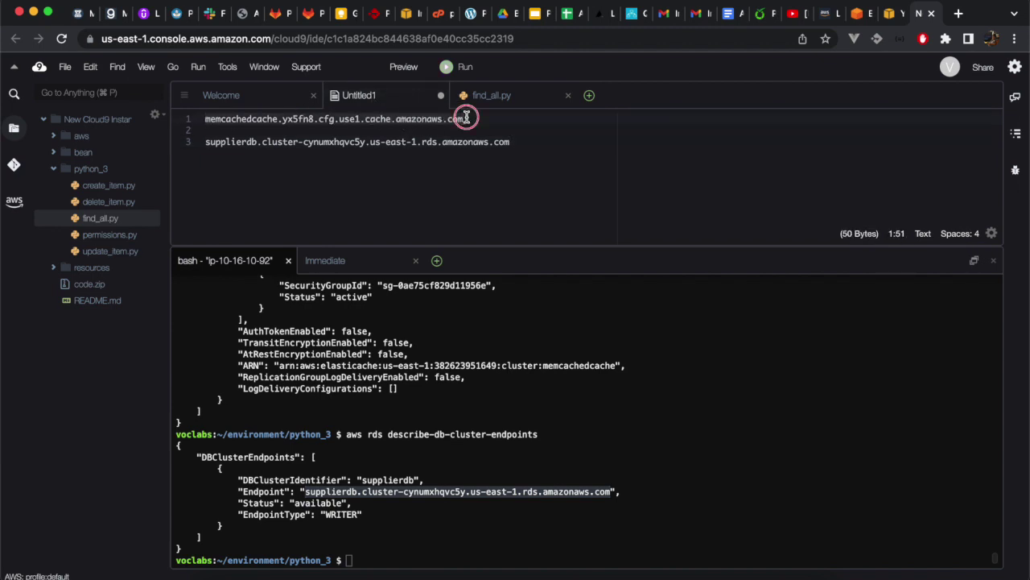
{"action": "left_click", "coordinate": [490, 96]}
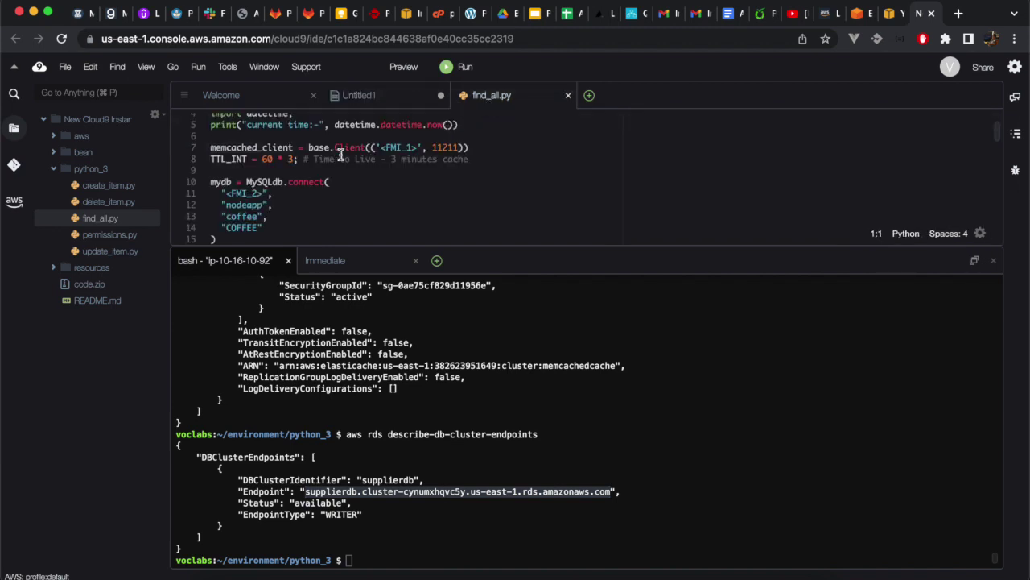
{"action": "left_click_drag", "start_coordinate": [418, 147], "coordinate": [382, 148]}
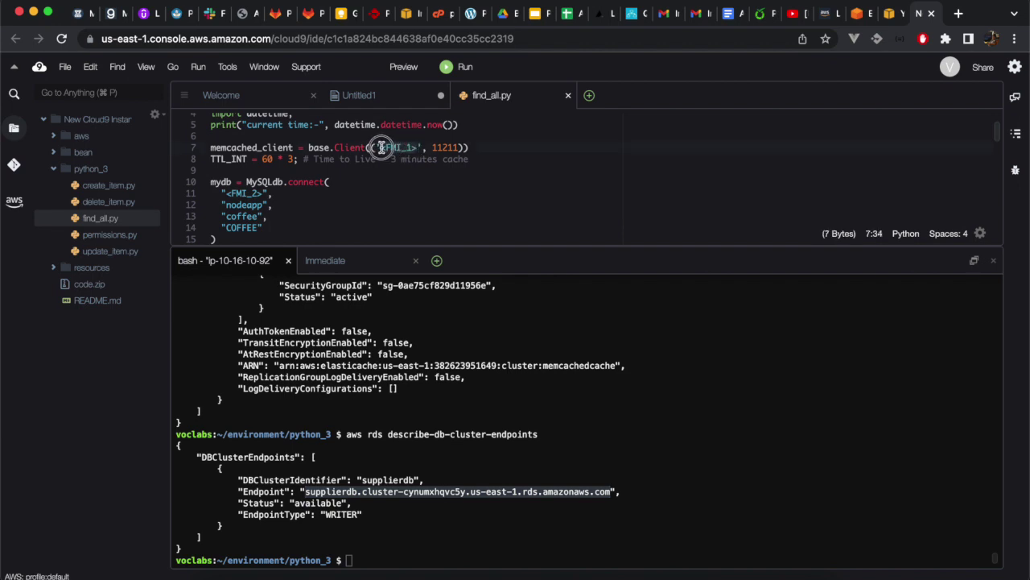
{"action": "key", "text": "super+v"}
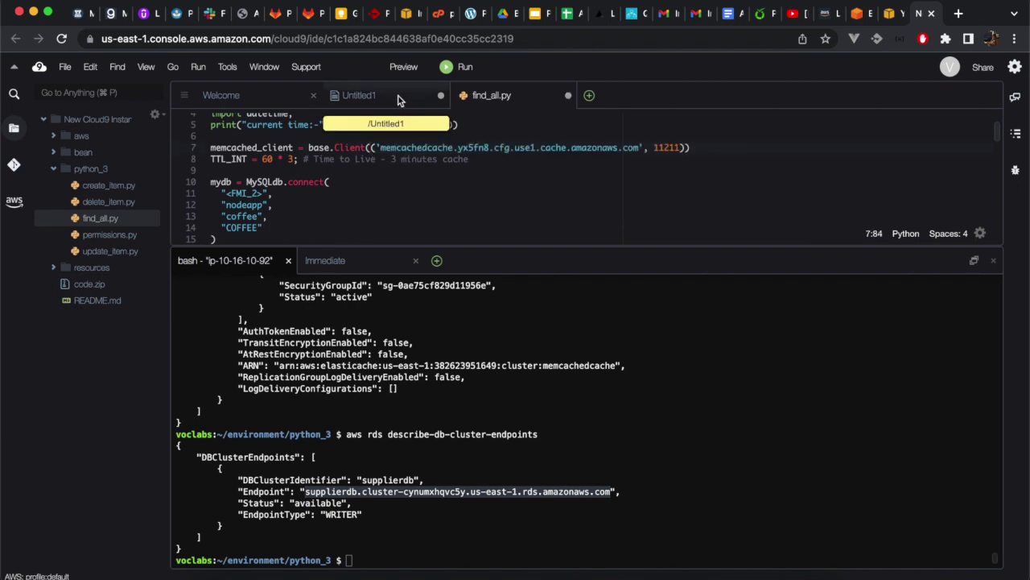
- Replace <FMI_2> in find_all.py with the quoted endpoint supplierdb.cluster-cynumxhqvc5y.us-east-1.rds.amazonaws.com from the notes file, and save the script
{"action": "left_click", "coordinate": [398, 100]}
{"action": "left_click_drag", "start_coordinate": [545, 141], "coordinate": [196, 141]}
{"action": "key", "text": "super+c"}
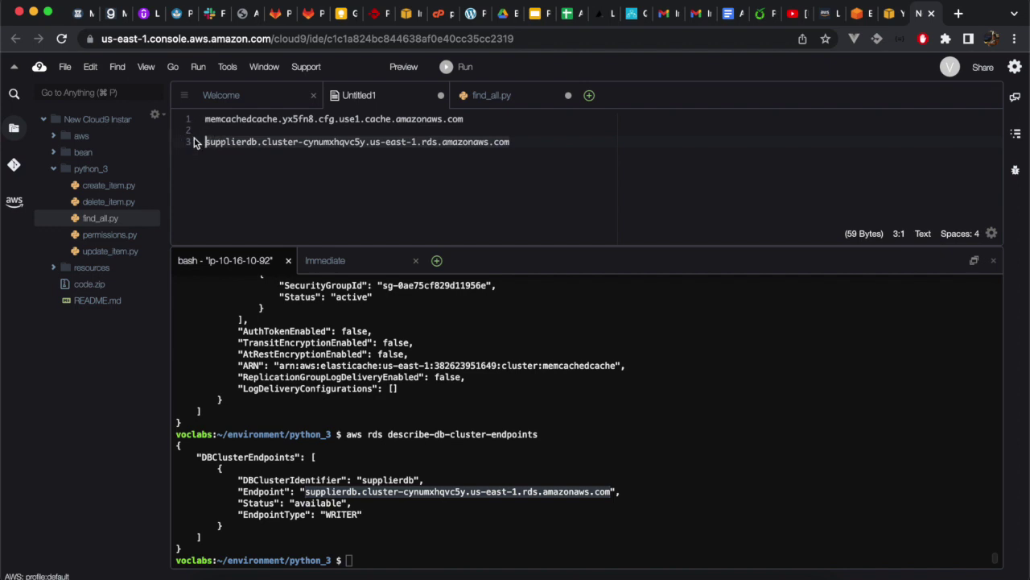
{"action": "left_click", "coordinate": [487, 95]}
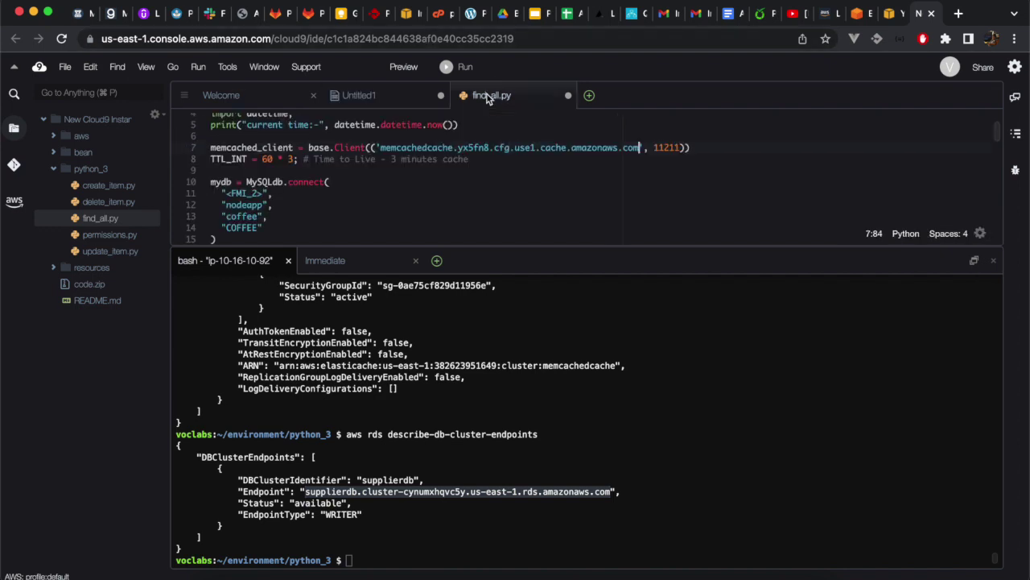
{"action": "scroll", "coordinate": [386, 202], "scroll_direction": "down", "scroll_amount": 1}
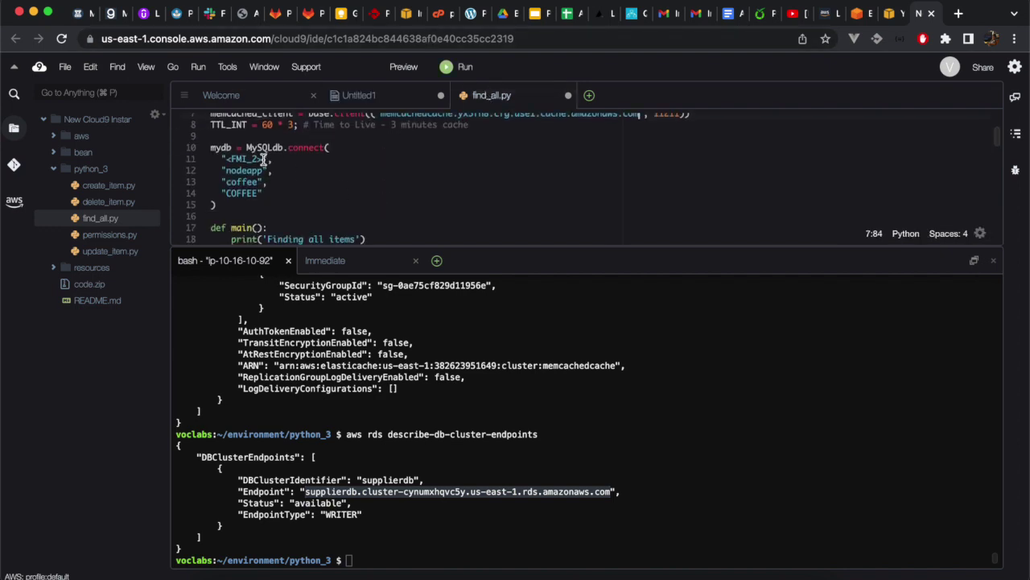
{"action": "left_click_drag", "start_coordinate": [263, 160], "coordinate": [230, 158]}
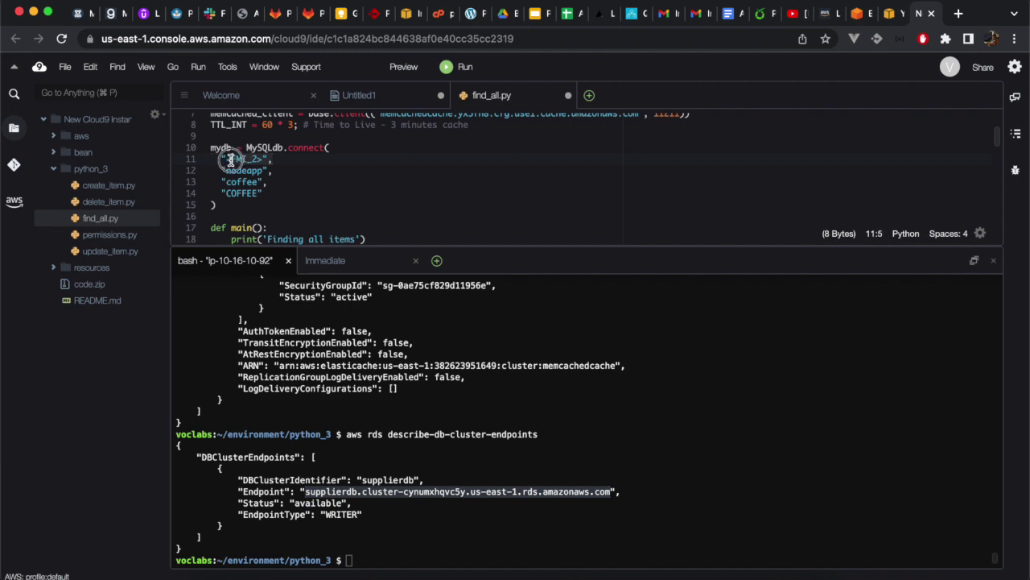
{"action": "key", "text": "BackSpace"}
{"action": "key", "text": "BackSpace"}
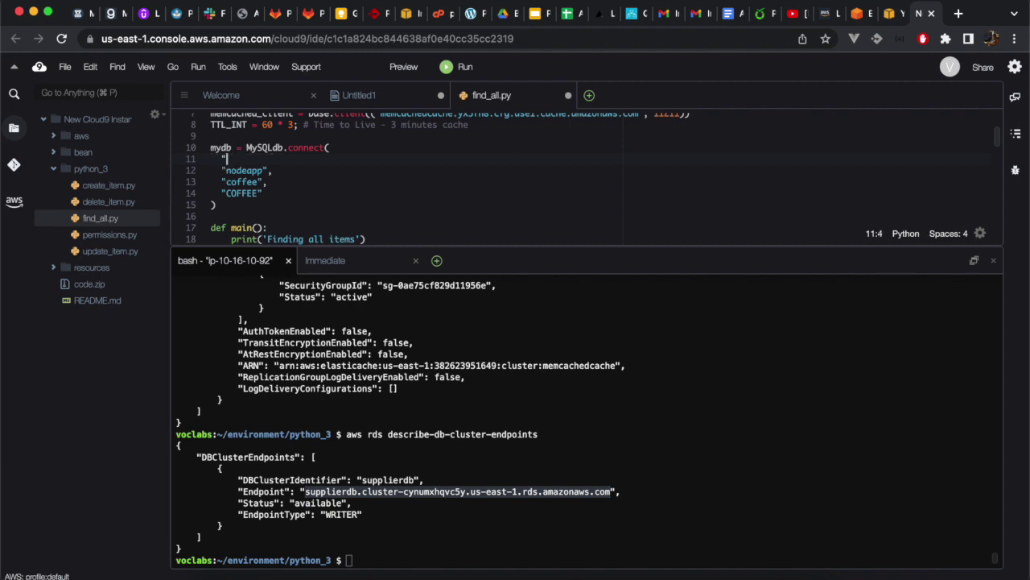
{"action": "key", "text": "super+v"}
{"action": "type", "text": "\""}
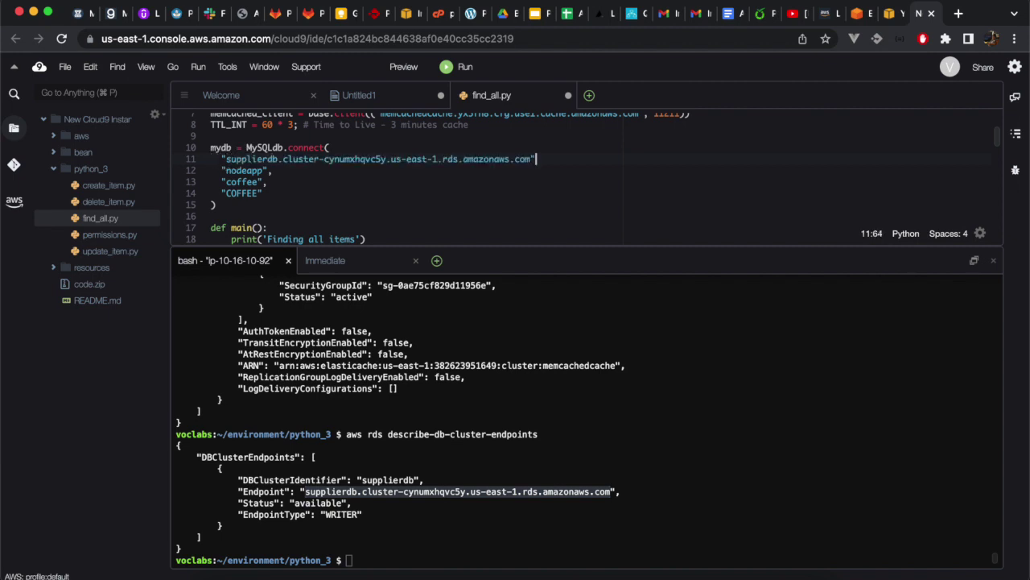
{"action": "key", "text": "super+s"}
- Copy the test command from lab step 19 and run python3 find_all.py in the Cloud9 terminal
{"action": "left_click", "coordinate": [828, 21]}
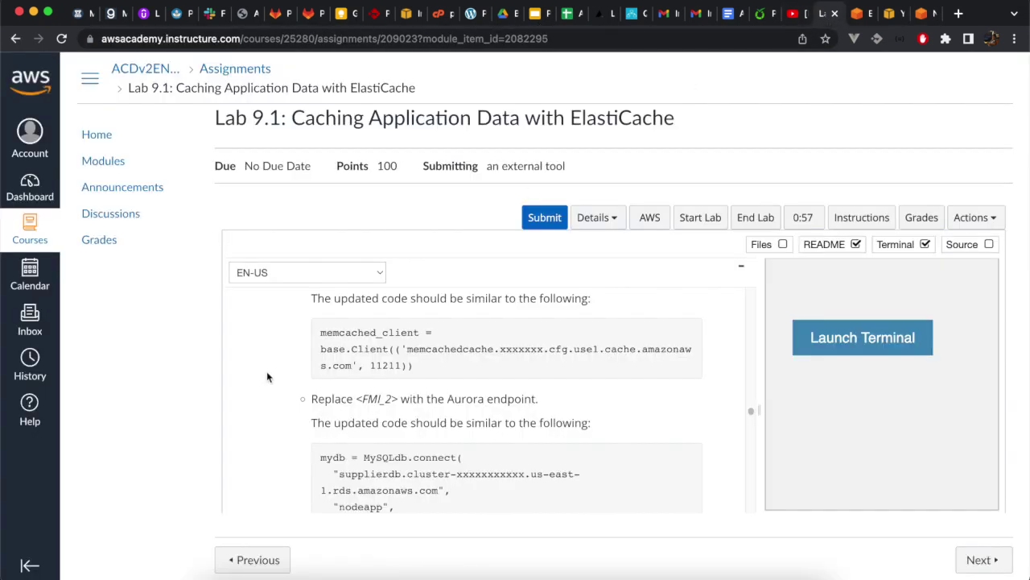
{"action": "scroll", "coordinate": [267, 376], "scroll_direction": "down", "scroll_amount": 6}
{"action": "scroll", "coordinate": [268, 376], "scroll_direction": "down", "scroll_amount": 2}
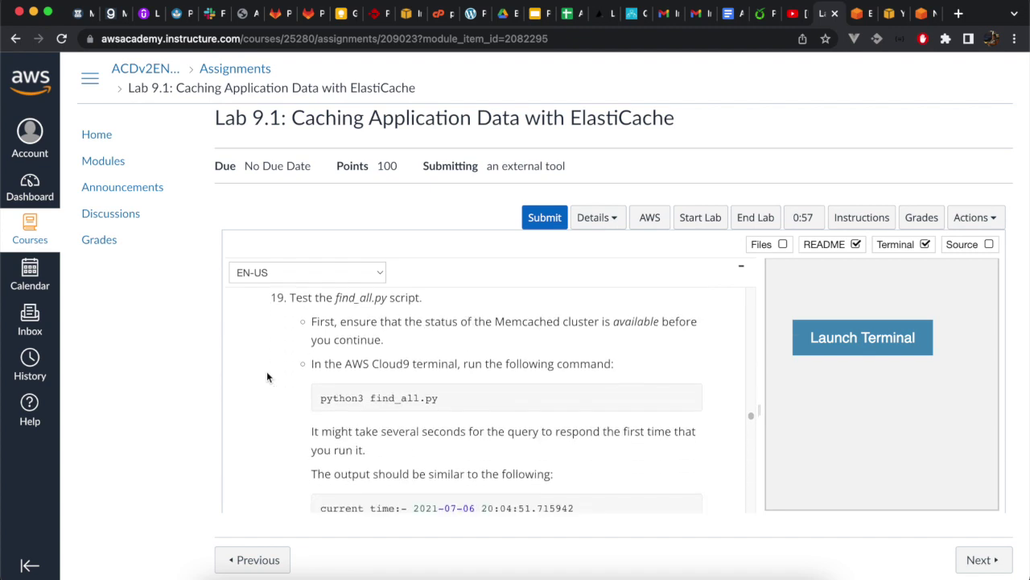
{"action": "scroll", "coordinate": [267, 376], "scroll_direction": "up", "scroll_amount": 1}
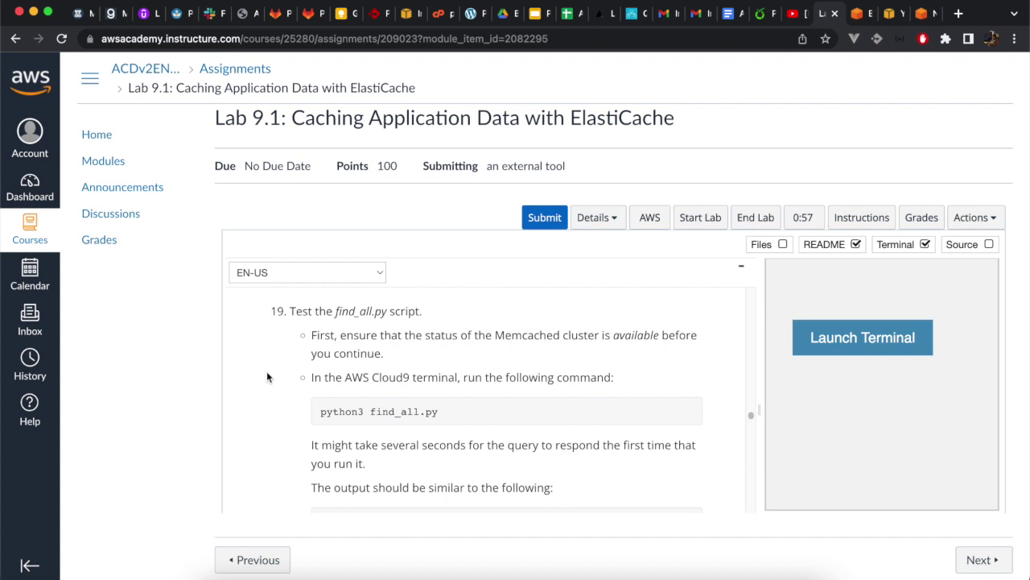
{"action": "left_click_drag", "start_coordinate": [320, 411], "coordinate": [451, 412]}
{"action": "key", "text": "super+c"}
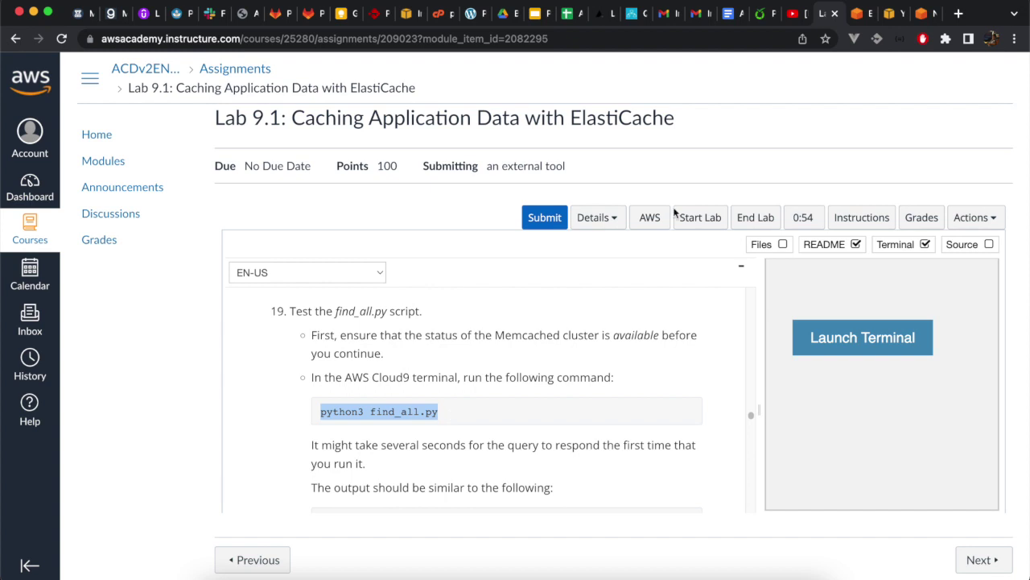
{"action": "left_click", "coordinate": [920, 16]}
{"action": "left_click", "coordinate": [507, 460]}
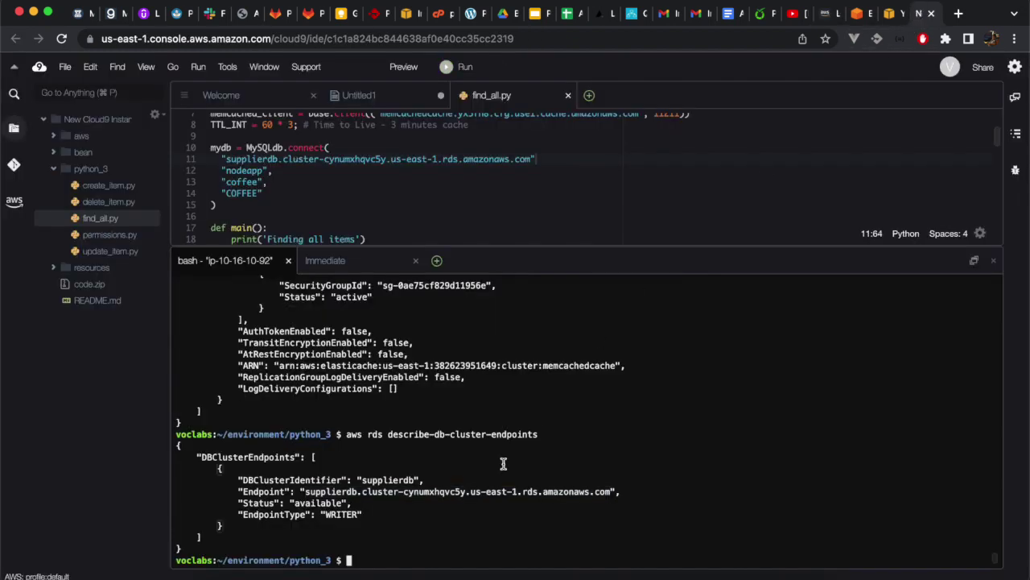
{"action": "key", "text": "super+v"}
{"action": "key", "text": "Return"}
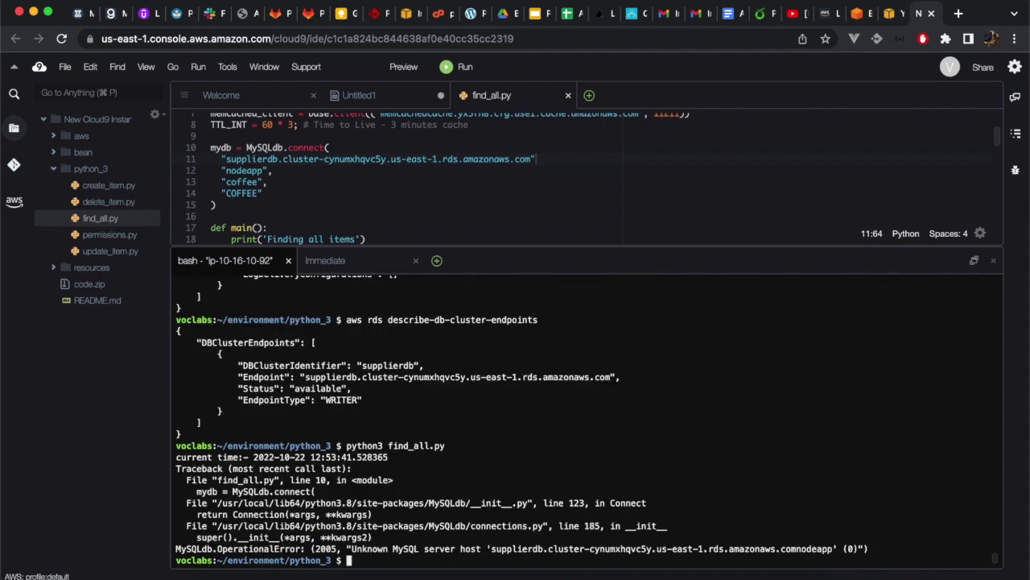
- Check the expected find_all.py output in lab step 19 and return to Cloud9
{"action": "left_click", "coordinate": [823, 13]}
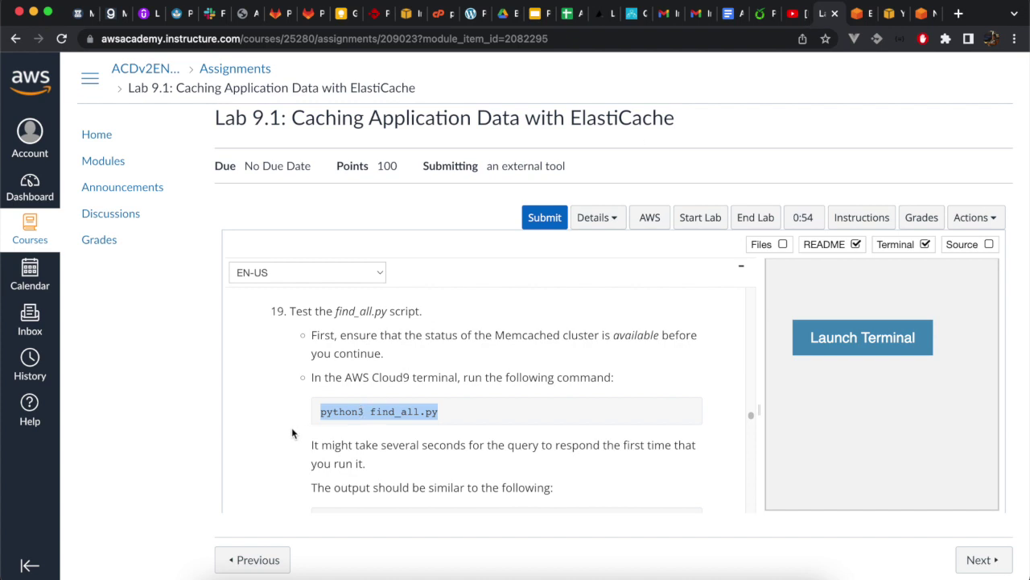
{"action": "scroll", "coordinate": [273, 431], "scroll_direction": "down", "scroll_amount": 3}
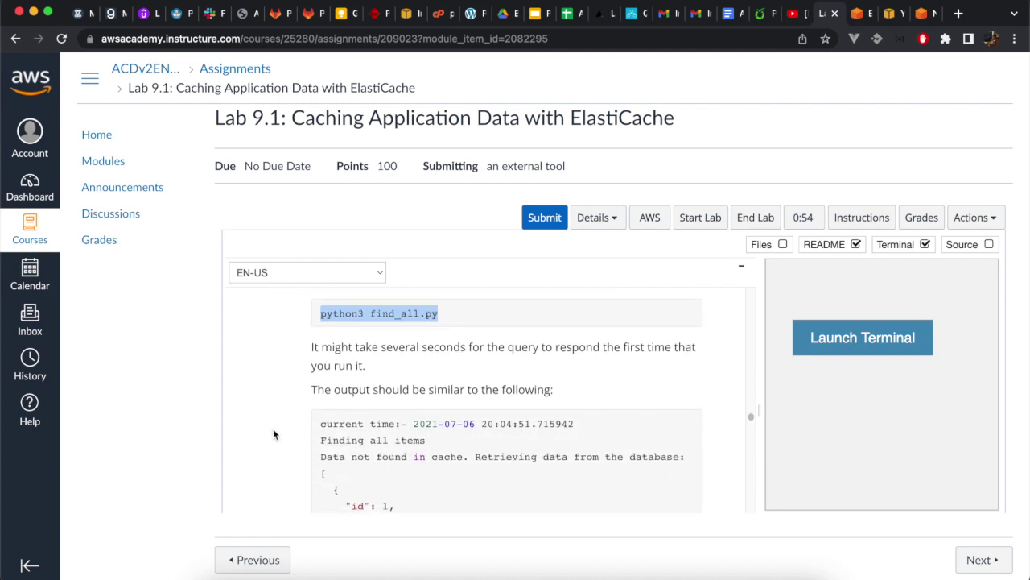
{"action": "scroll", "coordinate": [273, 434], "scroll_direction": "down", "scroll_amount": 3}
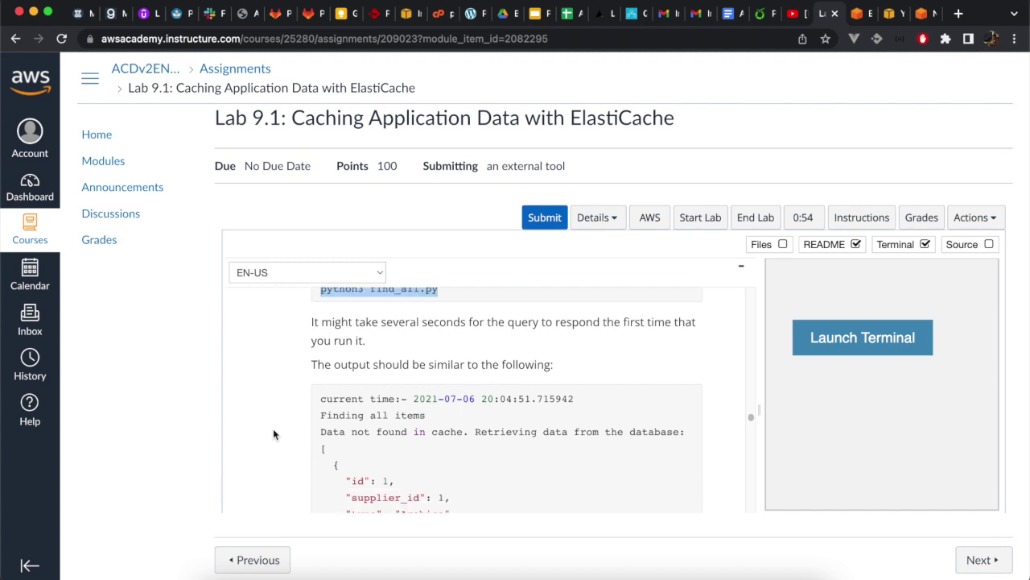
{"action": "scroll", "coordinate": [273, 435], "scroll_direction": "up", "scroll_amount": 1}
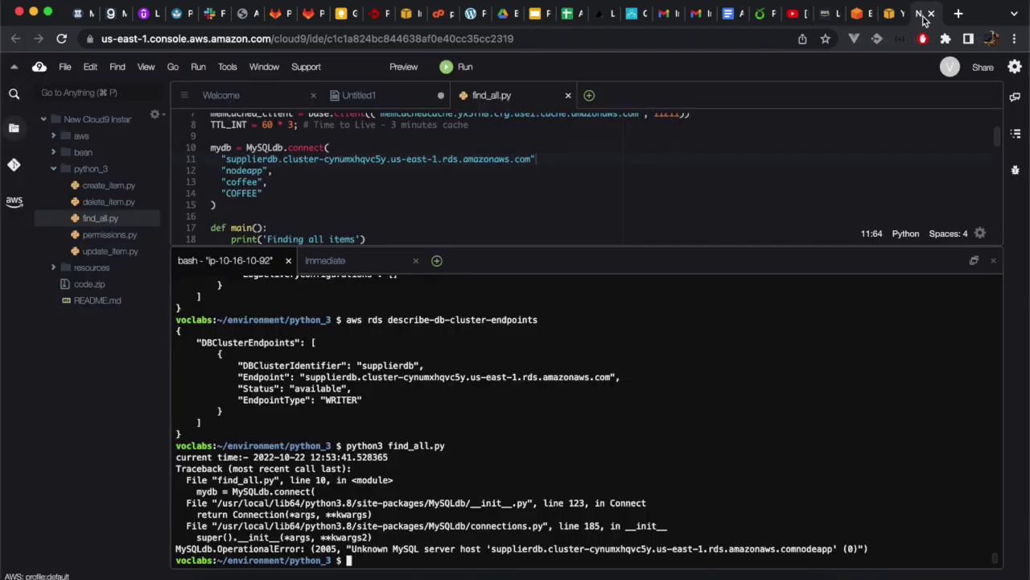
{"action": "left_click", "coordinate": [923, 14]}
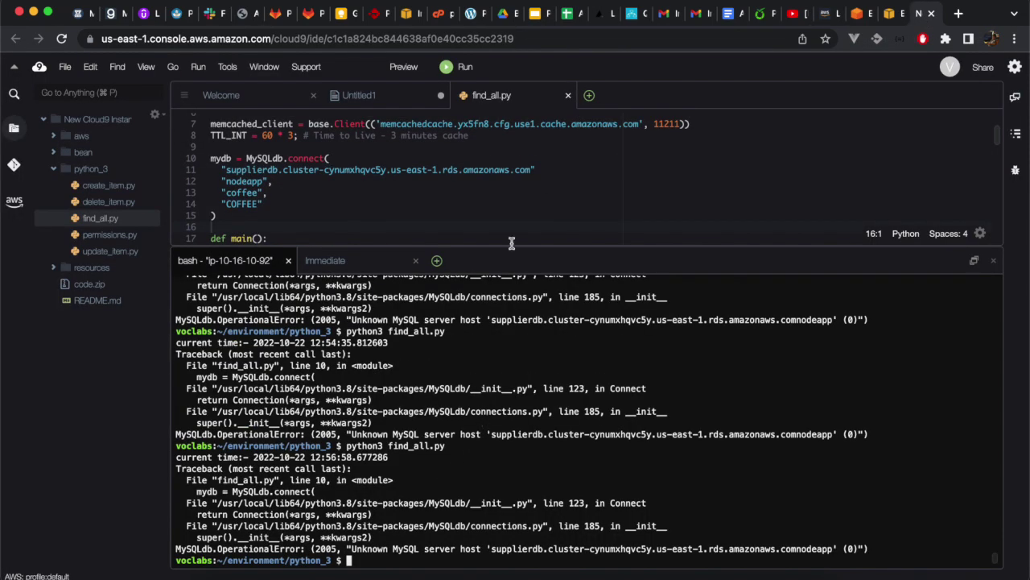
- Add the missing comma after the Aurora endpoint on line 11 of find_all.py, save it, and rerun the script in the terminal
{"action": "left_click", "coordinate": [526, 170]}
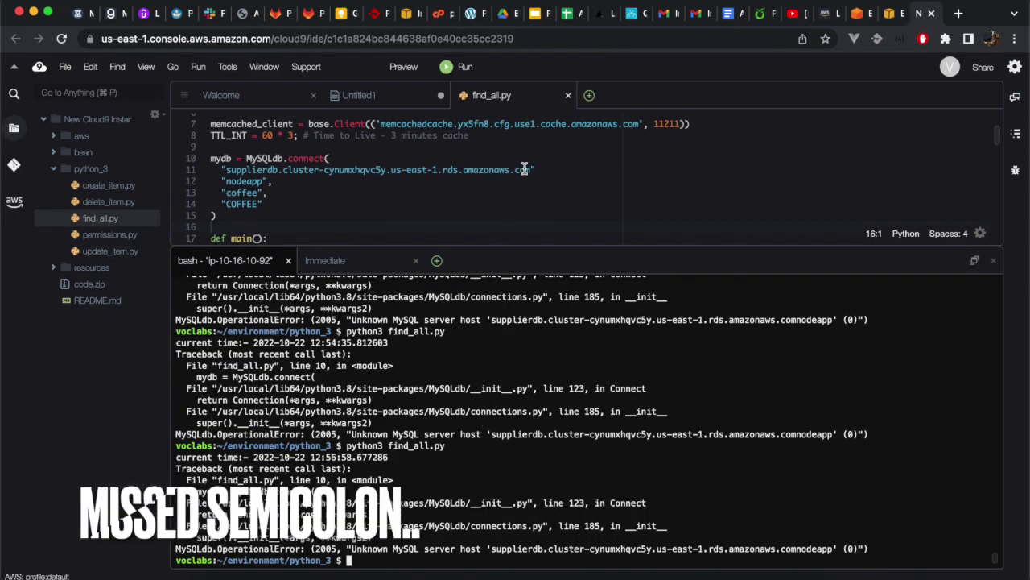
{"action": "type", "text": ","}
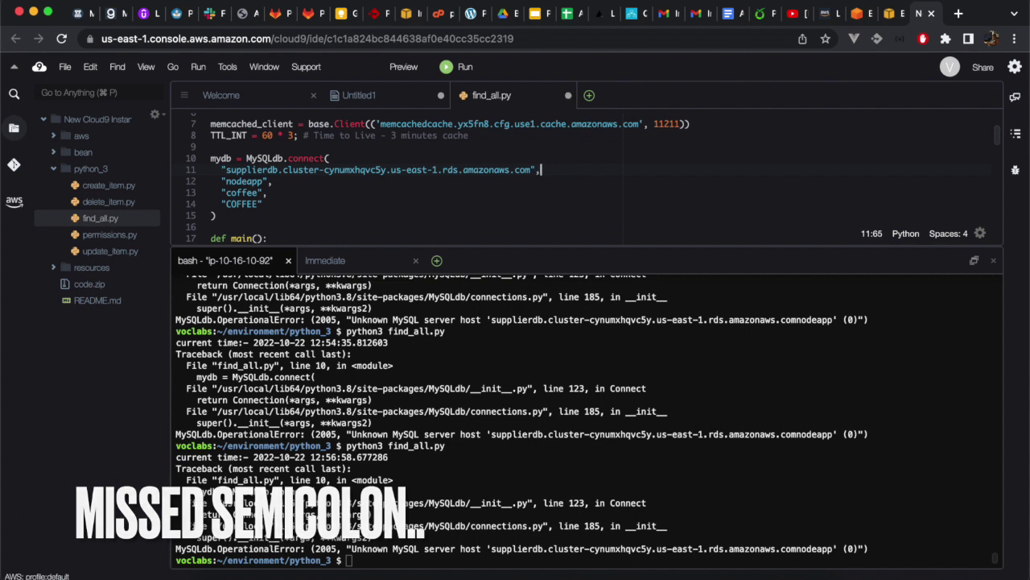
{"action": "key", "text": "super+s"}
{"action": "key", "text": "Up"}
{"action": "key", "text": "Return"}
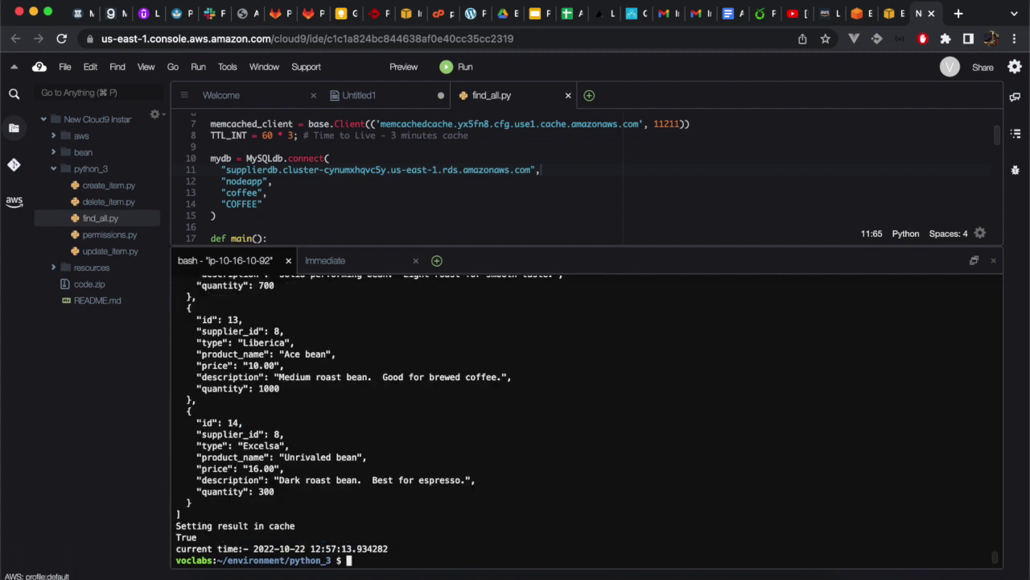
- Examine the find_all.py output in the terminal, from the cache message back up through the listed bean items
{"action": "left_click", "coordinate": [208, 524]}
{"action": "left_click_drag", "start_coordinate": [209, 525], "coordinate": [295, 520]}
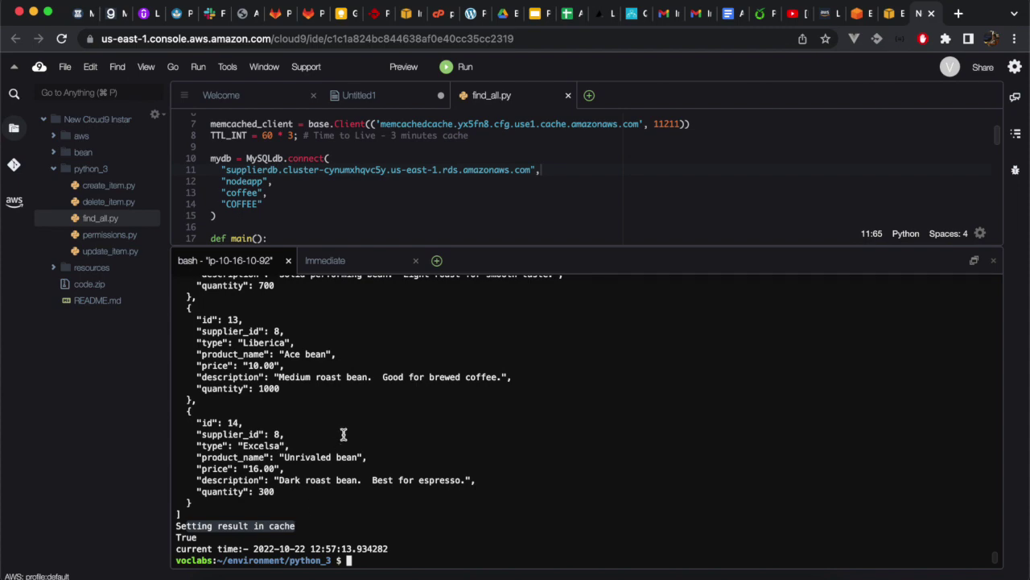
{"action": "scroll", "coordinate": [343, 435], "scroll_direction": "up", "scroll_amount": 20}
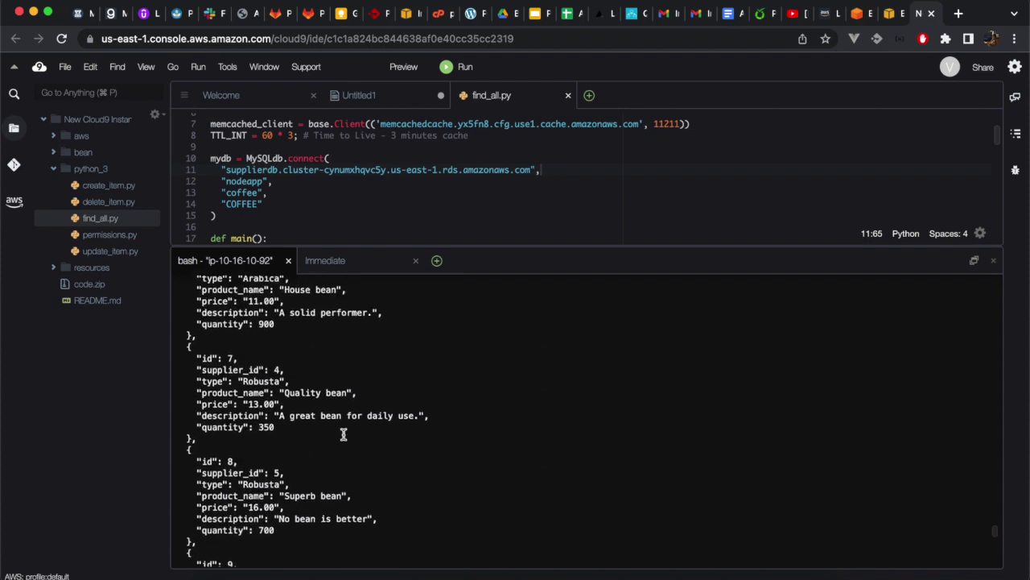
- Examine the start of the latest find_all.py output in the terminal to see where the data was retrieved from
{"action": "scroll", "coordinate": [343, 435], "scroll_direction": "up", "scroll_amount": 15}
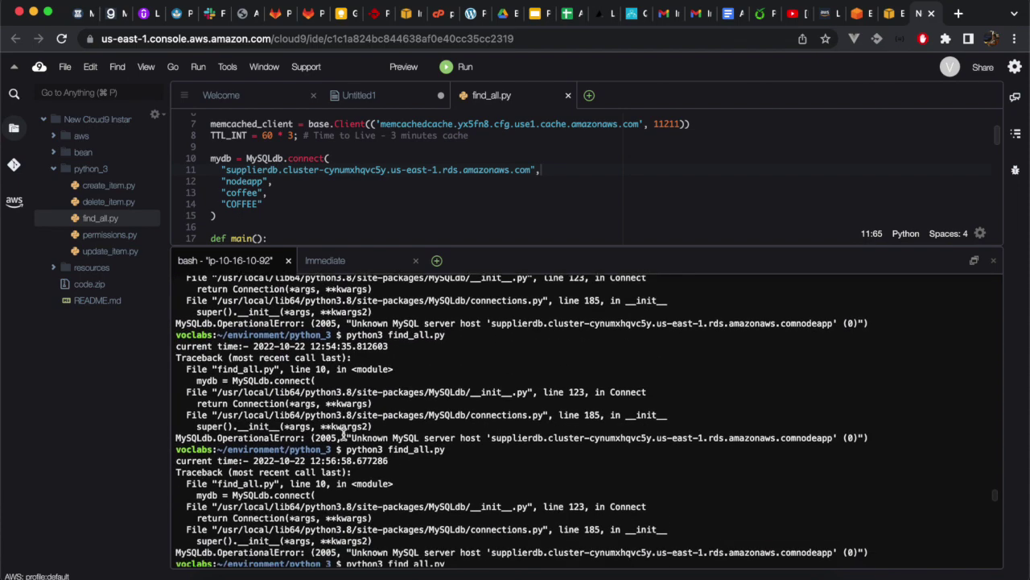
{"action": "scroll", "coordinate": [343, 435], "scroll_direction": "down", "scroll_amount": 1}
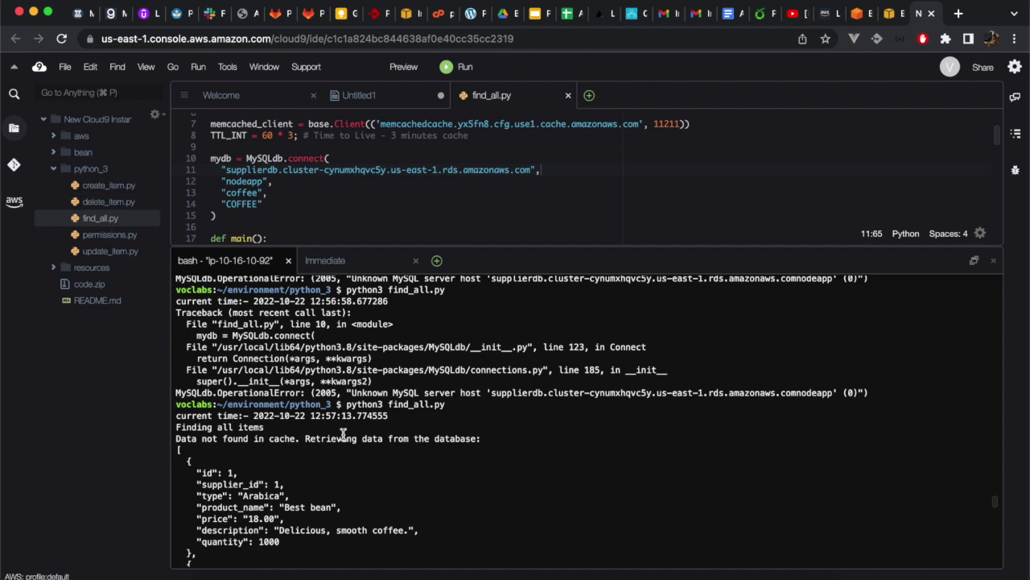
{"action": "right_click", "coordinate": [270, 438]}
{"action": "left_click", "coordinate": [486, 435]}
{"action": "double_click", "coordinate": [282, 438]}
- Copy the repeat-run command from the lab instructions and run python3 find_all.py again in the Cloud9 terminal
{"action": "left_click", "coordinate": [827, 15]}
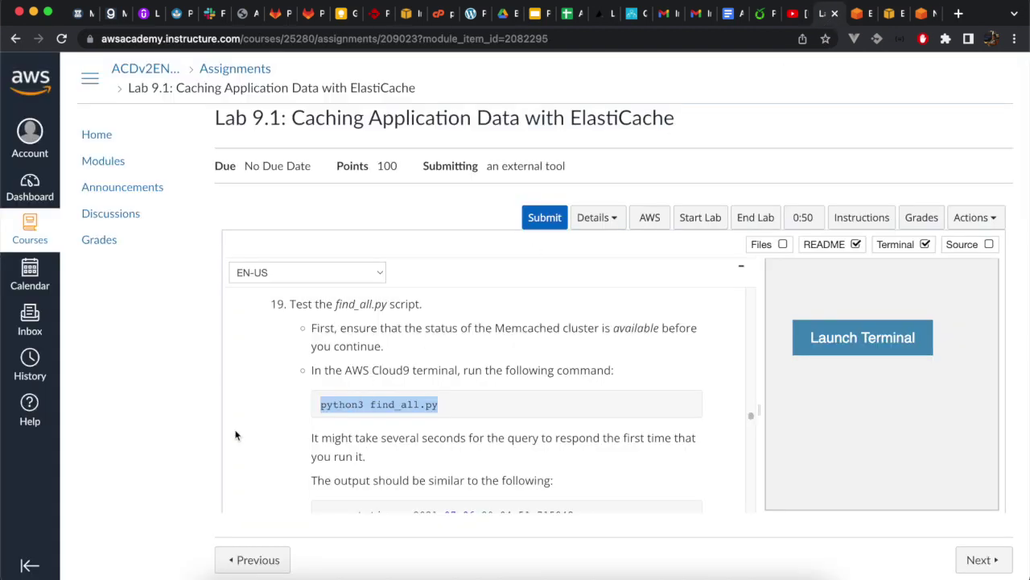
{"action": "scroll", "coordinate": [235, 435], "scroll_direction": "down", "scroll_amount": 5}
{"action": "scroll", "coordinate": [270, 424], "scroll_direction": "down", "scroll_amount": 10}
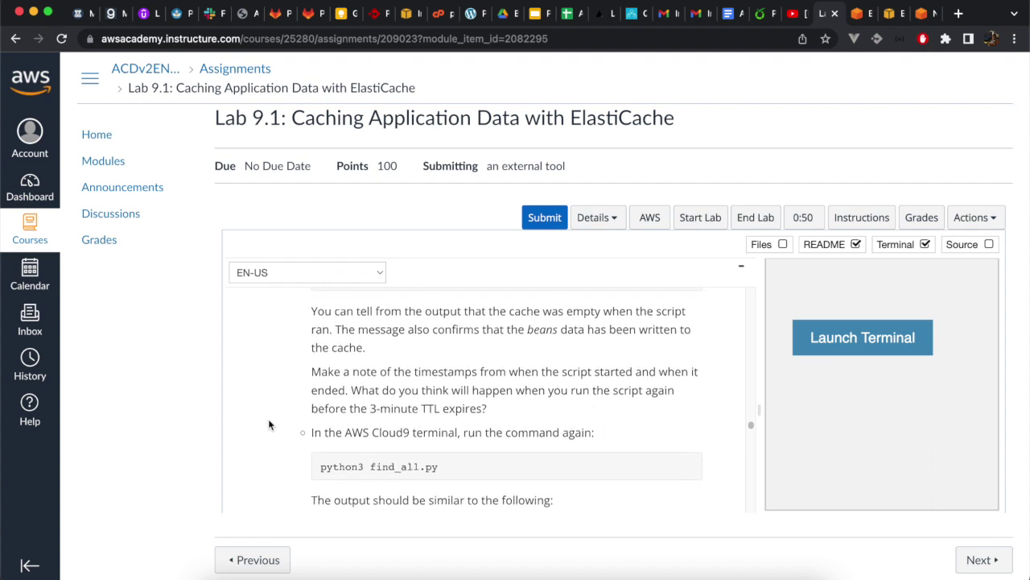
{"action": "scroll", "coordinate": [270, 424], "scroll_direction": "down", "scroll_amount": 3}
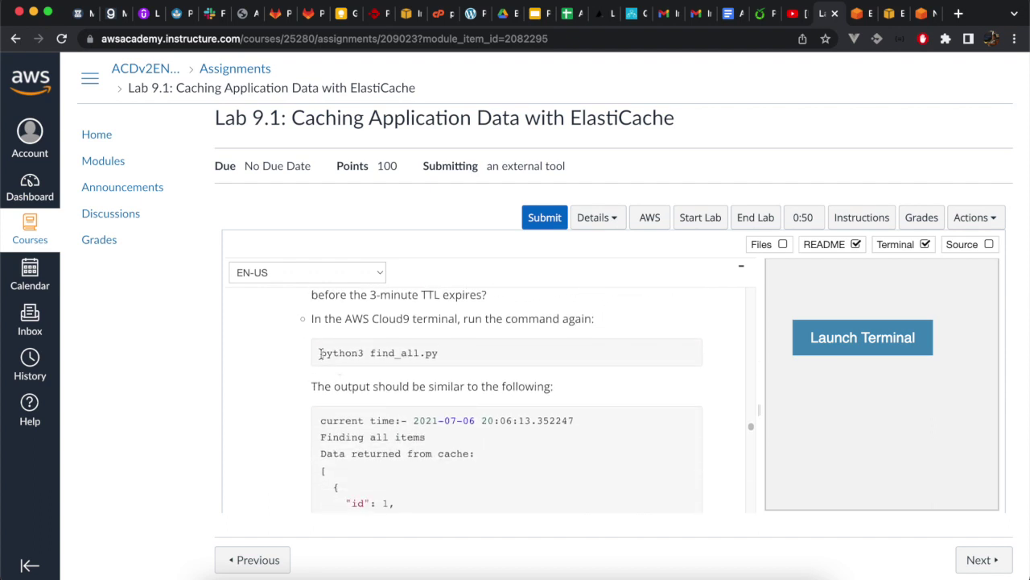
{"action": "left_click_drag", "start_coordinate": [319, 352], "coordinate": [454, 354]}
{"action": "key", "text": "super+c"}
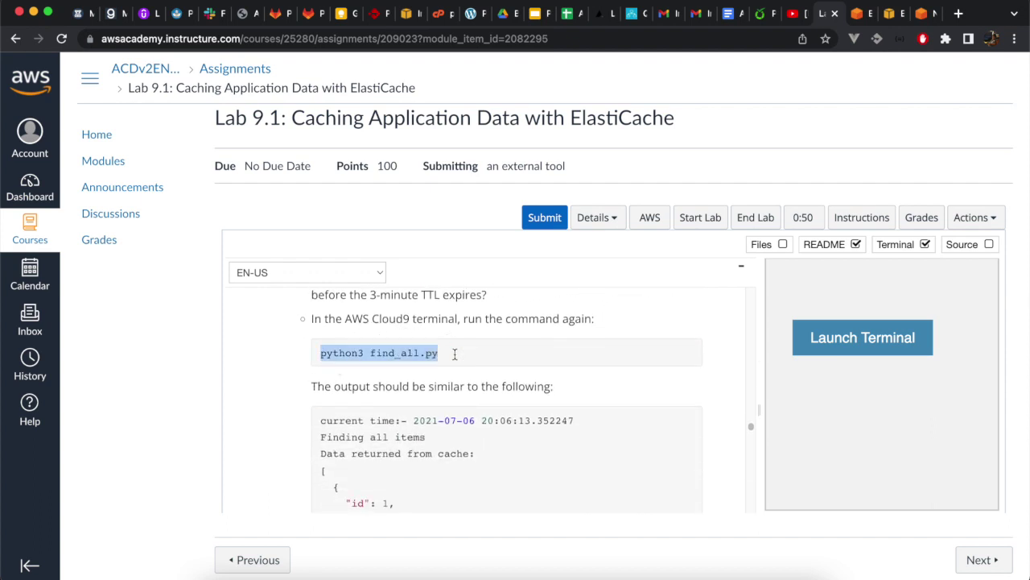
{"action": "left_click", "coordinate": [926, 21]}
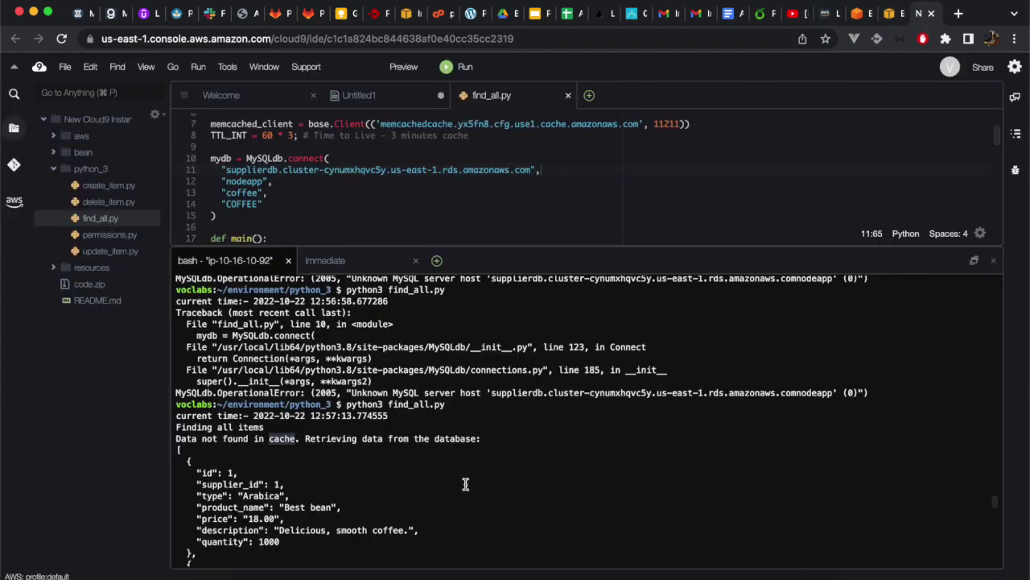
{"action": "scroll", "coordinate": [447, 503], "scroll_direction": "down", "scroll_amount": 15}
{"action": "key", "text": "super+v"}
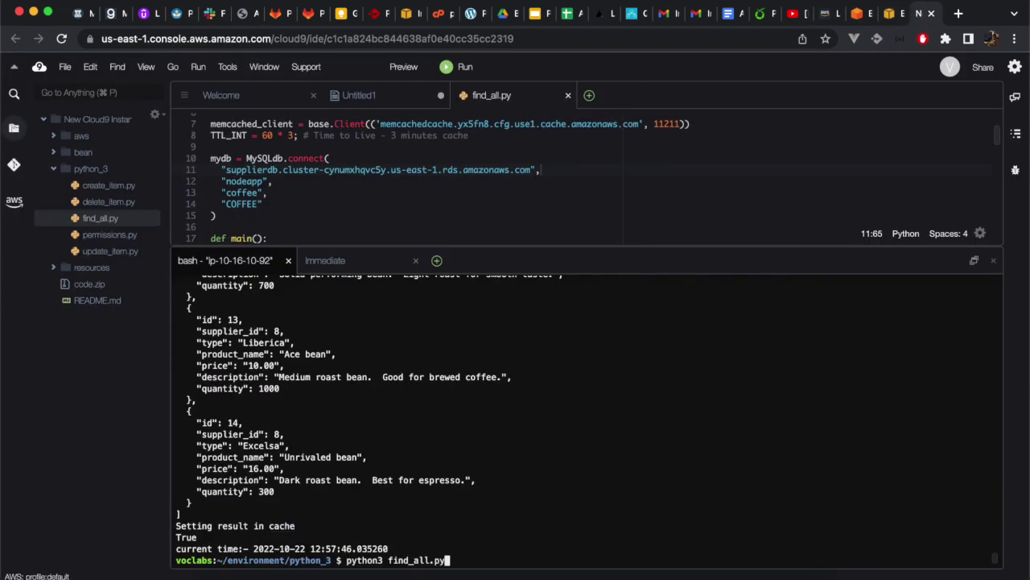
{"action": "key", "text": "Return"}
- Examine the second find_all.py run's output from its beginning and highlight the line stating the data source
{"action": "scroll", "coordinate": [435, 393], "scroll_direction": "up", "scroll_amount": 10}
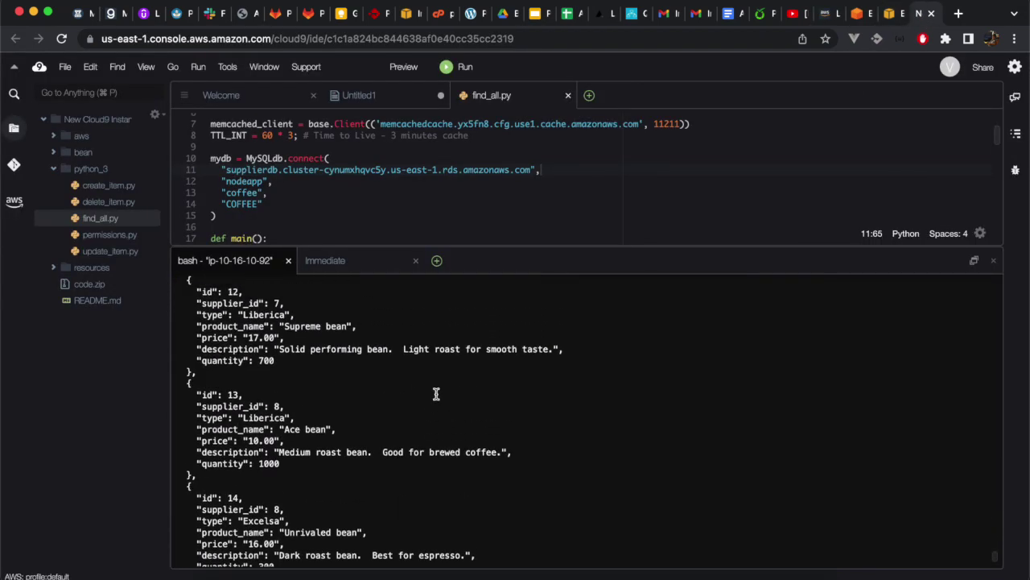
{"action": "scroll", "coordinate": [435, 392], "scroll_direction": "up", "scroll_amount": 15}
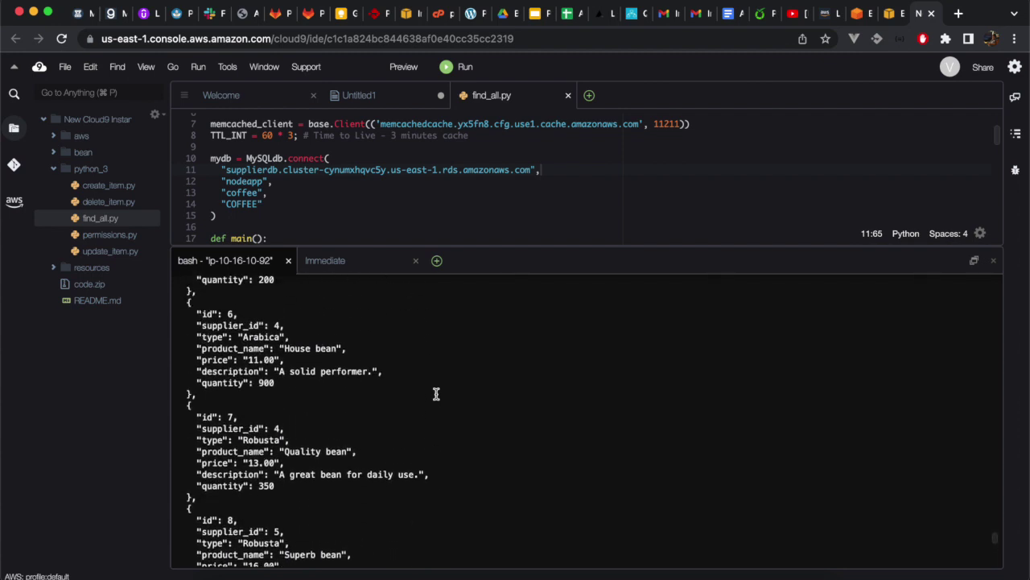
{"action": "scroll", "coordinate": [436, 393], "scroll_direction": "up", "scroll_amount": 6}
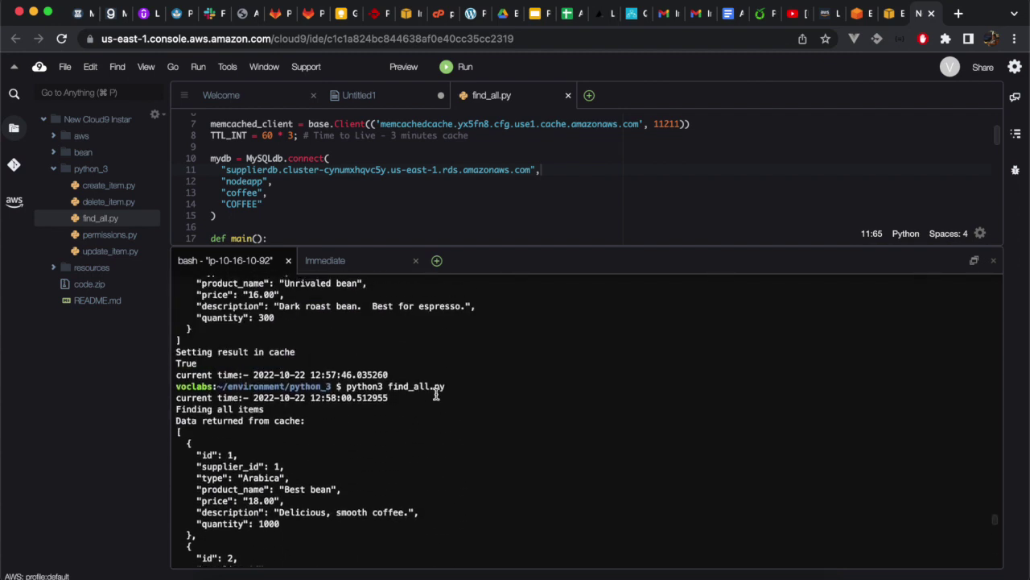
{"action": "scroll", "coordinate": [435, 393], "scroll_direction": "down", "scroll_amount": 4}
{"action": "scroll", "coordinate": [436, 393], "scroll_direction": "up", "scroll_amount": 3}
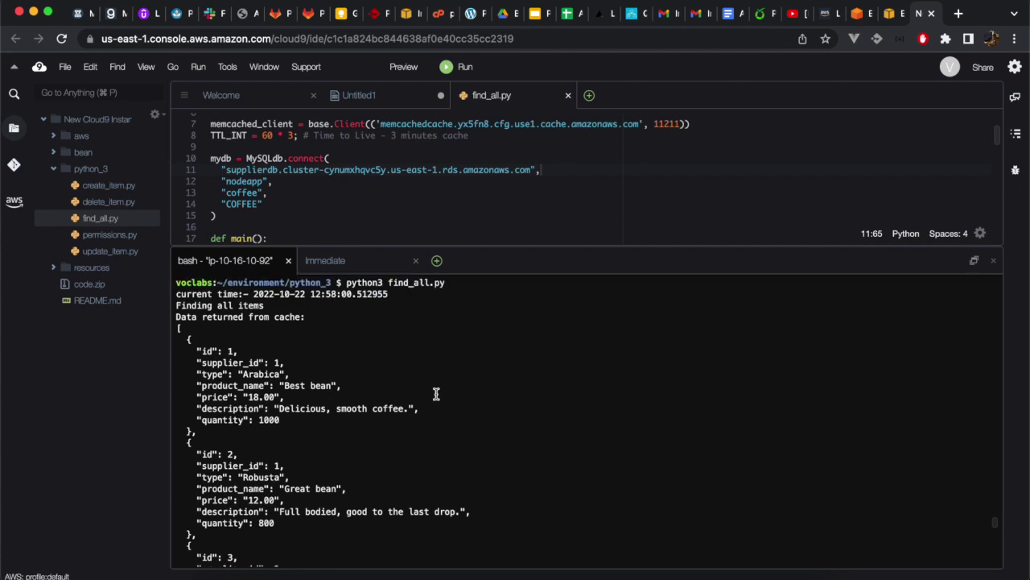
{"action": "scroll", "coordinate": [436, 393], "scroll_direction": "down", "scroll_amount": 1}
{"action": "left_click", "coordinate": [217, 308]}
{"action": "left_click_drag", "start_coordinate": [217, 308], "coordinate": [318, 306]}
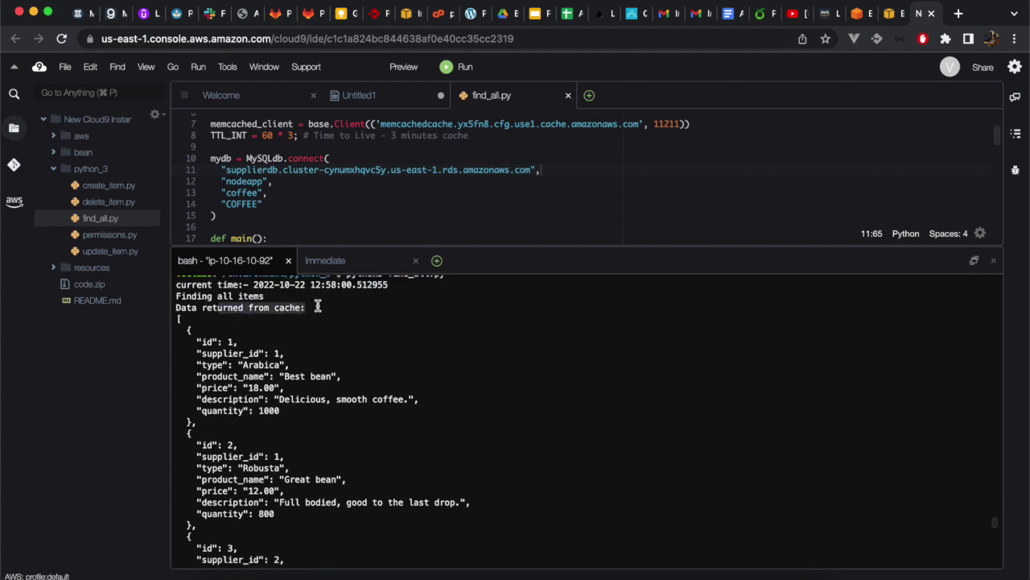
- Switch to the lab instructions and read Task 5: Updating data through step 20 on reviewing update_item.py
{"action": "left_click", "coordinate": [829, 13]}
{"action": "scroll", "coordinate": [300, 389], "scroll_direction": "down", "scroll_amount": 5}
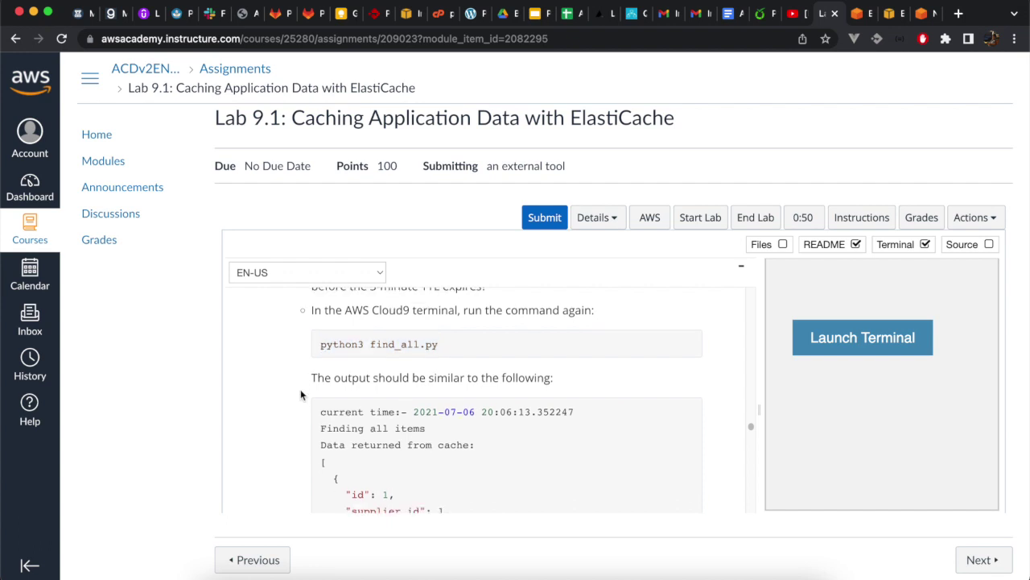
{"action": "scroll", "coordinate": [300, 388], "scroll_direction": "down", "scroll_amount": 5}
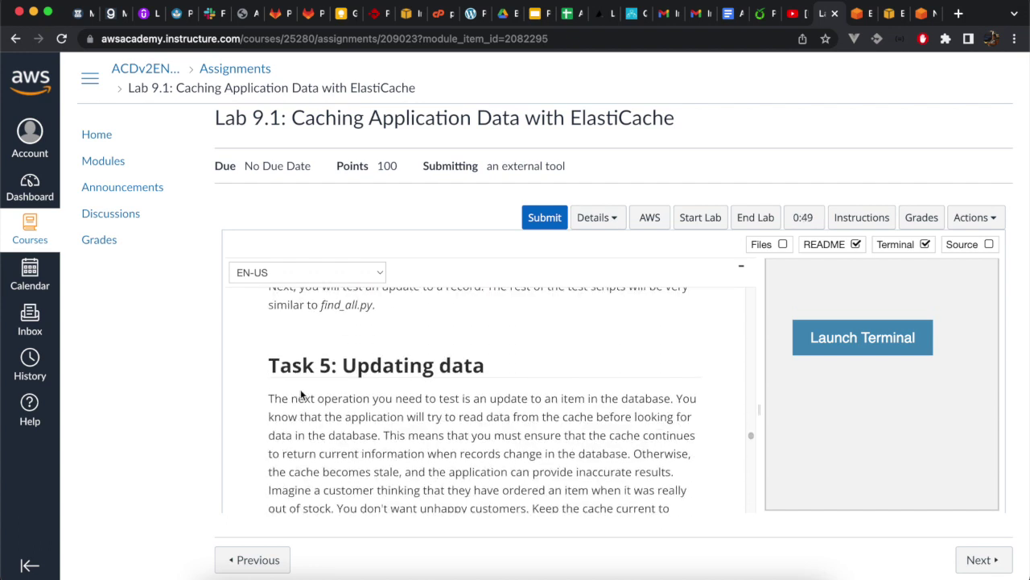
{"action": "scroll", "coordinate": [300, 392], "scroll_direction": "down", "scroll_amount": 2}
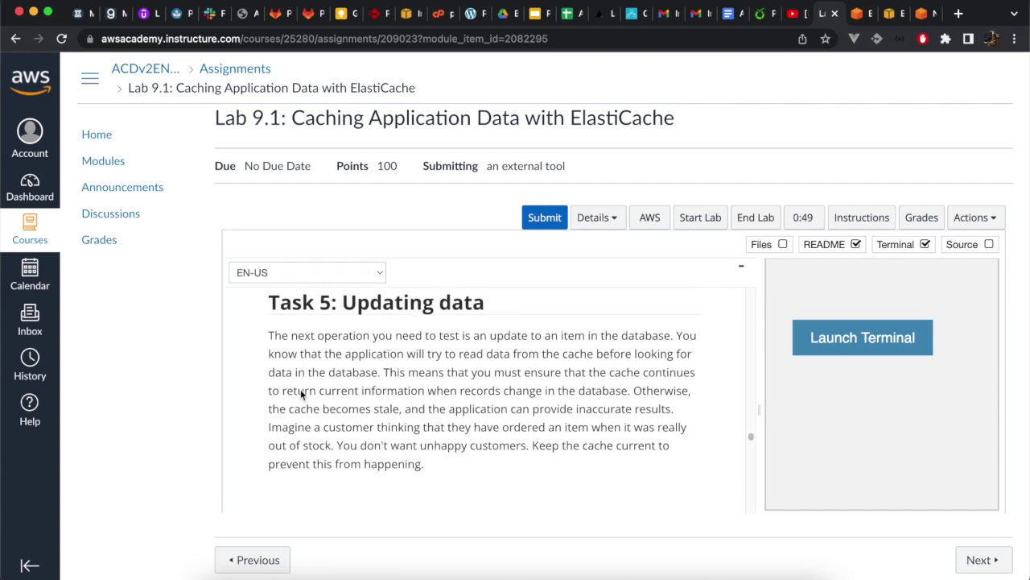
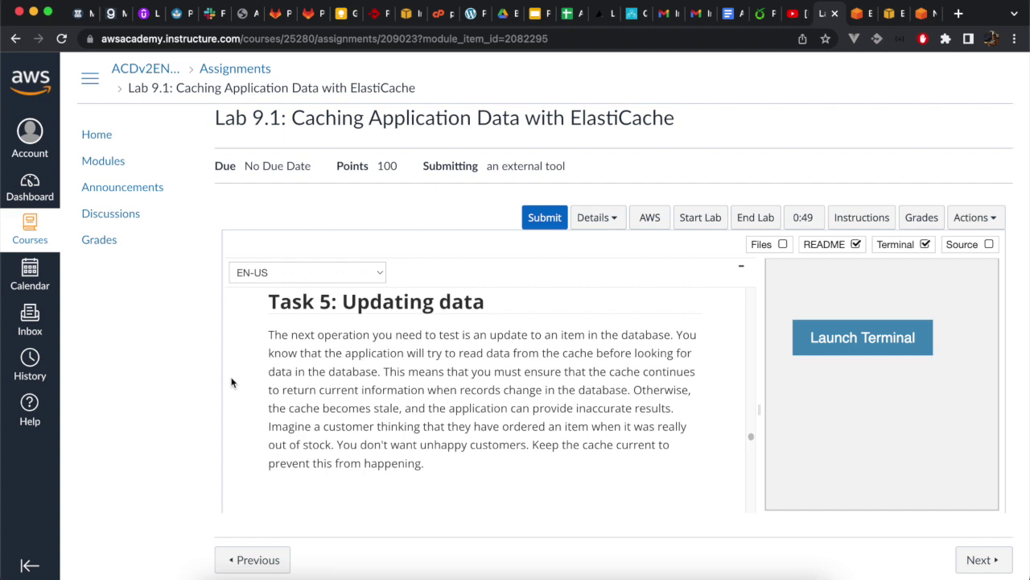
{"action": "scroll", "coordinate": [231, 382], "scroll_direction": "down", "scroll_amount": 5}
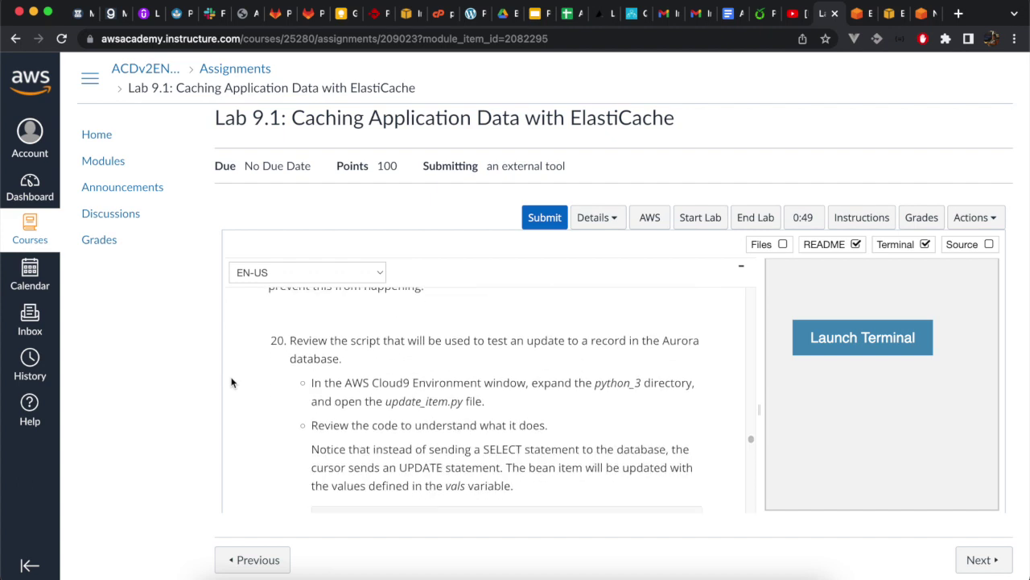
{"action": "scroll", "coordinate": [231, 383], "scroll_direction": "down", "scroll_amount": 1}
{"action": "scroll", "coordinate": [231, 382], "scroll_direction": "down", "scroll_amount": 1}
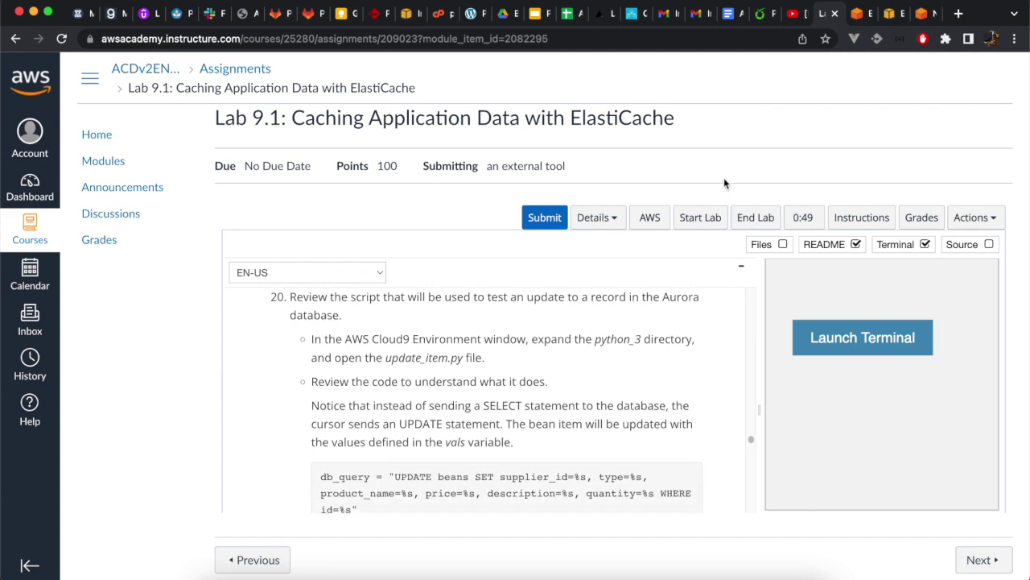
- Open update_item.py from the python_3 folder in Cloud9 and set the MySQLdb.connect host to supplierdb.cluster-cynumxhqvc5y.us-east-1.rds.amazonaws.com
{"action": "left_click", "coordinate": [924, 16]}
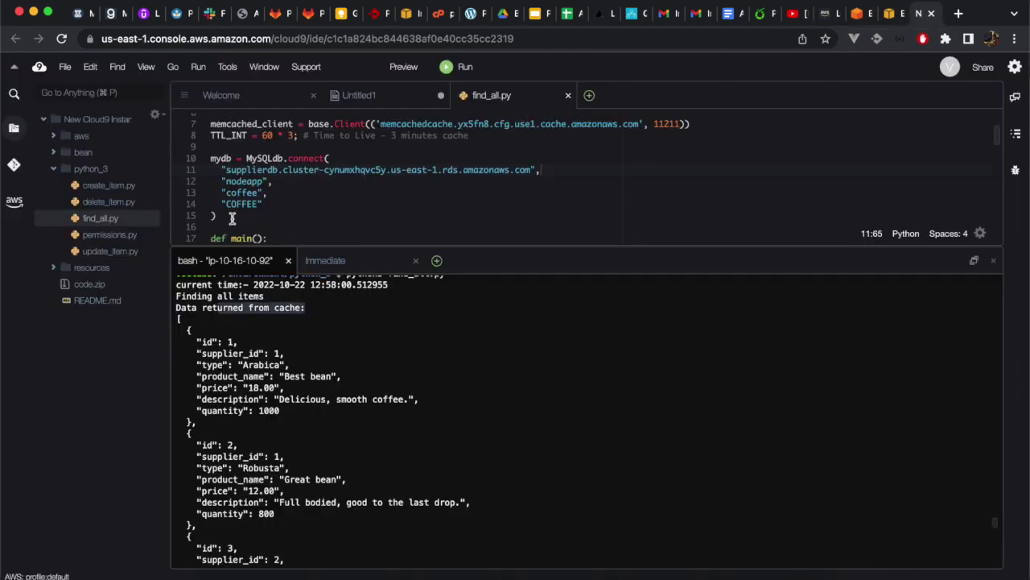
{"action": "double_click", "coordinate": [113, 251]}
{"action": "scroll", "coordinate": [383, 176], "scroll_direction": "down", "scroll_amount": 1}
{"action": "left_click", "coordinate": [358, 95]}
{"action": "left_click", "coordinate": [629, 95]}
{"action": "left_click_drag", "start_coordinate": [227, 180], "coordinate": [264, 181]}
{"action": "key", "text": "BackSpace"}
{"action": "type", "text": "supplierdb.cluster-cynumxhqvc5y.us-east-1.rds.amazonaws.com"}
- Replace the Memcached host placeholder in update_item.py with memcachedcache.yx5fn8.cfg.use1.cache.amazonaws.com, copied from the Untitled1 notes
{"action": "left_click", "coordinate": [358, 95]}
{"action": "left_click", "coordinate": [629, 95]}
{"action": "left_click", "coordinate": [427, 134]}
{"action": "key", "text": "BackSpace"}
{"action": "key", "text": "BackSpace"}
{"action": "key", "text": "BackSpace"}
{"action": "key", "text": "BackSpace"}
{"action": "key", "text": "BackSpace"}
{"action": "key", "text": "BackSpace"}
{"action": "key", "text": "BackSpace"}
{"action": "key", "text": "super+v"}
- Review the update_item.py code and the lab's explanation of its UPDATE query, cache deletion and write-through caching strategy
{"action": "scroll", "coordinate": [419, 157], "scroll_direction": "up", "scroll_amount": 1}
{"action": "scroll", "coordinate": [419, 157], "scroll_direction": "down", "scroll_amount": 10}
{"action": "scroll", "coordinate": [418, 157], "scroll_direction": "down", "scroll_amount": 4}
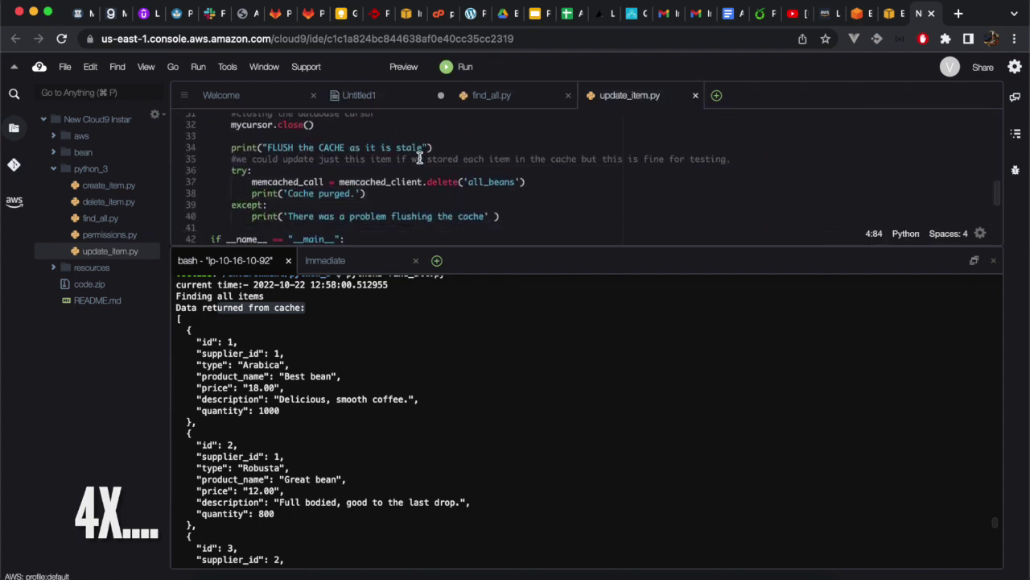
{"action": "scroll", "coordinate": [419, 157], "scroll_direction": "up", "scroll_amount": 15}
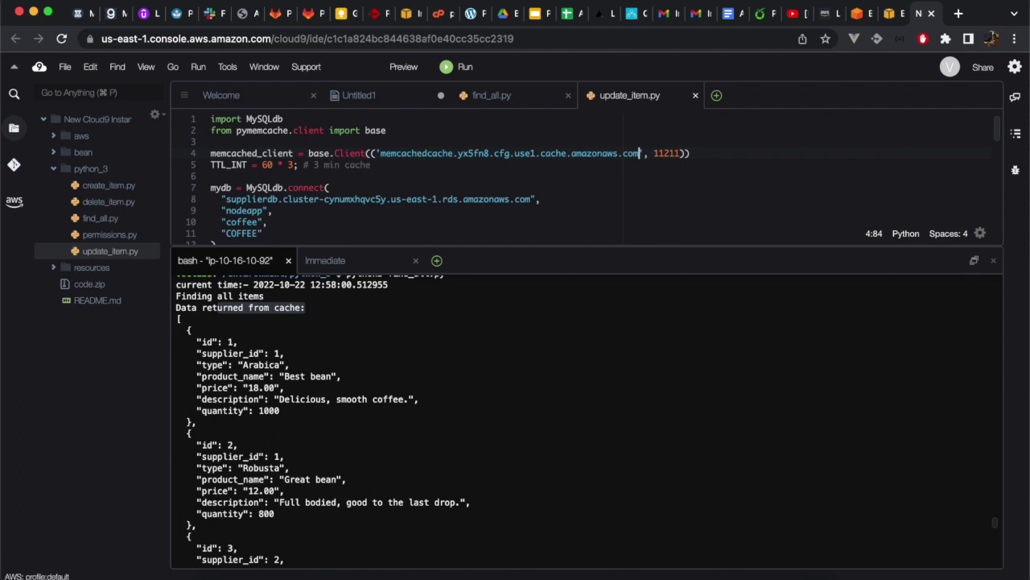
{"action": "left_click", "coordinate": [830, 14]}
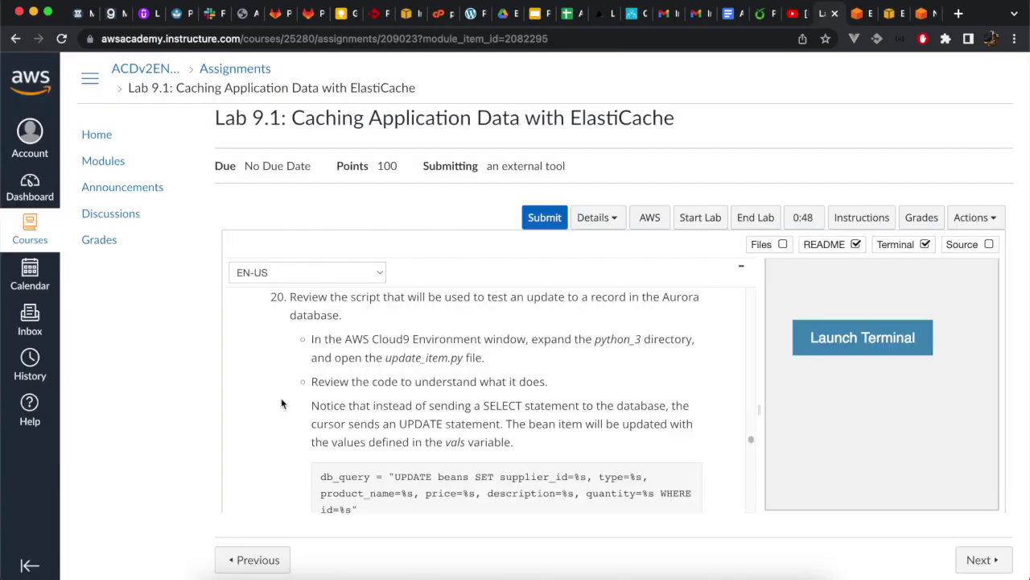
{"action": "scroll", "coordinate": [281, 398], "scroll_direction": "down", "scroll_amount": 2}
{"action": "scroll", "coordinate": [280, 403], "scroll_direction": "down", "scroll_amount": 1}
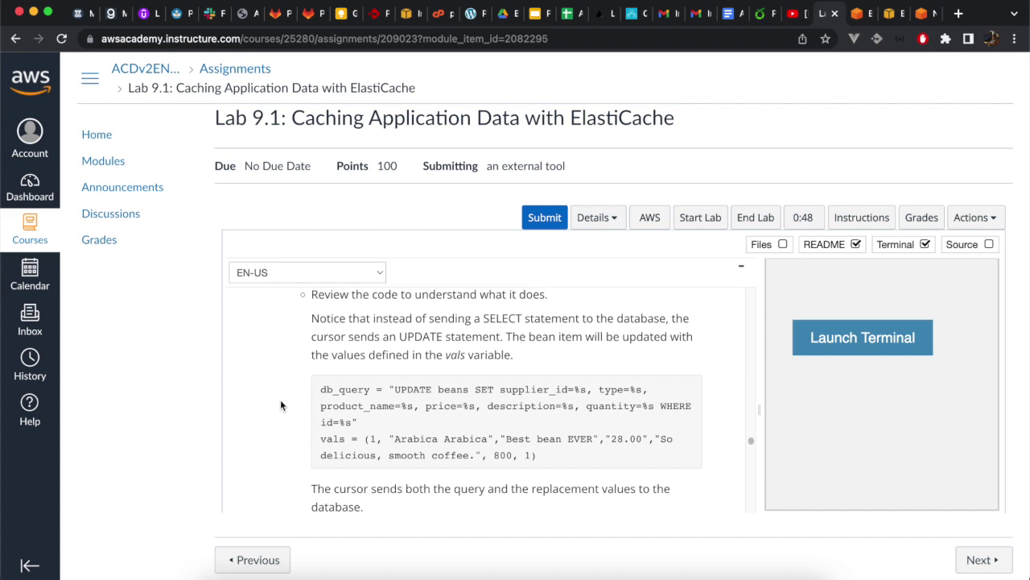
{"action": "scroll", "coordinate": [280, 401], "scroll_direction": "down", "scroll_amount": 5}
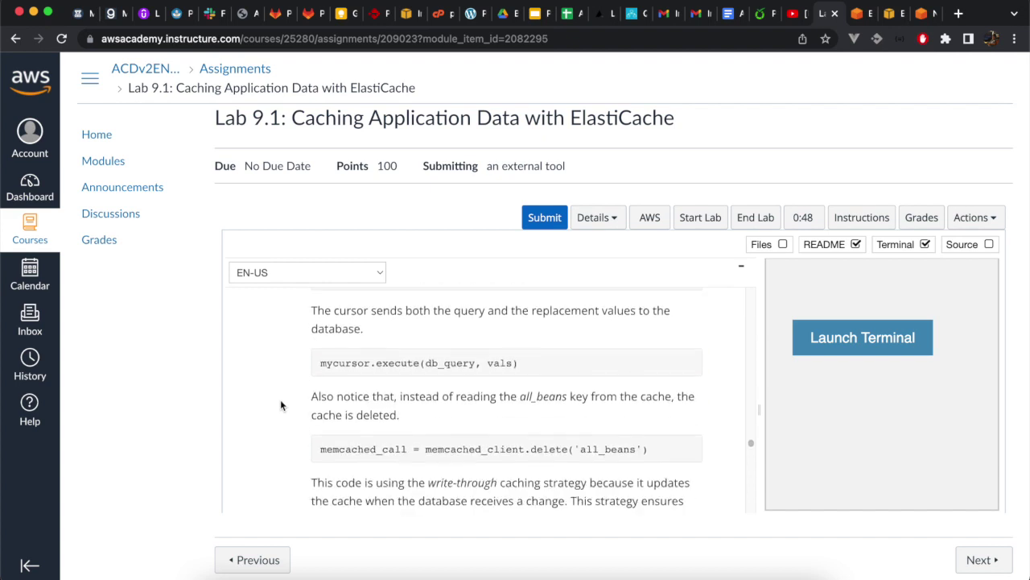
{"action": "scroll", "coordinate": [281, 404], "scroll_direction": "down", "scroll_amount": 7}
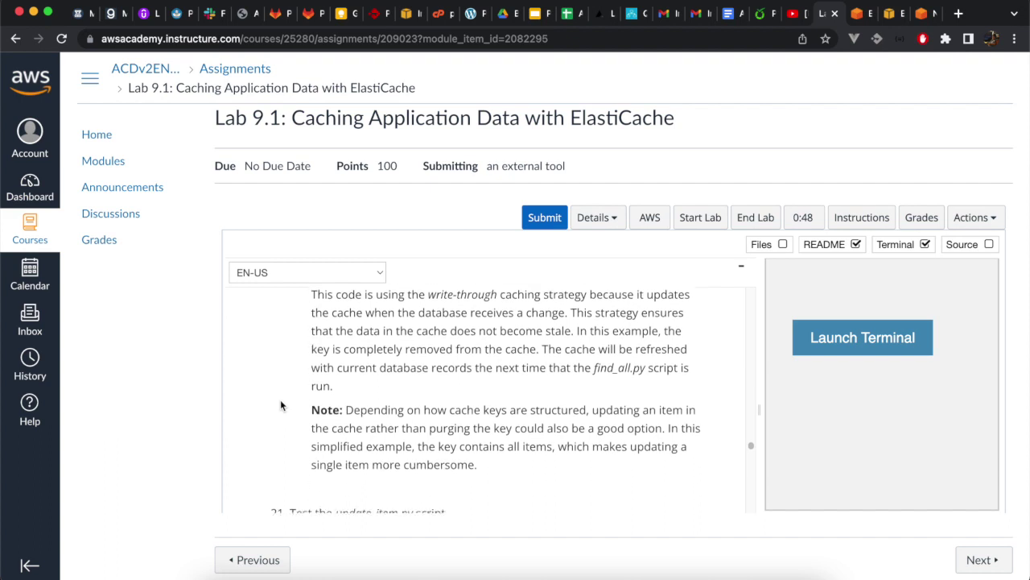
- Copy the command from lab step 21 and run python3 update_item.py in the Cloud9 terminal
{"action": "scroll", "coordinate": [280, 403], "scroll_direction": "down", "scroll_amount": 3}
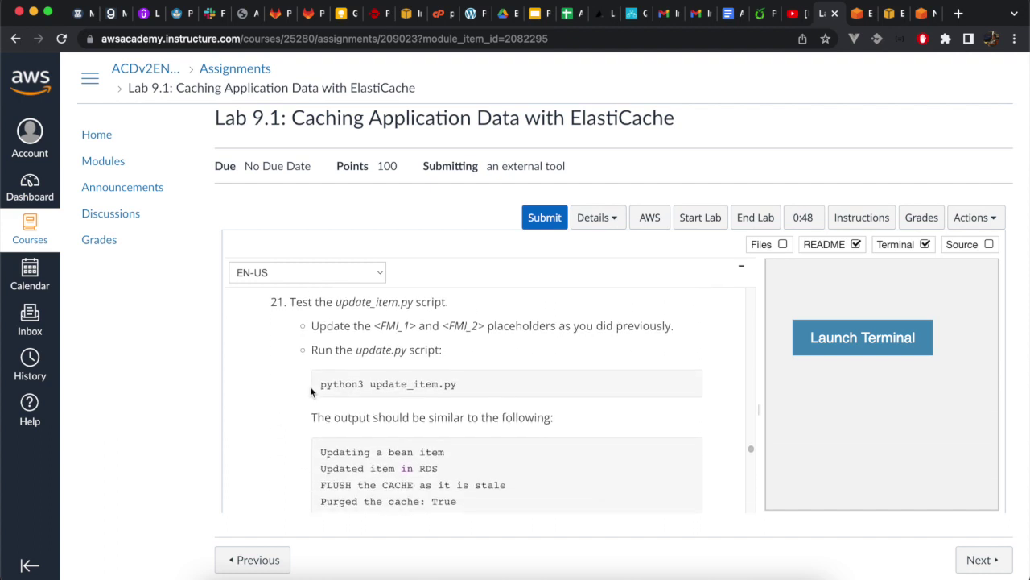
{"action": "left_click_drag", "start_coordinate": [319, 384], "coordinate": [472, 385]}
{"action": "key", "text": "super+c"}
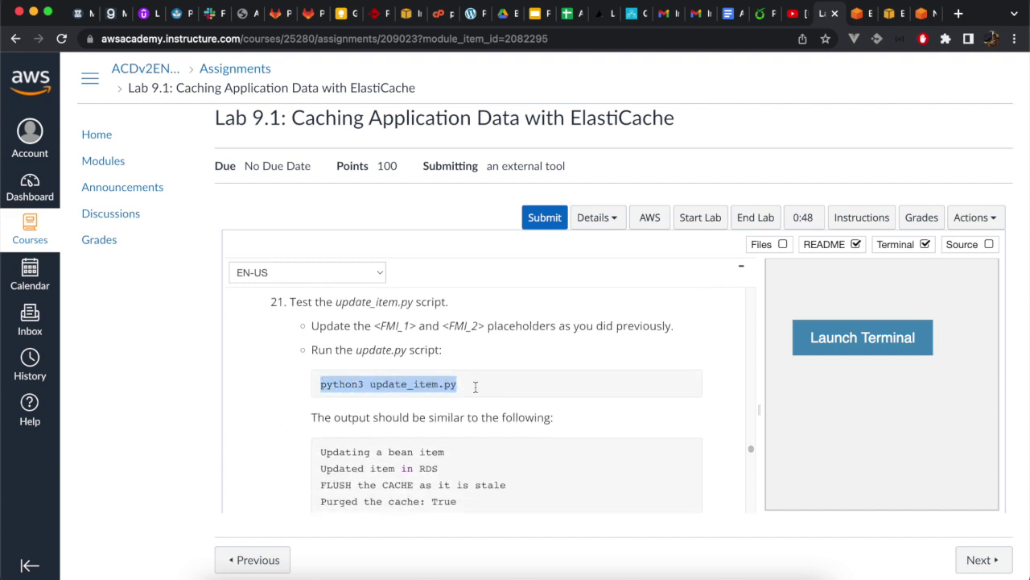
{"action": "left_click", "coordinate": [921, 14]}
{"action": "scroll", "coordinate": [644, 455], "scroll_direction": "down", "scroll_amount": 15}
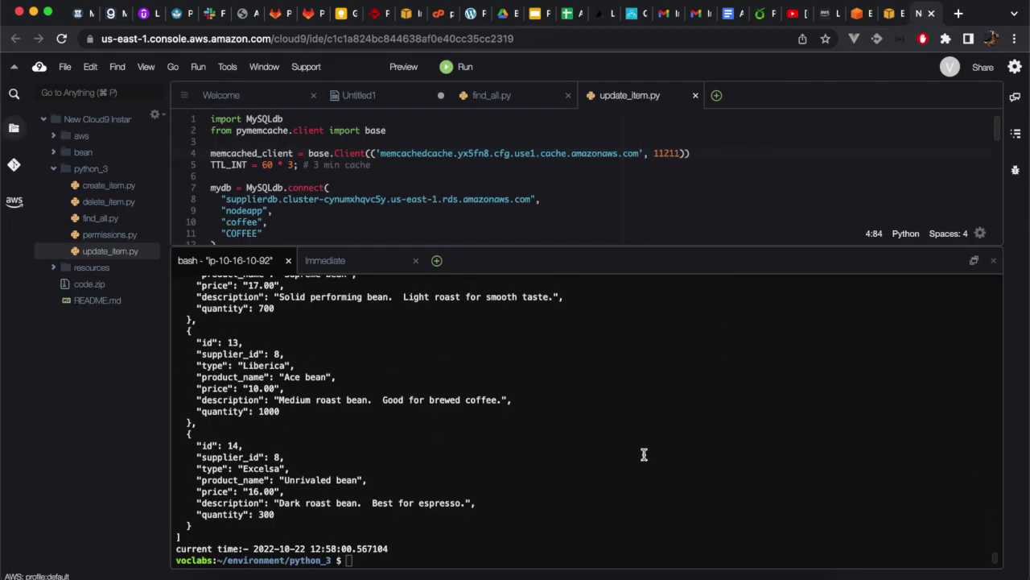
{"action": "key", "text": "super+v"}
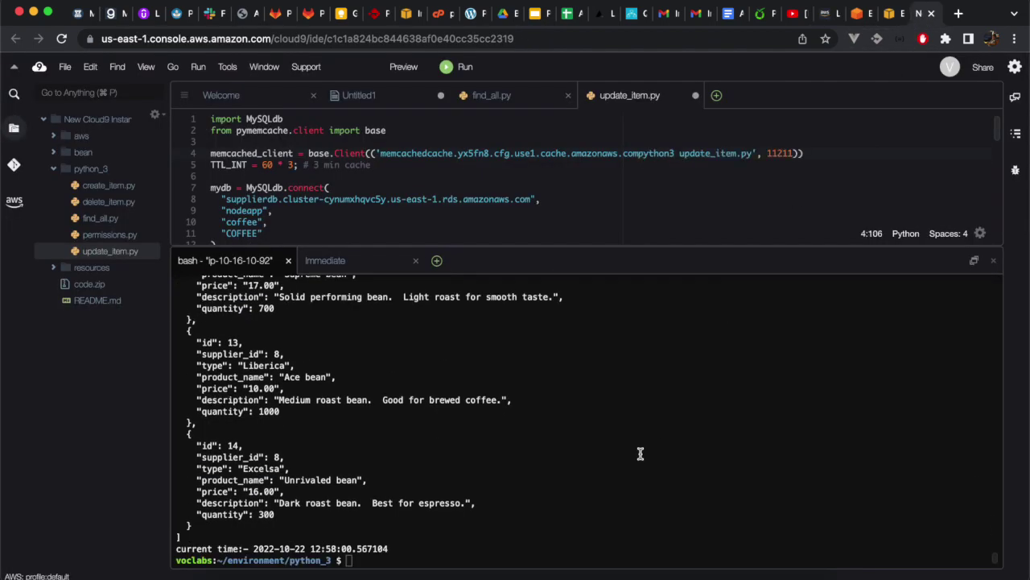
{"action": "left_click", "coordinate": [456, 555]}
{"action": "key", "text": "super+v"}
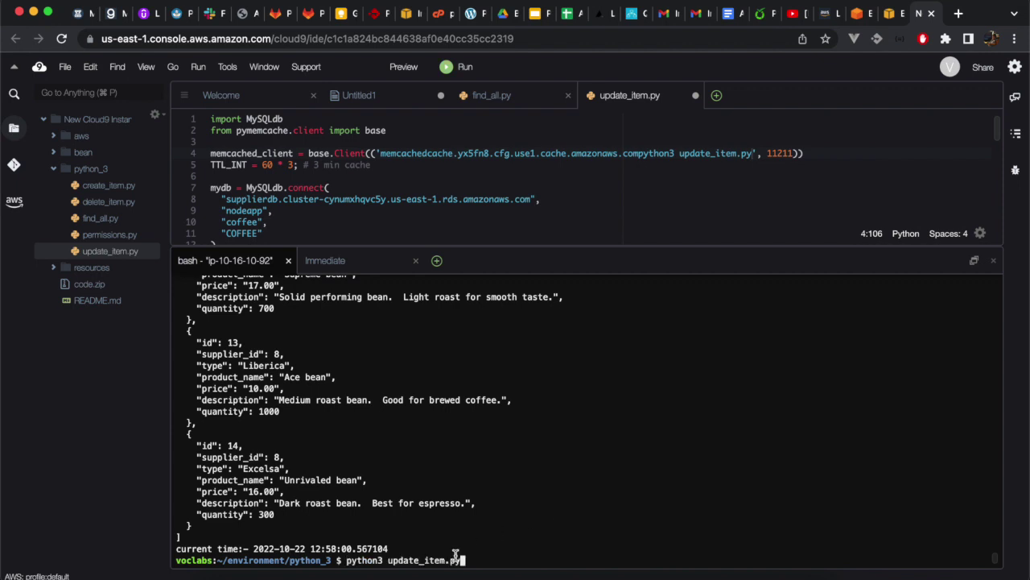
{"action": "key", "text": "Return"}
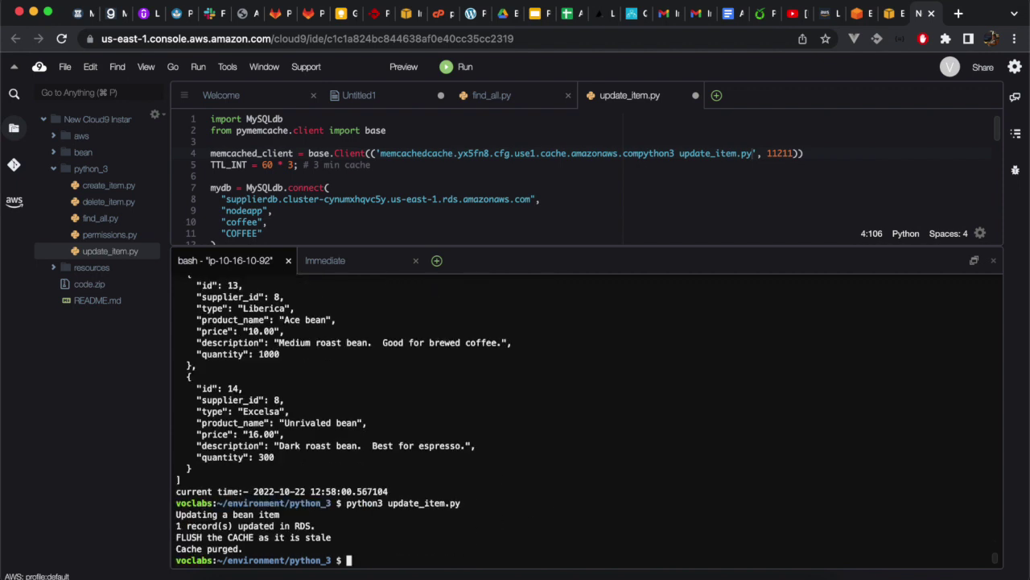
- Check lab step 22 on testing the cache refresh and rerun python3 find_all.py in the Cloud9 terminal
{"action": "left_click", "coordinate": [820, 13]}
{"action": "left_click", "coordinate": [557, 338]}
{"action": "scroll", "coordinate": [557, 338], "scroll_direction": "down", "scroll_amount": 5}
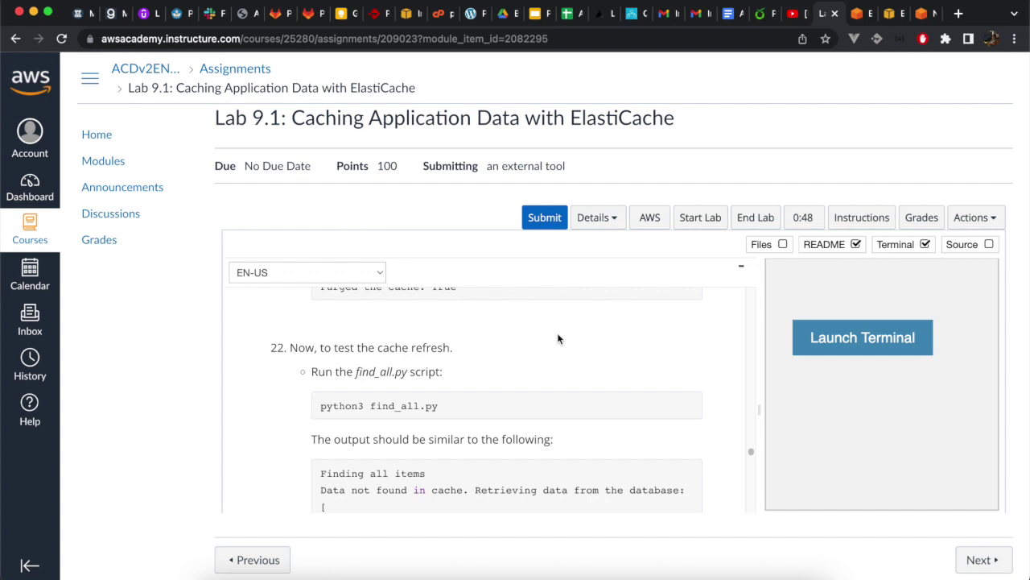
{"action": "scroll", "coordinate": [558, 337], "scroll_direction": "down", "scroll_amount": 1}
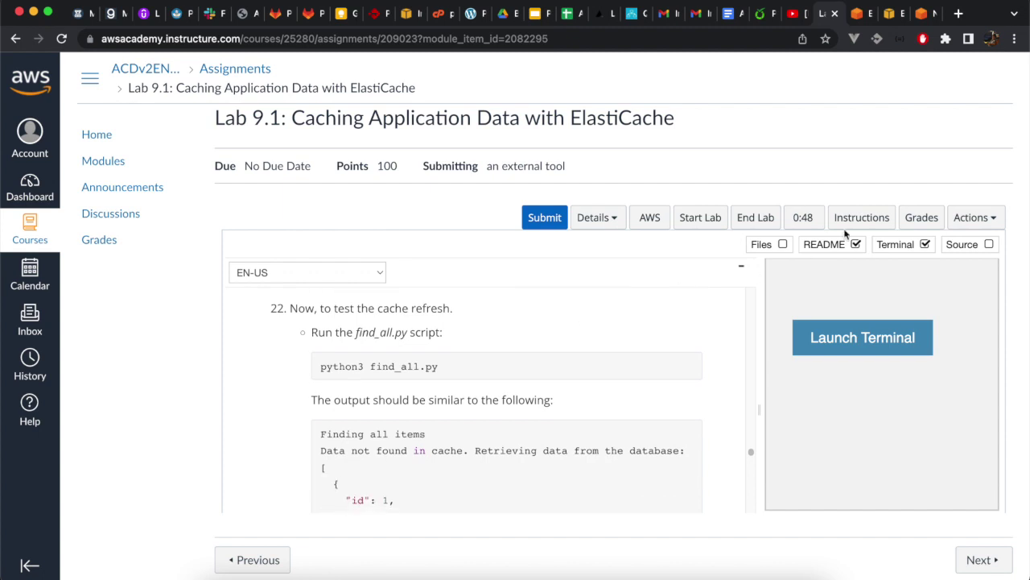
{"action": "left_click", "coordinate": [922, 13]}
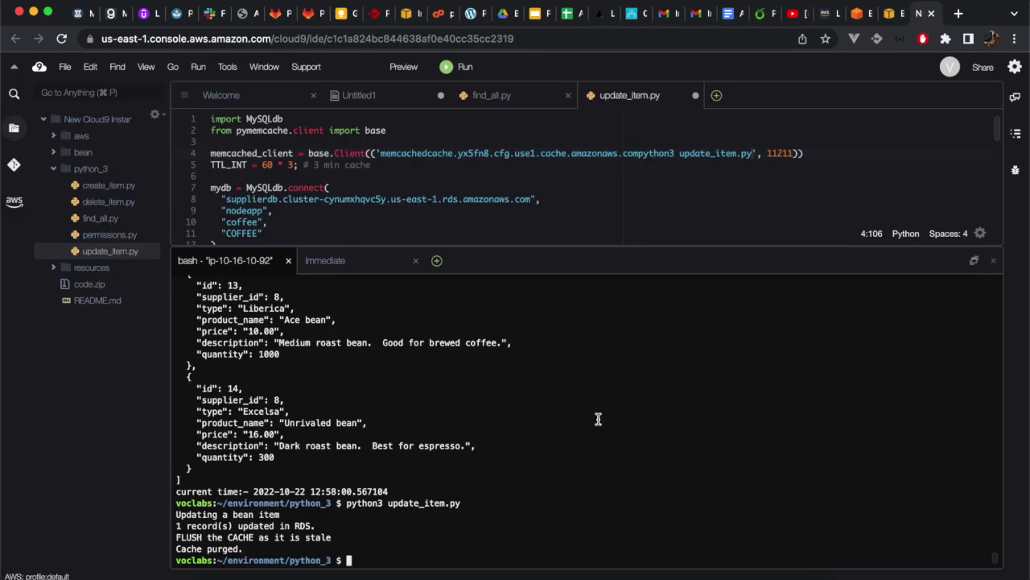
{"action": "key", "text": "Up"}
{"action": "key", "text": "Up"}
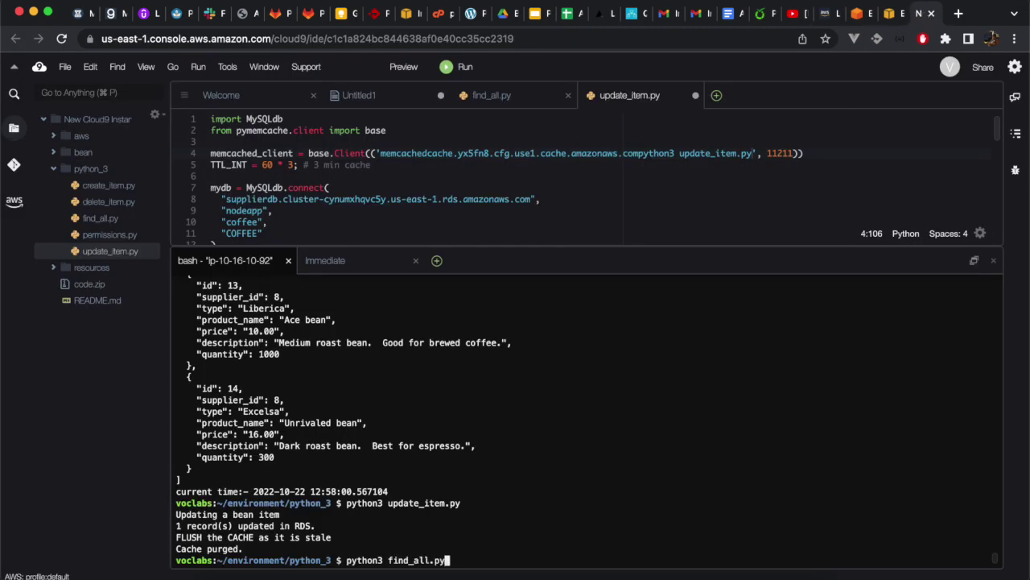
{"action": "key", "text": "Return"}
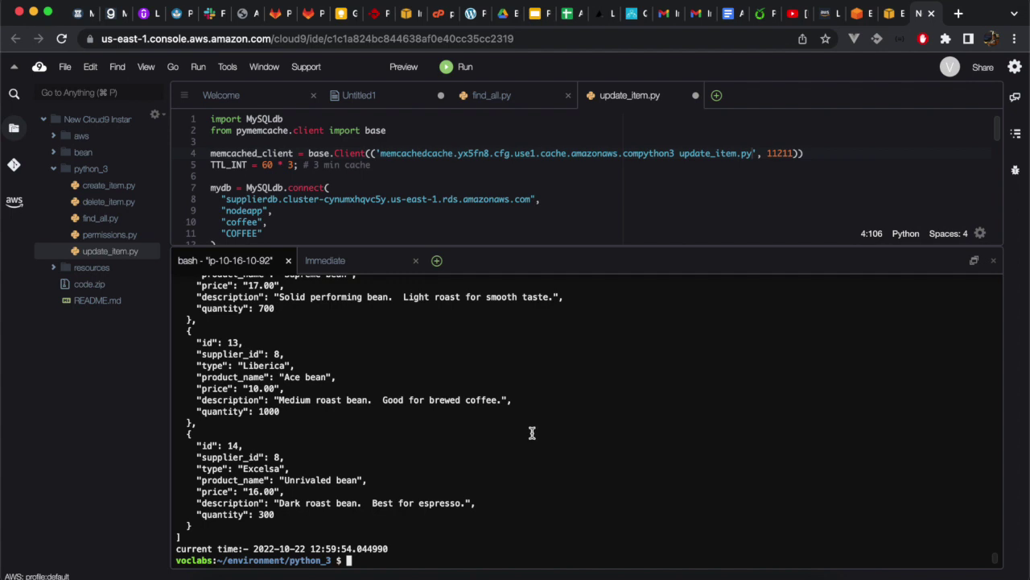
- Compare the update_item.py and find_all.py terminal output with the expected output shown in lab steps 21 and 22
{"action": "scroll", "coordinate": [531, 432], "scroll_direction": "up", "scroll_amount": 10}
{"action": "scroll", "coordinate": [532, 433], "scroll_direction": "up", "scroll_amount": 12}
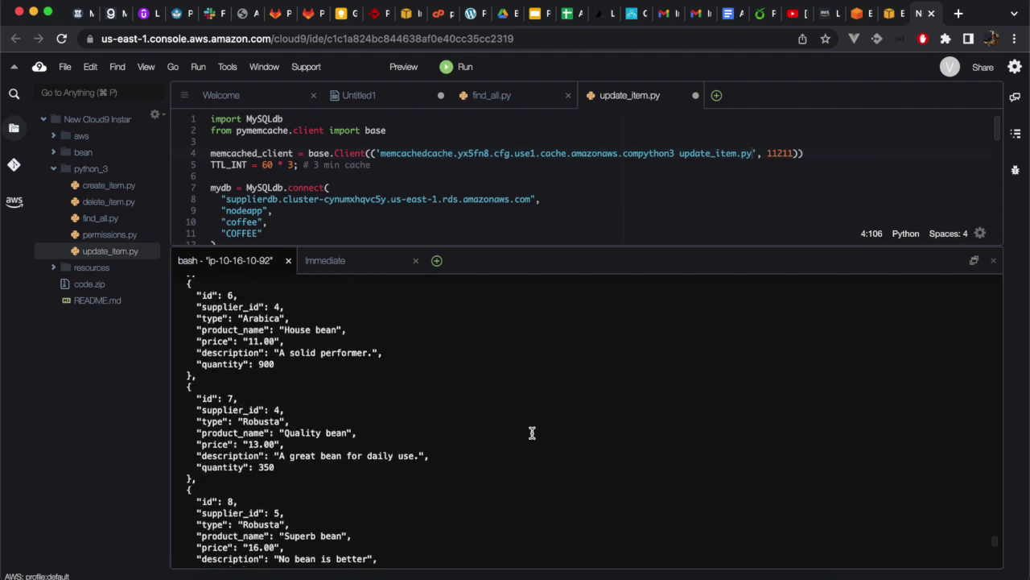
{"action": "scroll", "coordinate": [531, 432], "scroll_direction": "up", "scroll_amount": 10}
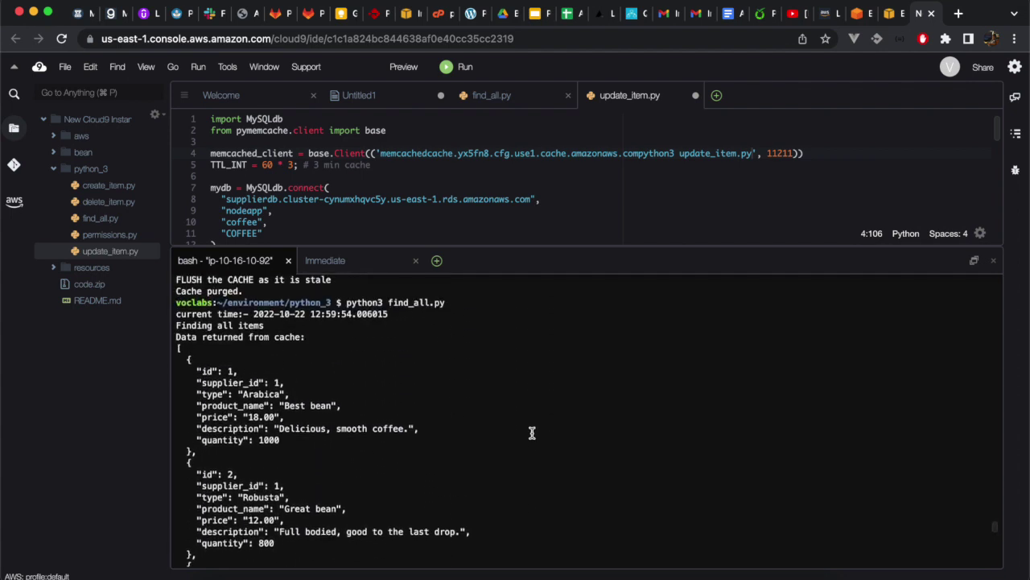
{"action": "scroll", "coordinate": [531, 433], "scroll_direction": "down", "scroll_amount": 4}
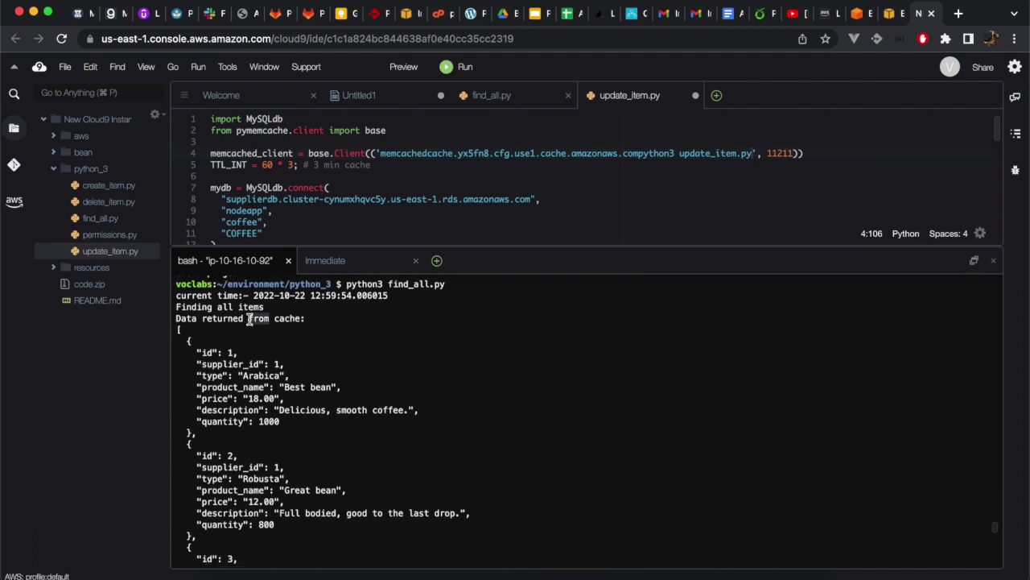
{"action": "left_click", "coordinate": [818, 15]}
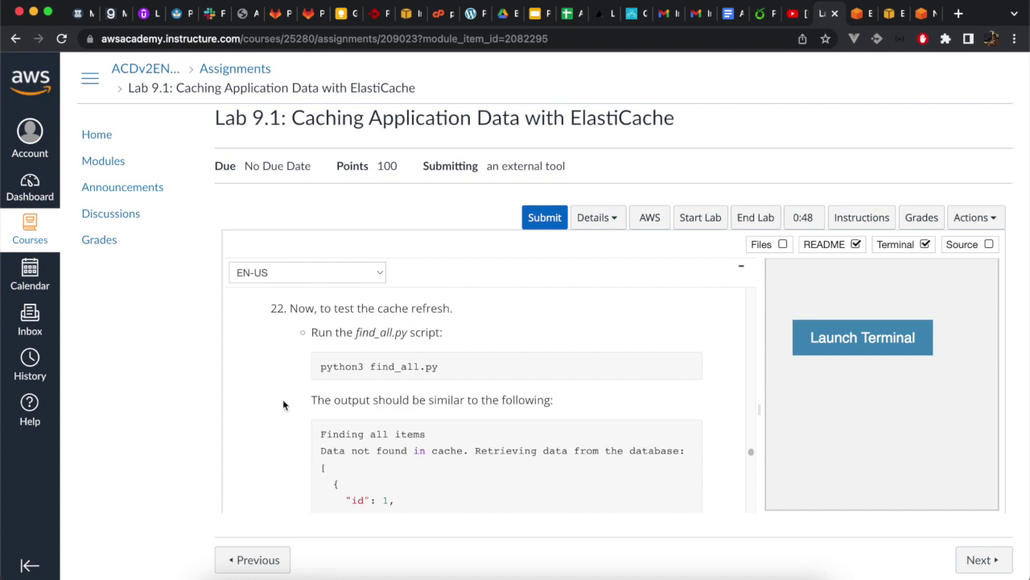
{"action": "scroll", "coordinate": [282, 399], "scroll_direction": "down", "scroll_amount": 1}
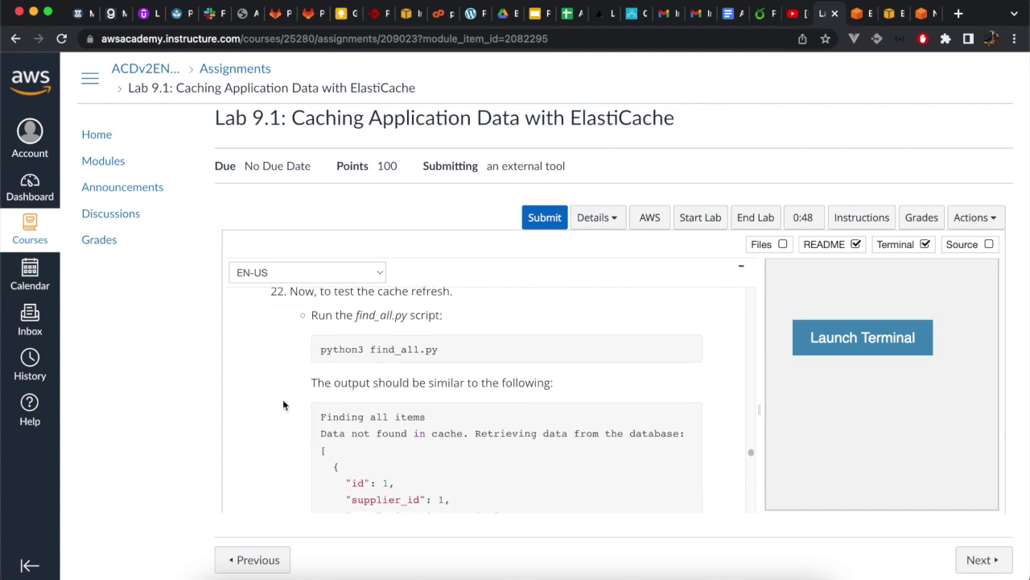
{"action": "scroll", "coordinate": [282, 401], "scroll_direction": "up", "scroll_amount": 3}
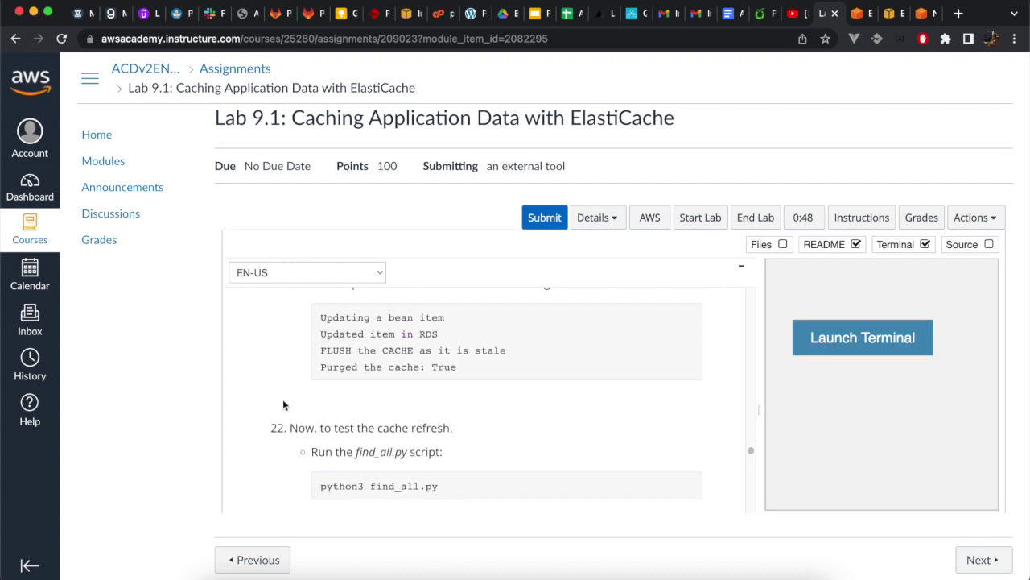
{"action": "scroll", "coordinate": [282, 405], "scroll_direction": "up", "scroll_amount": 2}
{"action": "scroll", "coordinate": [283, 405], "scroll_direction": "down", "scroll_amount": 1}
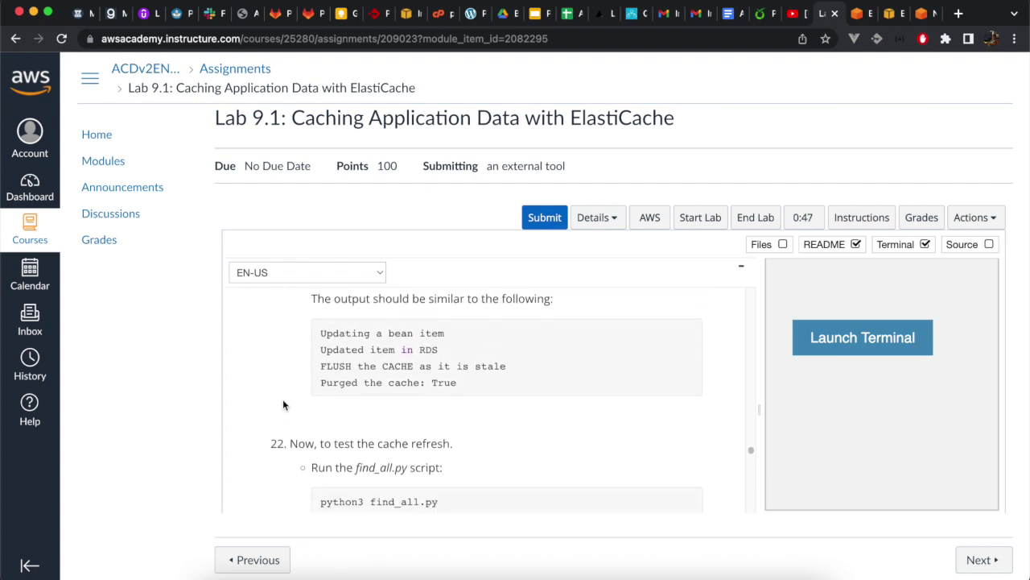
{"action": "left_click", "coordinate": [925, 14]}
{"action": "scroll", "coordinate": [508, 294], "scroll_direction": "up", "scroll_amount": 2}
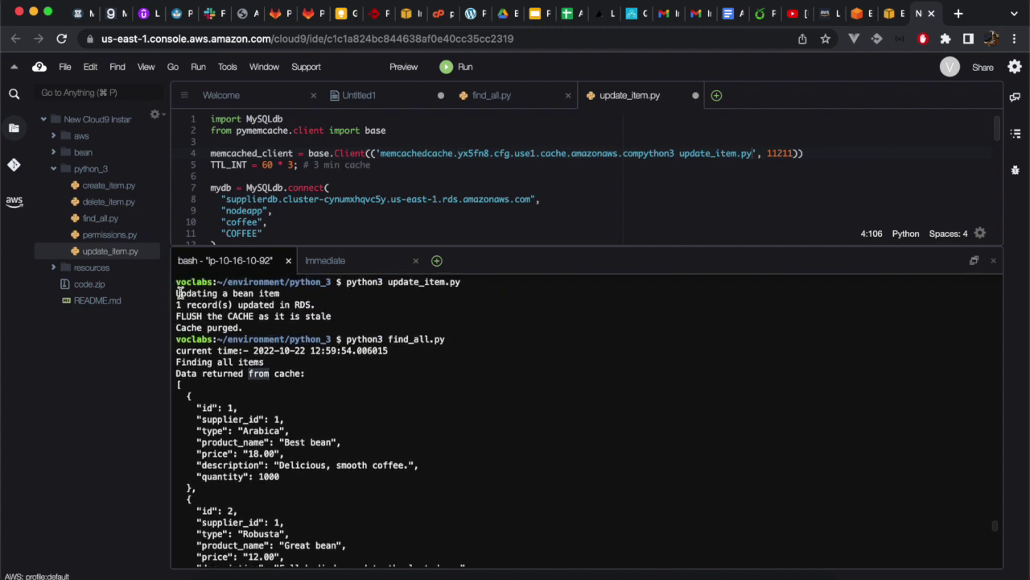
{"action": "left_click_drag", "start_coordinate": [176, 293], "coordinate": [252, 327]}
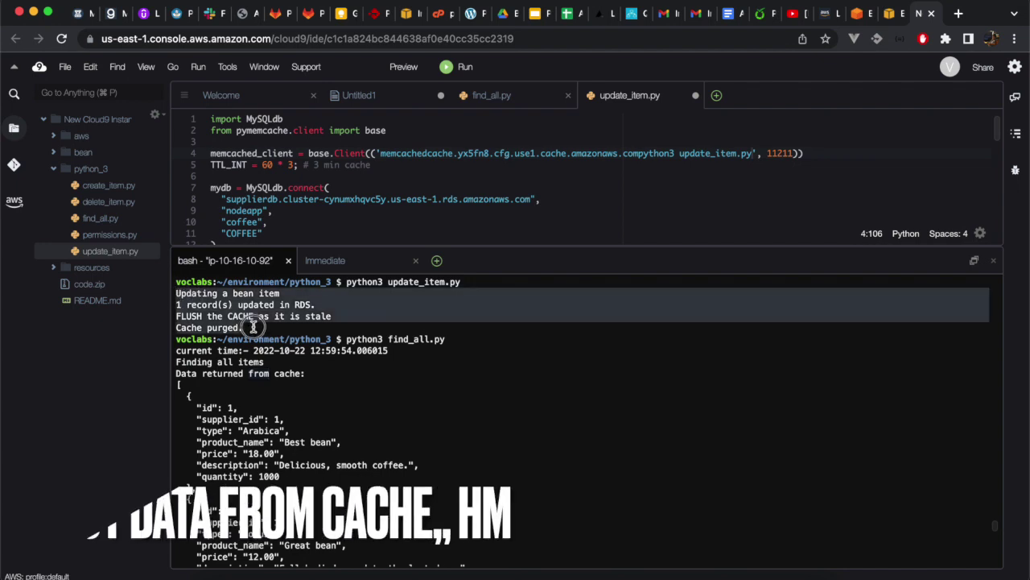
{"action": "scroll", "coordinate": [253, 327], "scroll_direction": "up", "scroll_amount": 2}
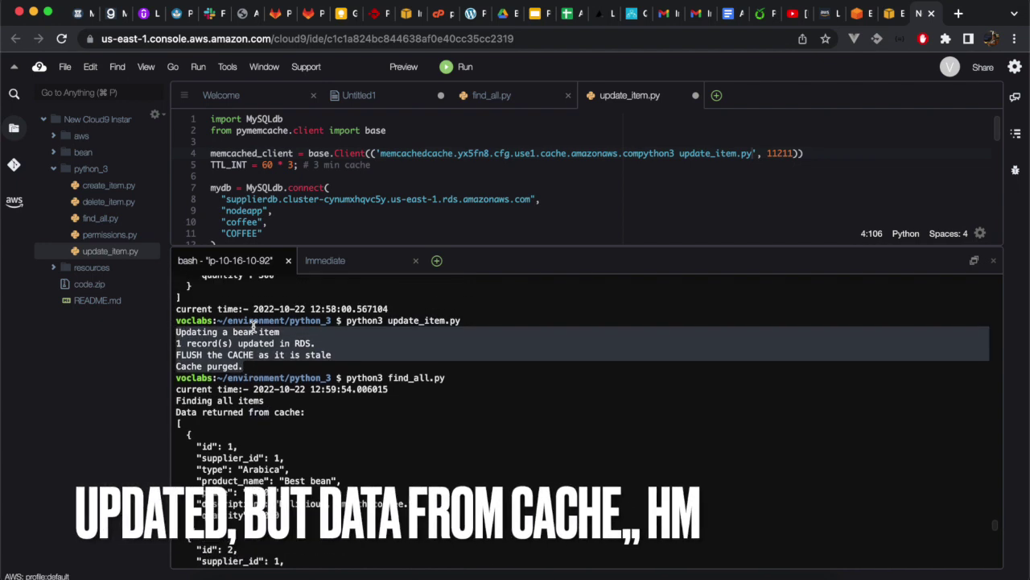
{"action": "scroll", "coordinate": [253, 327], "scroll_direction": "down", "scroll_amount": 5}
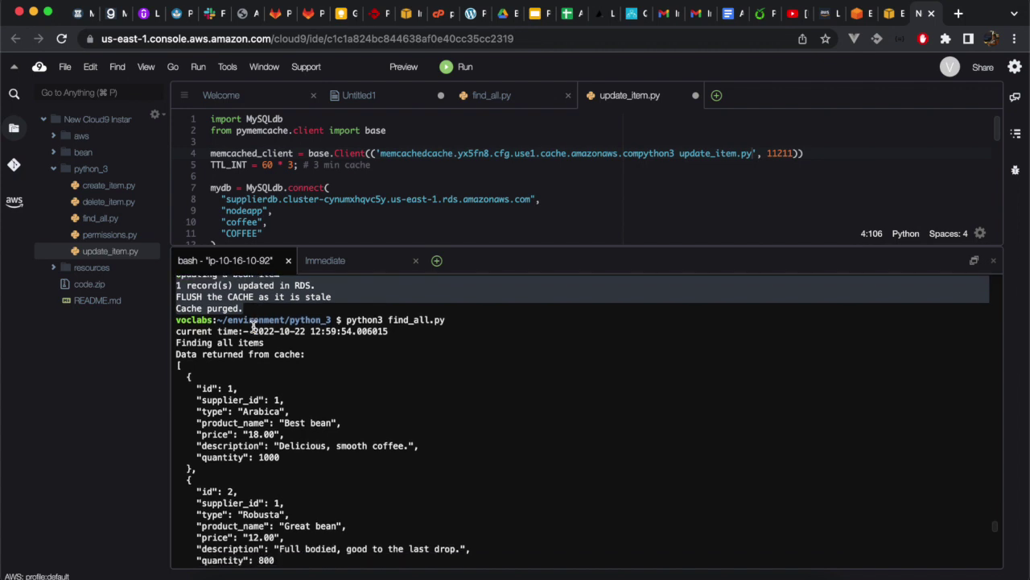
{"action": "scroll", "coordinate": [253, 326], "scroll_direction": "down", "scroll_amount": 1}
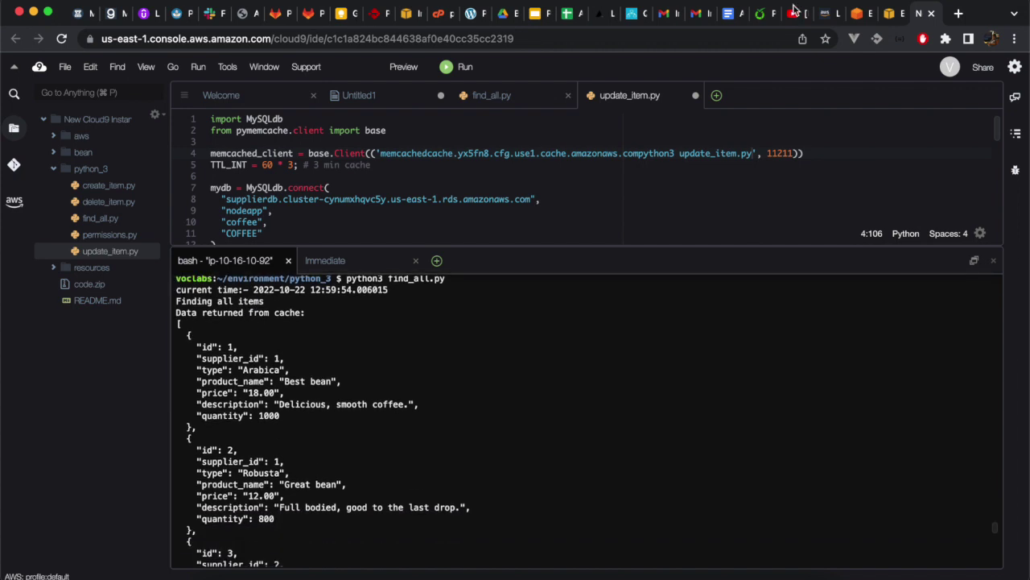
- Read the rest of lab step 22 and the Task 6 instructions on create_item.py and its INSERT query
{"action": "left_click", "coordinate": [827, 18]}
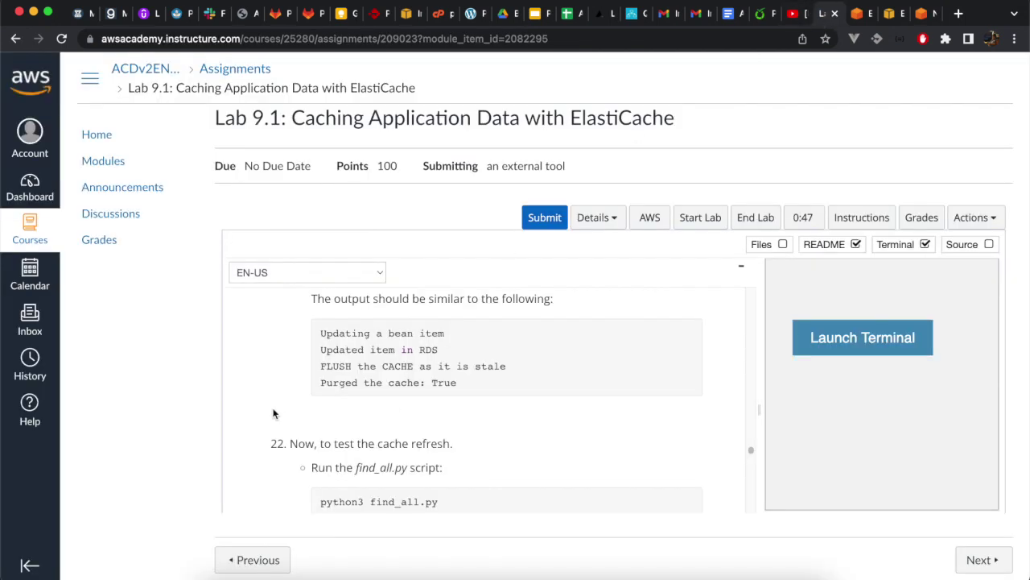
{"action": "scroll", "coordinate": [273, 414], "scroll_direction": "down", "scroll_amount": 5}
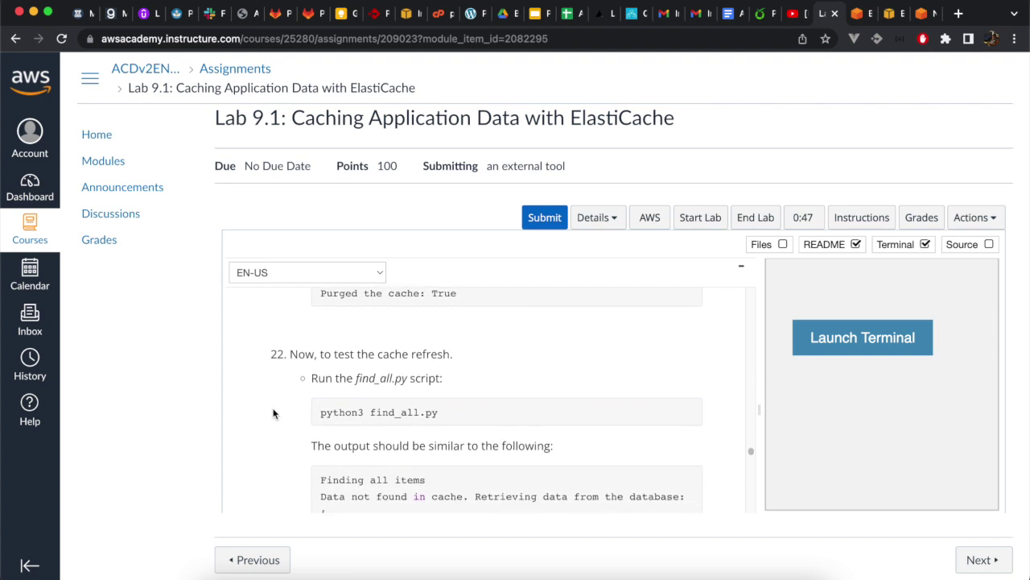
{"action": "scroll", "coordinate": [273, 413], "scroll_direction": "down", "scroll_amount": 3}
{"action": "scroll", "coordinate": [273, 414], "scroll_direction": "down", "scroll_amount": 15}
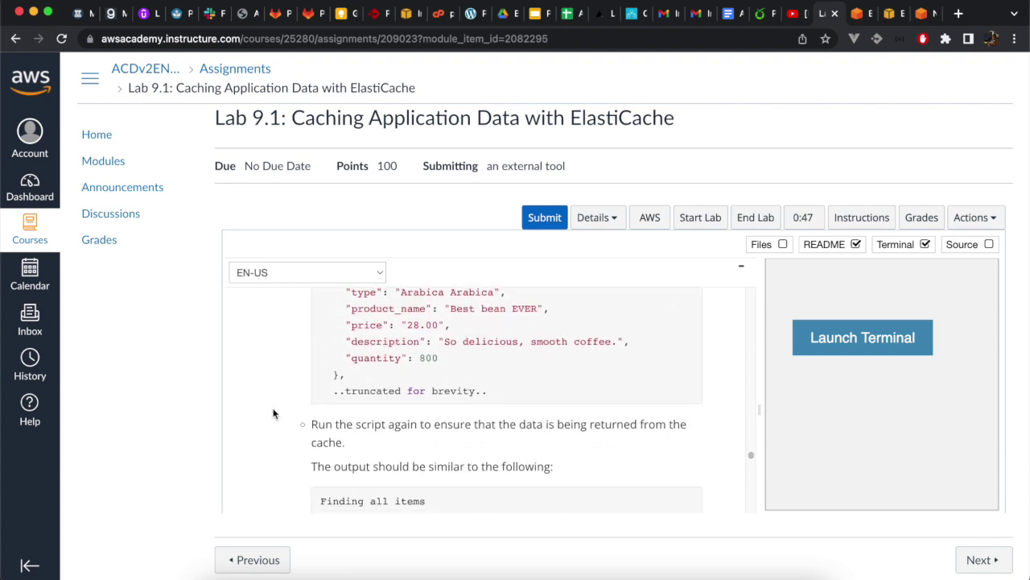
{"action": "scroll", "coordinate": [273, 413], "scroll_direction": "down", "scroll_amount": 9}
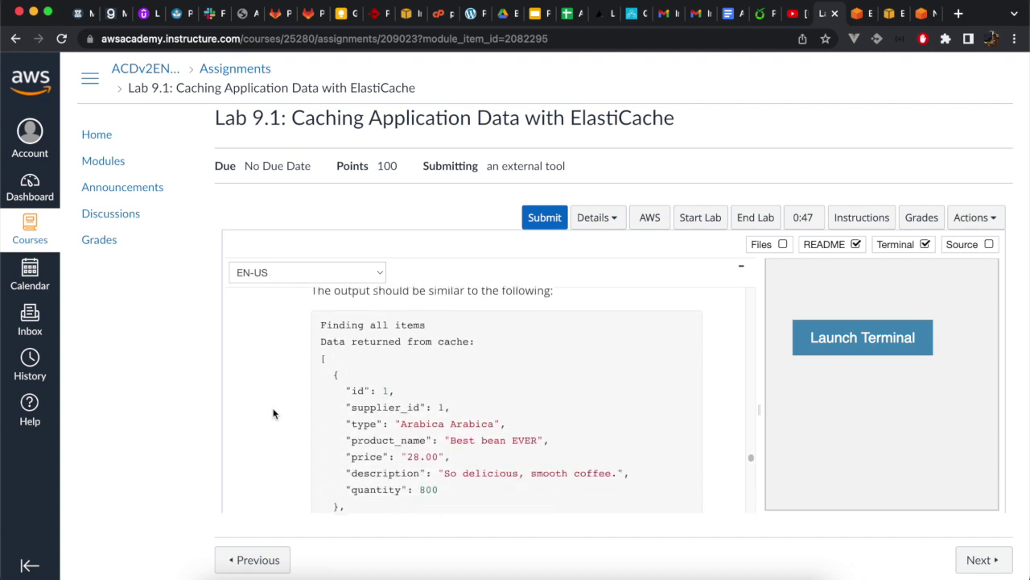
{"action": "scroll", "coordinate": [273, 413], "scroll_direction": "down", "scroll_amount": 2}
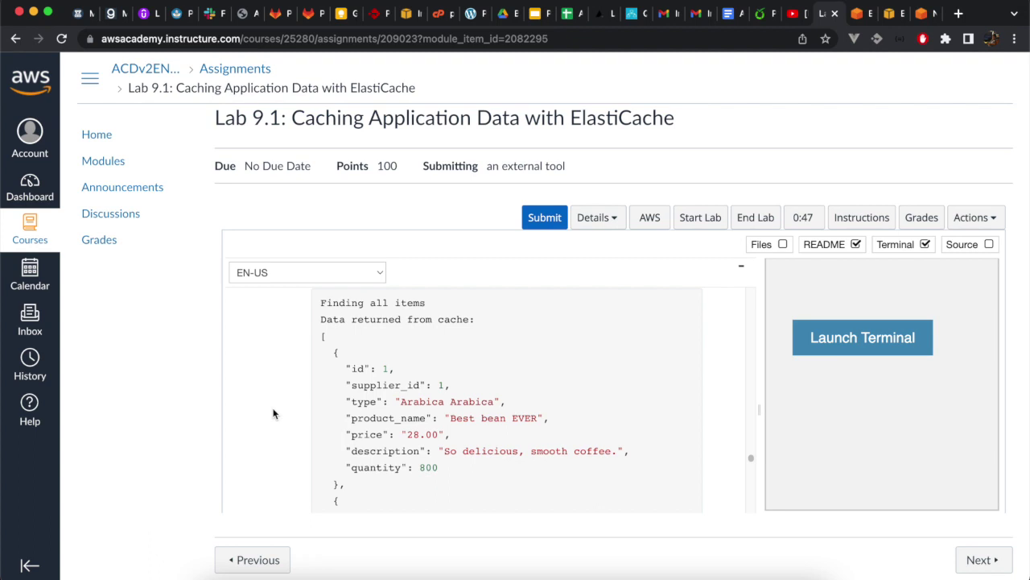
{"action": "scroll", "coordinate": [273, 414], "scroll_direction": "down", "scroll_amount": 15}
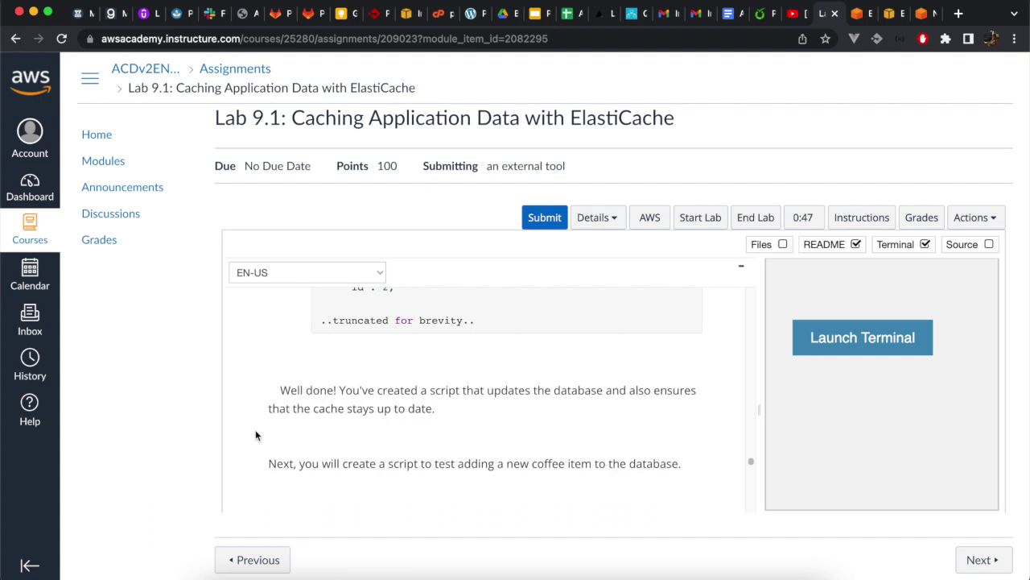
{"action": "scroll", "coordinate": [256, 435], "scroll_direction": "down", "scroll_amount": 10}
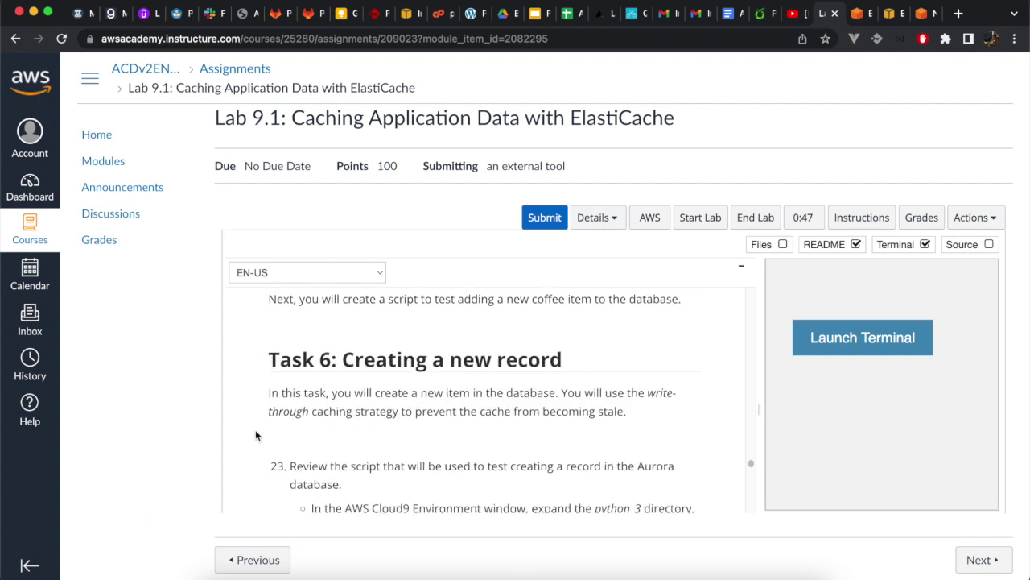
{"action": "scroll", "coordinate": [256, 435], "scroll_direction": "down", "scroll_amount": 3}
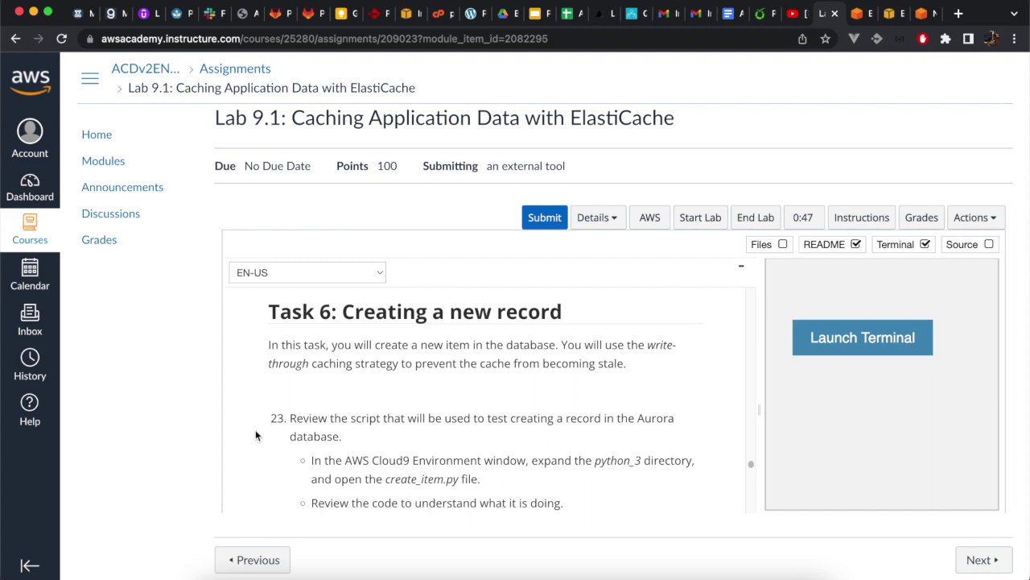
{"action": "scroll", "coordinate": [255, 435], "scroll_direction": "down", "scroll_amount": 6}
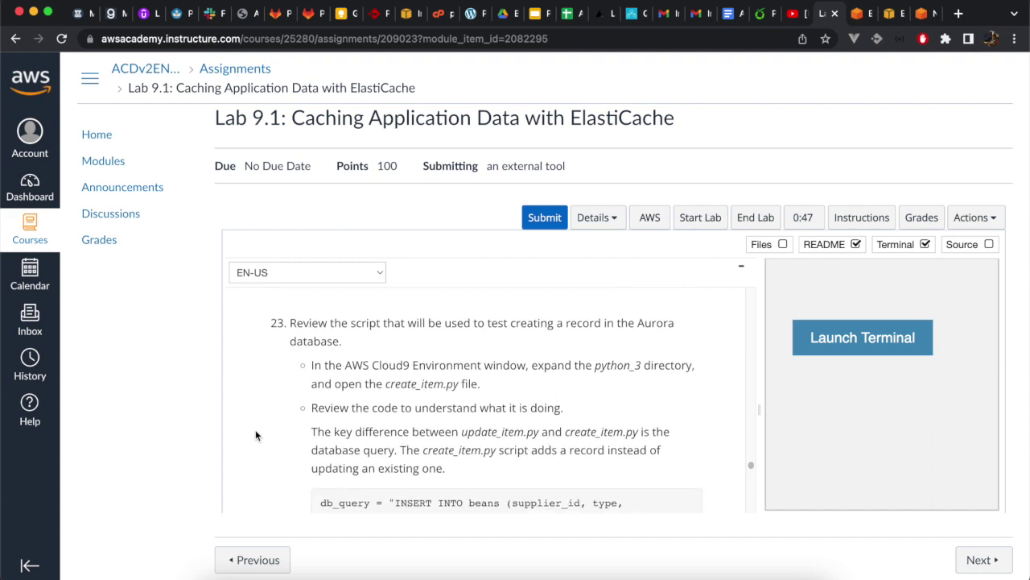
{"action": "scroll", "coordinate": [256, 435], "scroll_direction": "down", "scroll_amount": 3}
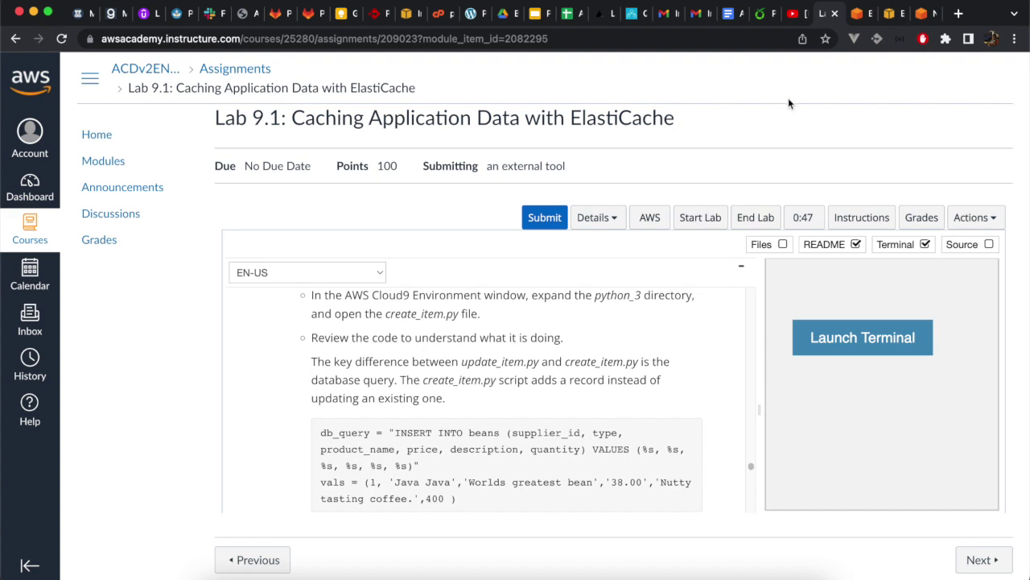
- Open create_item.py in Cloud9 and replace its <FMI_1> placeholder with memcachedcache.yx5fn8.cfg.use1.cache.amazonaws.com from the Untitled1 notes
{"action": "left_click", "coordinate": [919, 14]}
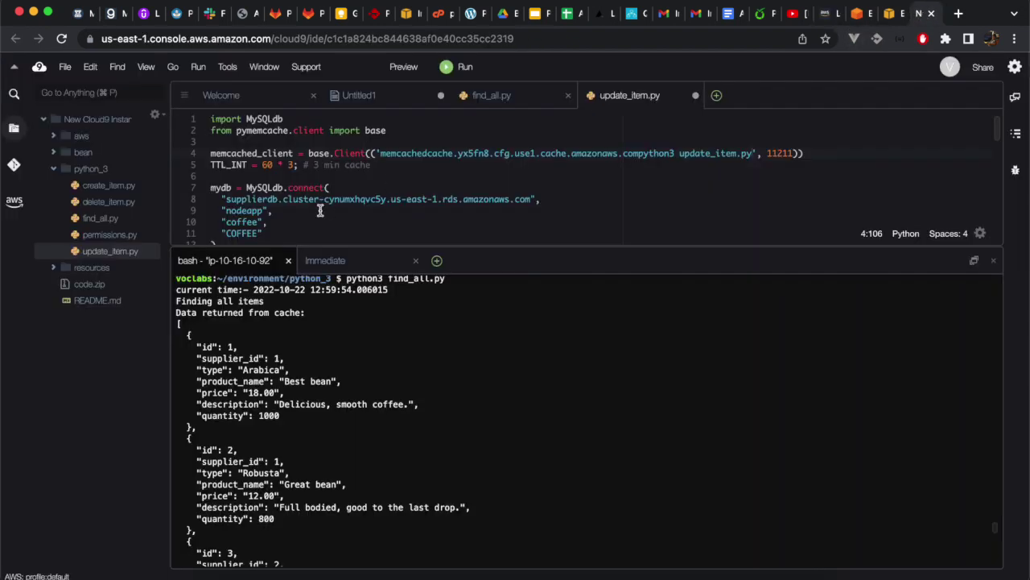
{"action": "double_click", "coordinate": [108, 185]}
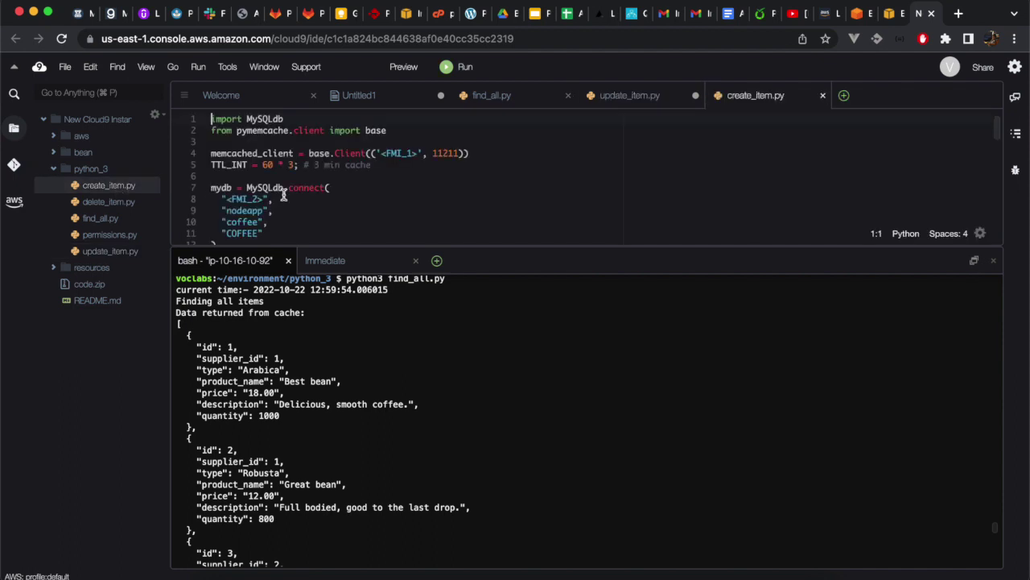
{"action": "left_click", "coordinate": [356, 98]}
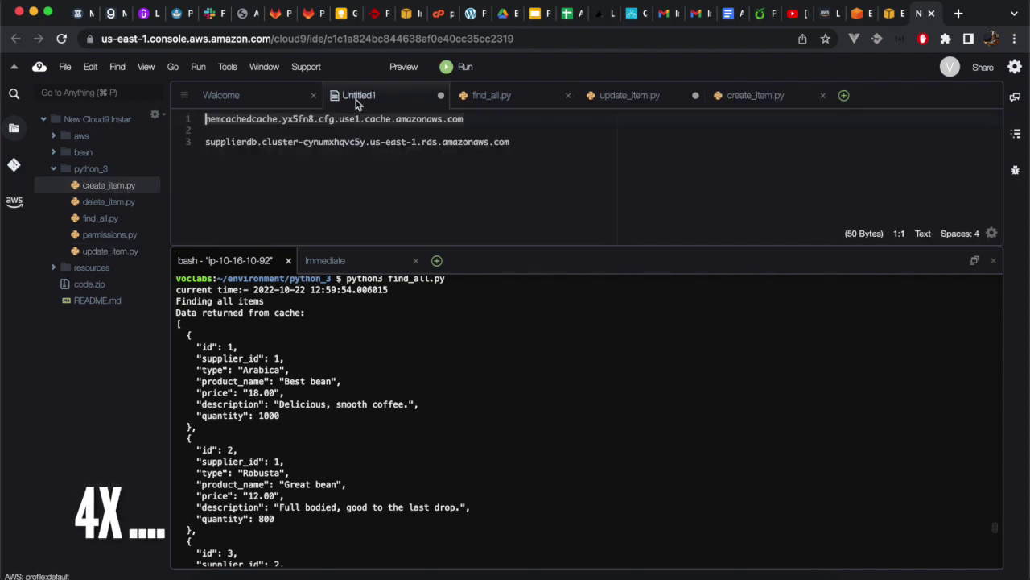
{"action": "left_click", "coordinate": [756, 95]}
- Replace the <FMI_2> placeholder in create_item.py with supplierdb.cluster-cynumxhqvc5y.us-east-1.rds.amazonaws.com from the Untitled1 notes and save the file
{"action": "left_click", "coordinate": [358, 95]}
{"action": "left_click", "coordinate": [319, 141]}
{"action": "key", "text": "Home"}
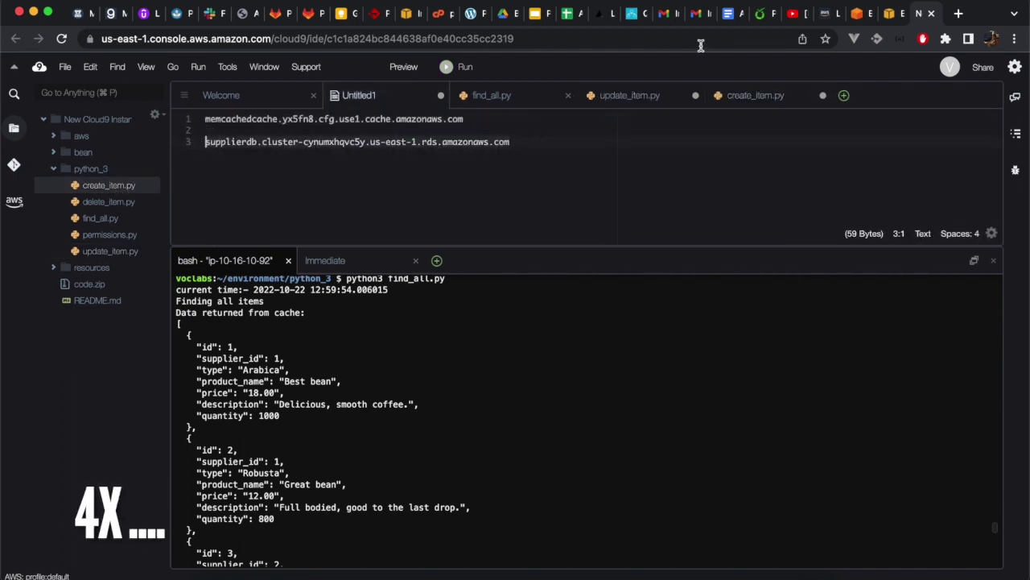
{"action": "left_click", "coordinate": [755, 95]}
{"action": "double_click", "coordinate": [270, 199]}
{"action": "key", "text": "BackSpace"}
{"action": "type", "text": "supplierdb.cluster-cynumxhqvc5y.us-east-1.rds.amazonaws.com"}
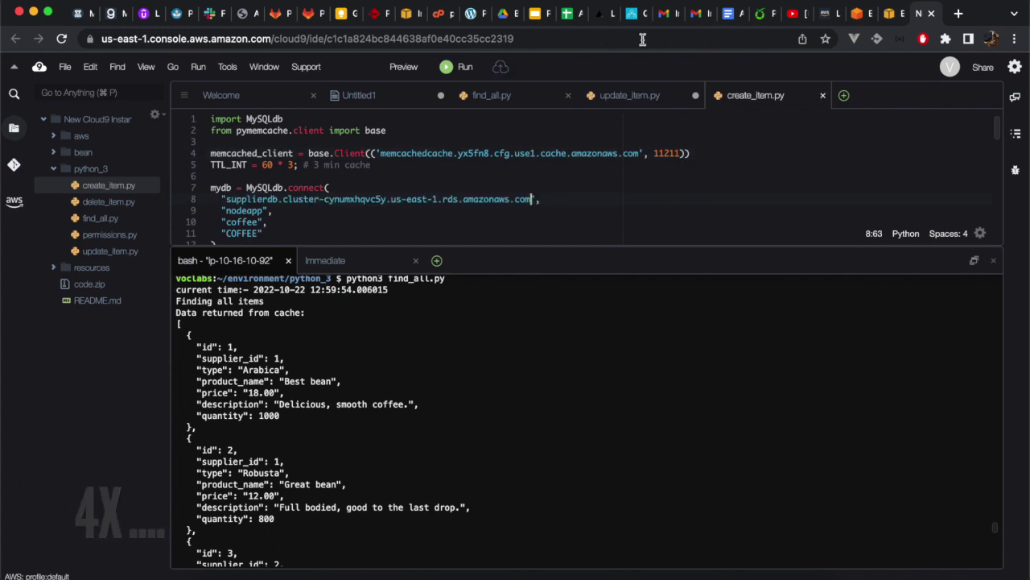
- Copy the python3 create_item.py command from lab step 24 and run it in the cleared Cloud9 terminal
{"action": "left_click", "coordinate": [823, 16]}
{"action": "scroll", "coordinate": [299, 444], "scroll_direction": "down", "scroll_amount": 5}
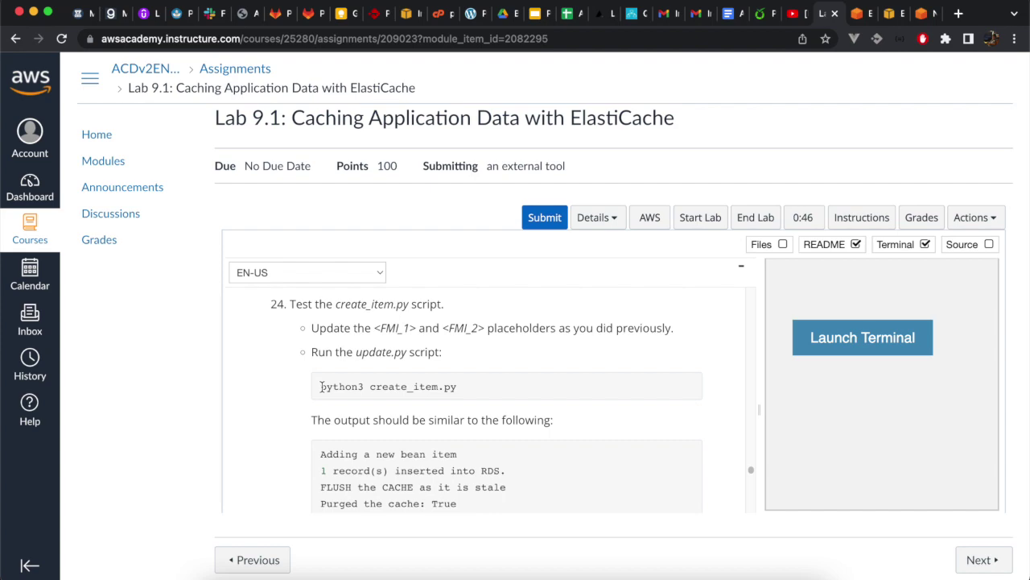
{"action": "left_click_drag", "start_coordinate": [321, 386], "coordinate": [457, 388]}
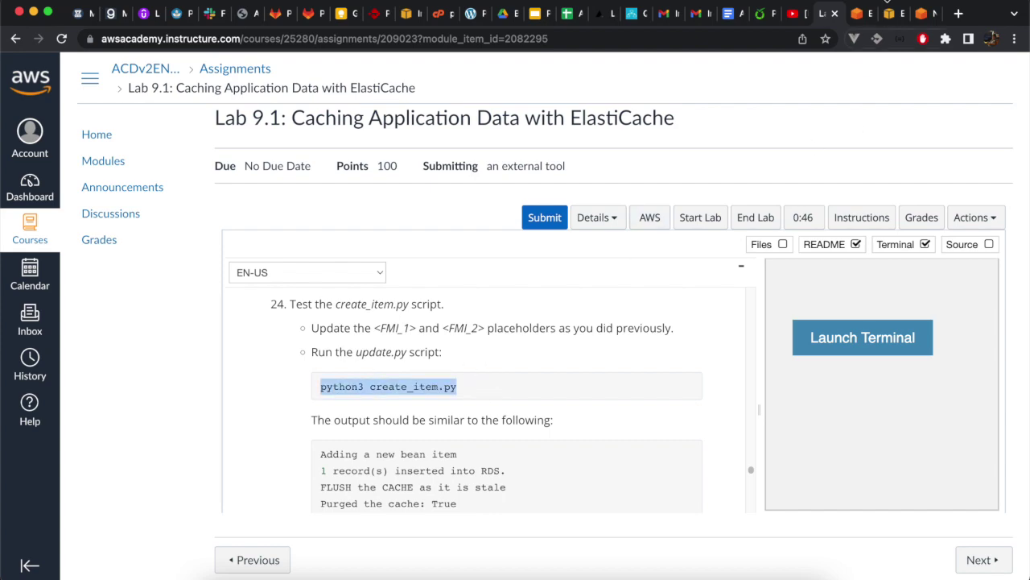
{"action": "left_click", "coordinate": [922, 14]}
{"action": "scroll", "coordinate": [379, 465], "scroll_direction": "down", "scroll_amount": 10}
{"action": "type", "text": "clear"}
{"action": "key", "text": "Return"}
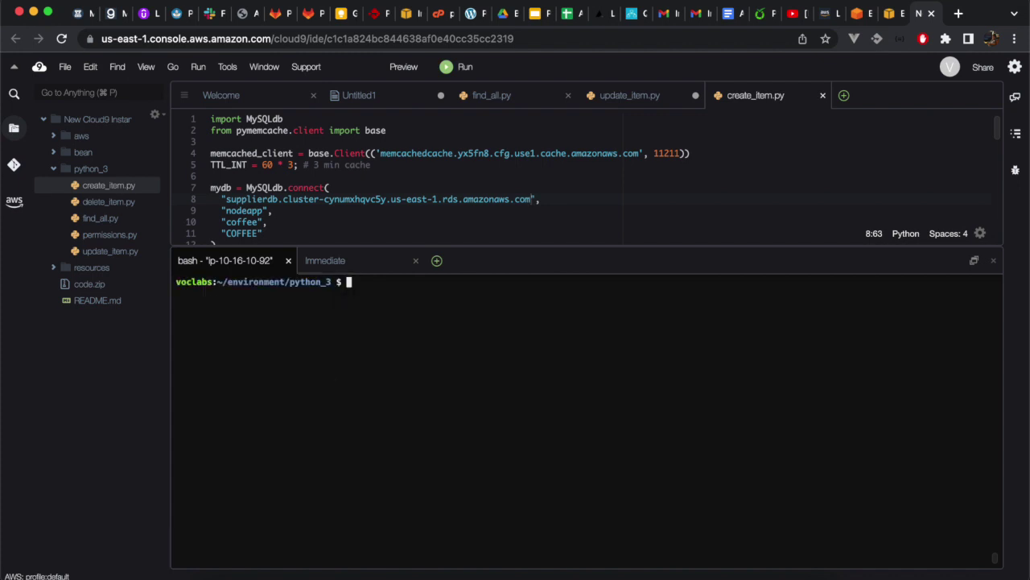
{"action": "type", "text": "python3 create_item.py"}
{"action": "key", "text": "Return"}
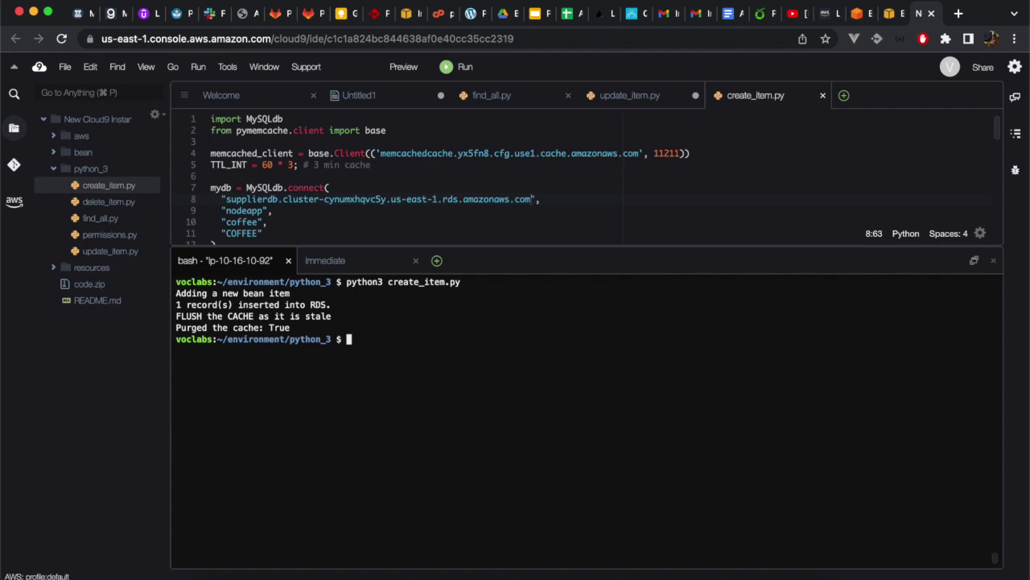
- Run python3 find_all.py in the terminal and check in its output whether the bean data comes from the cache or the database
{"action": "type", "text": "clear"}
{"action": "key", "text": "BackSpace"}
{"action": "key", "text": "BackSpace"}
{"action": "key", "text": "BackSpace"}
{"action": "key", "text": "BackSpace"}
{"action": "key", "text": "BackSpace"}
{"action": "type", "text": "python3 find_all.py"}
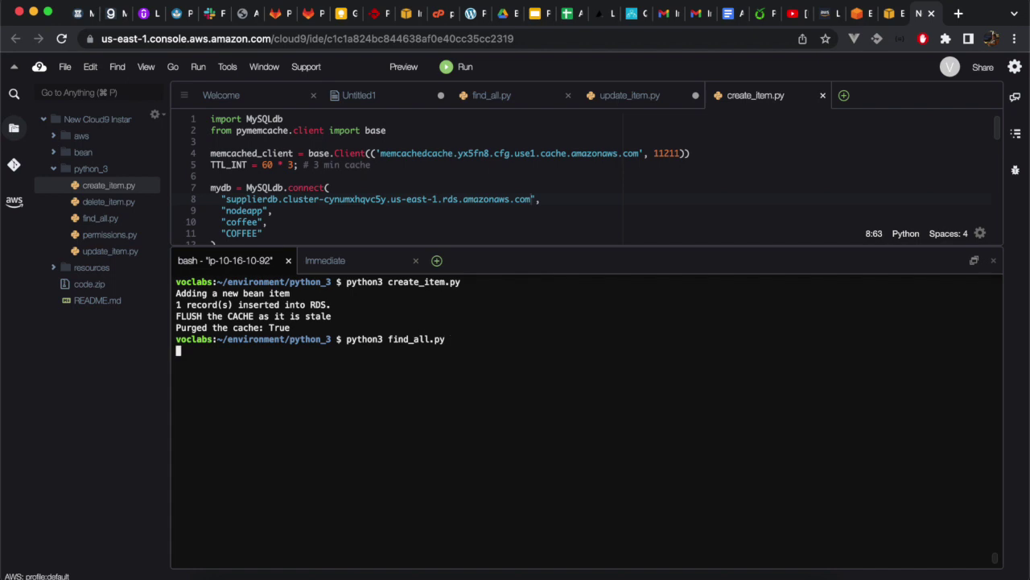
{"action": "scroll", "coordinate": [354, 445], "scroll_direction": "up", "scroll_amount": 1}
{"action": "scroll", "coordinate": [354, 446], "scroll_direction": "up", "scroll_amount": 15}
{"action": "scroll", "coordinate": [355, 445], "scroll_direction": "up", "scroll_amount": 15}
{"action": "scroll", "coordinate": [354, 445], "scroll_direction": "down", "scroll_amount": 5}
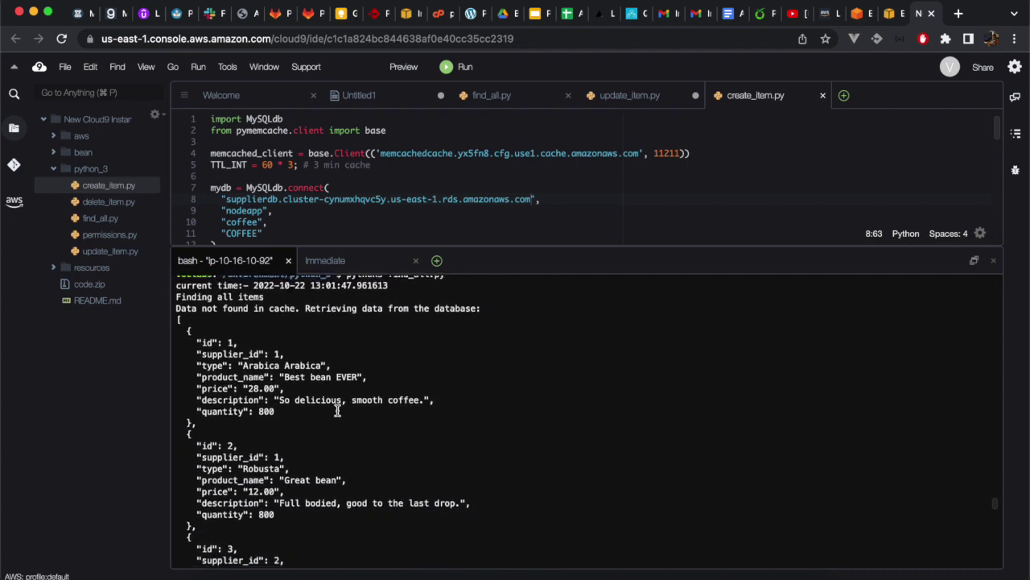
{"action": "double_click", "coordinate": [456, 307]}
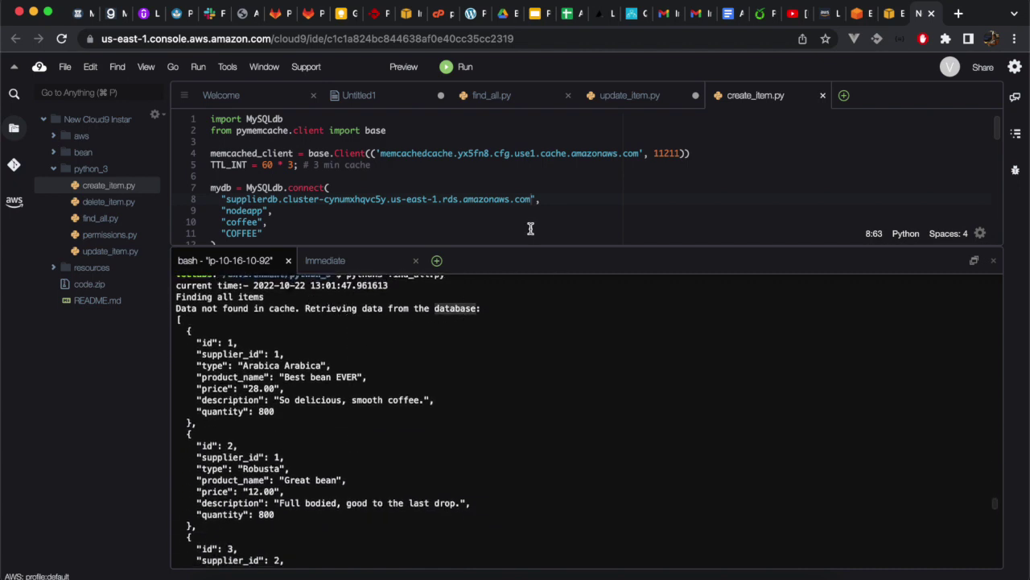
- Read the expected find_all.py outputs in the lab instructions and the Task 7 section on deleting a record
{"action": "left_click", "coordinate": [823, 13]}
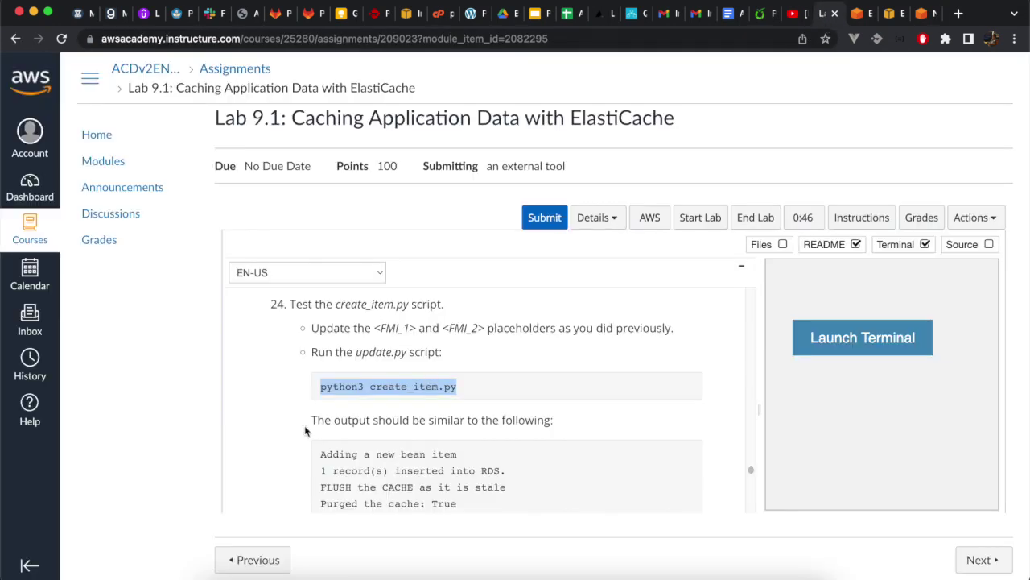
{"action": "scroll", "coordinate": [304, 431], "scroll_direction": "down", "scroll_amount": 6}
{"action": "scroll", "coordinate": [305, 431], "scroll_direction": "down", "scroll_amount": 10}
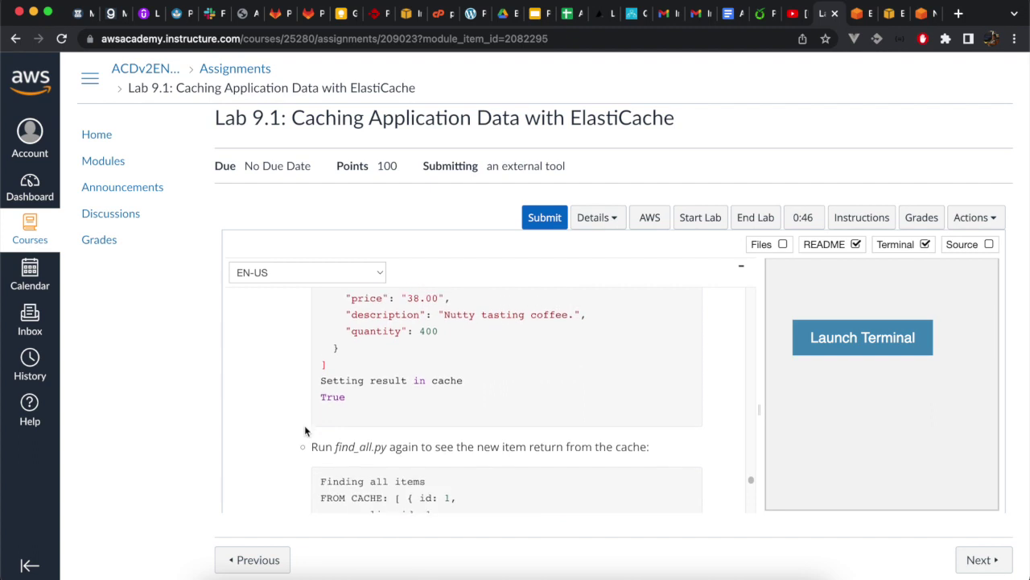
{"action": "scroll", "coordinate": [305, 431], "scroll_direction": "down", "scroll_amount": 1}
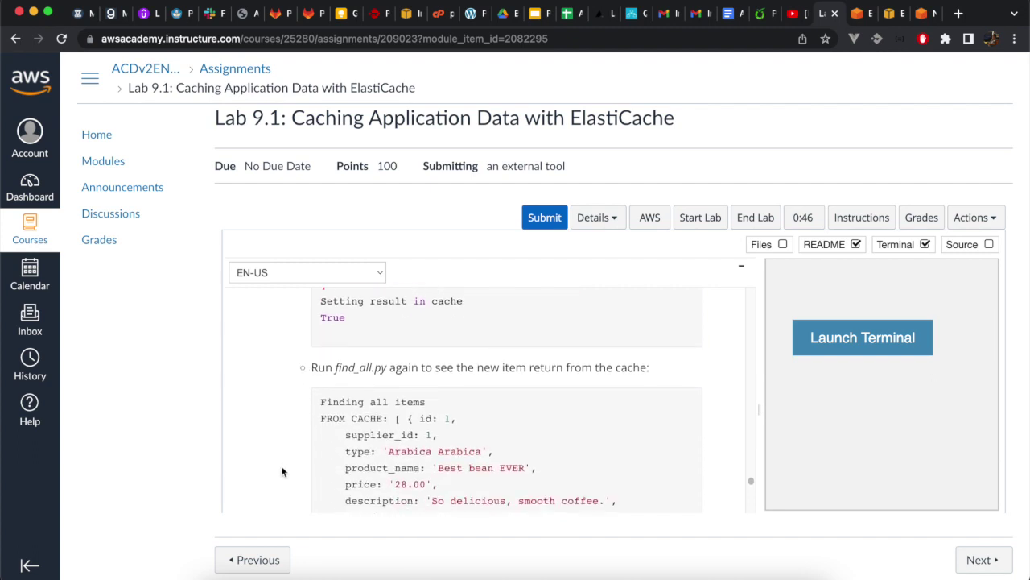
{"action": "scroll", "coordinate": [282, 471], "scroll_direction": "down", "scroll_amount": 2}
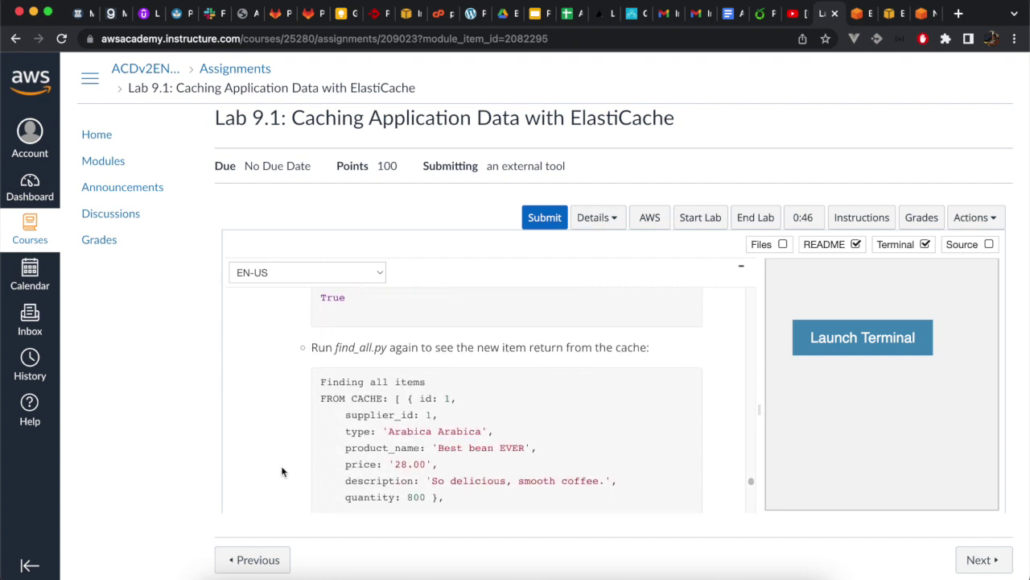
{"action": "scroll", "coordinate": [282, 471], "scroll_direction": "up", "scroll_amount": 3}
{"action": "scroll", "coordinate": [282, 471], "scroll_direction": "down", "scroll_amount": 5}
{"action": "scroll", "coordinate": [282, 471], "scroll_direction": "down", "scroll_amount": 4}
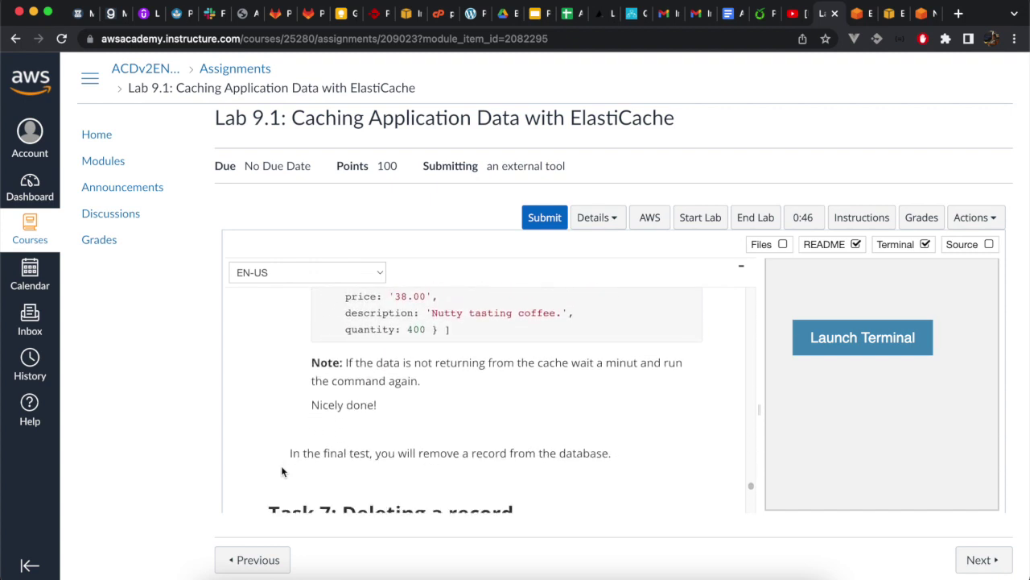
{"action": "scroll", "coordinate": [281, 472], "scroll_direction": "up", "scroll_amount": 1}
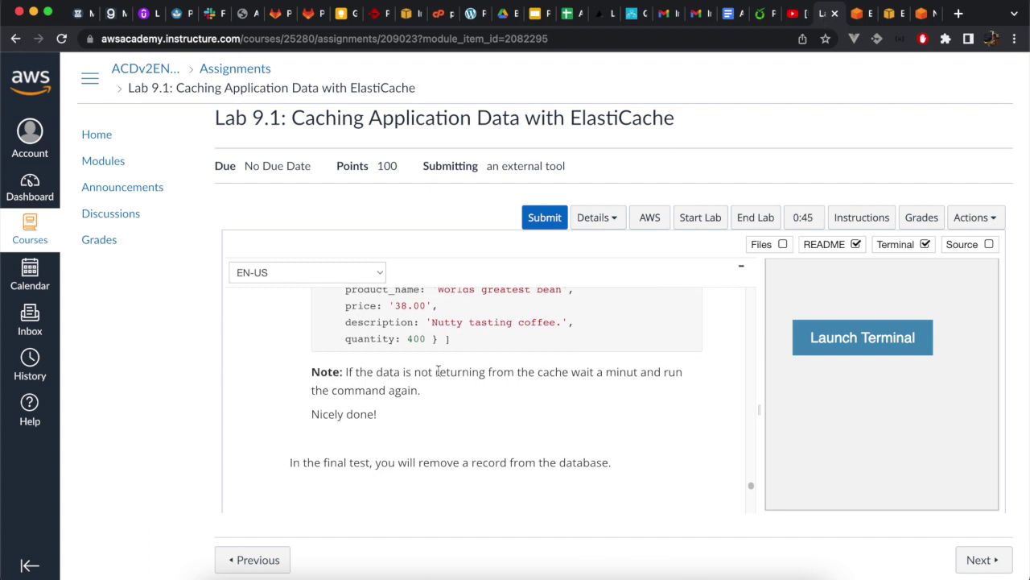
{"action": "scroll", "coordinate": [295, 425], "scroll_direction": "down", "scroll_amount": 4}
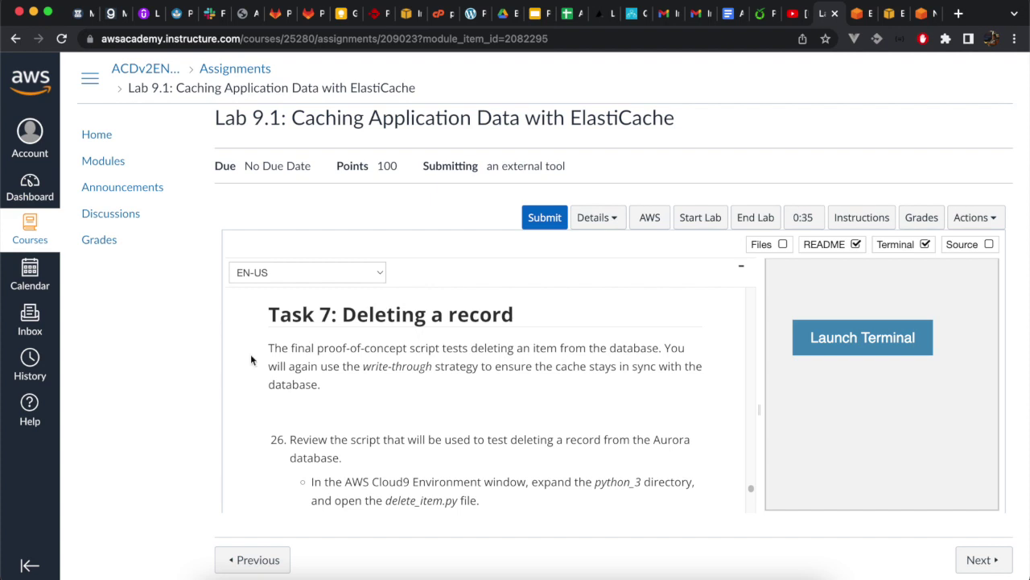
{"action": "scroll", "coordinate": [251, 359], "scroll_direction": "down", "scroll_amount": 3}
{"action": "scroll", "coordinate": [251, 359], "scroll_direction": "down", "scroll_amount": 2}
{"action": "scroll", "coordinate": [250, 356], "scroll_direction": "up", "scroll_amount": 1}
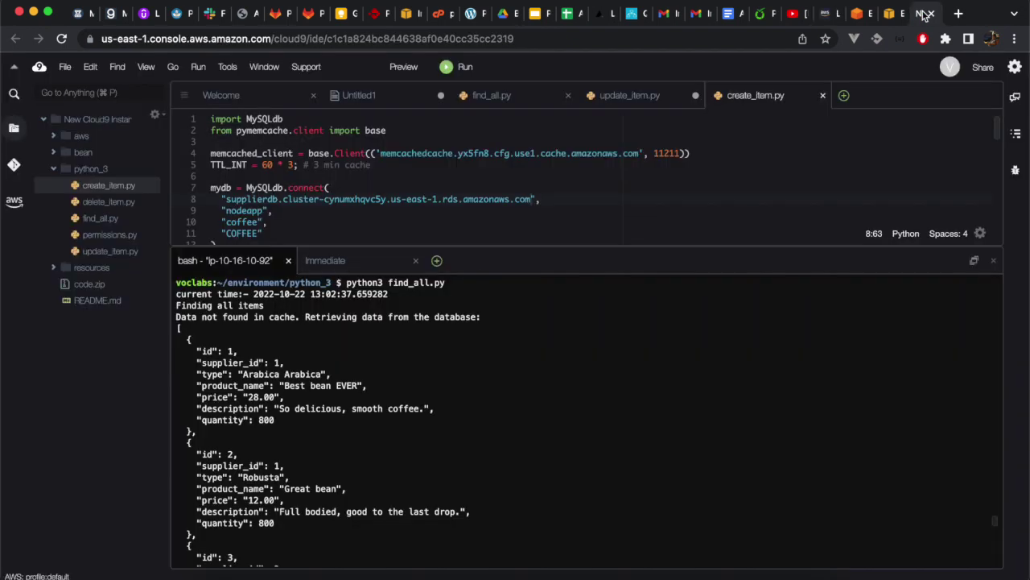
- Open delete_item.py in Cloud9 and replace <FMI_1> with memcachedcache.yx5fn8.cfg.use1.cache.amazonaws.com and <FMI_2> with supplierdb.cluster-cynumxhqvc5y.us-east-1.rds.amazonaws.com
{"action": "left_click", "coordinate": [923, 13]}
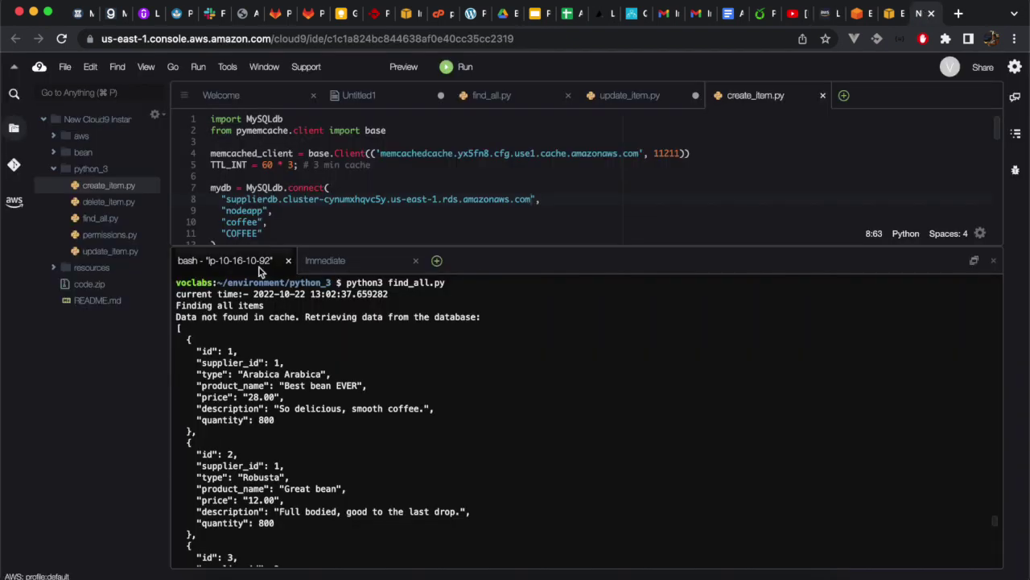
{"action": "double_click", "coordinate": [121, 208]}
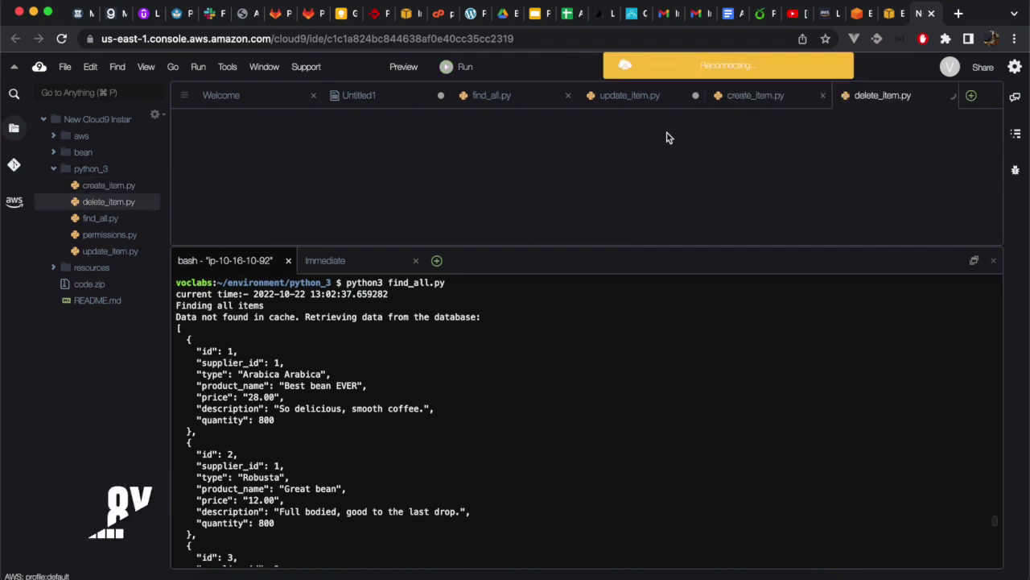
{"action": "left_click_drag", "start_coordinate": [382, 153], "coordinate": [431, 153]}
{"action": "key", "text": "super+v"}
{"action": "left_click_drag", "start_coordinate": [227, 199], "coordinate": [266, 198]}
{"action": "key", "text": "super+v"}
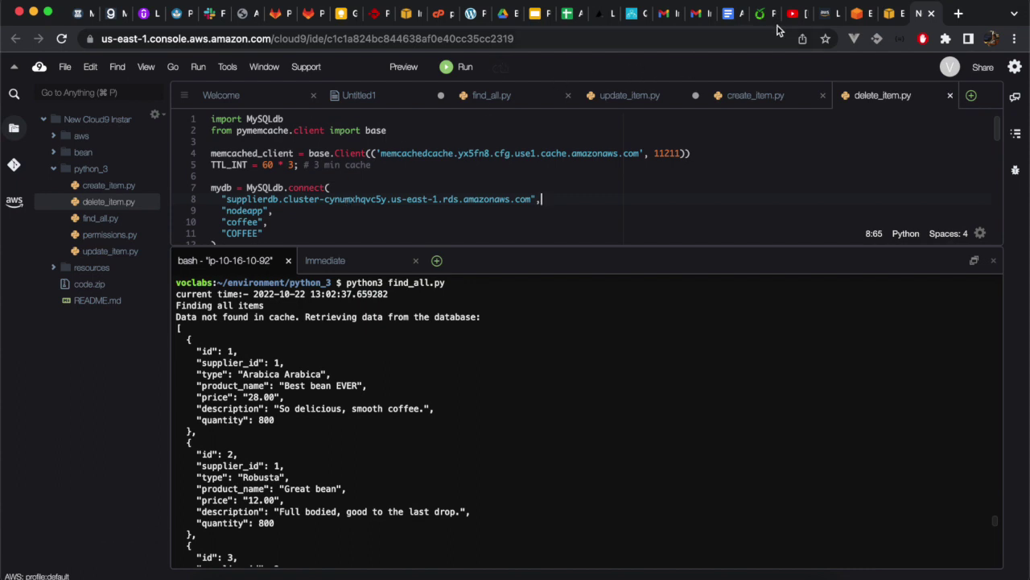
- Copy the python3 delete_item.py command from lab step 27 and run it in the cleared Cloud9 terminal
{"action": "left_click", "coordinate": [822, 14]}
{"action": "scroll", "coordinate": [289, 413], "scroll_direction": "down", "scroll_amount": 4}
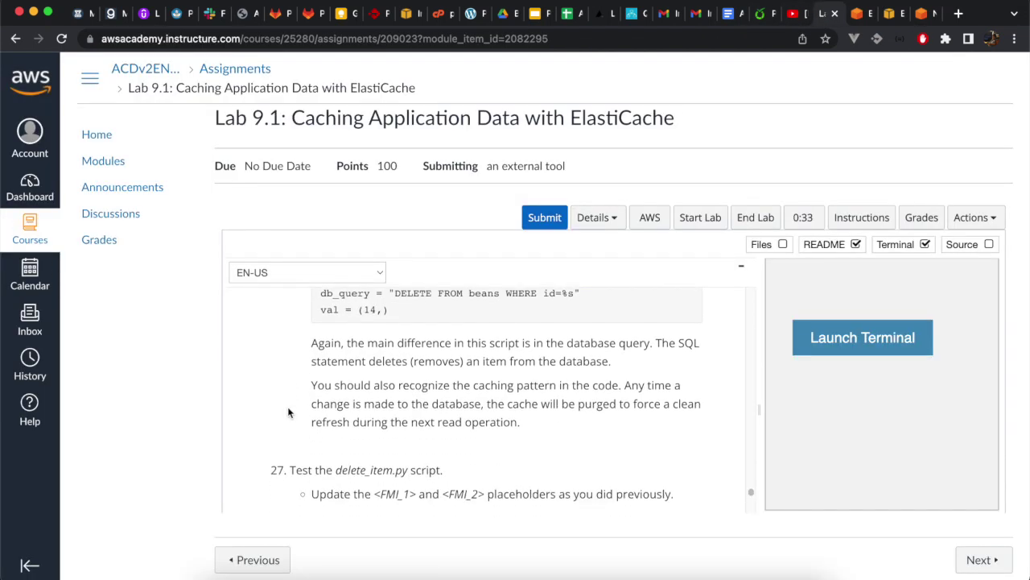
{"action": "left_click_drag", "start_coordinate": [321, 426], "coordinate": [479, 423]}
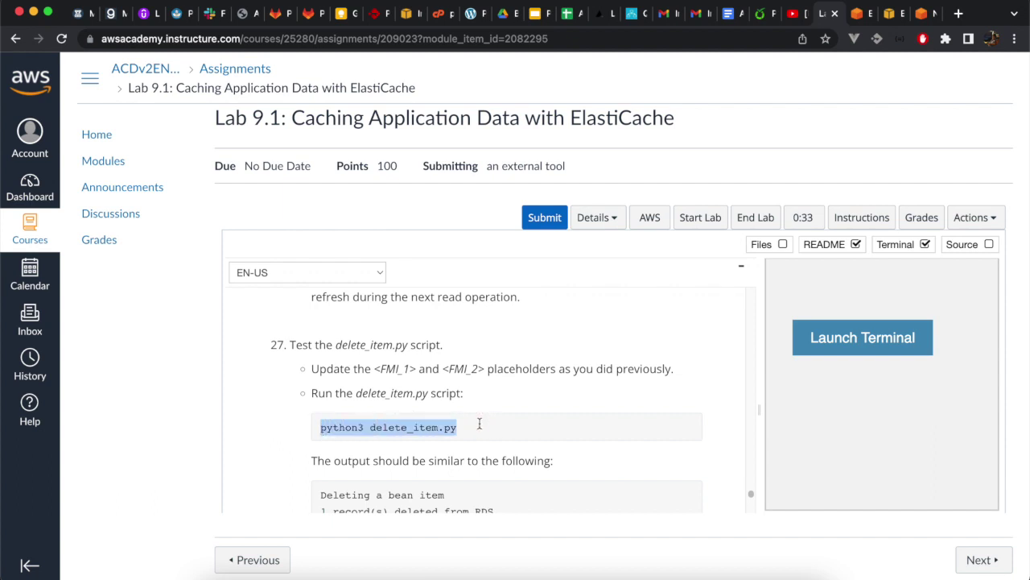
{"action": "scroll", "coordinate": [483, 415], "scroll_direction": "down", "scroll_amount": 2}
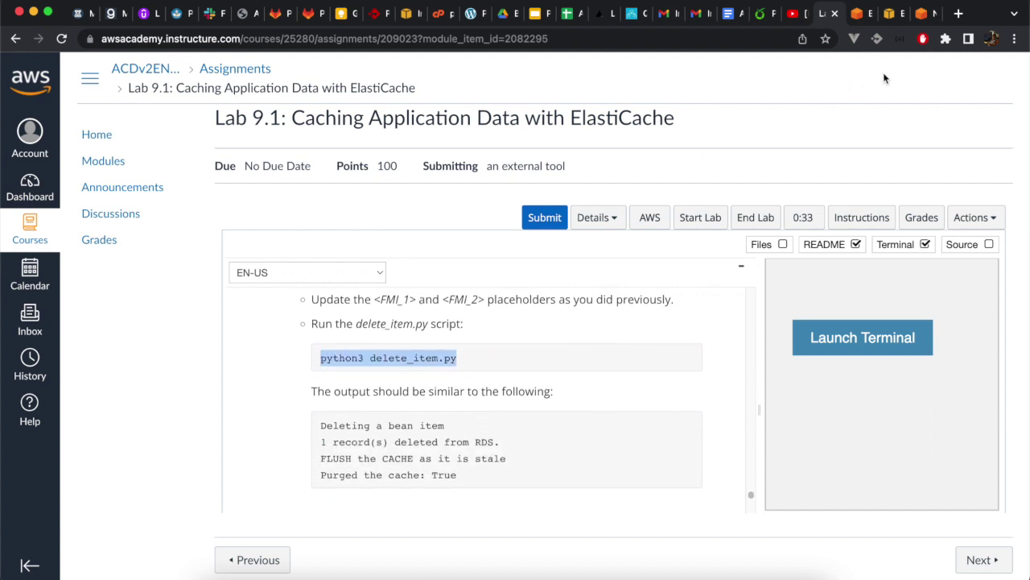
{"action": "left_click", "coordinate": [919, 13]}
{"action": "scroll", "coordinate": [423, 444], "scroll_direction": "down", "scroll_amount": 3}
{"action": "scroll", "coordinate": [424, 444], "scroll_direction": "down", "scroll_amount": 15}
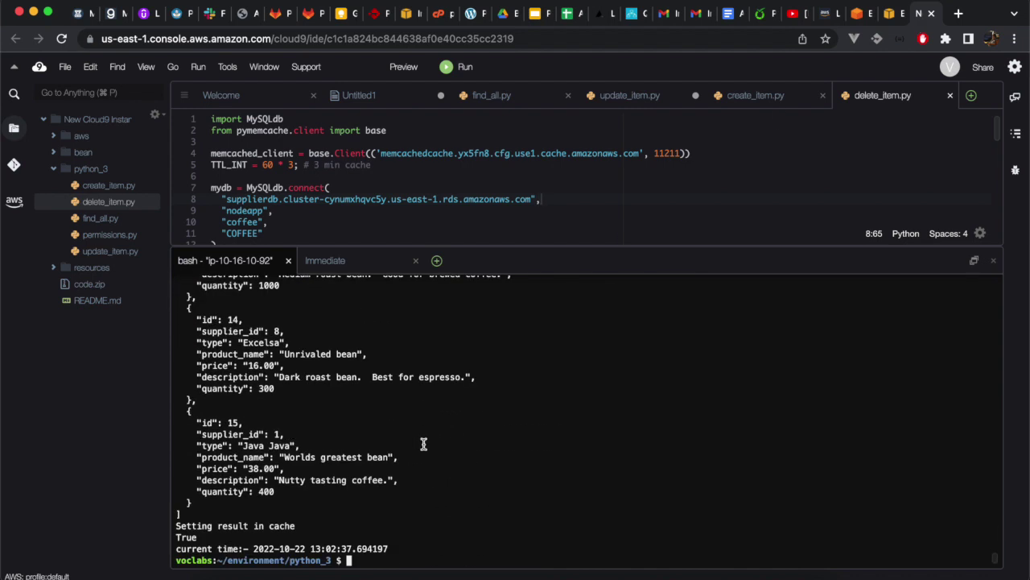
{"action": "type", "text": "clerr"}
{"action": "key", "text": "Return"}
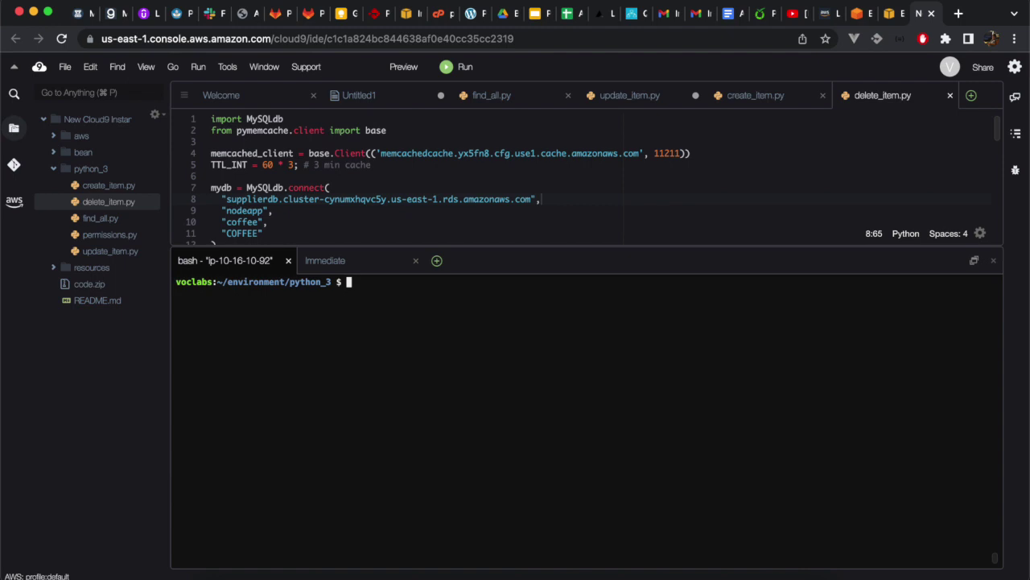
{"action": "key", "text": "Up"}
{"action": "key", "text": "Up"}
{"action": "key", "text": "Return"}
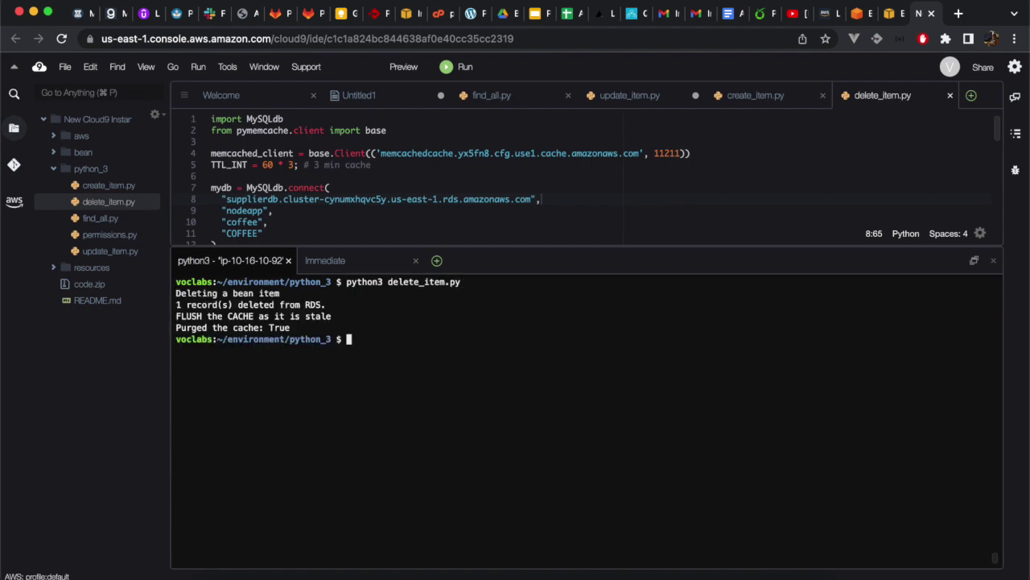
- Rerun python3 find_all.py from the command history and review the listed bean records and their data source
{"action": "key", "text": "Up"}
{"action": "key", "text": "Up"}
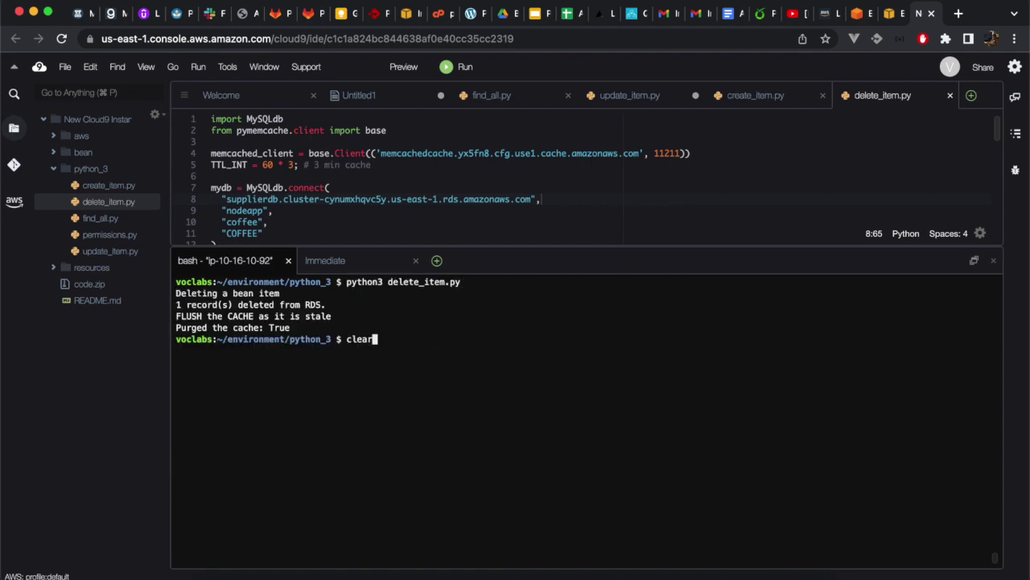
{"action": "key", "text": "Up"}
{"action": "key", "text": "Return"}
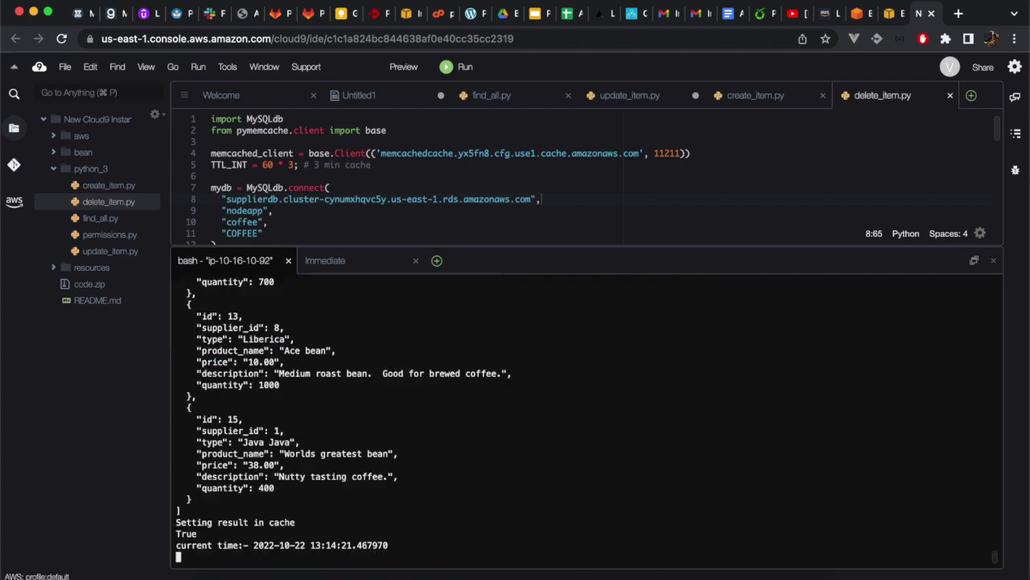
{"action": "scroll", "coordinate": [353, 432], "scroll_direction": "up", "scroll_amount": 20}
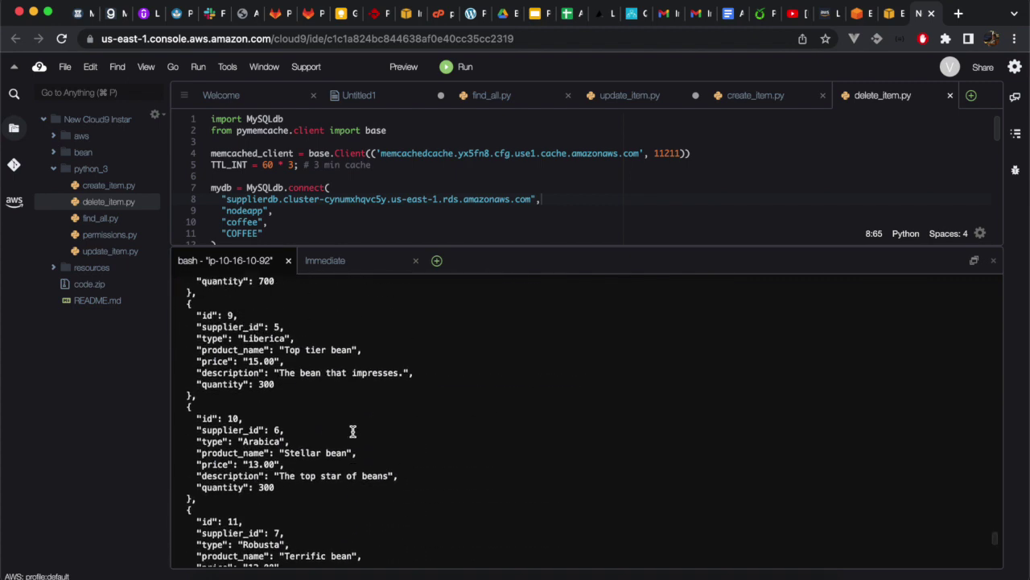
{"action": "scroll", "coordinate": [353, 431], "scroll_direction": "down", "scroll_amount": 20}
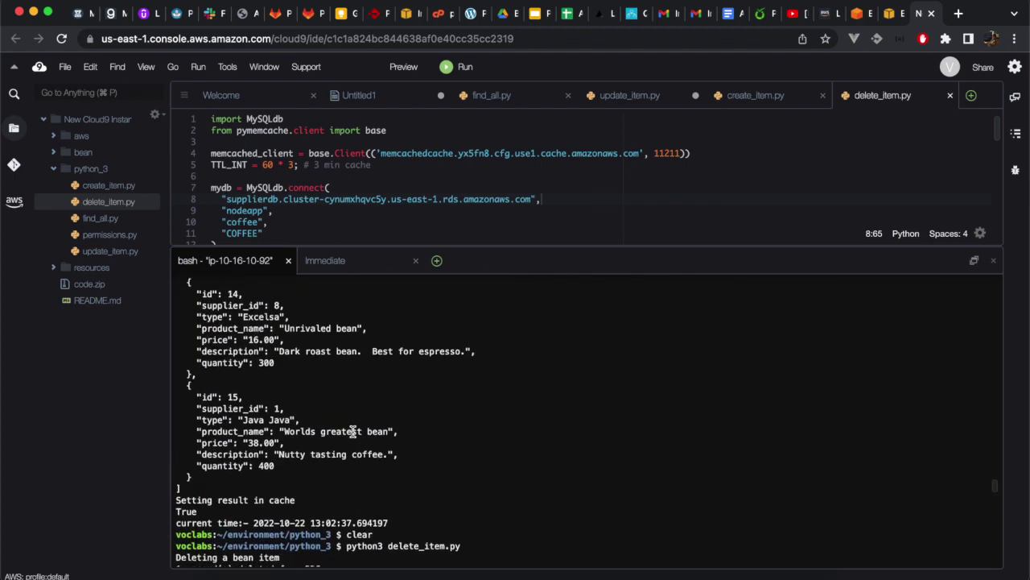
{"action": "scroll", "coordinate": [353, 432], "scroll_direction": "down", "scroll_amount": 1}
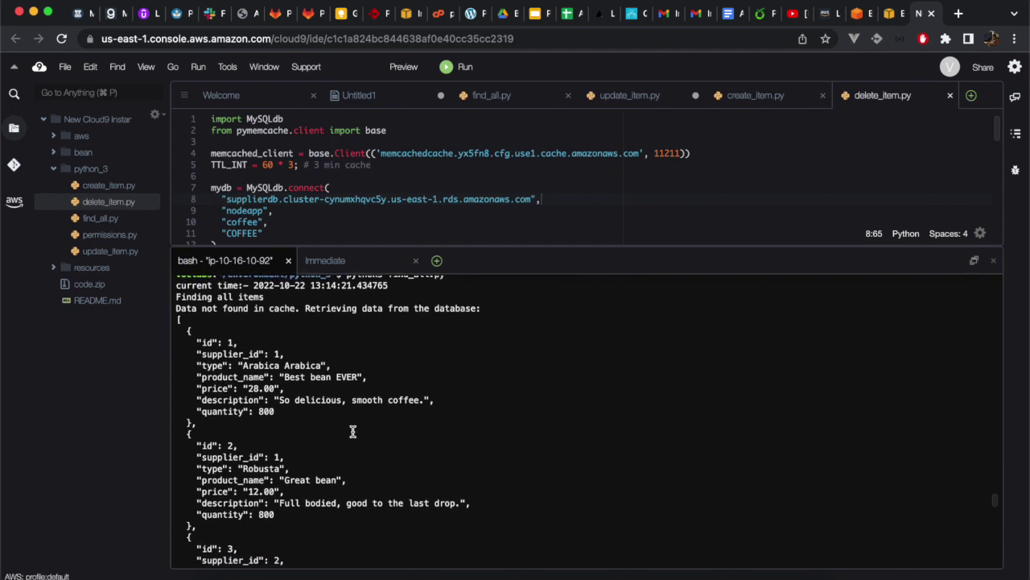
{"action": "scroll", "coordinate": [353, 431], "scroll_direction": "up", "scroll_amount": 1}
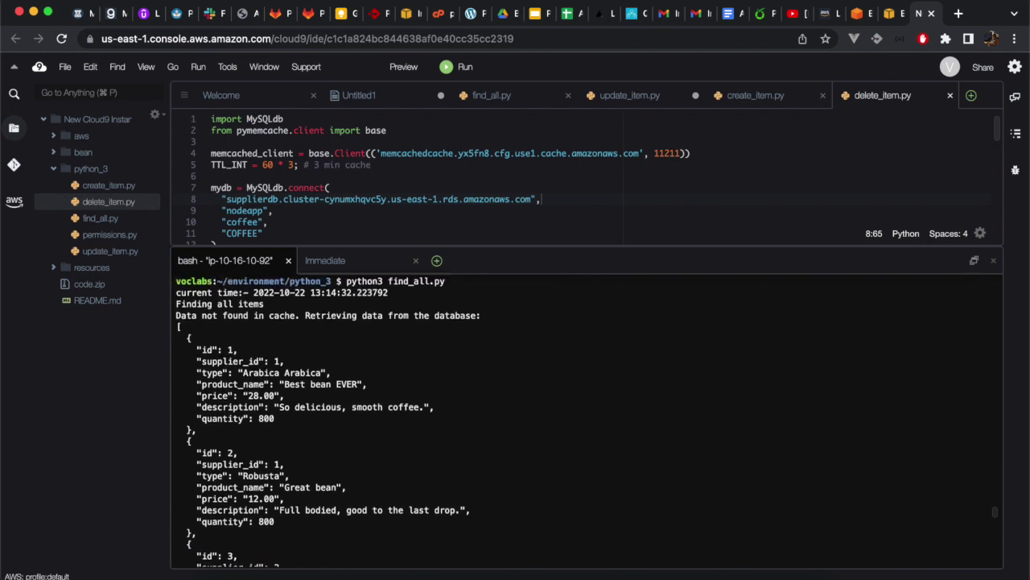
- Read the end of Task 7 and the Task 8 introduction through step 28's Memcached connection settings in the lab instructions
{"action": "left_click", "coordinate": [821, 13]}
{"action": "scroll", "coordinate": [279, 393], "scroll_direction": "down", "scroll_amount": 3}
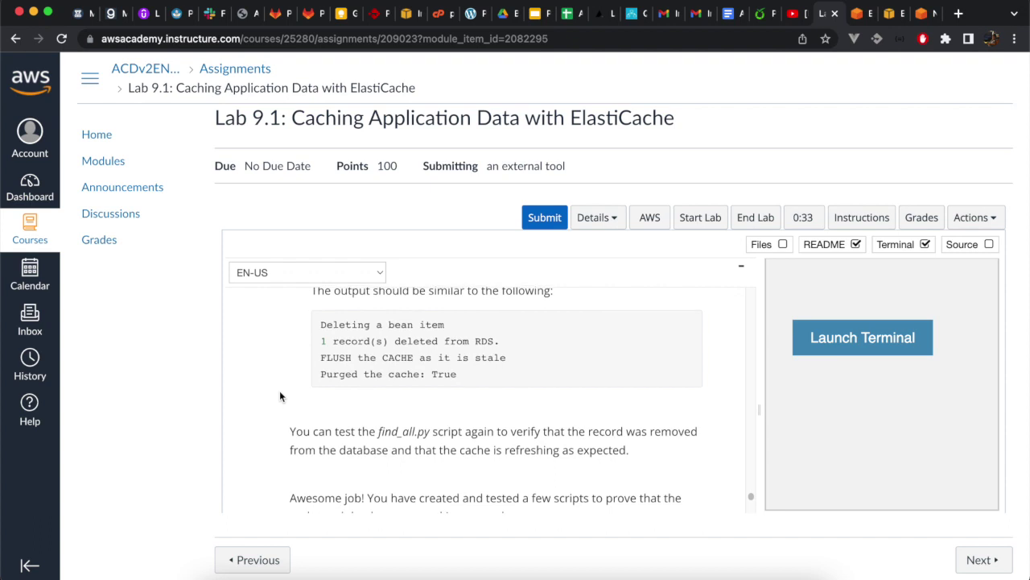
{"action": "scroll", "coordinate": [279, 393], "scroll_direction": "down", "scroll_amount": 4}
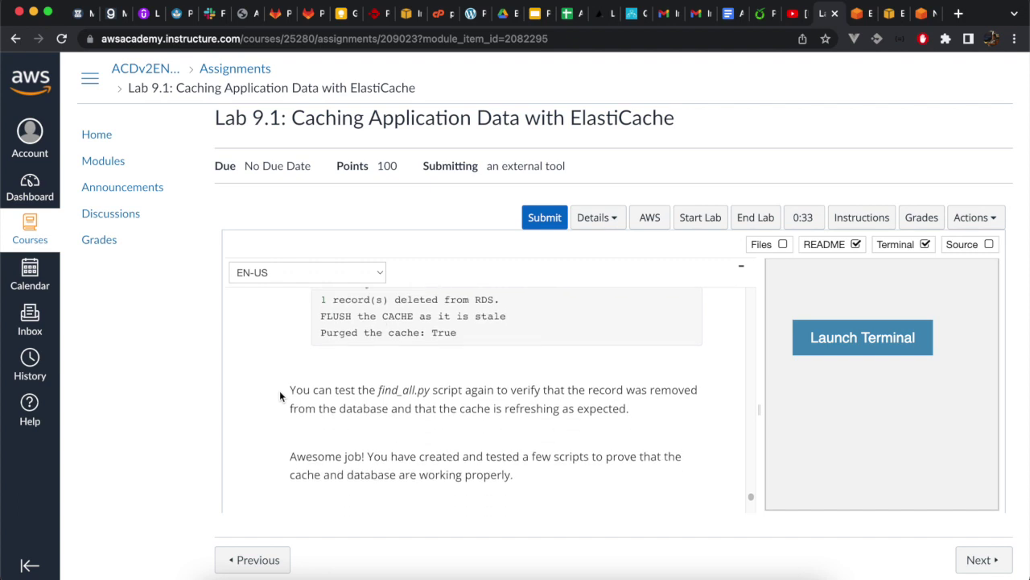
{"action": "scroll", "coordinate": [280, 394], "scroll_direction": "down", "scroll_amount": 3}
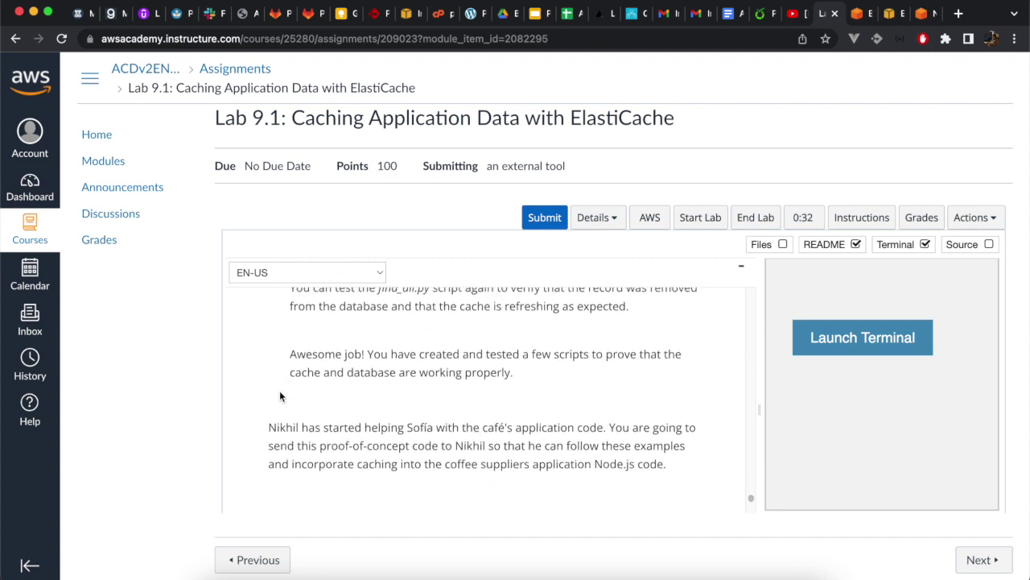
{"action": "scroll", "coordinate": [281, 396], "scroll_direction": "down", "scroll_amount": 5}
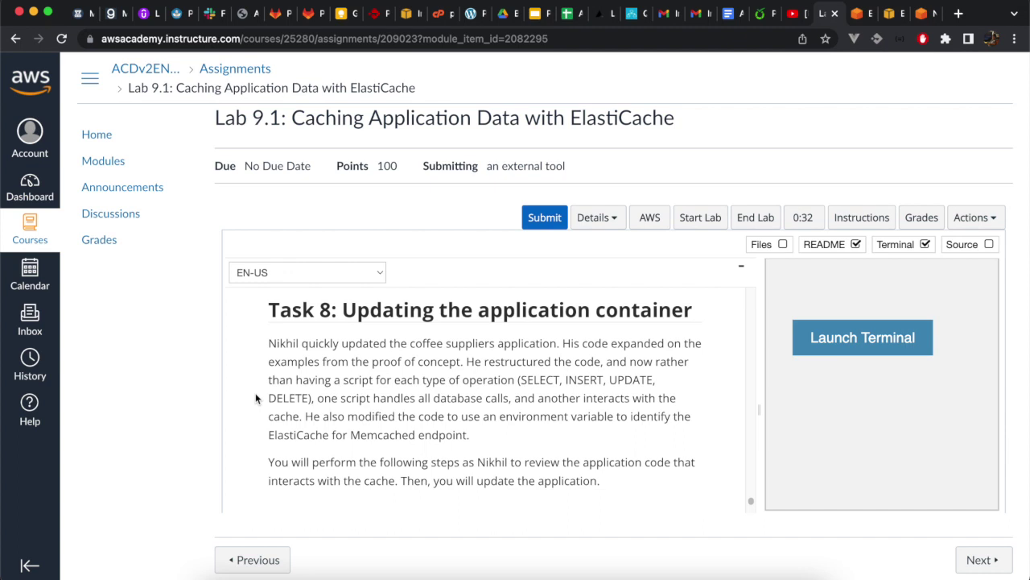
{"action": "scroll", "coordinate": [255, 397], "scroll_direction": "down", "scroll_amount": 6}
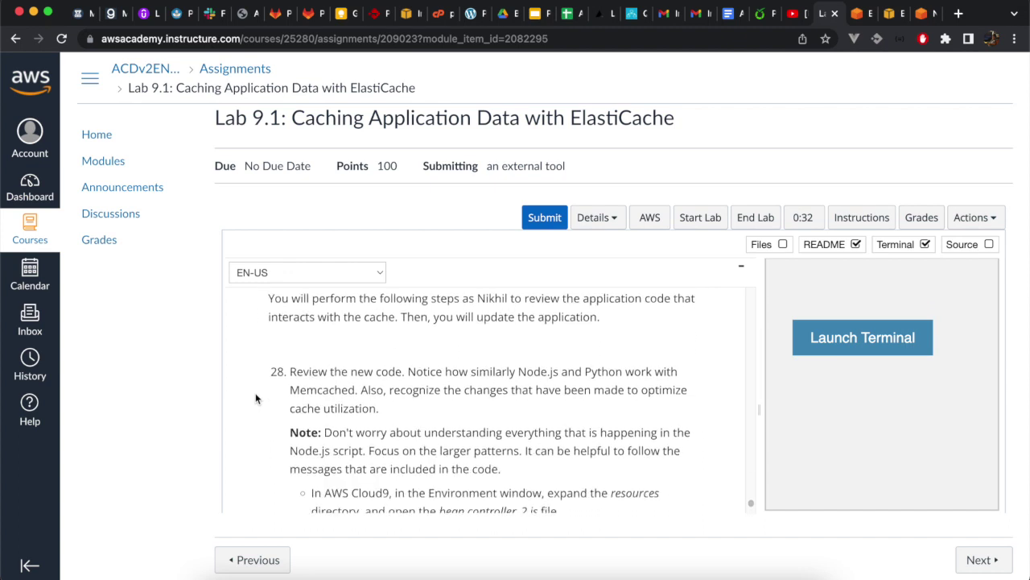
{"action": "scroll", "coordinate": [255, 397], "scroll_direction": "down", "scroll_amount": 1}
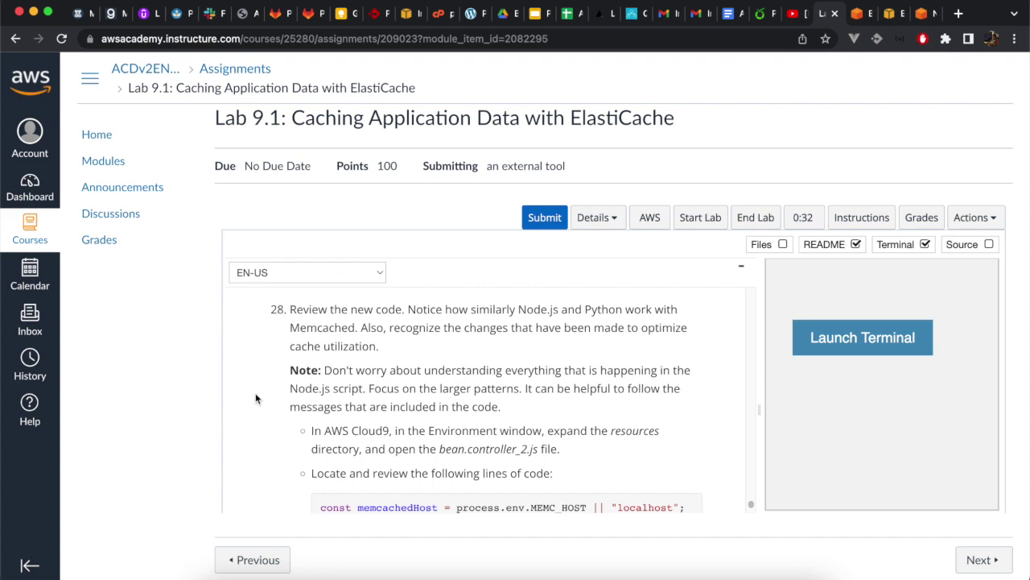
{"action": "scroll", "coordinate": [255, 397], "scroll_direction": "down", "scroll_amount": 3}
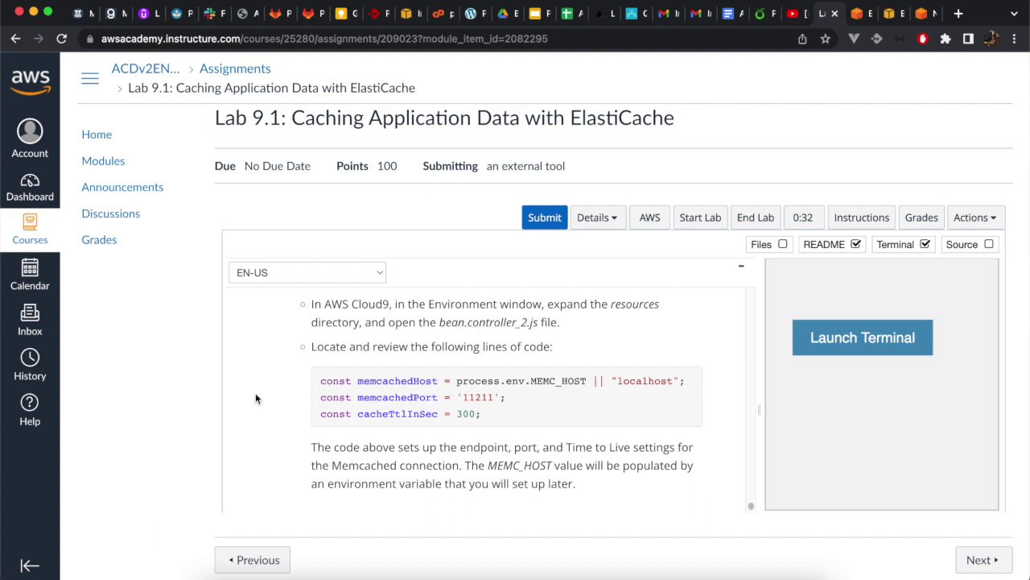
- Open bean.controller_2.js from the resources folder in Cloud9 and review its Memcached host, port and TTL code
{"action": "left_click", "coordinate": [924, 14]}
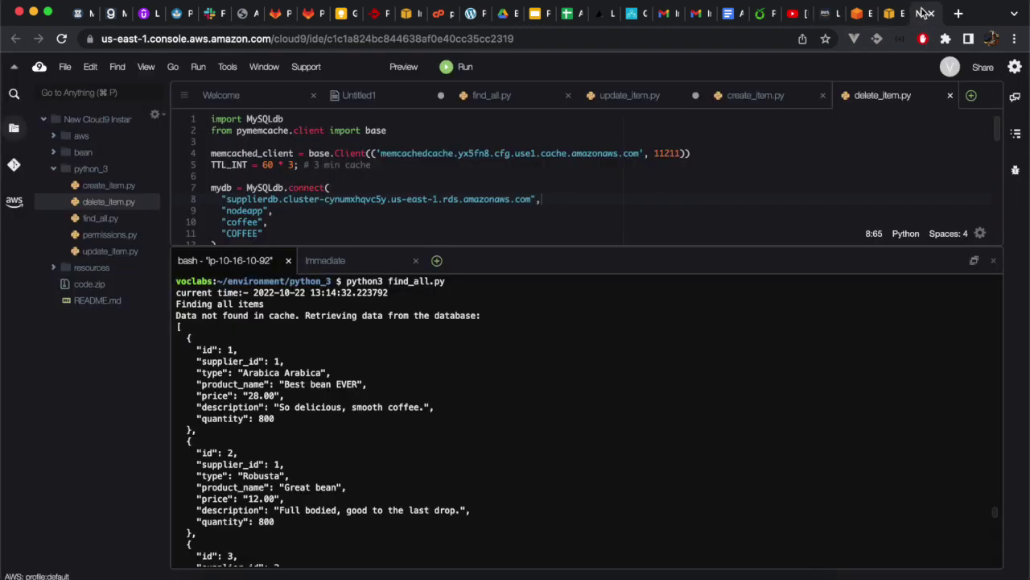
{"action": "left_click", "coordinate": [54, 268]}
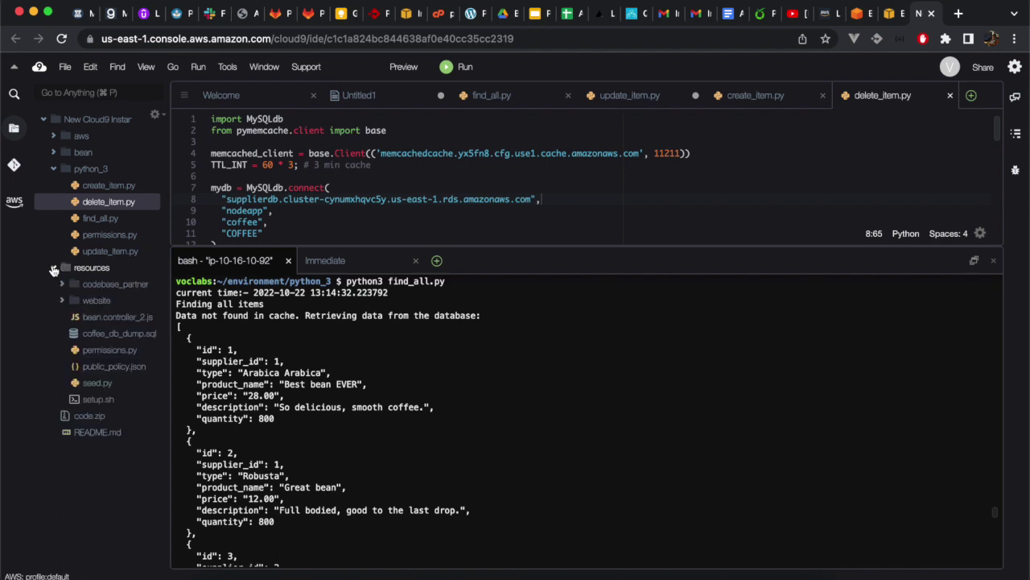
{"action": "left_click", "coordinate": [96, 319]}
{"action": "double_click", "coordinate": [96, 319]}
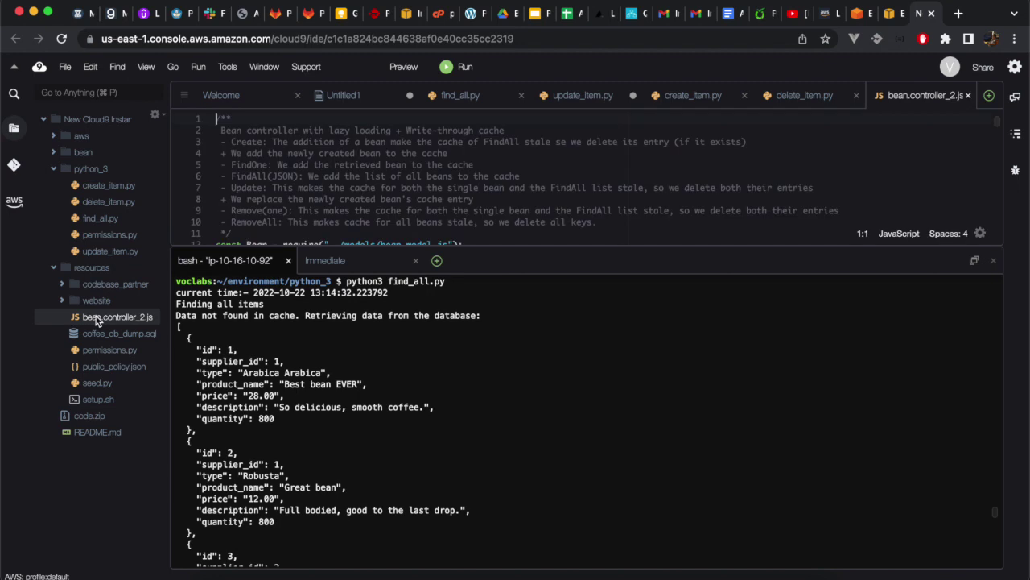
{"action": "scroll", "coordinate": [414, 207], "scroll_direction": "down", "scroll_amount": 2}
{"action": "scroll", "coordinate": [415, 208], "scroll_direction": "down", "scroll_amount": 4}
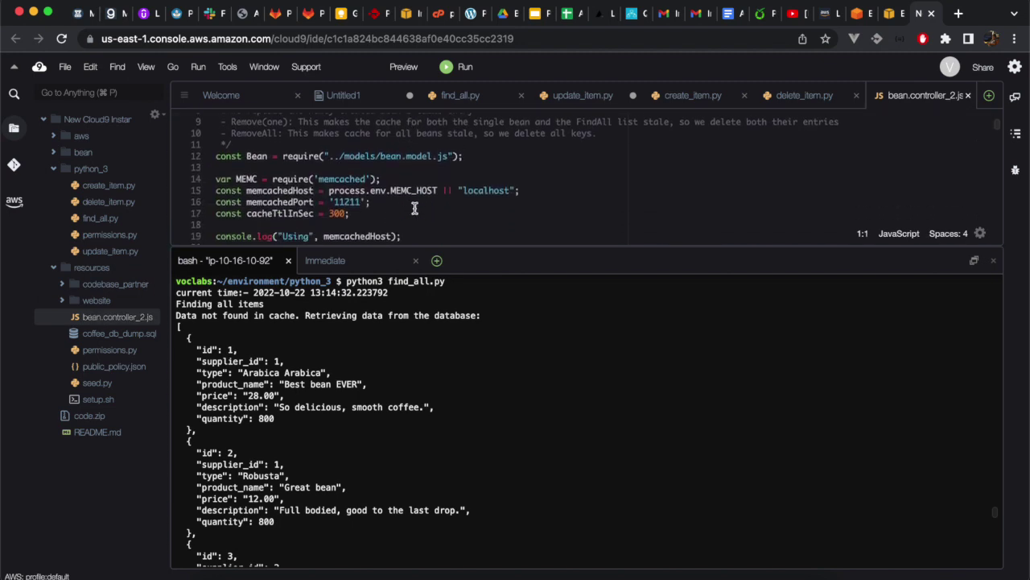
{"action": "scroll", "coordinate": [415, 207], "scroll_direction": "down", "scroll_amount": 1}
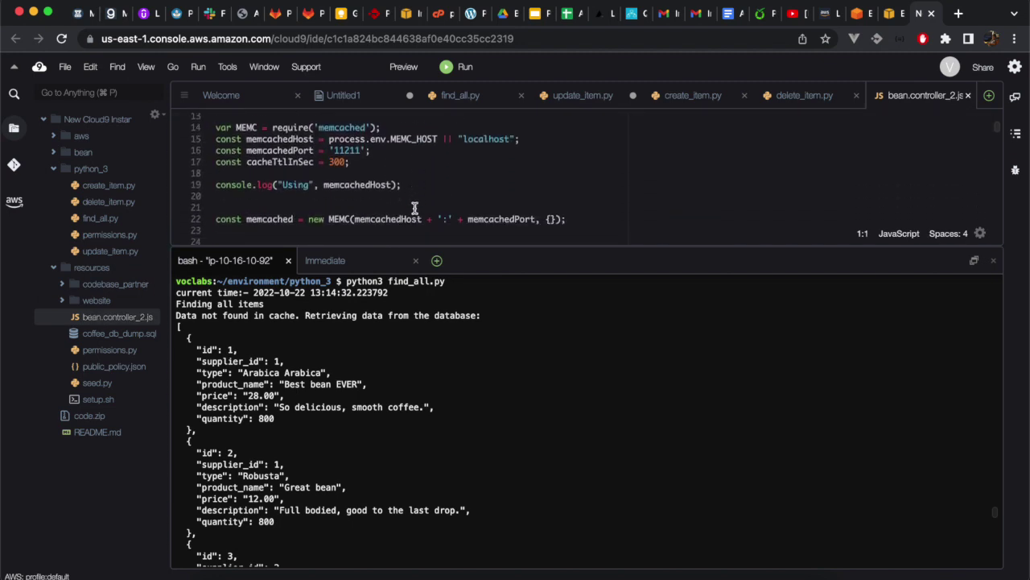
- Read the remaining step 28 code explanations in the lab instructions, covering memcached.set and exports.findOne
{"action": "left_click", "coordinate": [823, 13]}
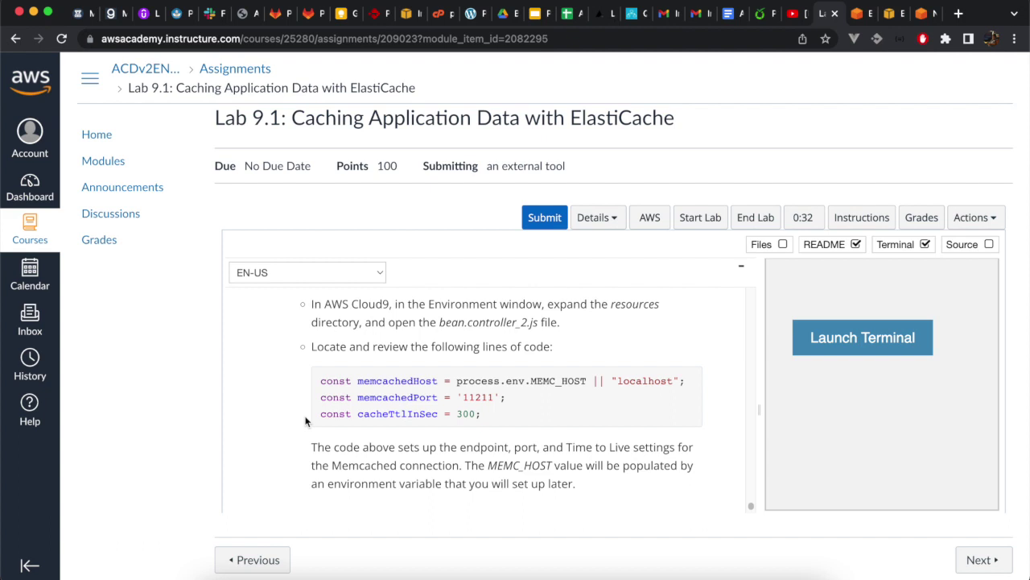
{"action": "scroll", "coordinate": [306, 420], "scroll_direction": "down", "scroll_amount": 3}
{"action": "scroll", "coordinate": [306, 420], "scroll_direction": "down", "scroll_amount": 2}
{"action": "scroll", "coordinate": [289, 424], "scroll_direction": "down", "scroll_amount": 2}
{"action": "scroll", "coordinate": [289, 424], "scroll_direction": "down", "scroll_amount": 3}
{"action": "scroll", "coordinate": [288, 424], "scroll_direction": "down", "scroll_amount": 1}
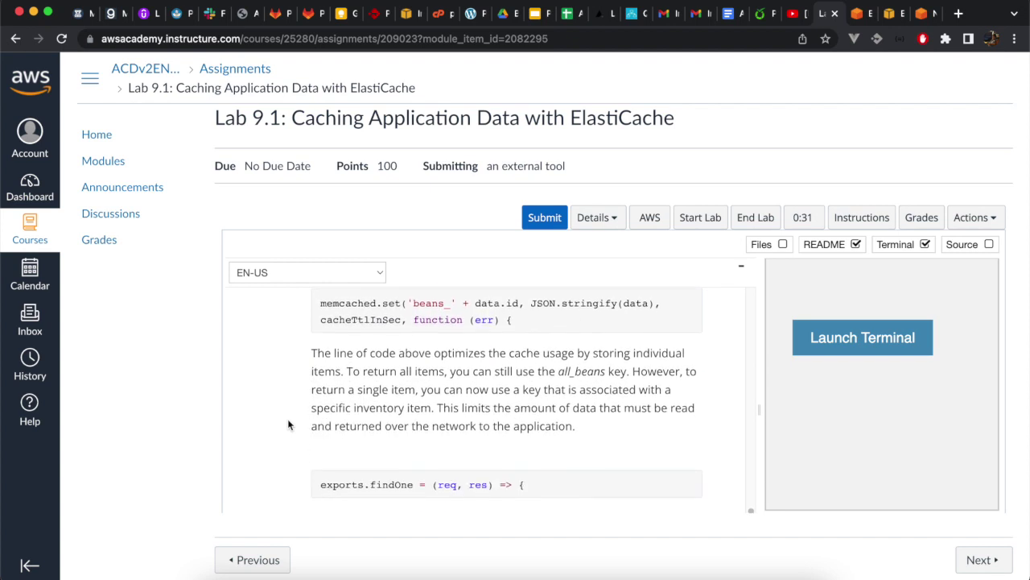
{"action": "scroll", "coordinate": [288, 425], "scroll_direction": "down", "scroll_amount": 1}
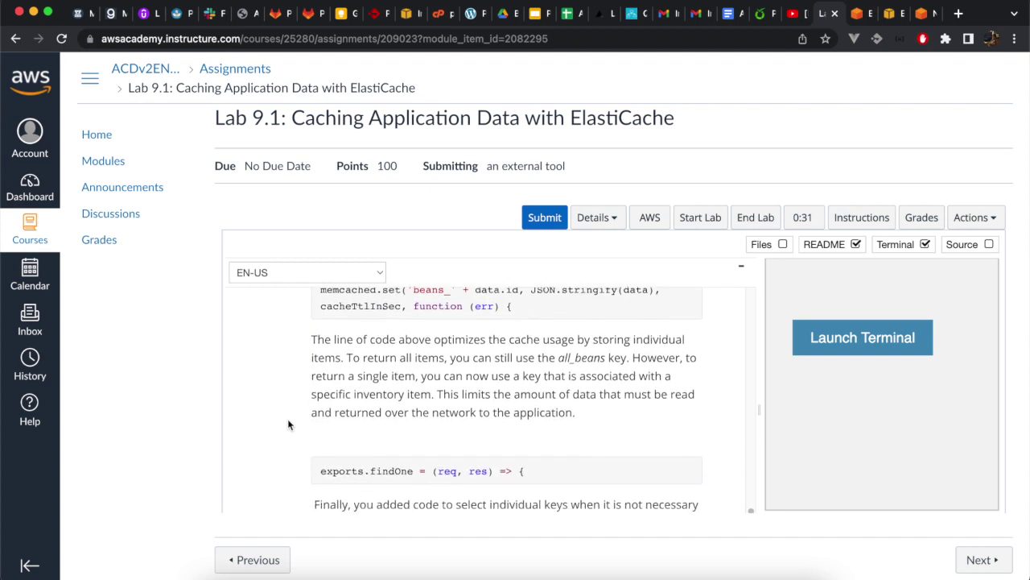
{"action": "scroll", "coordinate": [288, 424], "scroll_direction": "down", "scroll_amount": 3}
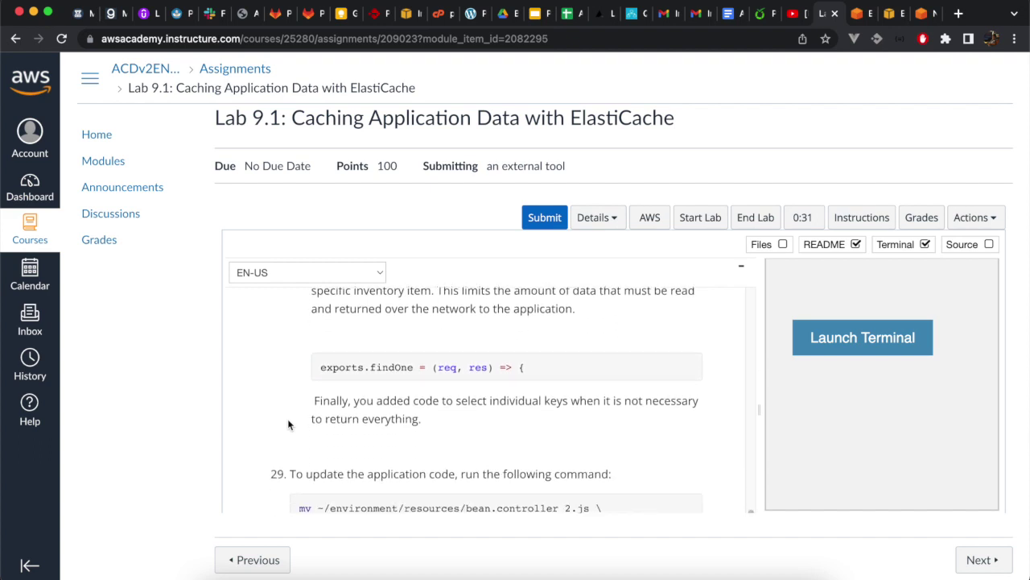
- Copy the mv command from lab step 29 and run it in the Cloud9 terminal to replace codebase_partner/app/controller/bean.controller.js with bean.controller_2.js
{"action": "scroll", "coordinate": [289, 420], "scroll_direction": "down", "scroll_amount": 4}
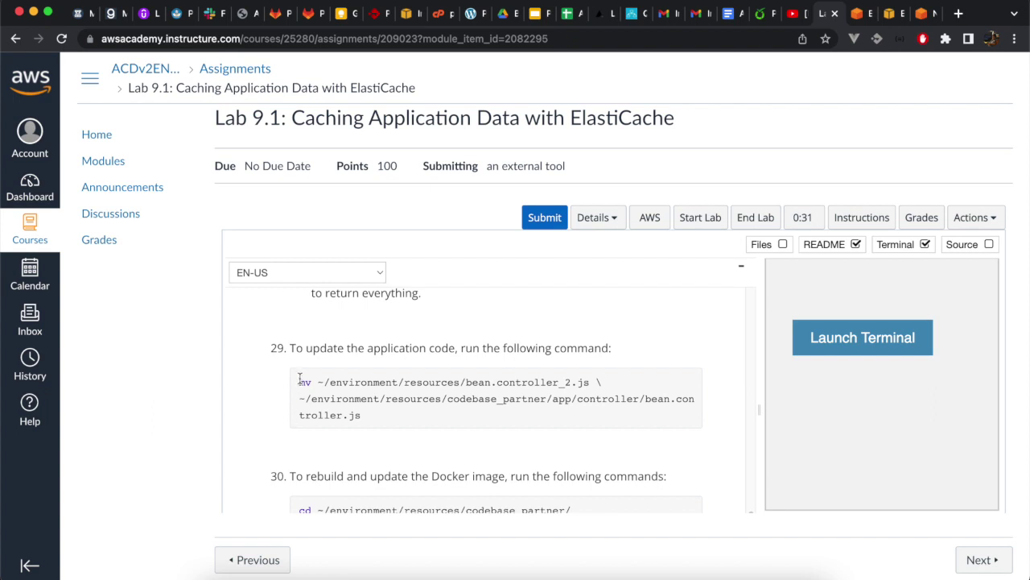
{"action": "left_click", "coordinate": [310, 386]}
{"action": "left_click_drag", "start_coordinate": [310, 386], "coordinate": [370, 416]}
{"action": "key", "text": "super+c"}
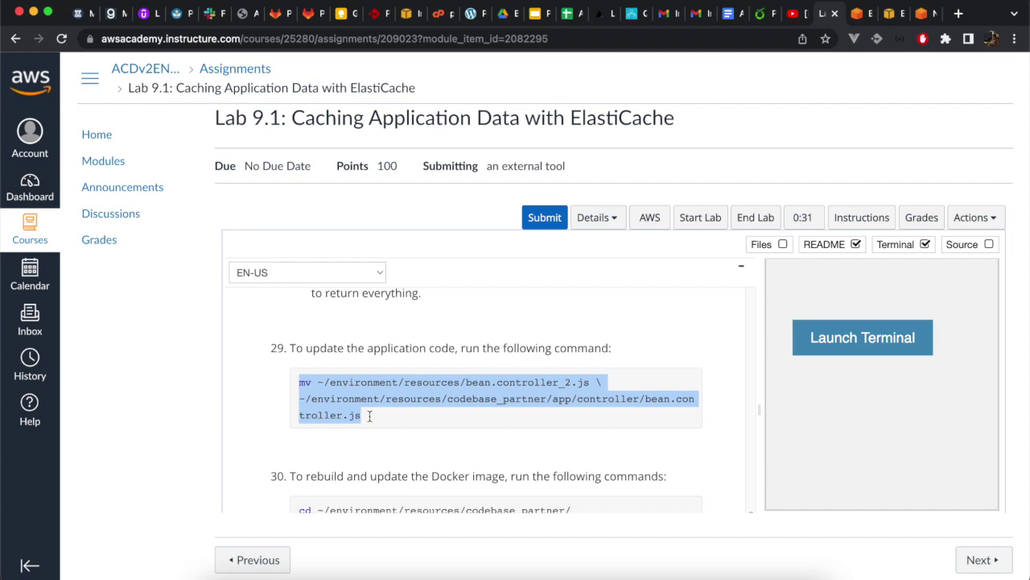
{"action": "left_click", "coordinate": [919, 14]}
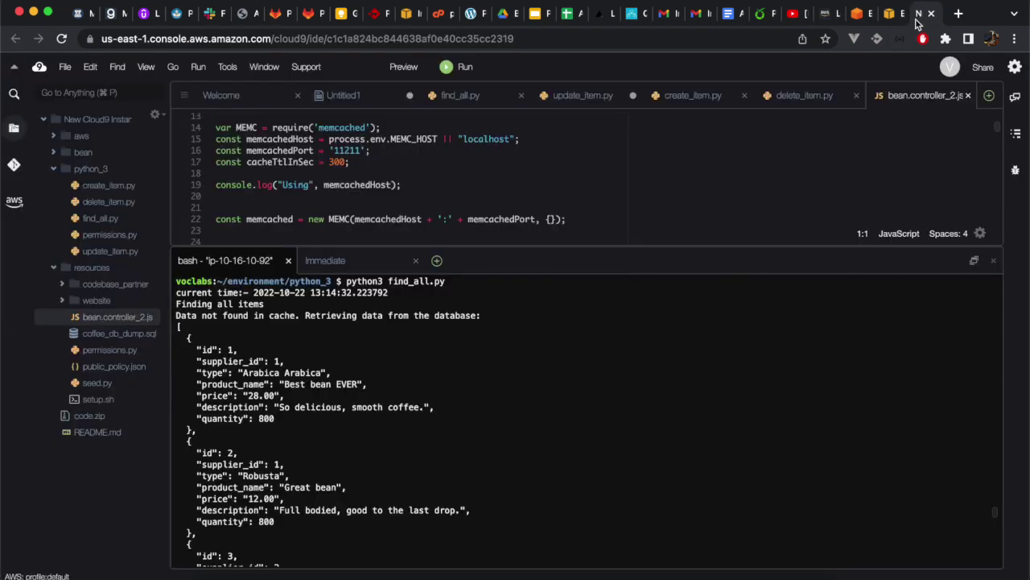
{"action": "left_click", "coordinate": [495, 429]}
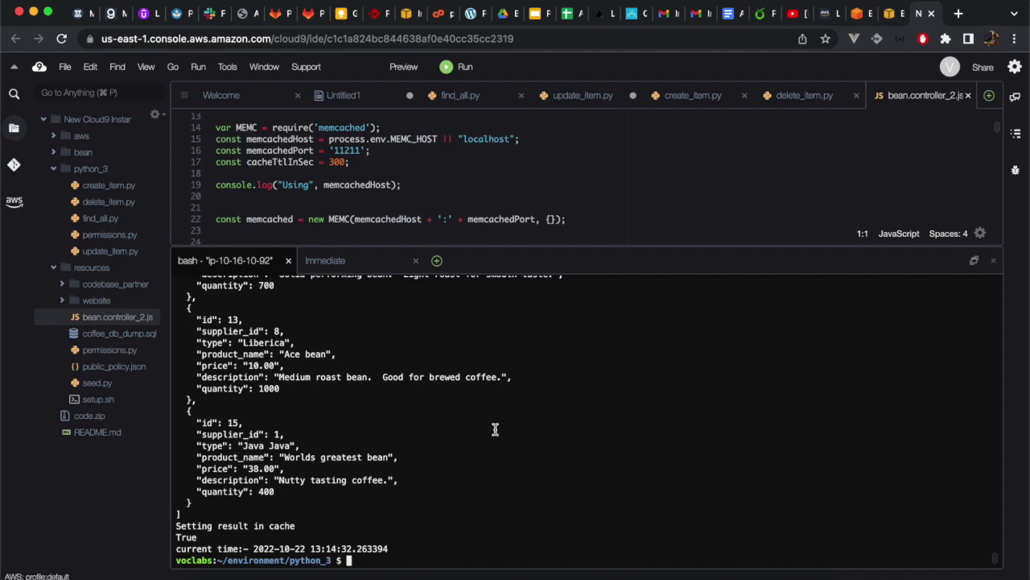
{"action": "key", "text": "super+v"}
{"action": "key", "text": "Return"}
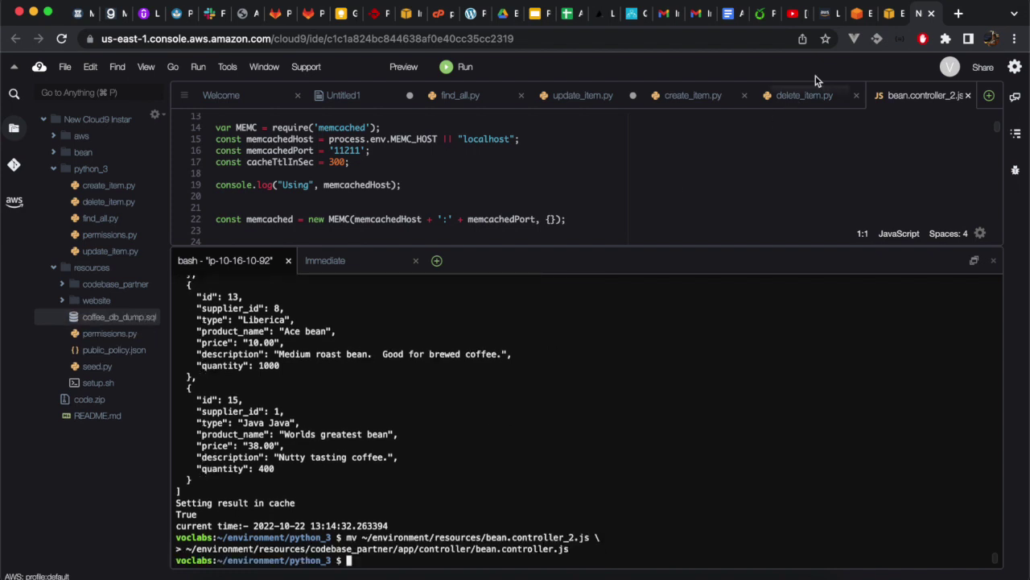
- Copy the cd command from lab step 30 and change the Cloud9 terminal to ~/environment/resources/codebase_partner/
{"action": "left_click", "coordinate": [826, 14]}
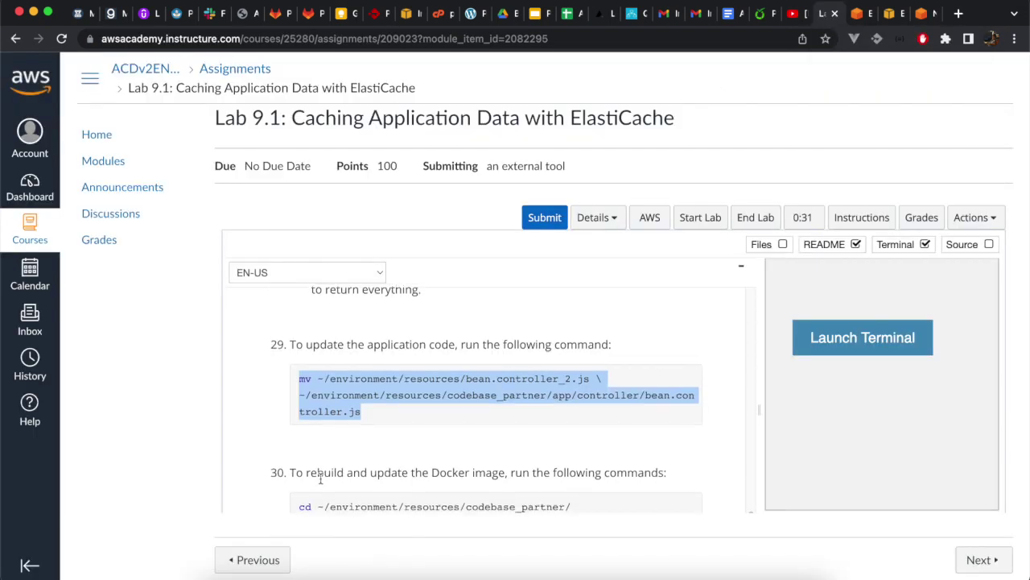
{"action": "scroll", "coordinate": [320, 479], "scroll_direction": "down", "scroll_amount": 2}
{"action": "left_click_drag", "start_coordinate": [300, 425], "coordinate": [580, 423]}
{"action": "key", "text": "super+c"}
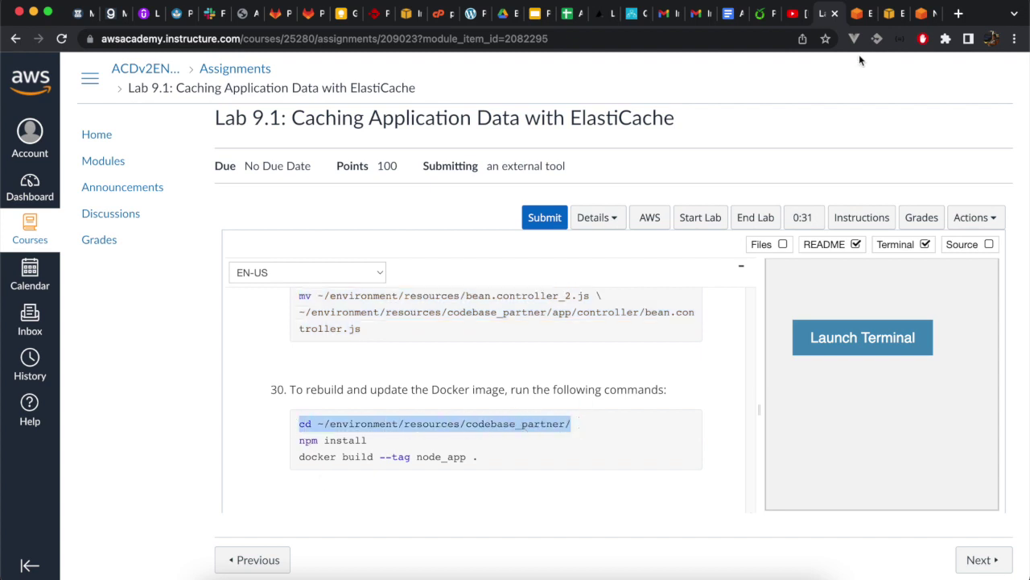
{"action": "left_click", "coordinate": [920, 14]}
{"action": "key", "text": "super+v"}
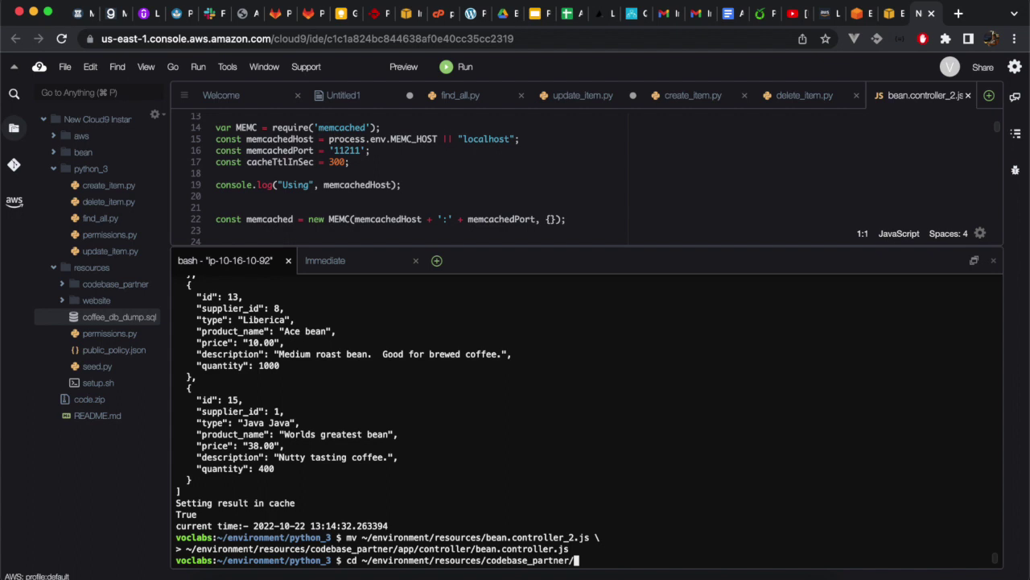
{"action": "key", "text": "Return"}
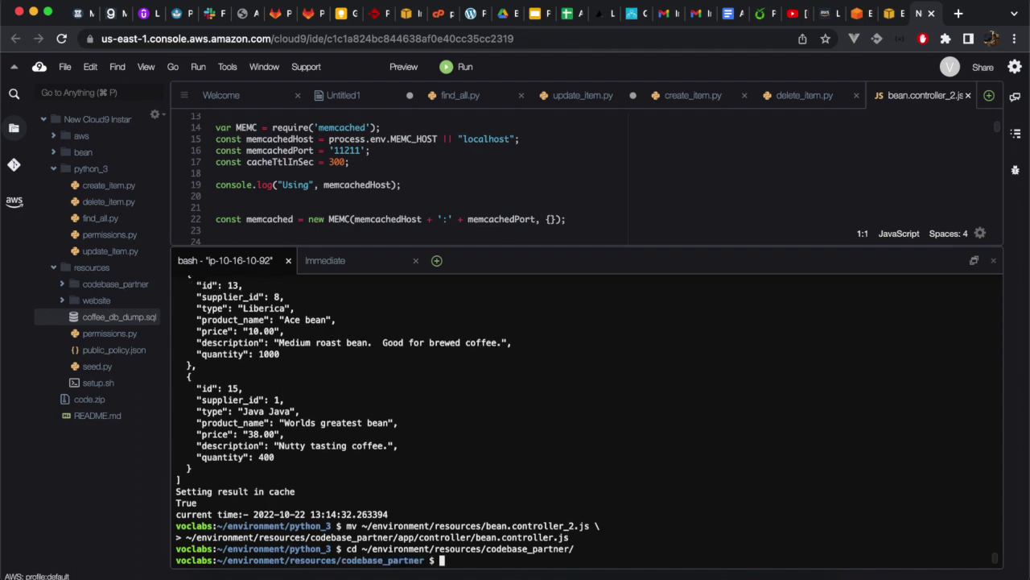
- Copy npm install from lab step 30 and run it in the codebase_partner directory in the Cloud9 terminal
{"action": "left_click", "coordinate": [829, 14]}
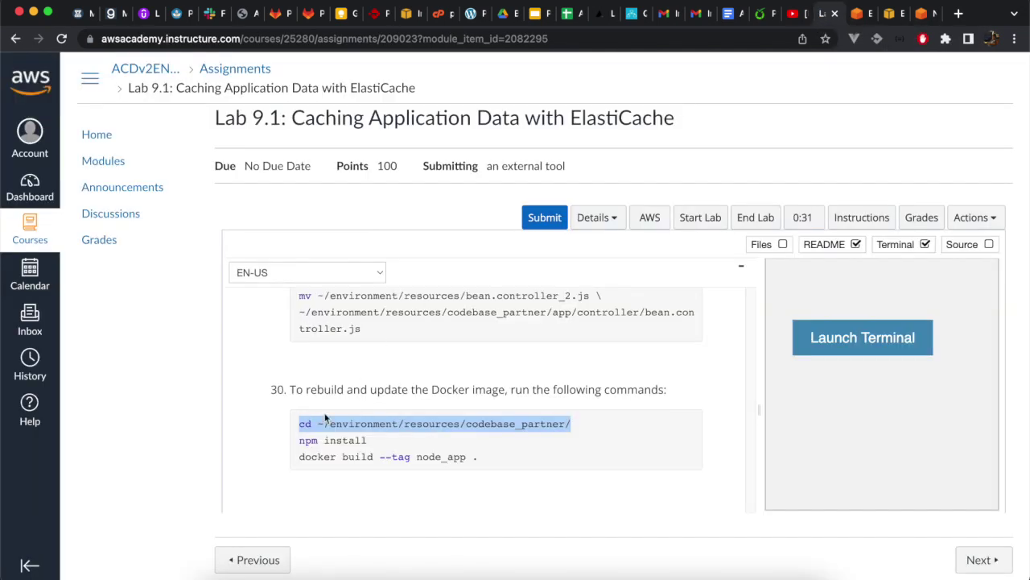
{"action": "left_click_drag", "start_coordinate": [299, 440], "coordinate": [375, 437]}
{"action": "key", "text": "super+c"}
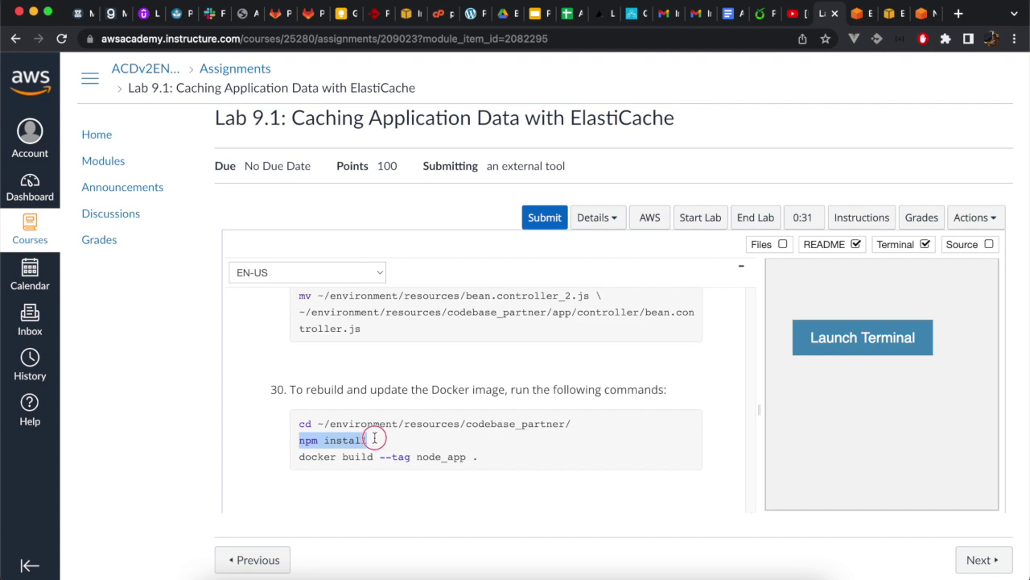
{"action": "left_click", "coordinate": [922, 14]}
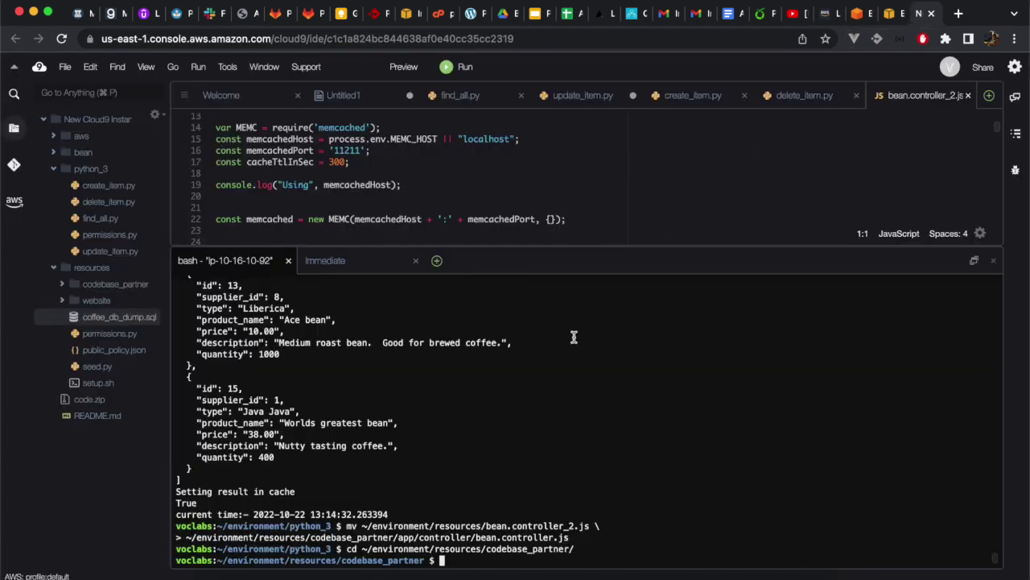
{"action": "key", "text": "super+v"}
{"action": "key", "text": "Return"}
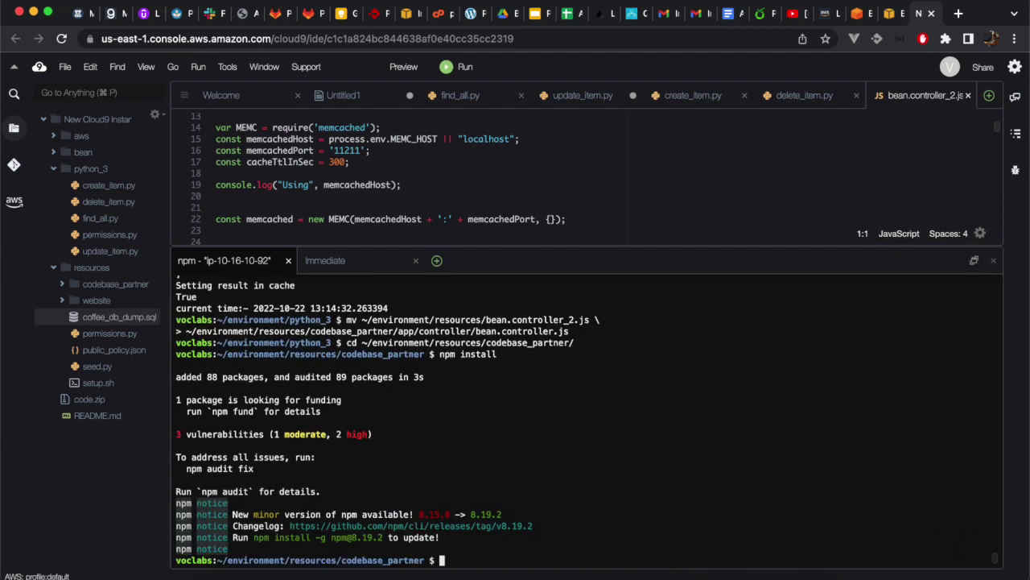
- Copy docker build --tag node_app . from lab step 30 and run it in Cloud9 to rebuild the image
{"action": "left_click", "coordinate": [821, 14]}
{"action": "left_click_drag", "start_coordinate": [298, 458], "coordinate": [490, 460]}
{"action": "key", "text": "super+c"}
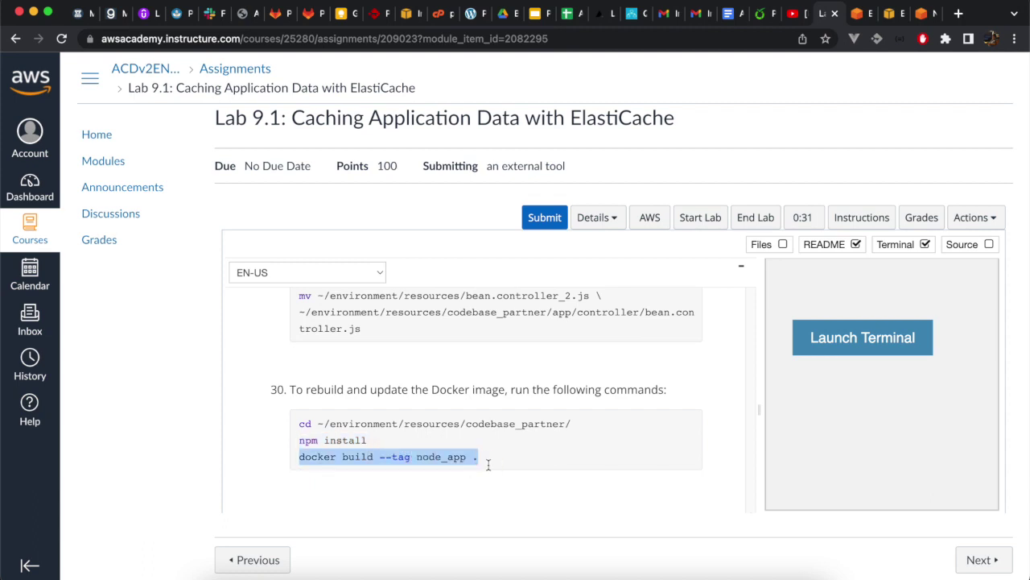
{"action": "left_click", "coordinate": [922, 16]}
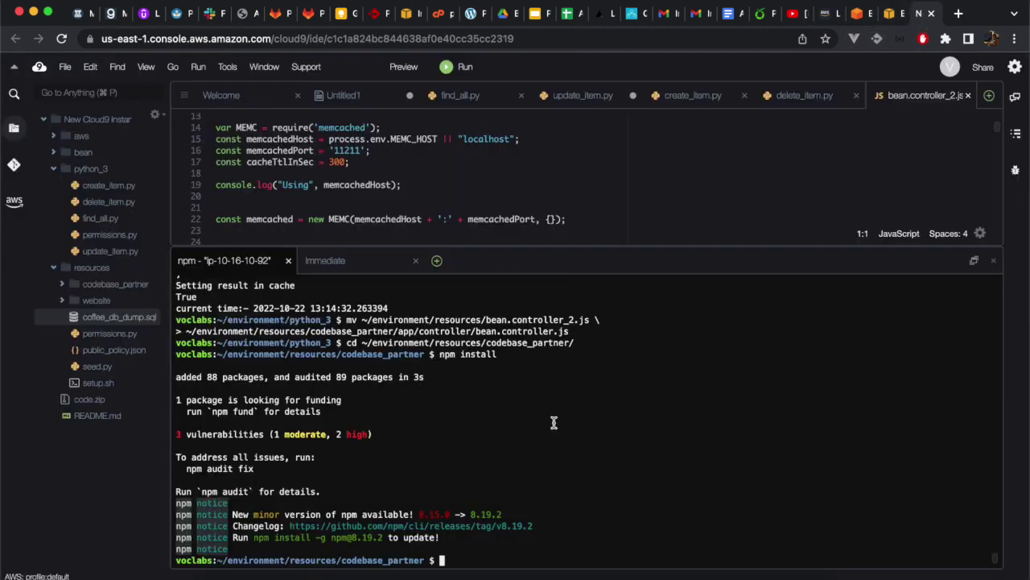
{"action": "key", "text": "super+v"}
{"action": "key", "text": "Return"}
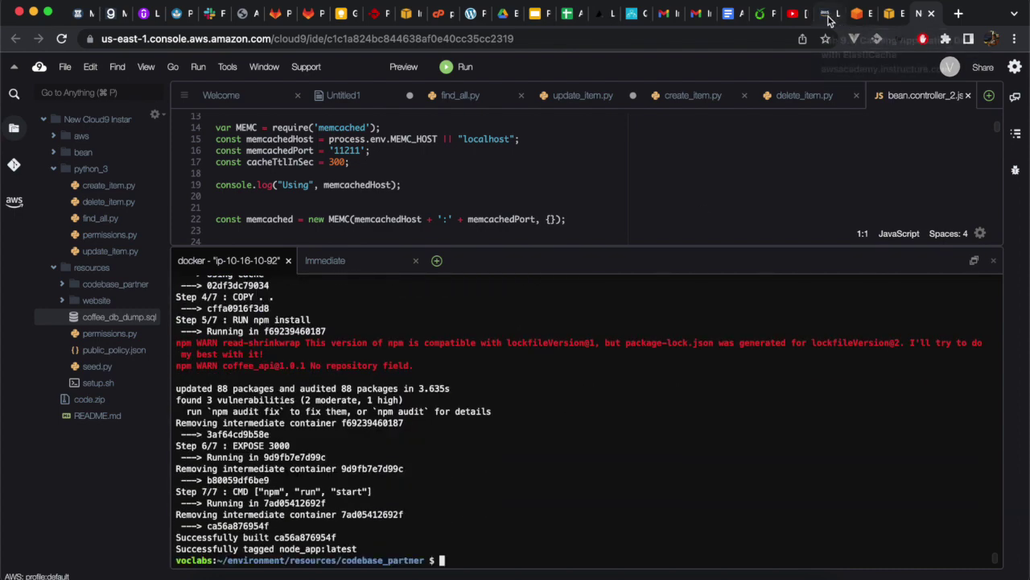
- Copy the aws ecr get-login-password command from lab step 31 and paste it into the Cloud9 terminal
{"action": "left_click", "coordinate": [834, 15]}
{"action": "scroll", "coordinate": [459, 396], "scroll_direction": "down", "scroll_amount": 5}
{"action": "scroll", "coordinate": [459, 393], "scroll_direction": "down", "scroll_amount": 1}
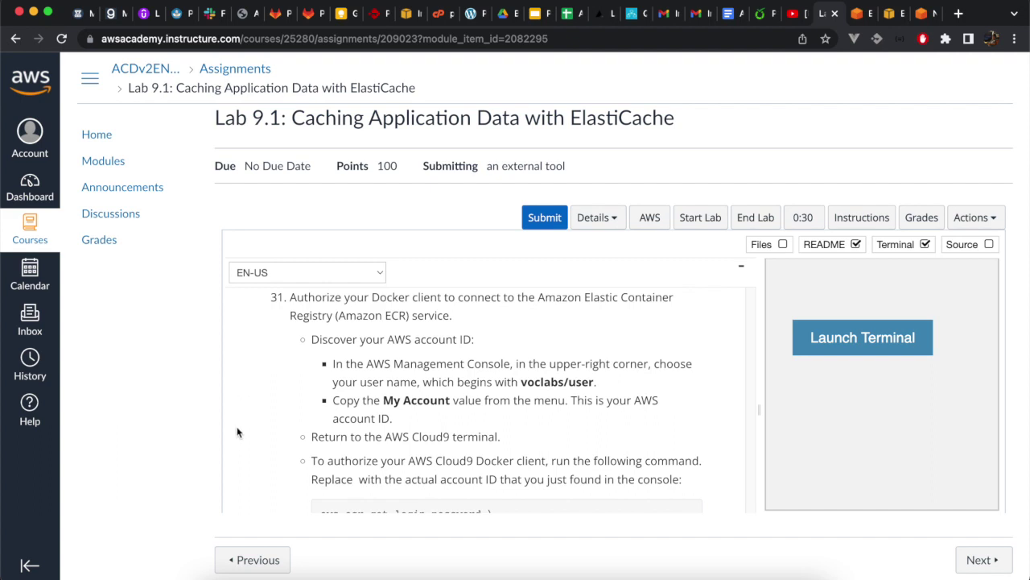
{"action": "scroll", "coordinate": [238, 435], "scroll_direction": "down", "scroll_amount": 3}
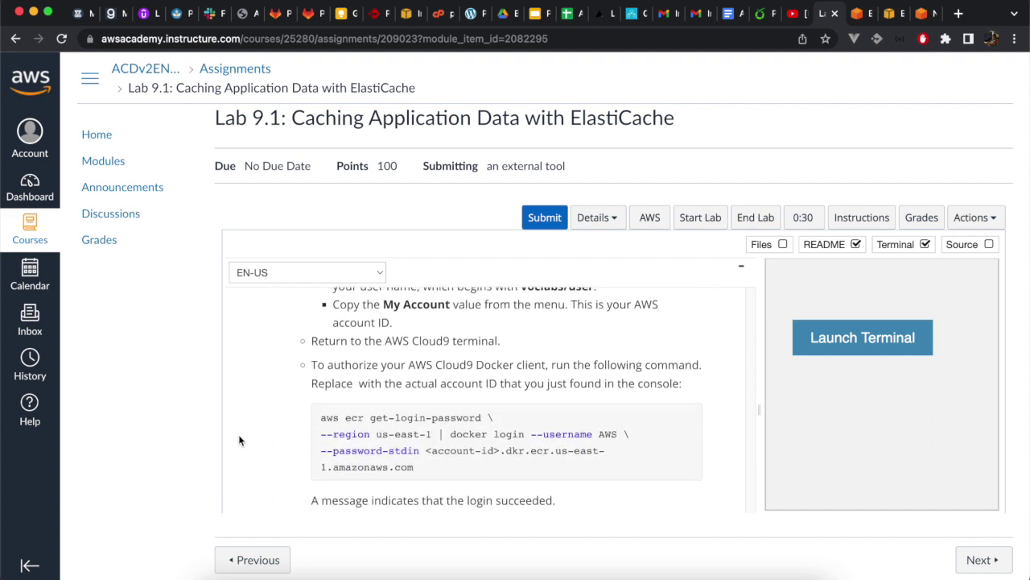
{"action": "left_click_drag", "start_coordinate": [321, 416], "coordinate": [430, 470]}
{"action": "key", "text": "super+c"}
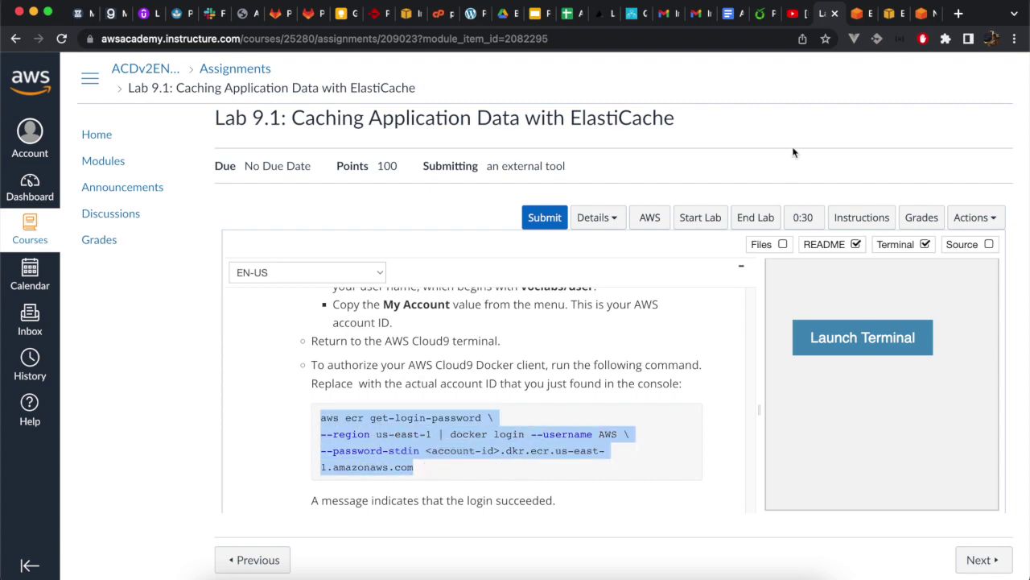
{"action": "left_click", "coordinate": [924, 14]}
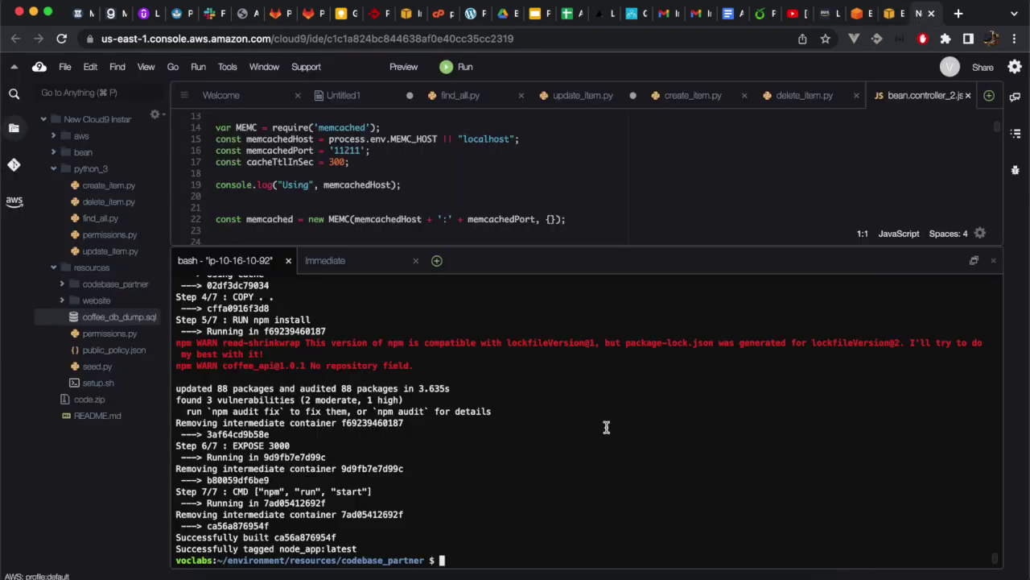
{"action": "key", "text": "super+v"}
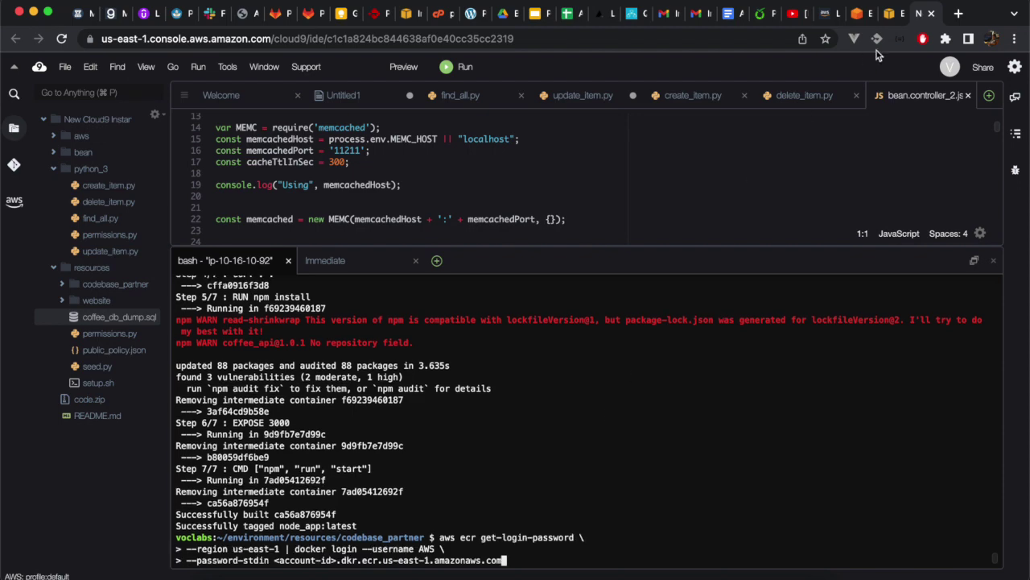
- Copy the AWS account ID from the account details in the AWS Management Console
{"action": "left_click", "coordinate": [892, 18]}
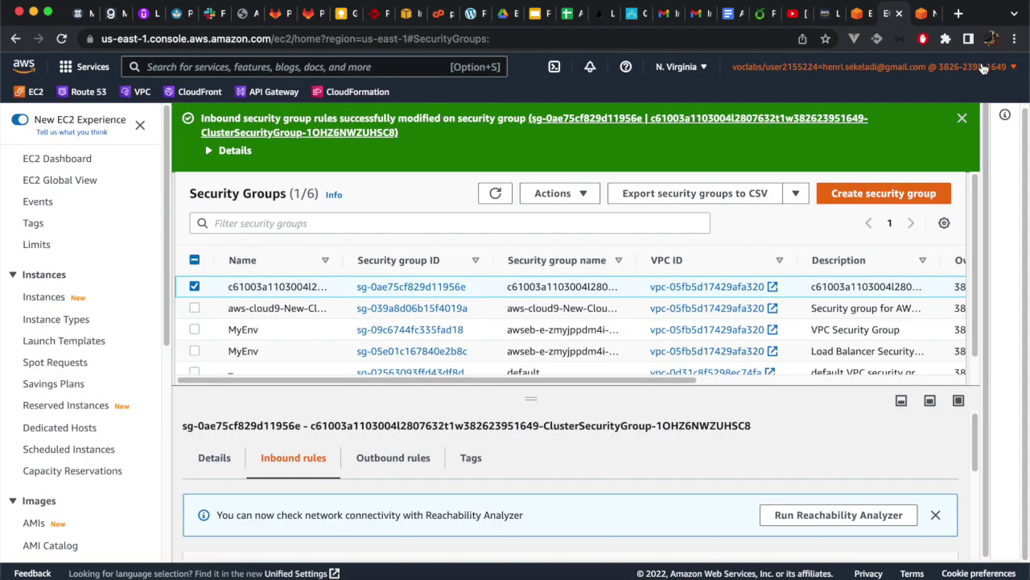
{"action": "left_click", "coordinate": [877, 66]}
{"action": "left_click", "coordinate": [877, 102]}
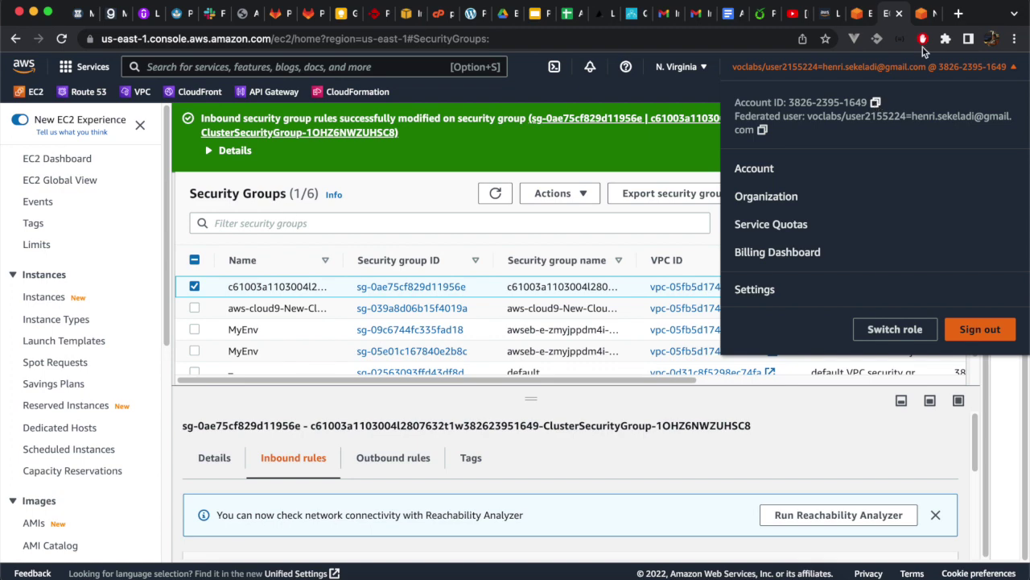
- Replace the <account-id> placeholder in the Cloud9 terminal's pending login command with the copied AWS account ID and run the command
{"action": "left_click", "coordinate": [926, 14]}
{"action": "key", "text": "Left"}
{"action": "key", "text": "Left"}
{"action": "key", "text": "Left"}
{"action": "key", "text": "Left"}
{"action": "key", "text": "Left"}
{"action": "key", "text": "Left"}
{"action": "key", "text": "Left"}
{"action": "key", "text": "Left"}
{"action": "key", "text": "Left"}
{"action": "key", "text": "Left"}
{"action": "key", "text": "Left"}
{"action": "key", "text": "Left"}
{"action": "key", "text": "Left"}
{"action": "key", "text": "Left"}
{"action": "key", "text": "Left"}
{"action": "key", "text": "Left"}
{"action": "key", "text": "Left"}
{"action": "key", "text": "Left"}
{"action": "key", "text": "Left"}
{"action": "key", "text": "Left"}
{"action": "key", "text": "Left"}
{"action": "key", "text": "Left"}
{"action": "key", "text": "Left"}
{"action": "key", "text": "Left"}
{"action": "key", "text": "Left"}
{"action": "key", "text": "Left"}
{"action": "key", "text": "Left"}
{"action": "key", "text": "Left"}
{"action": "key", "text": "Left"}
{"action": "key", "text": "Left"}
{"action": "key", "text": "Left"}
{"action": "key", "text": "Left"}
{"action": "key", "text": "Left"}
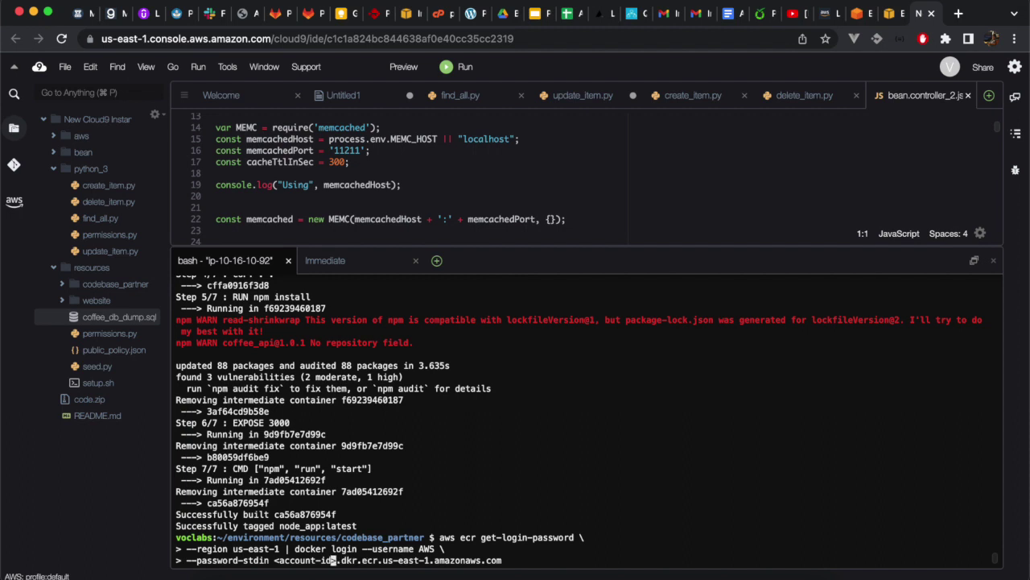
{"action": "key", "text": "Delete"}
{"action": "key", "text": "BackSpace"}
{"action": "key", "text": "BackSpace"}
{"action": "key", "text": "BackSpace"}
{"action": "key", "text": "BackSpace"}
{"action": "key", "text": "BackSpace"}
{"action": "key", "text": "BackSpace"}
{"action": "key", "text": "BackSpace"}
{"action": "key", "text": "BackSpace"}
{"action": "key", "text": "BackSpace"}
{"action": "key", "text": "BackSpace"}
{"action": "key", "text": "BackSpace"}
{"action": "key", "text": "super+v"}
{"action": "key", "text": "Return"}
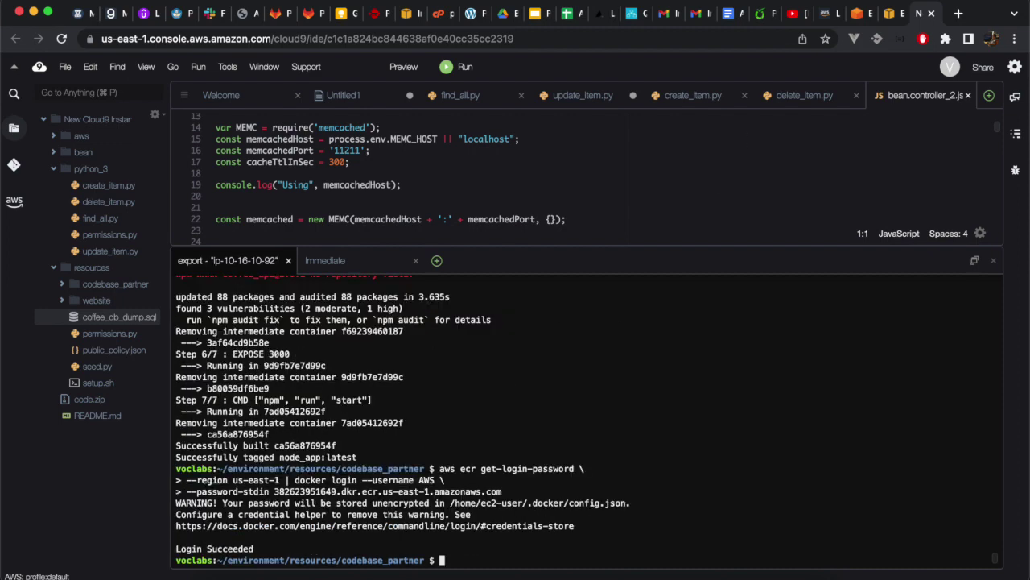
- Copy the aws ecr describe-repositories command from lab step 32 and run it in the Cloud9 terminal to find the repository URI
{"action": "left_click", "coordinate": [826, 14]}
{"action": "scroll", "coordinate": [324, 409], "scroll_direction": "down", "scroll_amount": 5}
{"action": "left_click_drag", "start_coordinate": [321, 414], "coordinate": [519, 439]}
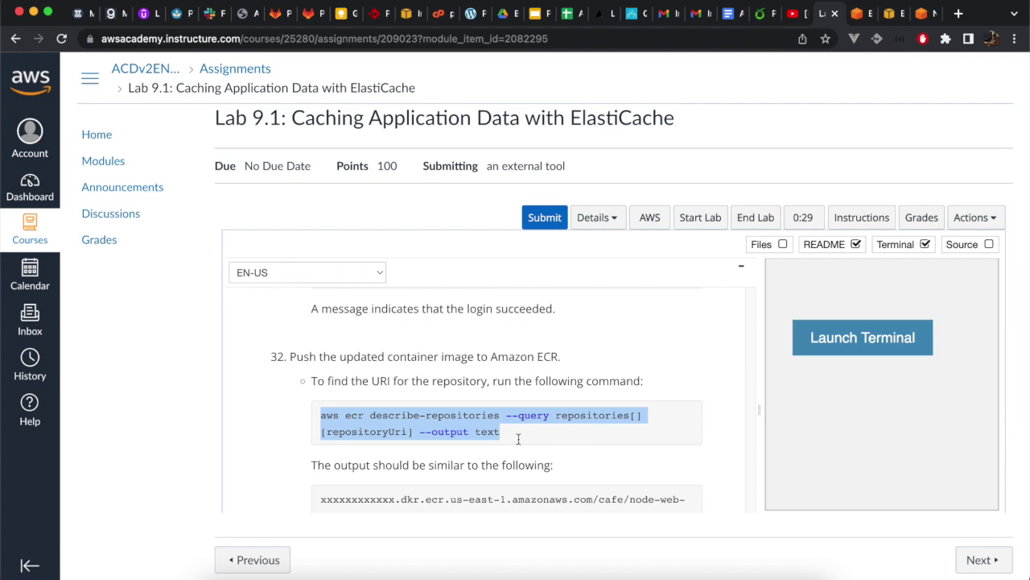
{"action": "left_click", "coordinate": [926, 13]}
{"action": "key", "text": "super+v"}
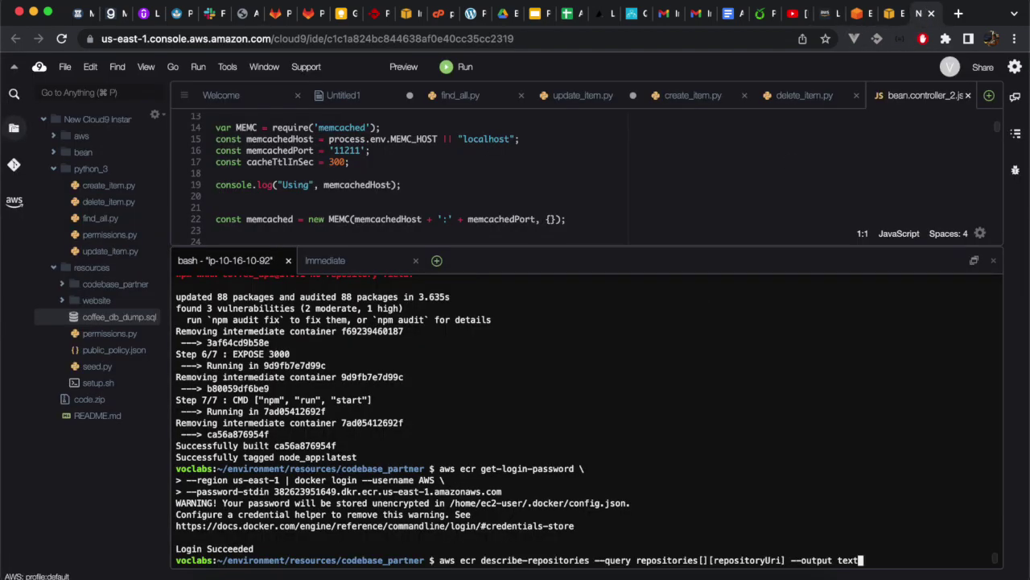
{"action": "key", "text": "Return"}
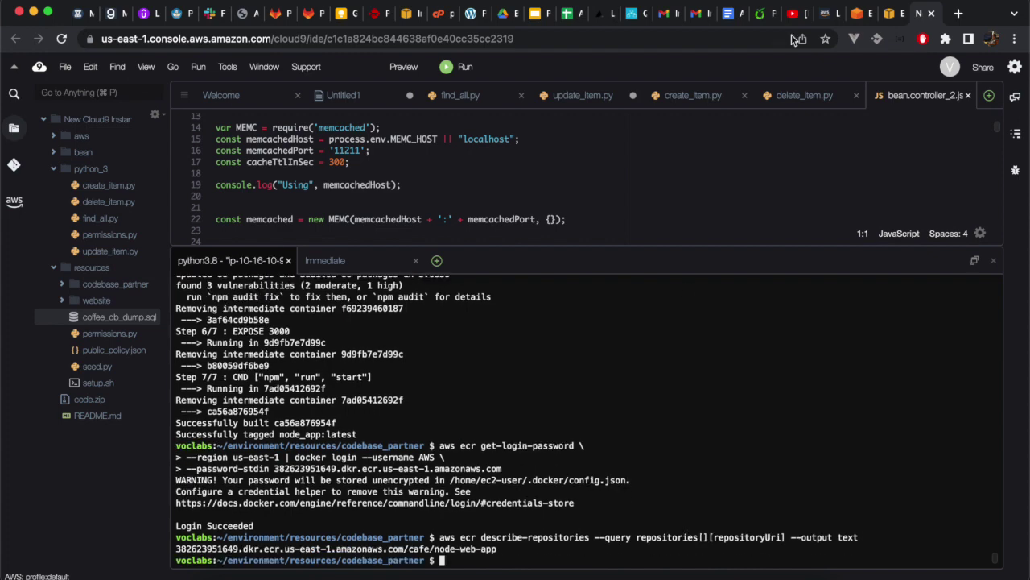
- Copy docker tag node_app:latest <FMI_1>:latest from lab step 32 and paste it into the Cloud9 terminal
{"action": "left_click", "coordinate": [825, 16]}
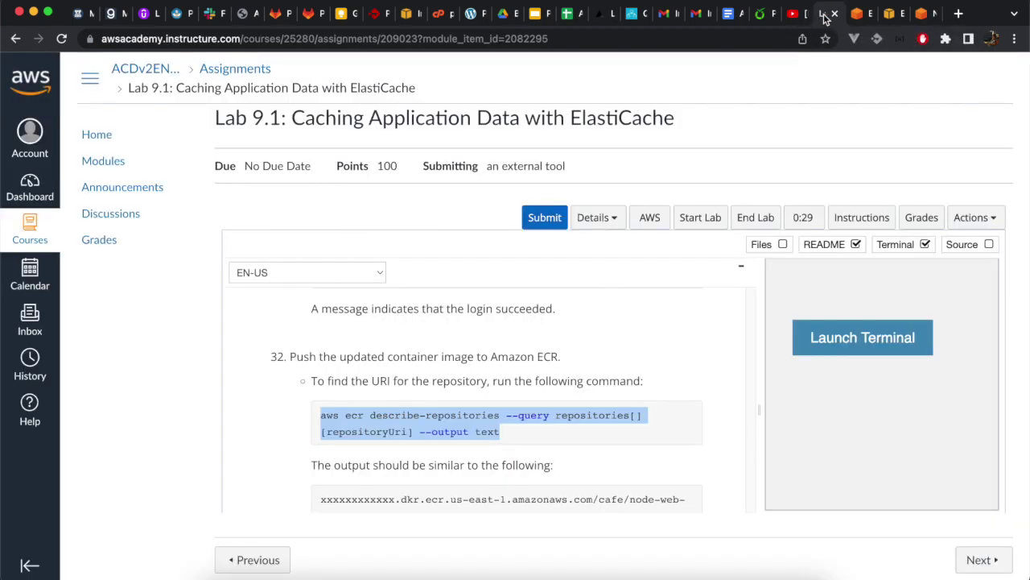
{"action": "scroll", "coordinate": [291, 430], "scroll_direction": "down", "scroll_amount": 5}
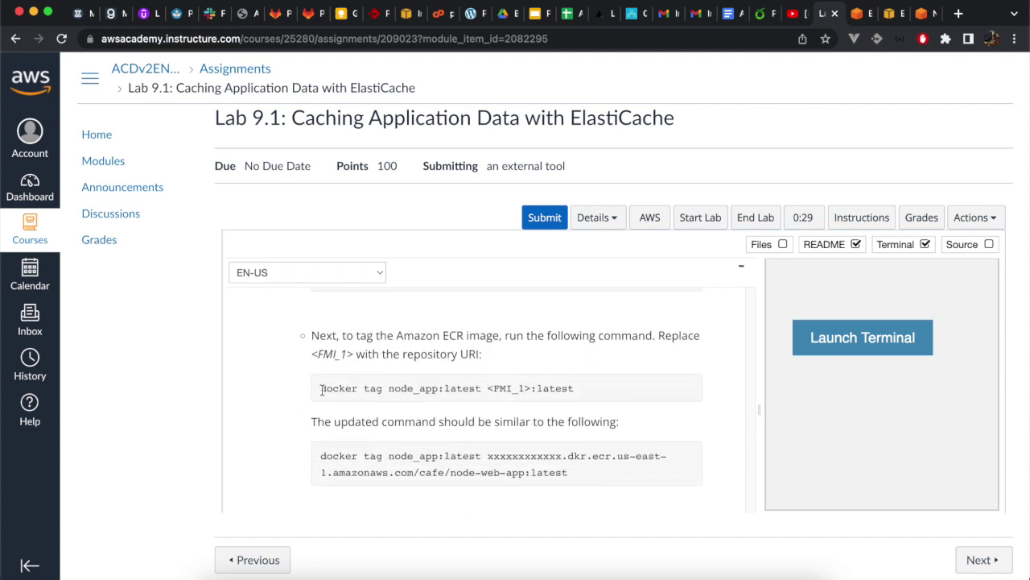
{"action": "left_click_drag", "start_coordinate": [322, 390], "coordinate": [596, 395]}
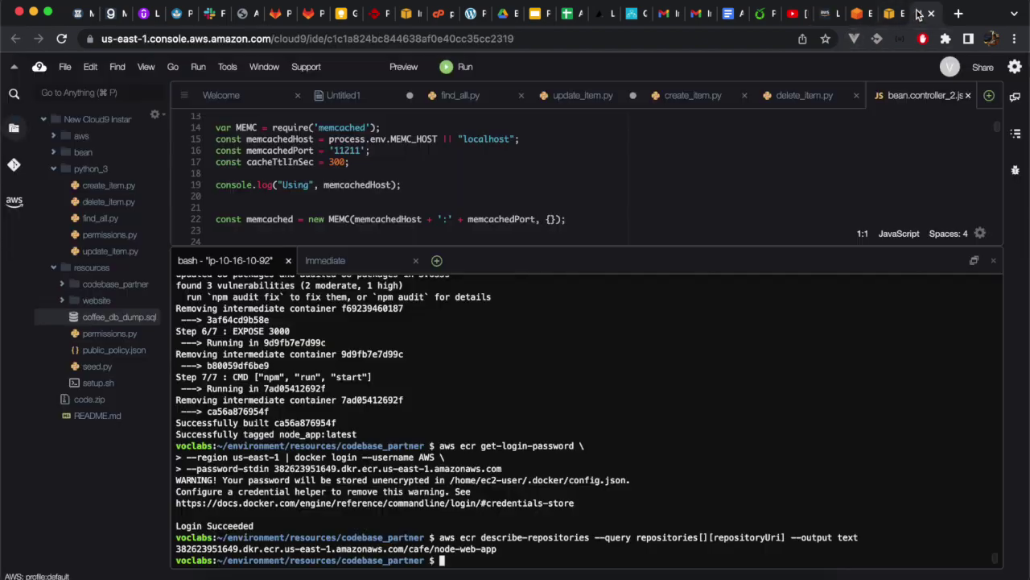
{"action": "left_click", "coordinate": [919, 14]}
{"action": "key", "text": "super+v"}
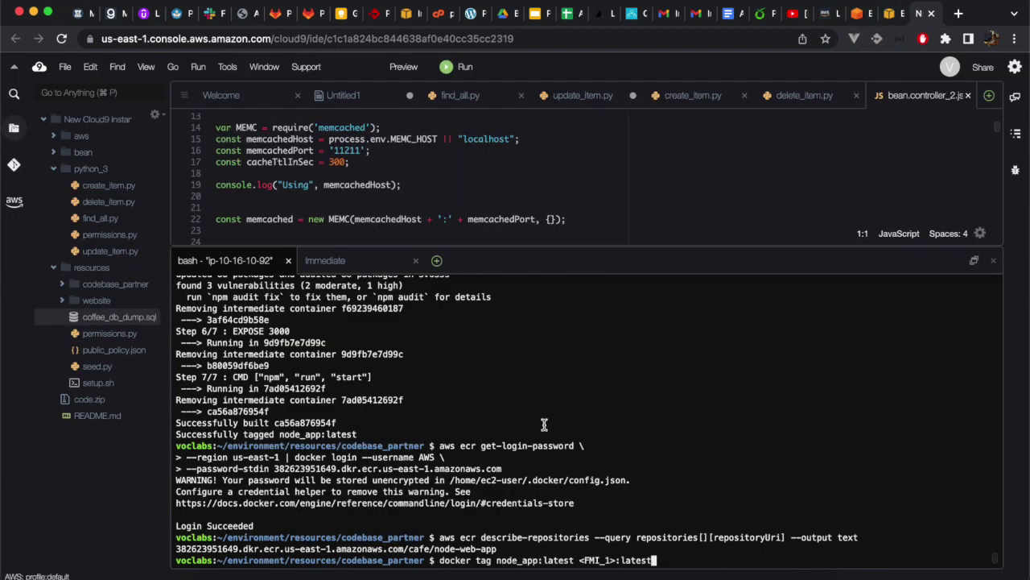
- Replace <FMI_1> in the docker tag command with the cafe/node-web-app repository URI from the terminal output and run it
{"action": "key", "text": "Left"}
{"action": "key", "text": "Left"}
{"action": "key", "text": "Left"}
{"action": "key", "text": "Left"}
{"action": "key", "text": "Left"}
{"action": "key", "text": "Left"}
{"action": "key", "text": "Left"}
{"action": "key", "text": "BackSpace"}
{"action": "key", "text": "BackSpace"}
{"action": "key", "text": "BackSpace"}
{"action": "key", "text": "BackSpace"}
{"action": "key", "text": "BackSpace"}
{"action": "key", "text": "BackSpace"}
{"action": "key", "text": "BackSpace"}
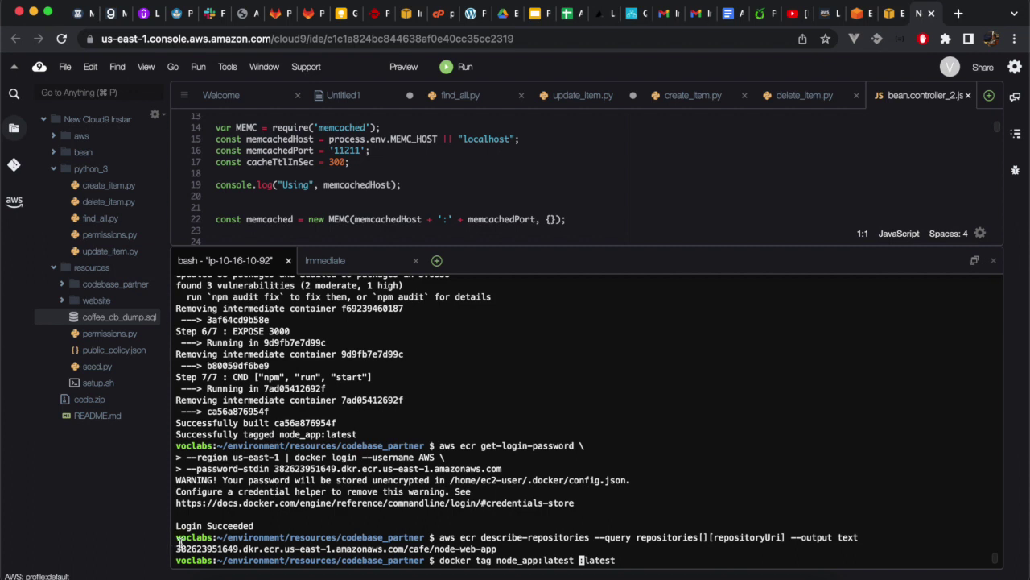
{"action": "left_click_drag", "start_coordinate": [175, 548], "coordinate": [500, 548]}
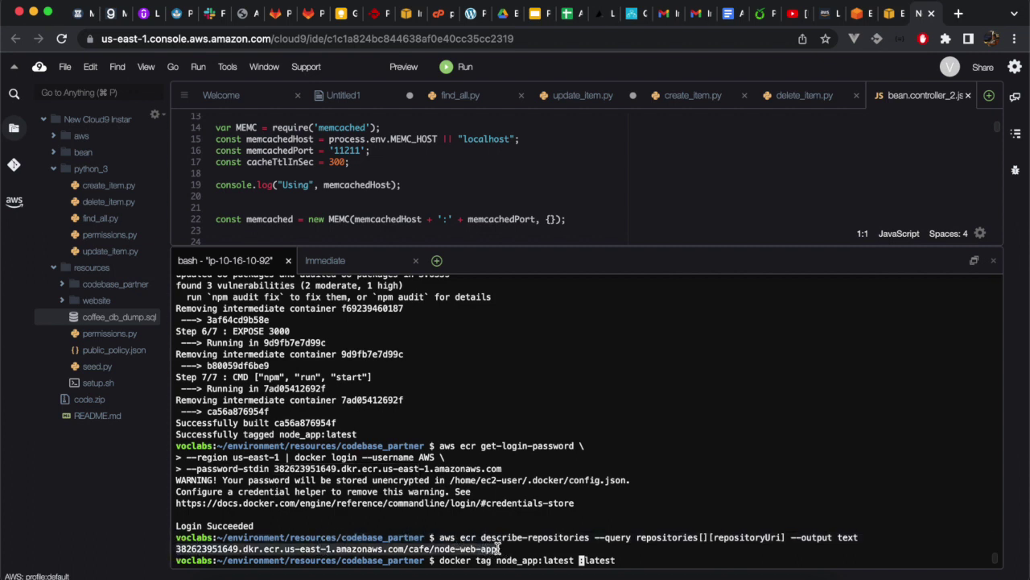
{"action": "left_click", "coordinate": [580, 557]}
{"action": "key", "text": "super+v"}
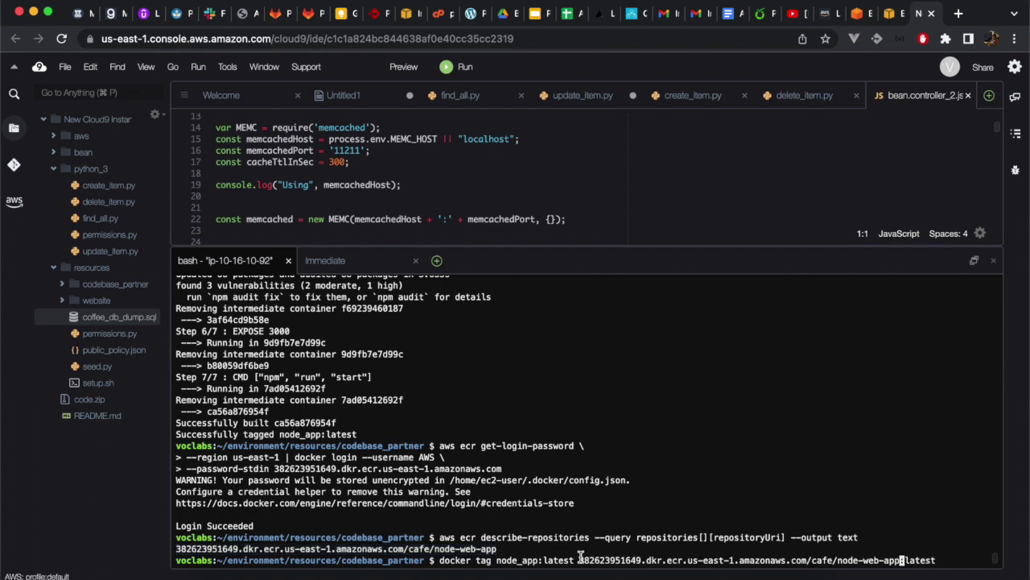
{"action": "key", "text": "Return"}
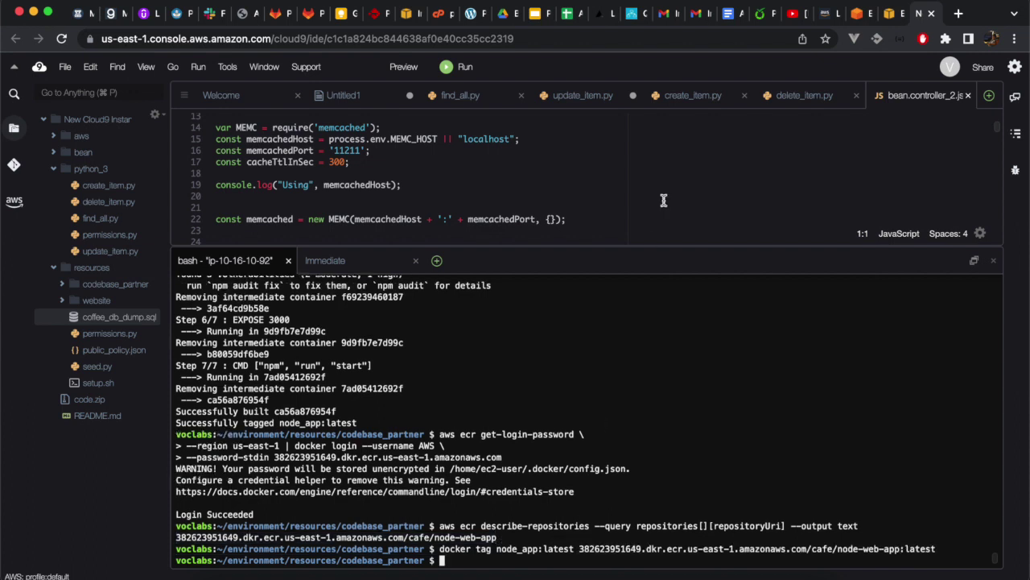
- Check the docker push instructions in lab step 32, recall the docker tag command in the Cloud9 terminal and change tag to push
{"action": "key", "text": "super+alt+Left"}
{"action": "key", "text": "super+alt+Left"}
{"action": "key", "text": "super+alt+Left"}
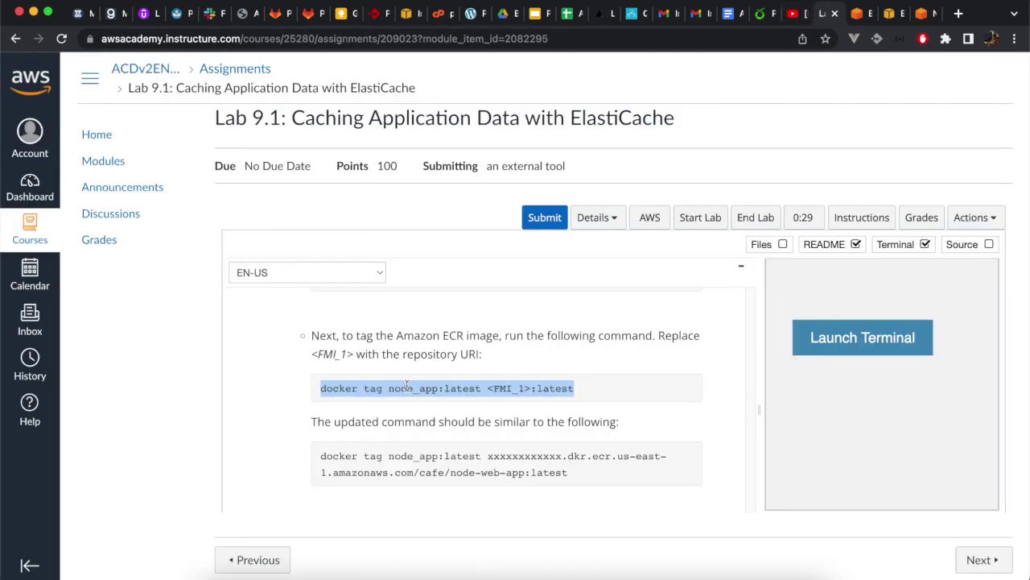
{"action": "scroll", "coordinate": [407, 386], "scroll_direction": "down", "scroll_amount": 3}
{"action": "scroll", "coordinate": [406, 386], "scroll_direction": "down", "scroll_amount": 3}
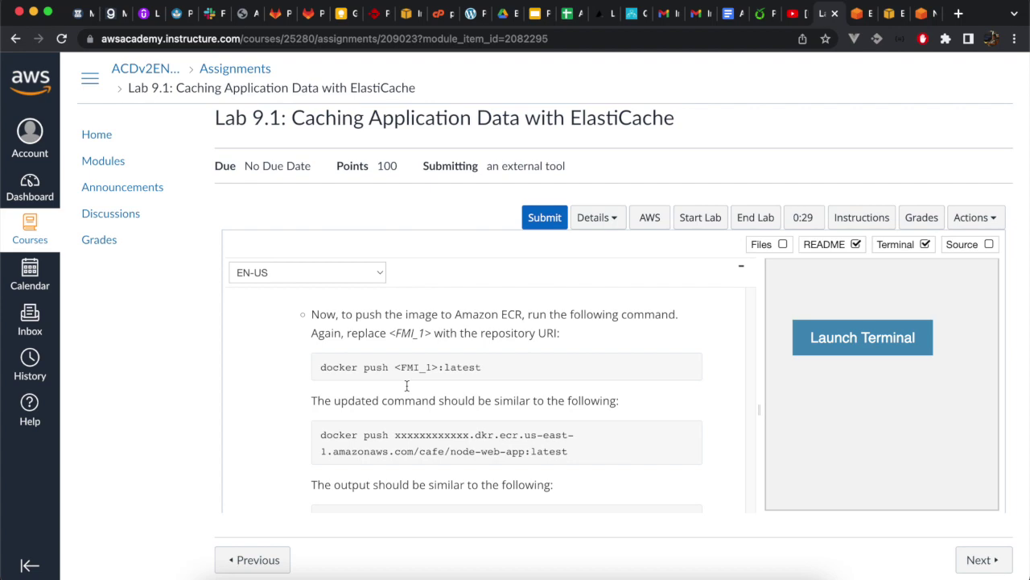
{"action": "scroll", "coordinate": [407, 386], "scroll_direction": "down", "scroll_amount": 5}
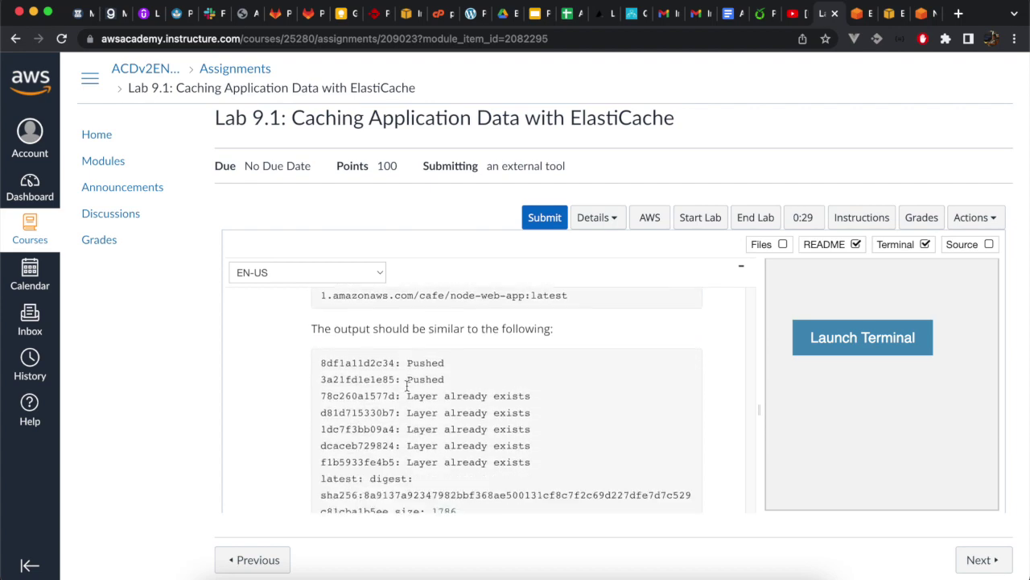
{"action": "left_click", "coordinate": [923, 14]}
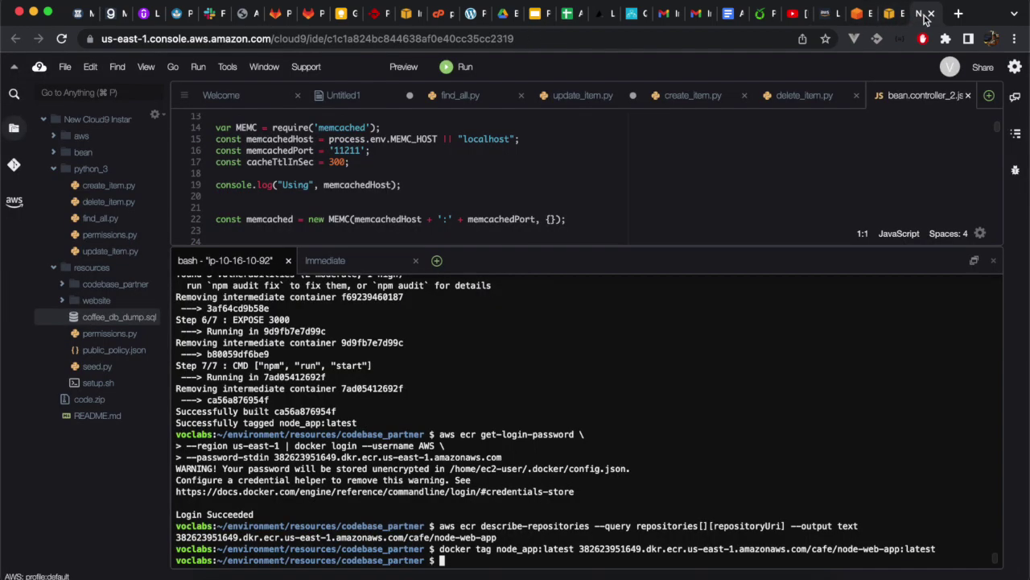
{"action": "key", "text": "Up"}
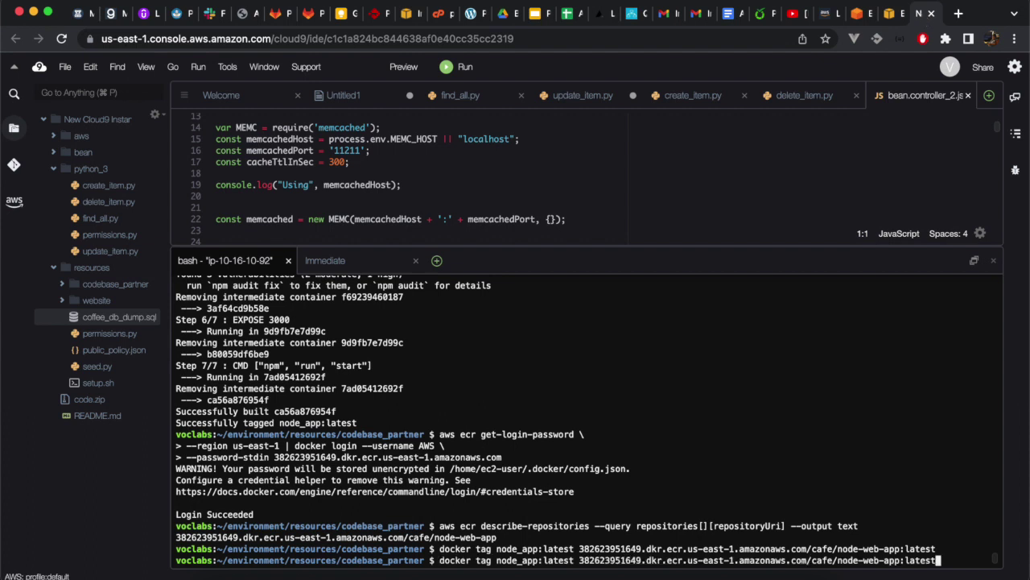
{"action": "key", "text": "ctrl+a"}
{"action": "key", "text": "Right"}
{"action": "key", "text": "Right"}
{"action": "key", "text": "Right"}
{"action": "key", "text": "Right"}
{"action": "key", "text": "Right"}
{"action": "key", "text": "Right"}
{"action": "key", "text": "Right"}
{"action": "key", "text": "Right"}
{"action": "key", "text": "Right"}
{"action": "key", "text": "Right"}
{"action": "key", "text": "Right"}
{"action": "key", "text": "Right"}
{"action": "key", "text": "Right"}
{"action": "key", "text": "Right"}
{"action": "key", "text": "Right"}
{"action": "key", "text": "Right"}
{"action": "key", "text": "Right"}
{"action": "key", "text": "Right"}
{"action": "key", "text": "Right"}
{"action": "key", "text": "Right"}
{"action": "key", "text": "Right"}
{"action": "key", "text": "Right"}
{"action": "key", "text": "Right"}
{"action": "key", "text": "Right"}
{"action": "key", "text": "Right"}
{"action": "key", "text": "Left"}
{"action": "key", "text": "Left"}
{"action": "key", "text": "Left"}
{"action": "key", "text": "Left"}
{"action": "key", "text": "Left"}
{"action": "key", "text": "Left"}
{"action": "key", "text": "Left"}
{"action": "key", "text": "Left"}
{"action": "key", "text": "Left"}
{"action": "key", "text": "Left"}
{"action": "key", "text": "Left"}
{"action": "key", "text": "Left"}
{"action": "key", "text": "Left"}
{"action": "key", "text": "Left"}
{"action": "key", "text": "BackSpace"}
{"action": "key", "text": "BackSpace"}
{"action": "key", "text": "BackSpace"}
{"action": "key", "text": "BackSpace"}
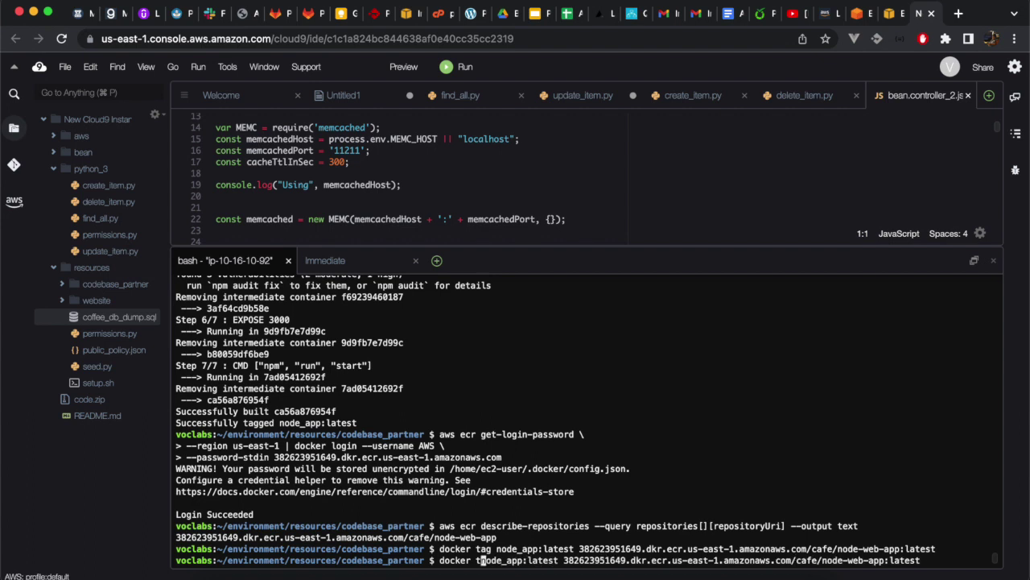
{"action": "type", "text": "push"}
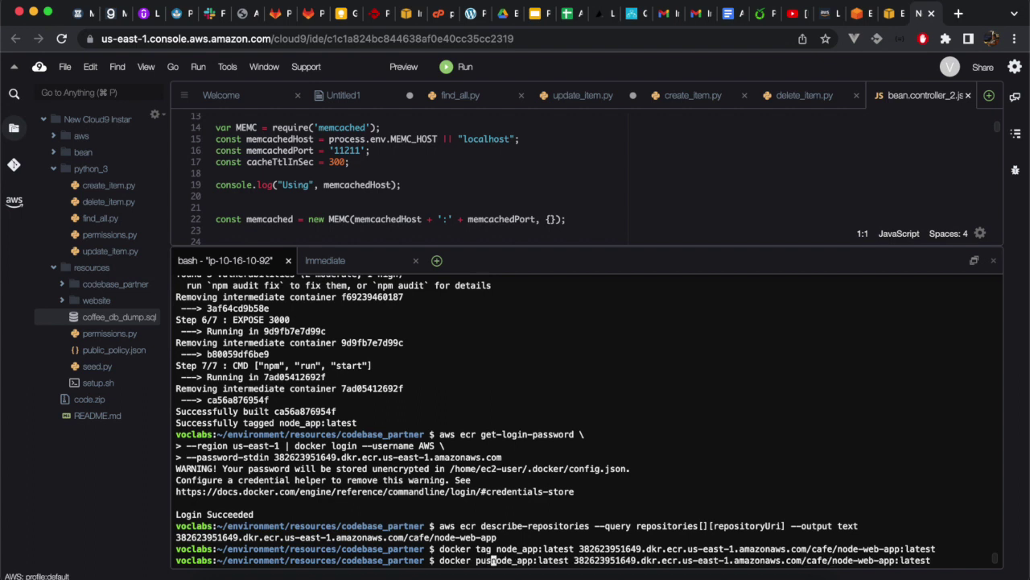
- Remove node_app:latest from the docker push command so it targets only the cafe/node-web-app:latest repository URI, and run it
{"action": "key", "text": "Right"}
{"action": "key", "text": "Right"}
{"action": "key", "text": "Right"}
{"action": "key", "text": "Right"}
{"action": "key", "text": "Right"}
{"action": "key", "text": "Right"}
{"action": "key", "text": "Right"}
{"action": "key", "text": "Right"}
{"action": "key", "text": "Right"}
{"action": "key", "text": "Right"}
{"action": "key", "text": "Right"}
{"action": "key", "text": "Right"}
{"action": "key", "text": "Right"}
{"action": "key", "text": "Right"}
{"action": "key", "text": "Right"}
{"action": "key", "text": "Right"}
{"action": "key", "text": "Right"}
{"action": "key", "text": "Right"}
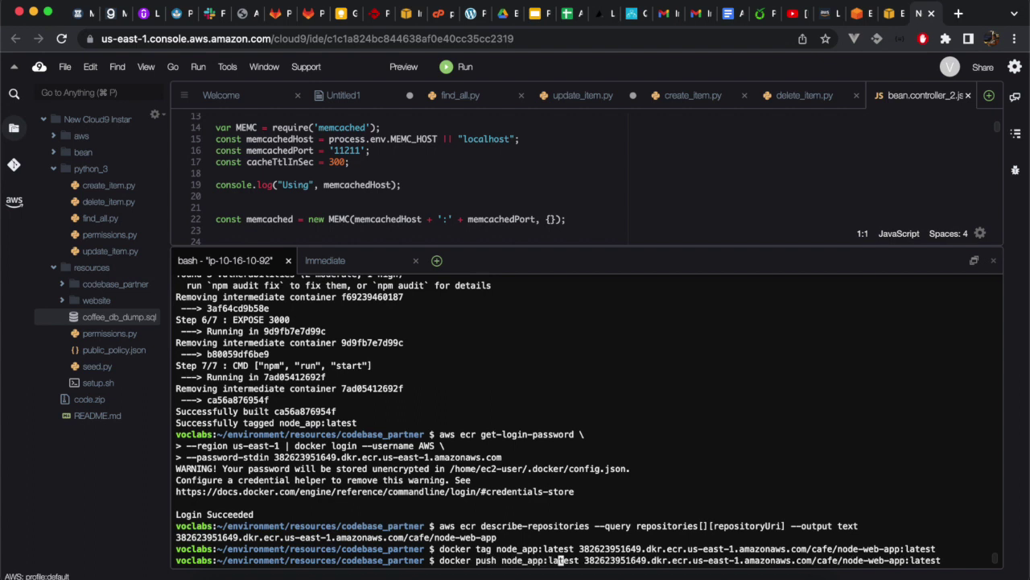
{"action": "key", "text": "Left"}
{"action": "key", "text": "Left"}
{"action": "key", "text": "BackSpace"}
{"action": "key", "text": "BackSpace"}
{"action": "key", "text": "BackSpace"}
{"action": "key", "text": "BackSpace"}
{"action": "key", "text": "BackSpace"}
{"action": "key", "text": "BackSpace"}
{"action": "key", "text": "BackSpace"}
{"action": "key", "text": "BackSpace"}
{"action": "key", "text": "BackSpace"}
{"action": "key", "text": "BackSpace"}
{"action": "key", "text": "BackSpace"}
{"action": "key", "text": "BackSpace"}
{"action": "key", "text": "BackSpace"}
{"action": "key", "text": "BackSpace"}
{"action": "key", "text": "BackSpace"}
{"action": "key", "text": "BackSpace"}
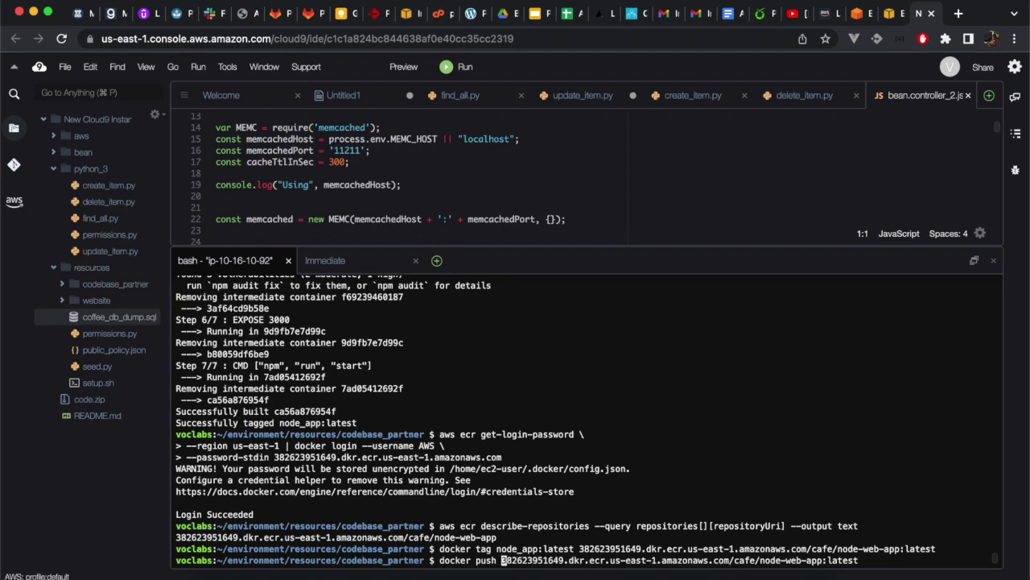
{"action": "key", "text": "Return"}
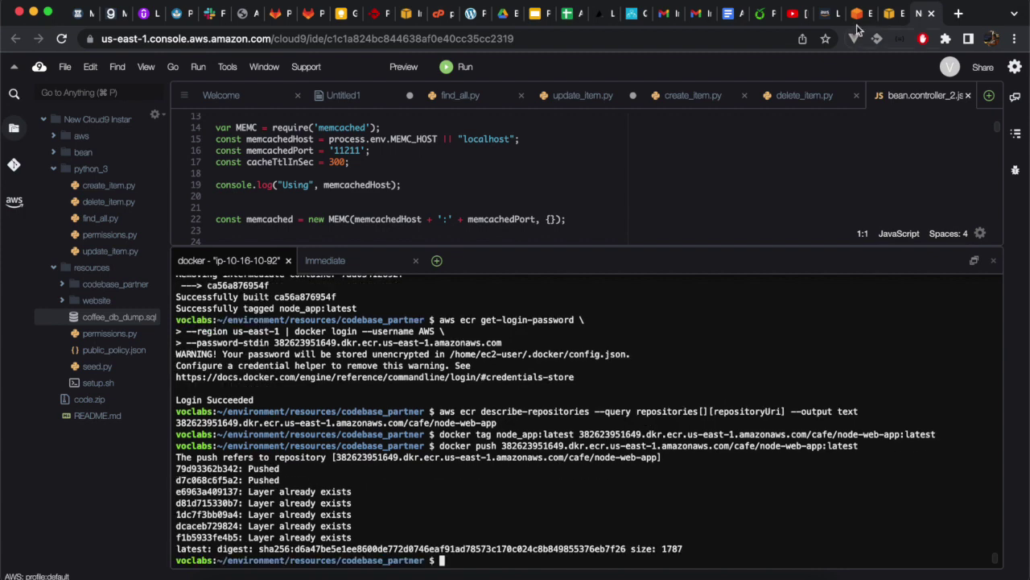
- Read lab step 33, find Elastic Beanstalk by searching the AWS console services for beans, and open the MyEnv environment
{"action": "left_click", "coordinate": [825, 14]}
{"action": "scroll", "coordinate": [284, 448], "scroll_direction": "down", "scroll_amount": 5}
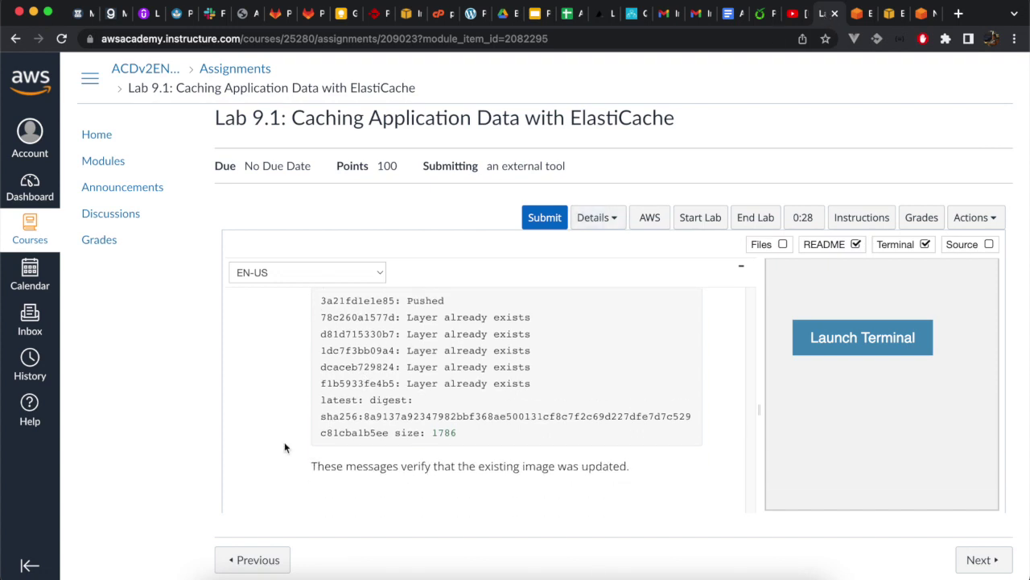
{"action": "scroll", "coordinate": [284, 447], "scroll_direction": "down", "scroll_amount": 3}
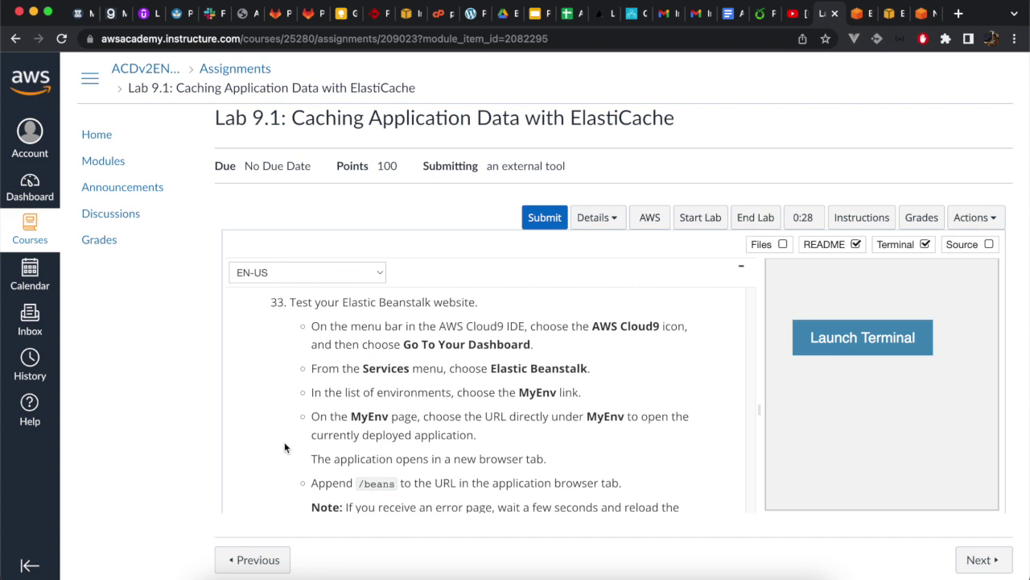
{"action": "left_click", "coordinate": [860, 14]}
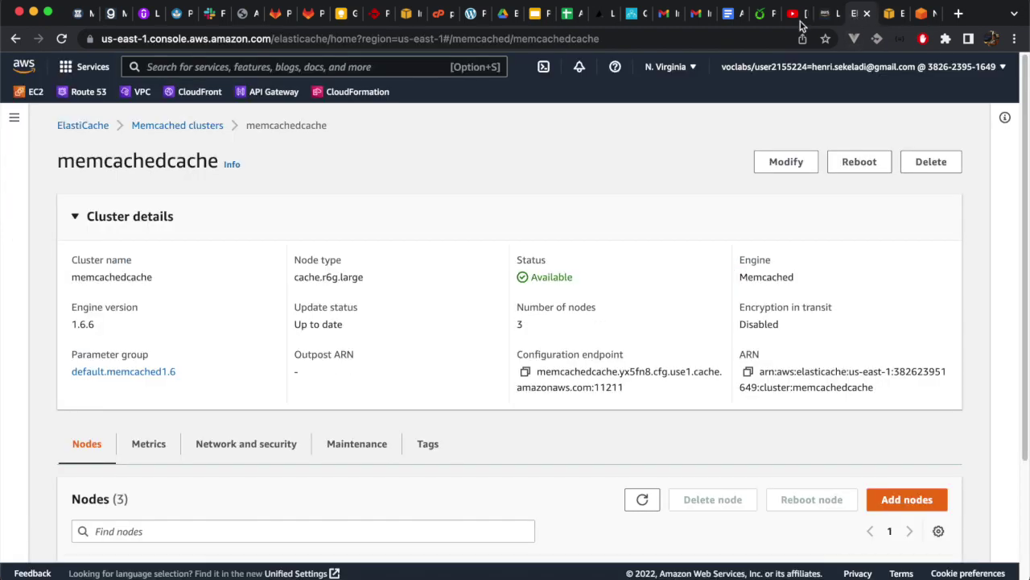
{"action": "left_click", "coordinate": [172, 66]}
{"action": "type", "text": "beans"}
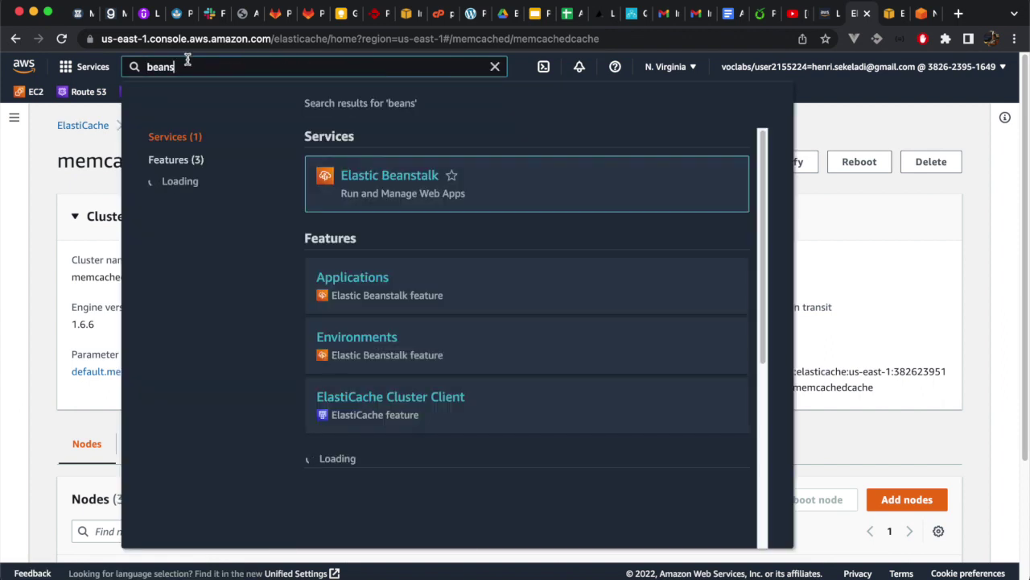
{"action": "left_click", "coordinate": [382, 176]}
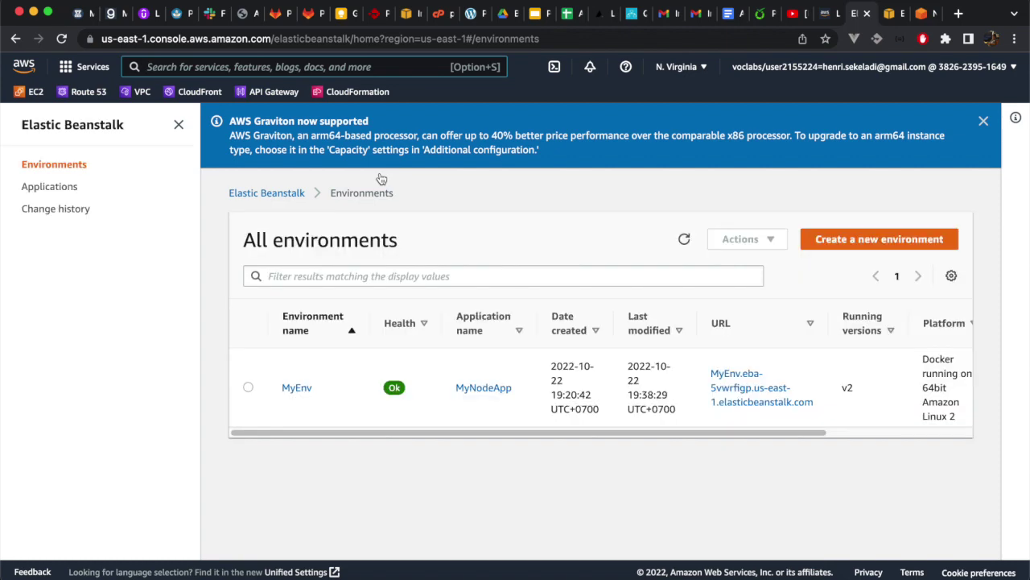
{"action": "left_click", "coordinate": [296, 387]}
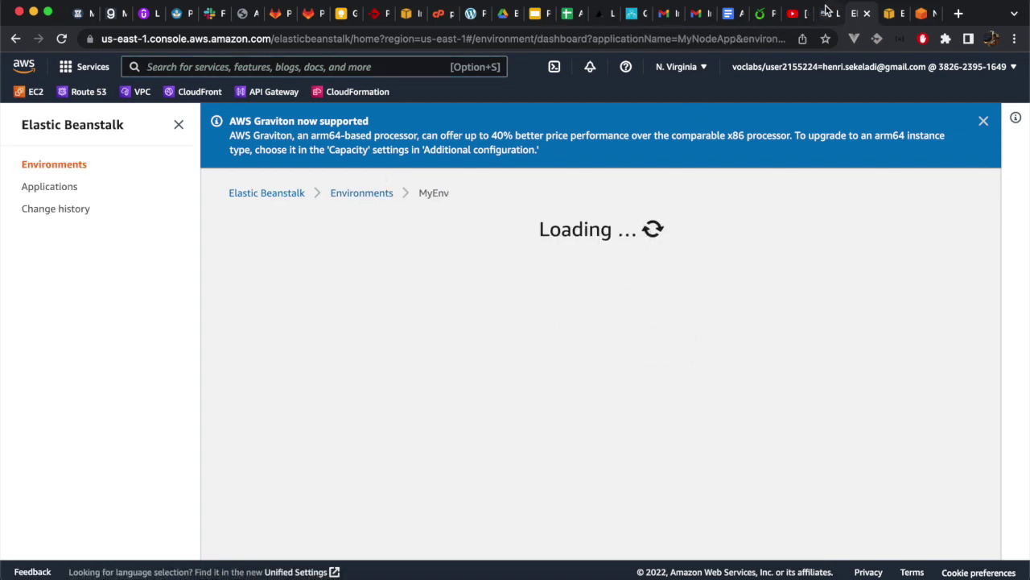
- Check the rest of lab step 33, open MyEnv's application URL and load its /beans page
{"action": "key", "text": "ctrl+shift+Tab"}
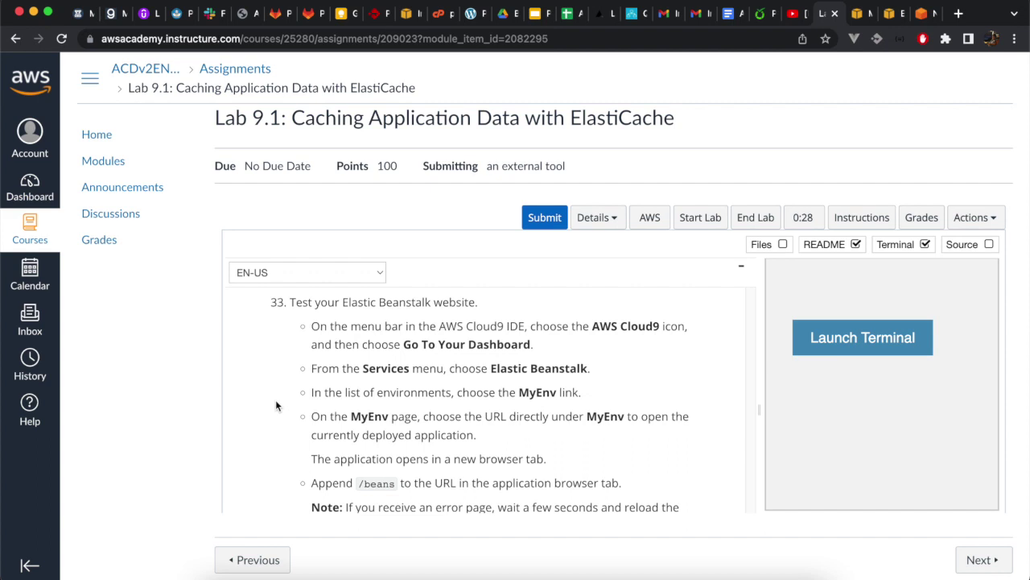
{"action": "scroll", "coordinate": [276, 403], "scroll_direction": "down", "scroll_amount": 3}
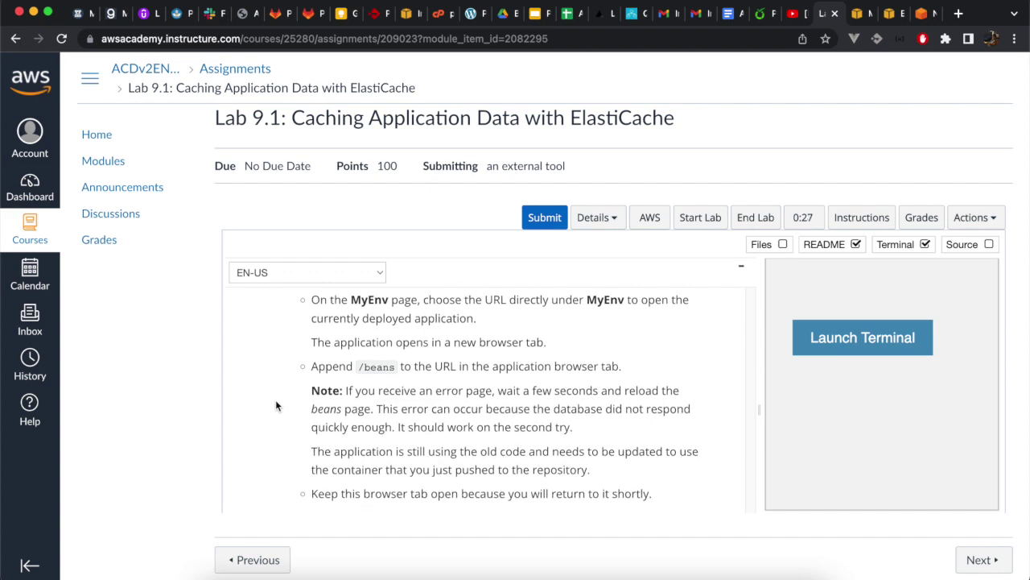
{"action": "left_click", "coordinate": [860, 15]}
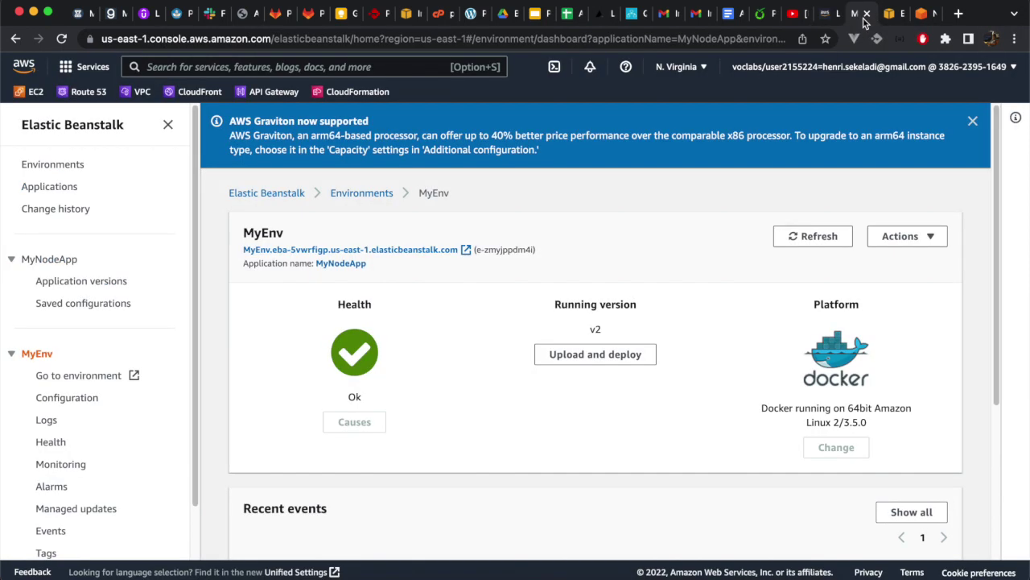
{"action": "left_click", "coordinate": [444, 250]}
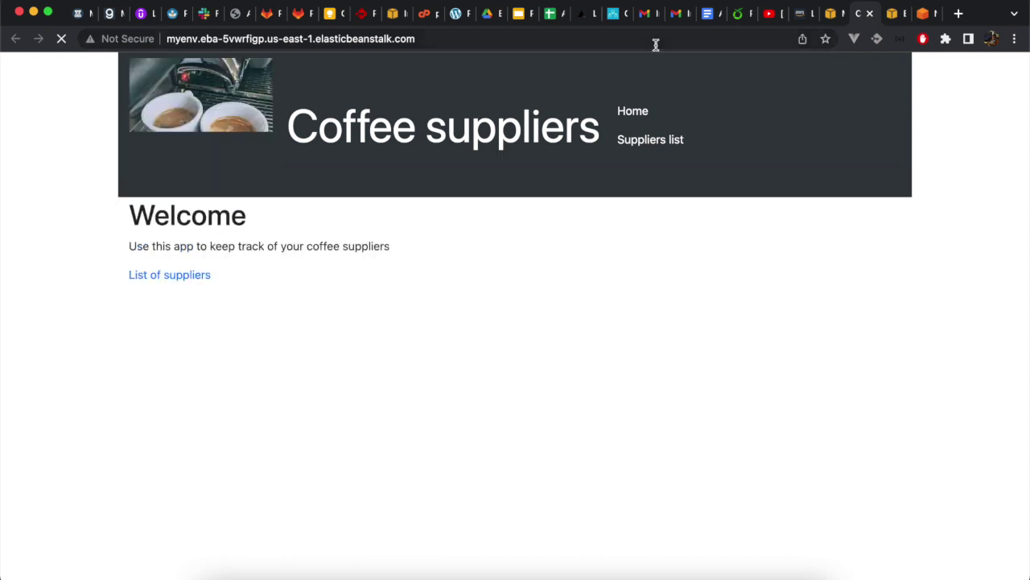
{"action": "left_click", "coordinate": [661, 43]}
{"action": "left_click", "coordinate": [674, 42]}
{"action": "type", "text": "/beans"}
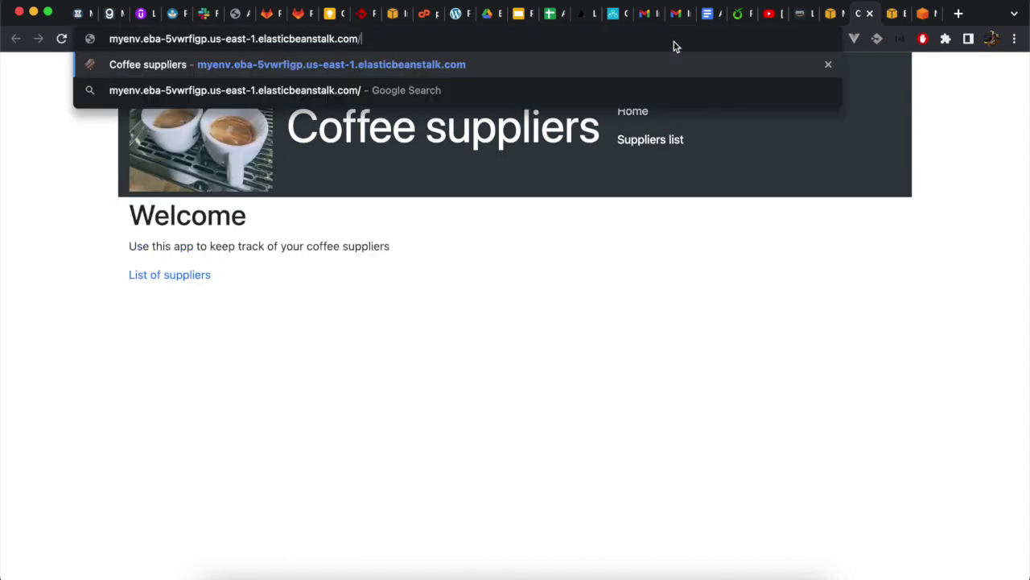
{"action": "key", "text": "Return"}
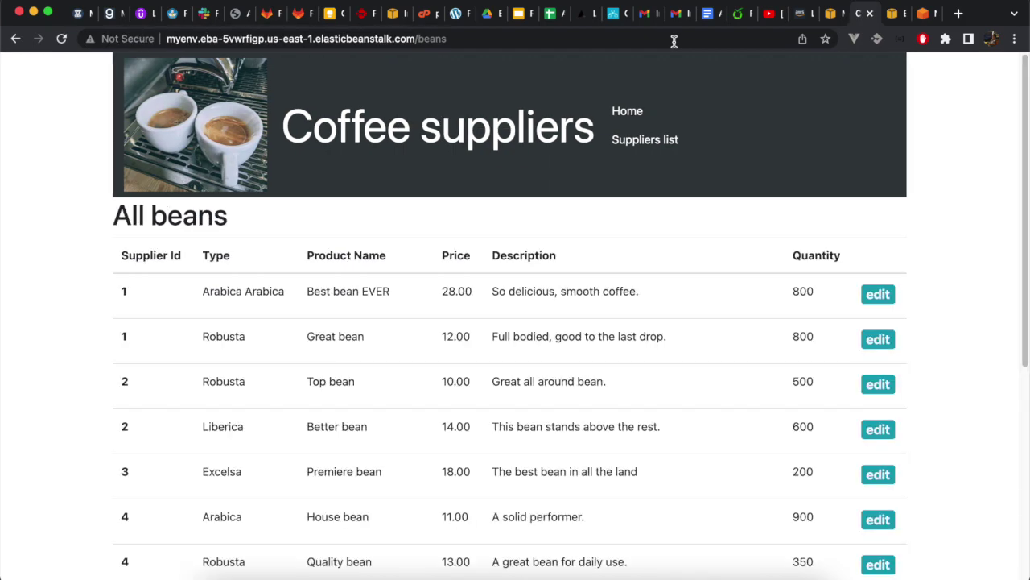
- Read lab step 34 and open the Software category of MyEnv's configuration for editing
{"action": "left_click", "coordinate": [798, 13]}
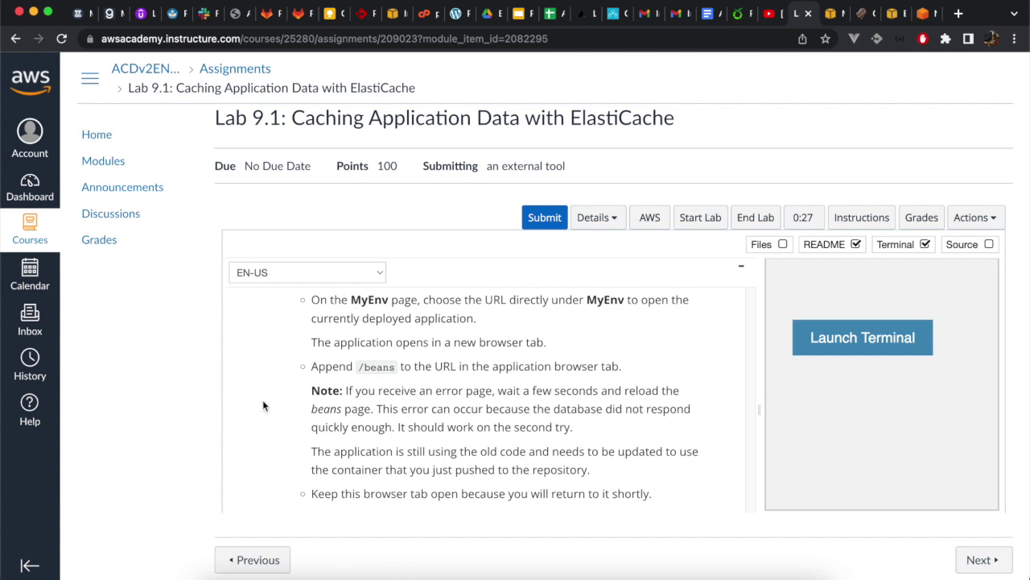
{"action": "scroll", "coordinate": [262, 399], "scroll_direction": "down", "scroll_amount": 3}
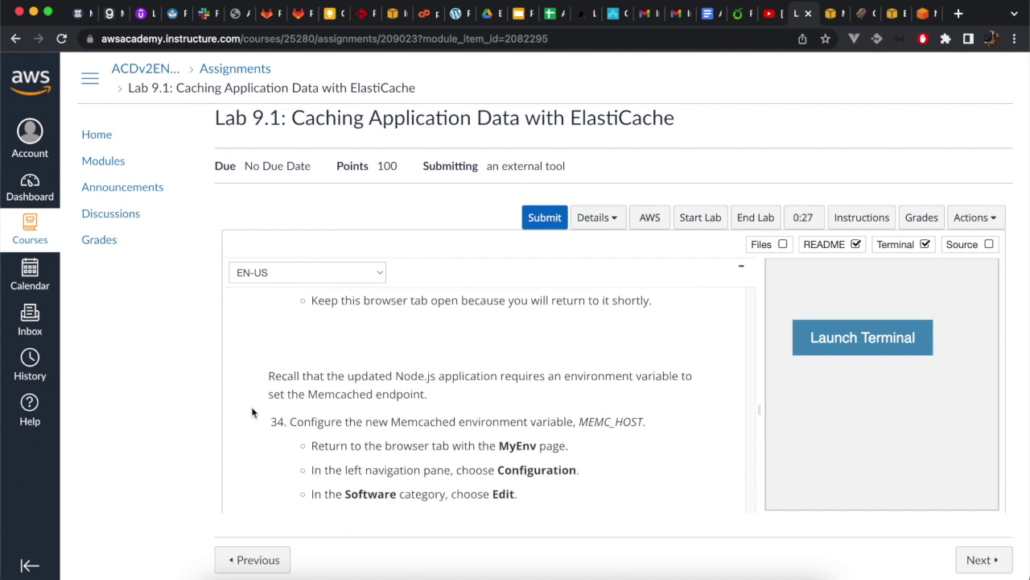
{"action": "scroll", "coordinate": [247, 412], "scroll_direction": "down", "scroll_amount": 1}
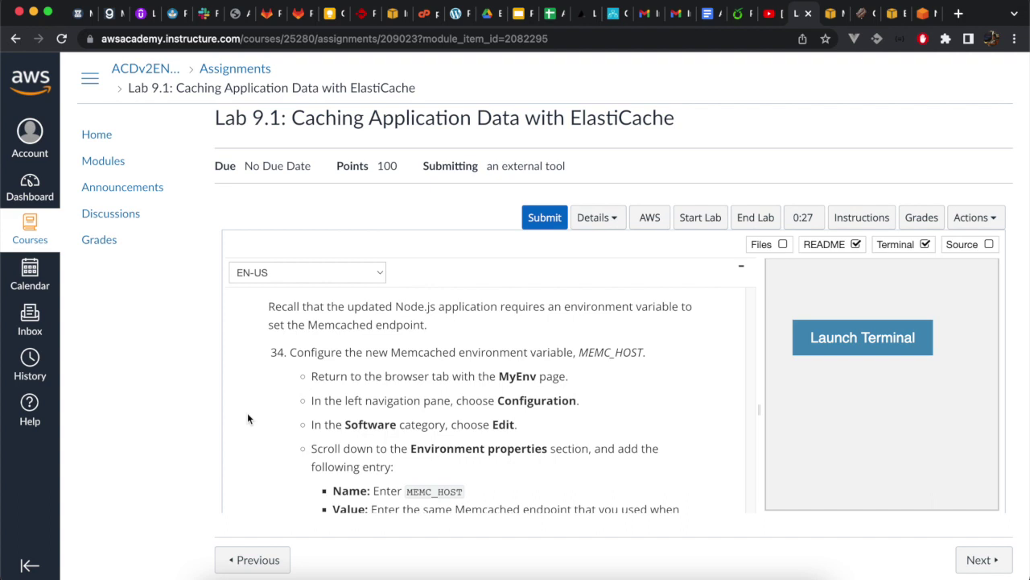
{"action": "left_click", "coordinate": [834, 14]}
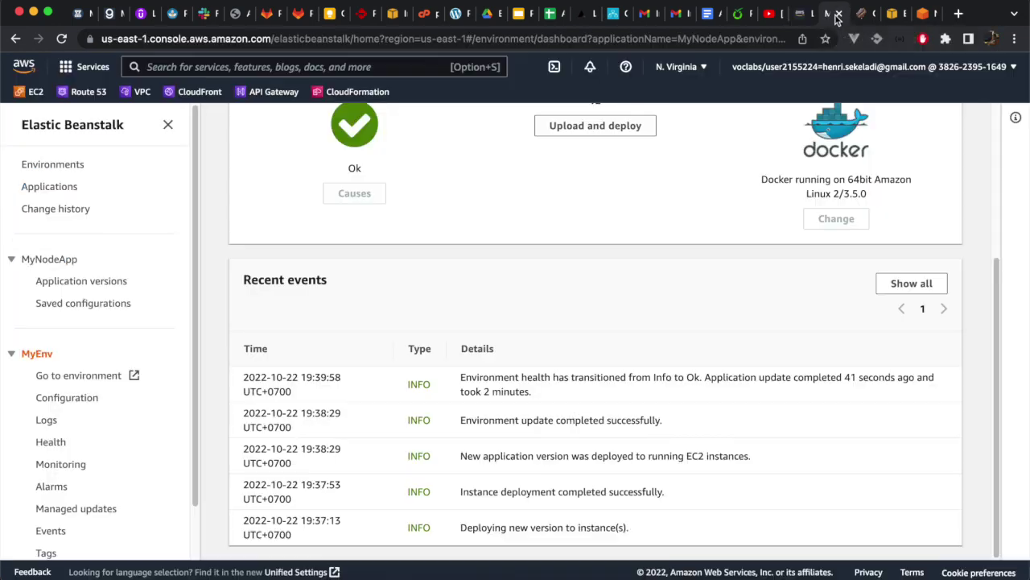
{"action": "left_click", "coordinate": [69, 399]}
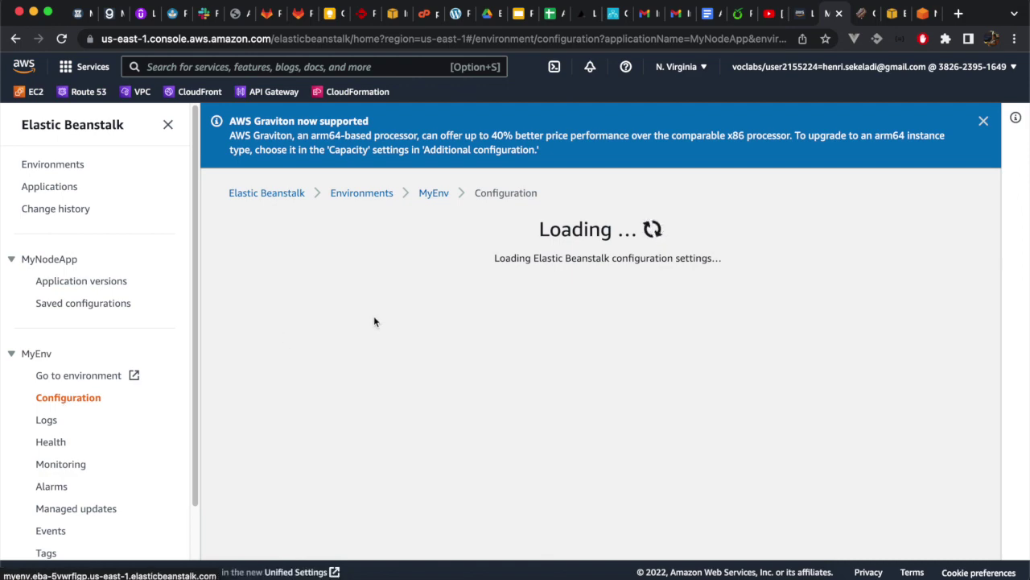
{"action": "left_click", "coordinate": [798, 16]}
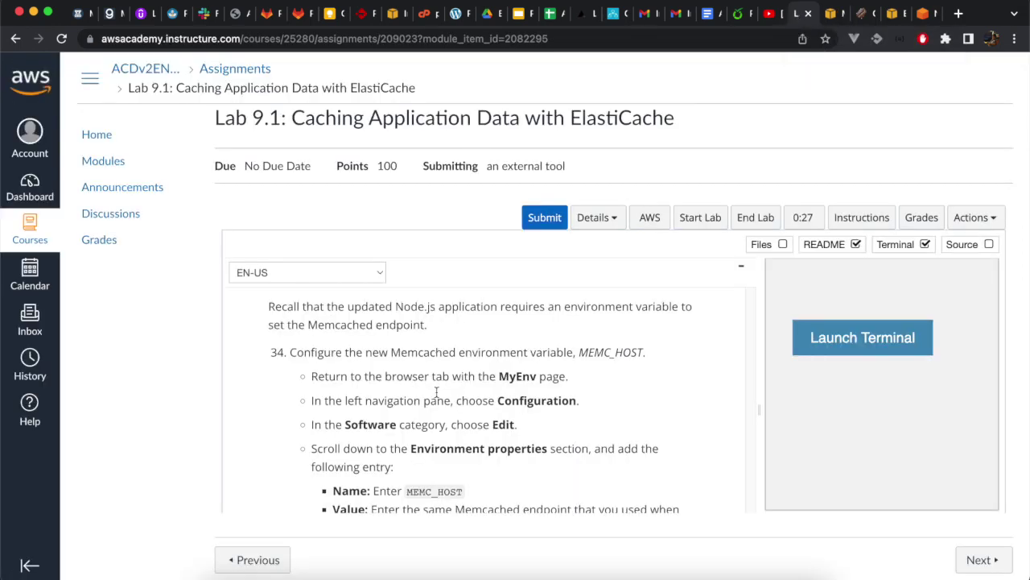
{"action": "scroll", "coordinate": [437, 392], "scroll_direction": "down", "scroll_amount": 2}
{"action": "scroll", "coordinate": [437, 392], "scroll_direction": "down", "scroll_amount": 3}
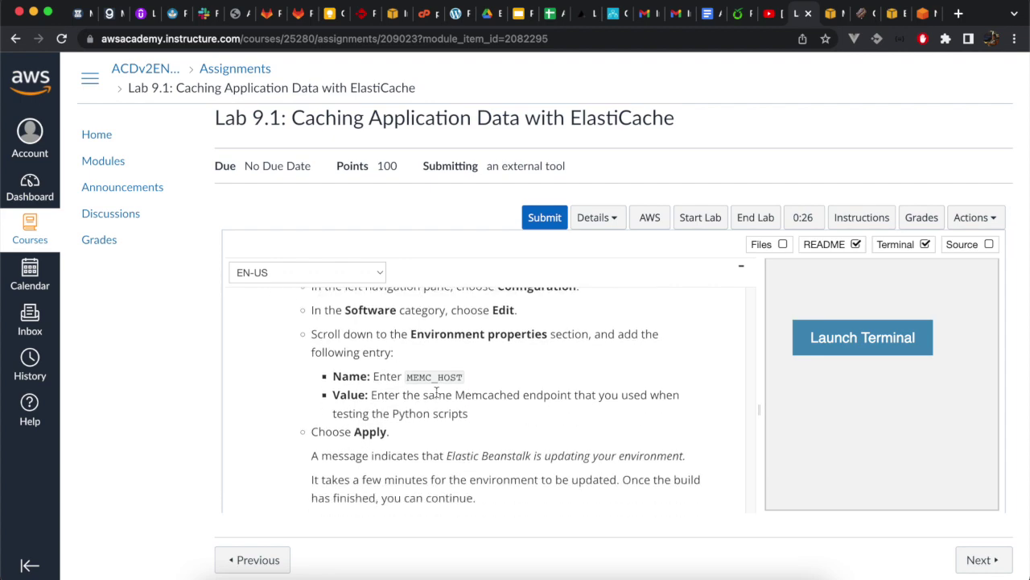
{"action": "left_click", "coordinate": [852, 16]}
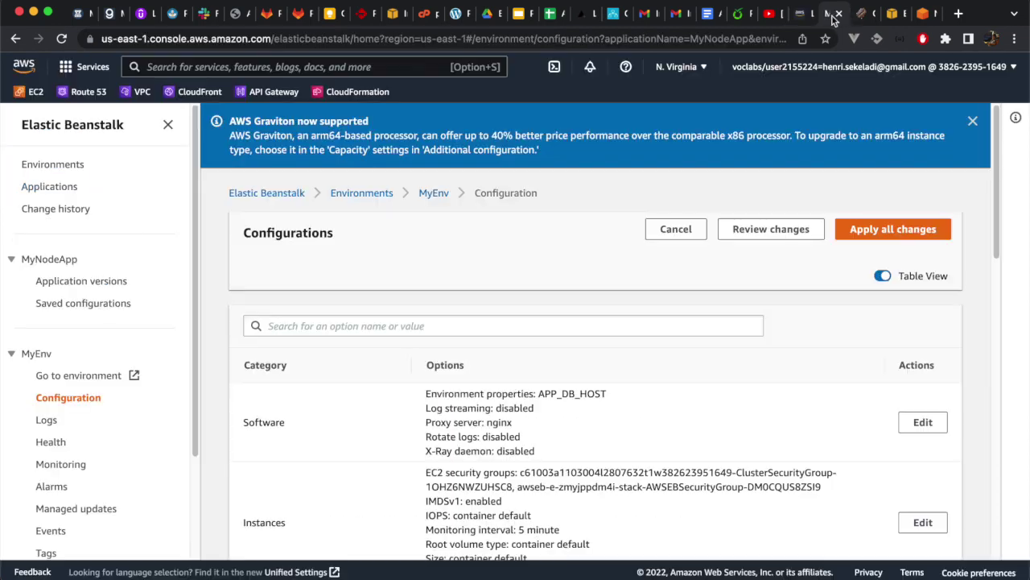
{"action": "left_click", "coordinate": [922, 422]}
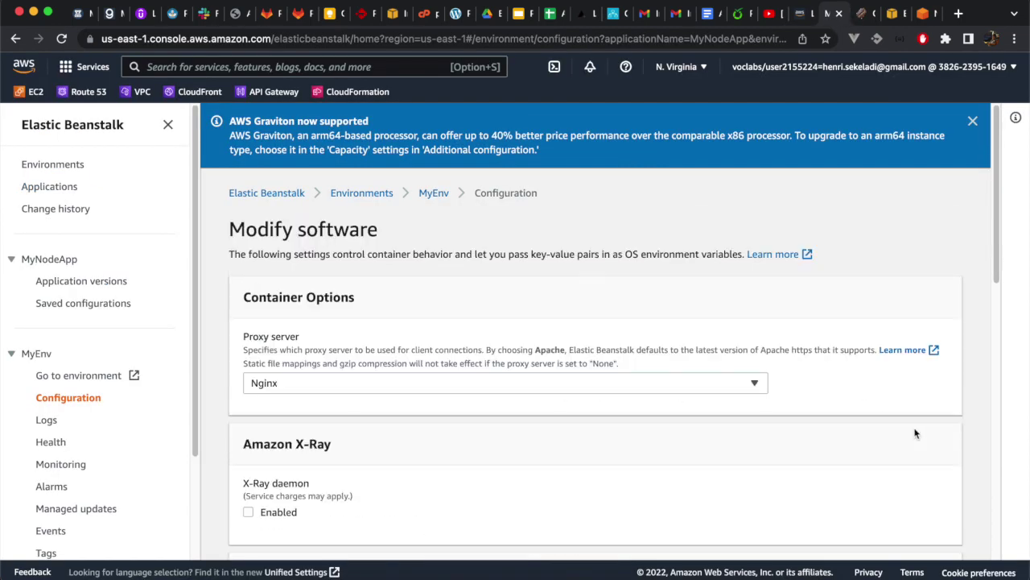
- Copy MEMC_HOST from lab step 34 and enter it as the name of a new environment property in MyEnv
{"action": "left_click", "coordinate": [805, 14]}
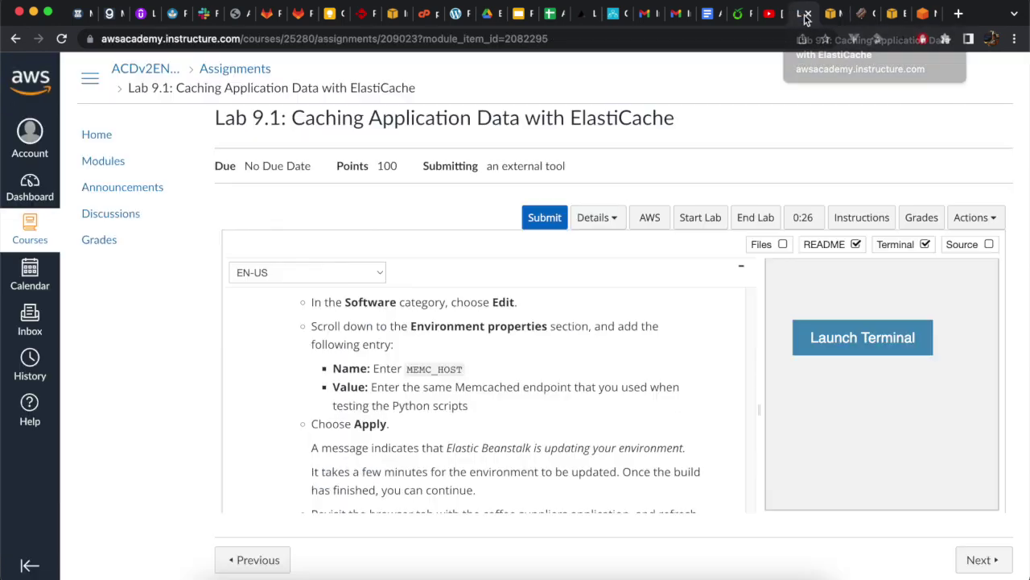
{"action": "double_click", "coordinate": [440, 369]}
{"action": "key", "text": "ctrl+c"}
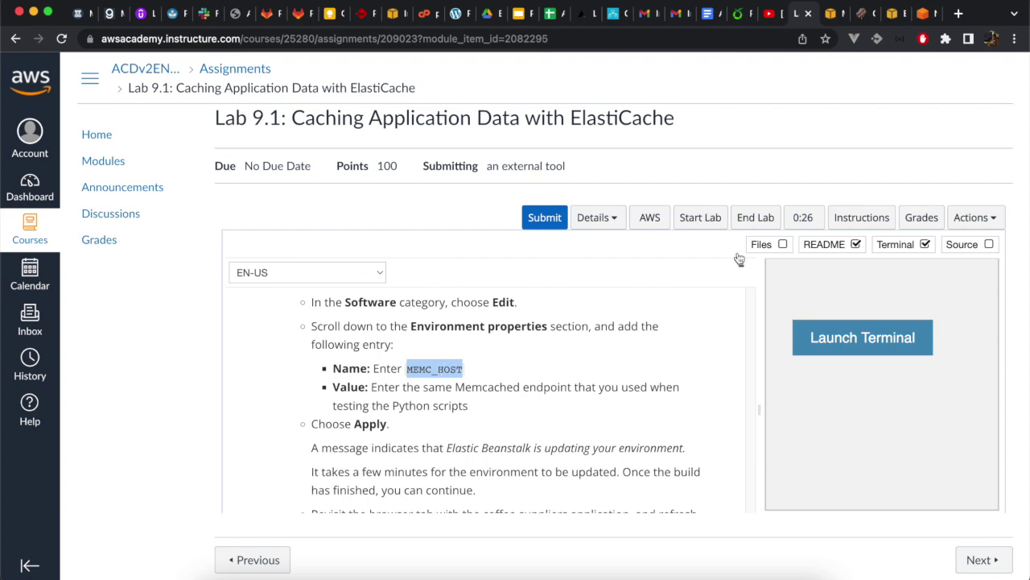
{"action": "left_click", "coordinate": [832, 14]}
{"action": "scroll", "coordinate": [535, 368], "scroll_direction": "down", "scroll_amount": 1}
{"action": "scroll", "coordinate": [535, 368], "scroll_direction": "down", "scroll_amount": 10}
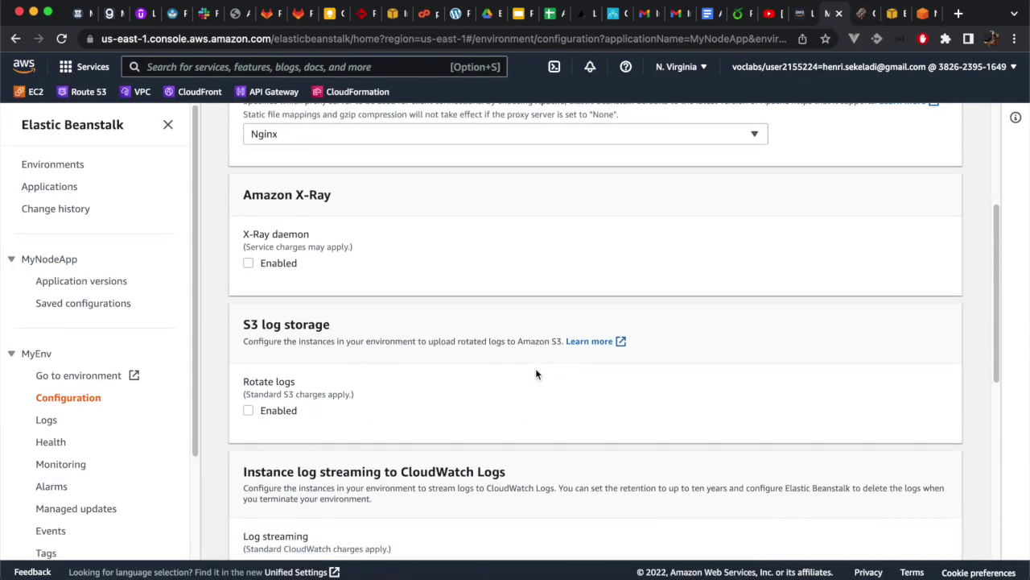
{"action": "scroll", "coordinate": [531, 368], "scroll_direction": "down", "scroll_amount": 2}
{"action": "left_click", "coordinate": [387, 443]}
{"action": "key", "text": "ctrl+v"}
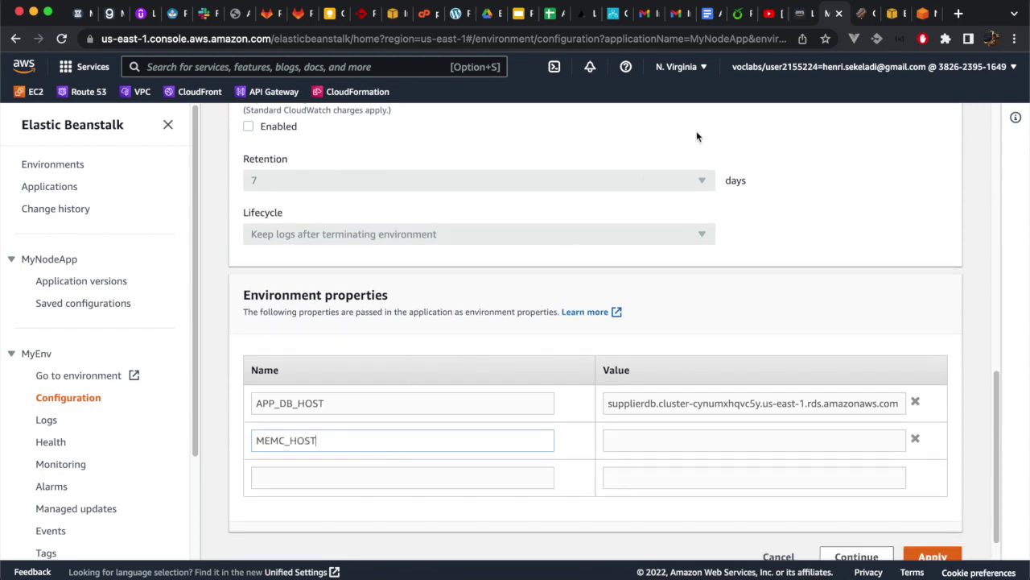
- In Cloud9, keep bean.controller_2.js open and copy the Memcached endpoint memcachedcache.yx5fn8.cfg.use1.cache.amazonaws.com from Untitled1
{"action": "left_click", "coordinate": [920, 14]}
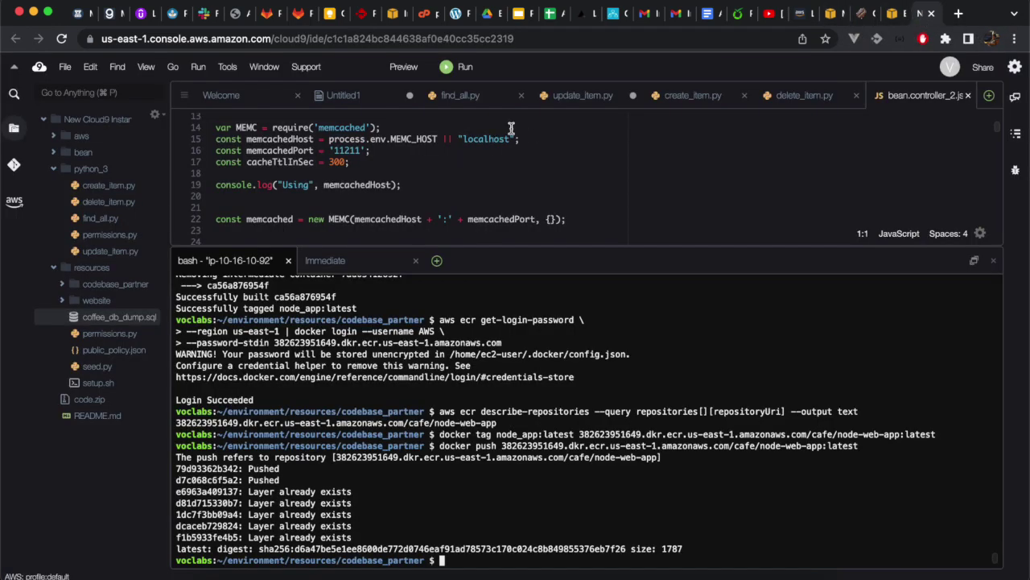
{"action": "left_click", "coordinate": [363, 98]}
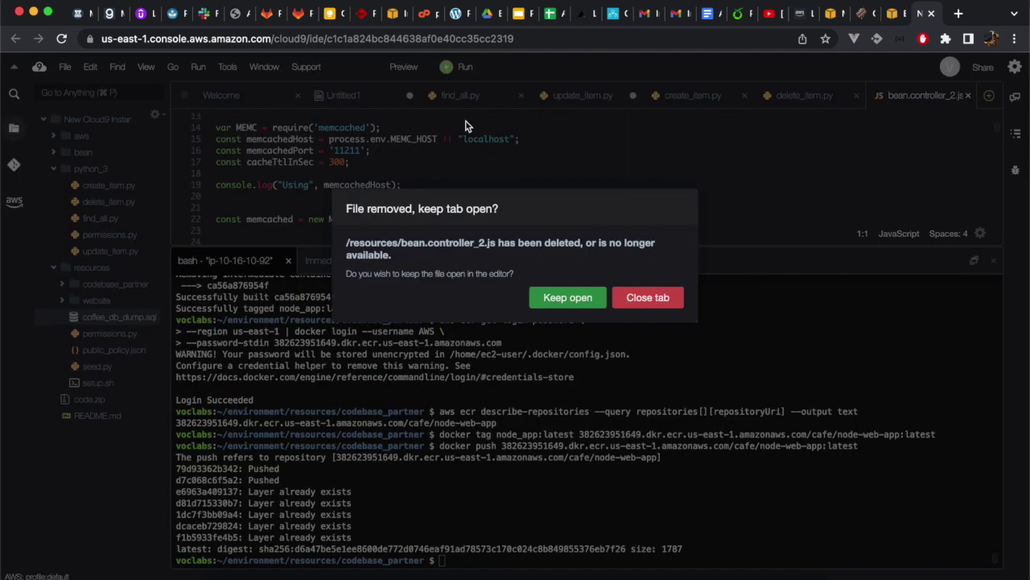
{"action": "left_click", "coordinate": [576, 299]}
{"action": "left_click_drag", "start_coordinate": [464, 118], "coordinate": [203, 121]}
{"action": "key", "text": "super+c"}
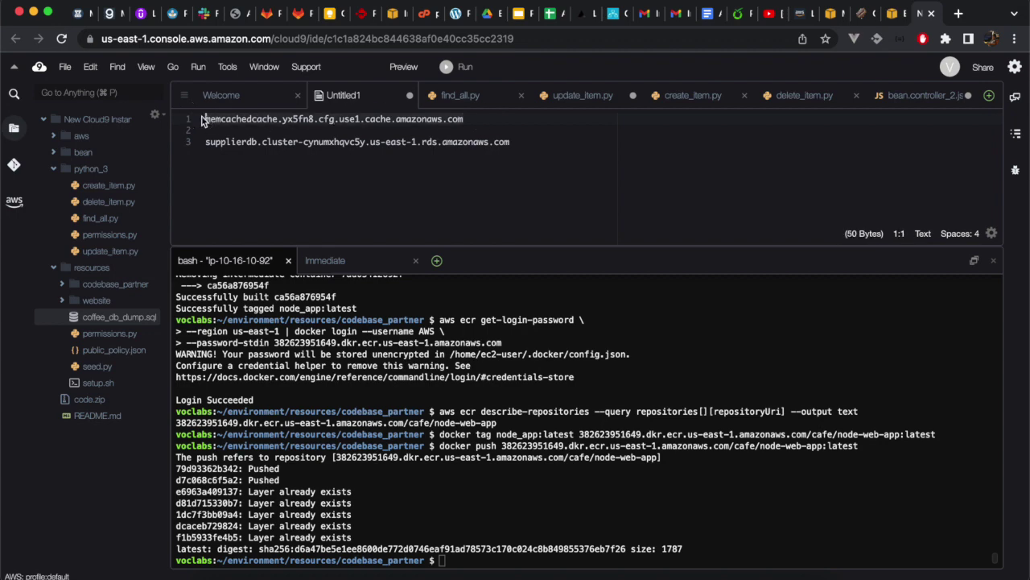
- Paste the copied Memcached endpoint as the MEMC_HOST value in MyEnv's environment properties and apply the configuration
{"action": "left_click", "coordinate": [828, 14]}
{"action": "left_click", "coordinate": [626, 447]}
{"action": "key", "text": "super+v"}
{"action": "scroll", "coordinate": [625, 443], "scroll_direction": "down", "scroll_amount": 1}
{"action": "left_click", "coordinate": [942, 519]}
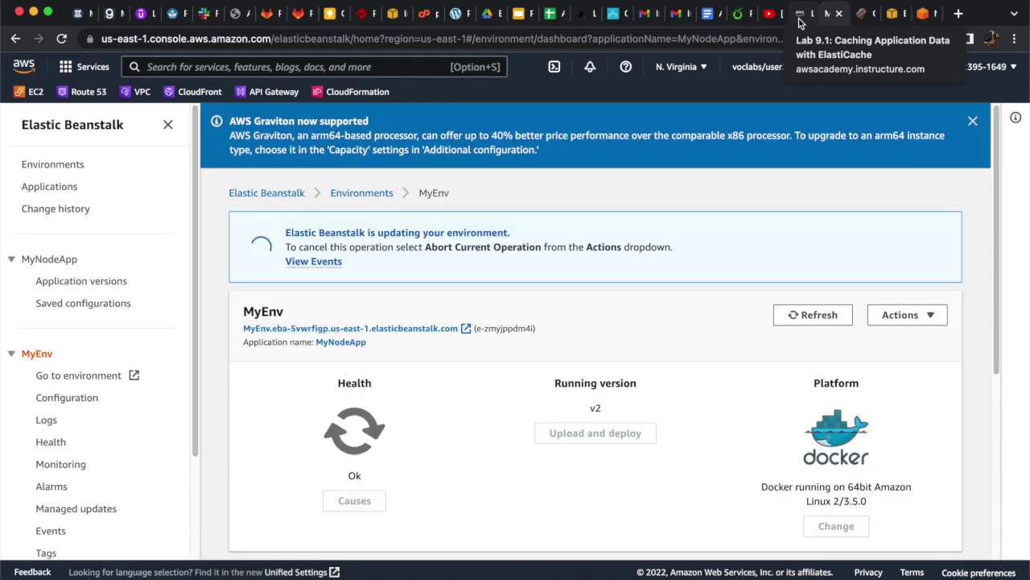
- Read the end of lab step 34 and the instructions of step 35 about testing the code update from the café website
{"action": "left_click", "coordinate": [801, 18]}
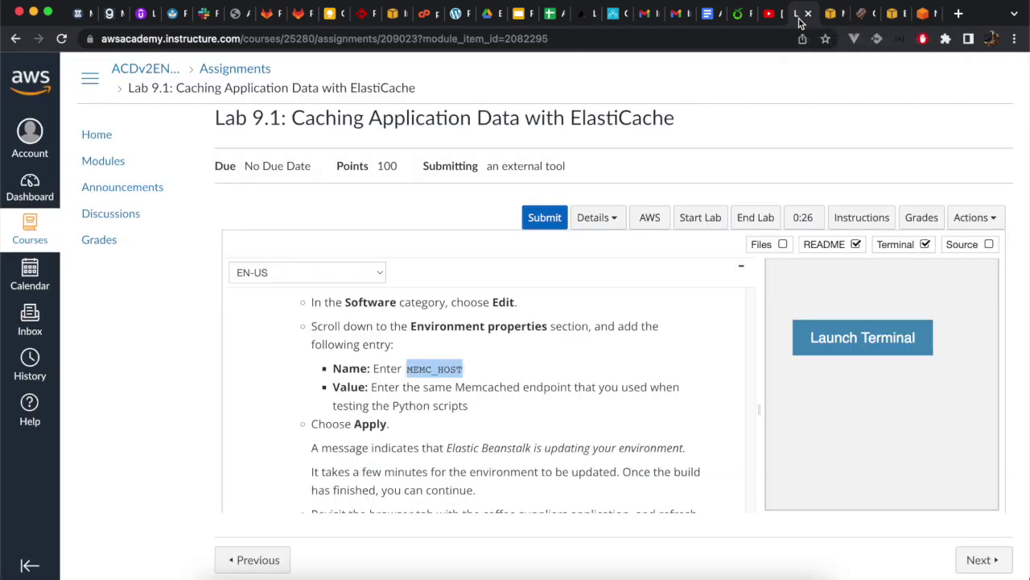
{"action": "scroll", "coordinate": [290, 415], "scroll_direction": "down", "scroll_amount": 3}
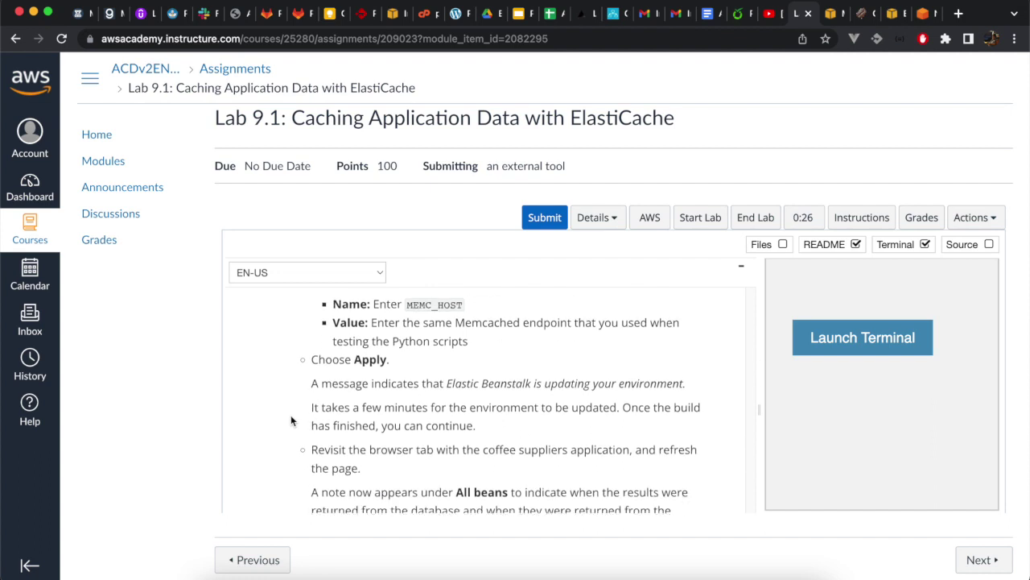
{"action": "scroll", "coordinate": [290, 418], "scroll_direction": "down", "scroll_amount": 5}
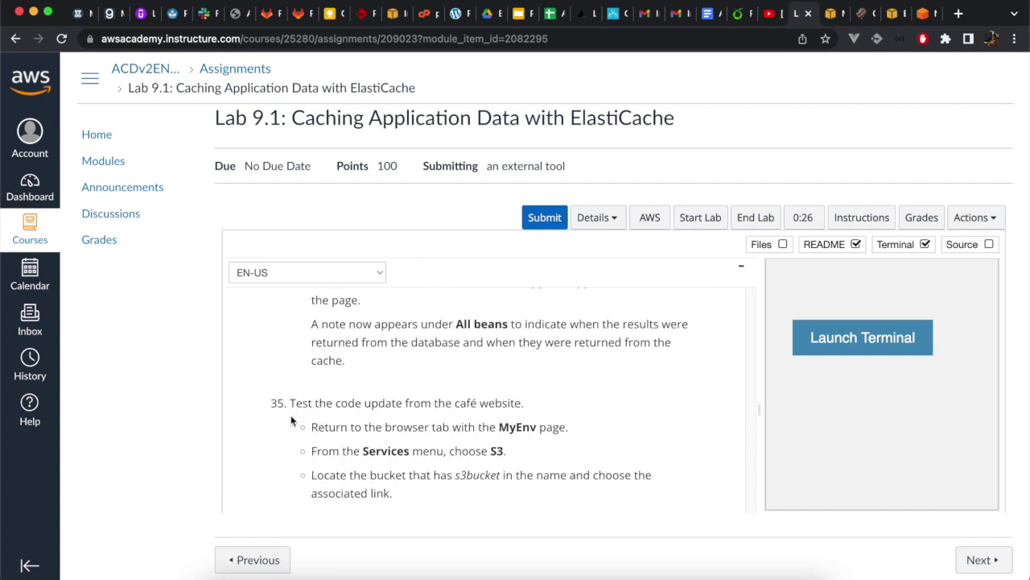
{"action": "scroll", "coordinate": [290, 418], "scroll_direction": "down", "scroll_amount": 1}
{"action": "scroll", "coordinate": [291, 418], "scroll_direction": "up", "scroll_amount": 2}
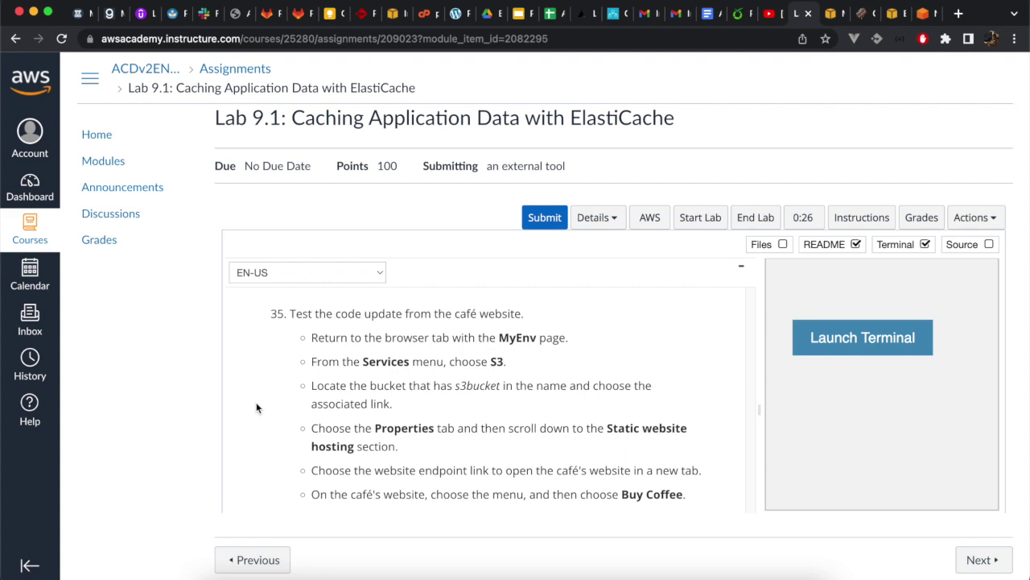
{"action": "scroll", "coordinate": [257, 407], "scroll_direction": "up", "scroll_amount": 3}
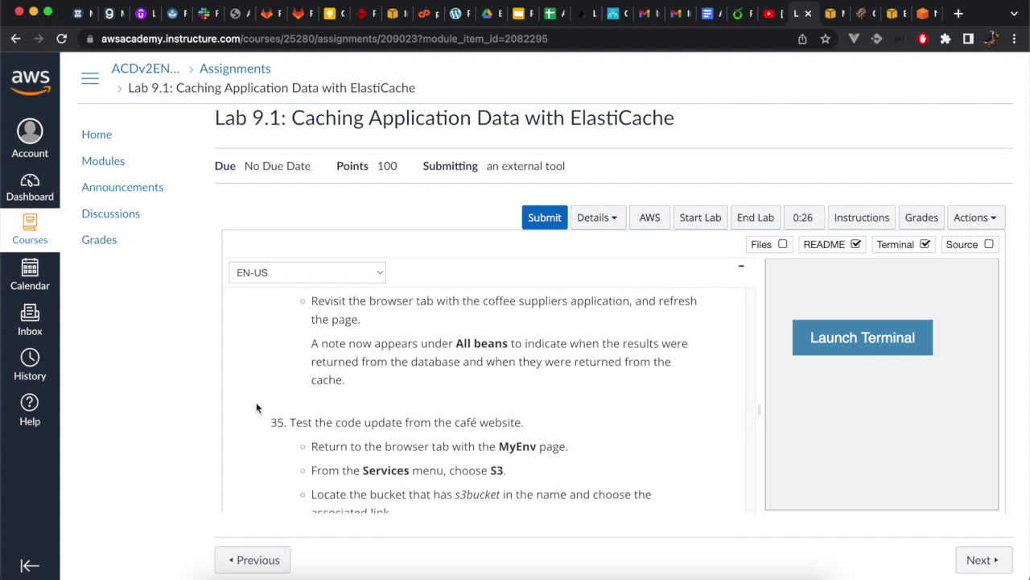
{"action": "scroll", "coordinate": [237, 403], "scroll_direction": "down", "scroll_amount": 3}
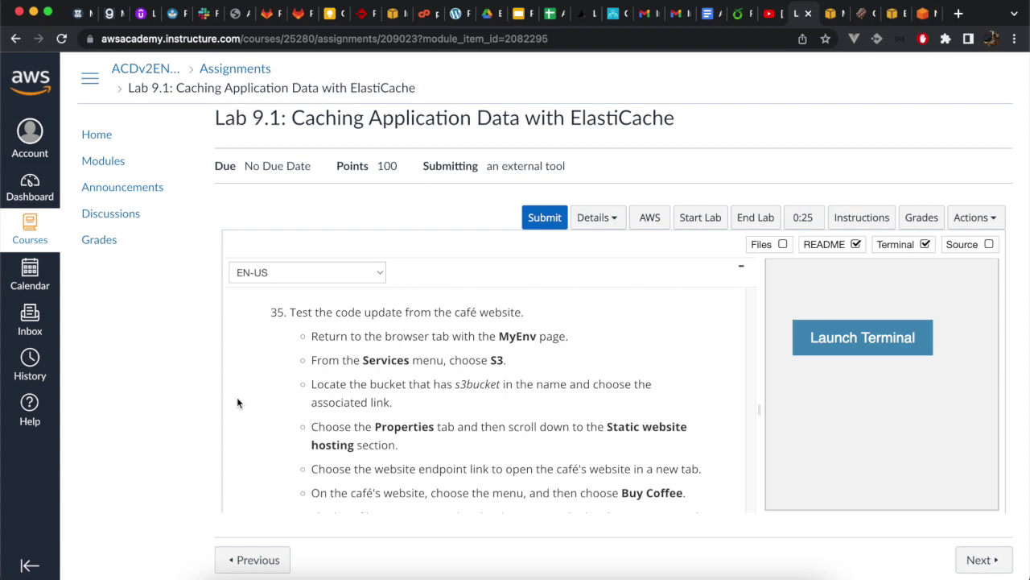
- From the MyEnv page, search the AWS services for s3 and open the S3 console in a separate browser tab
{"action": "left_click", "coordinate": [833, 14]}
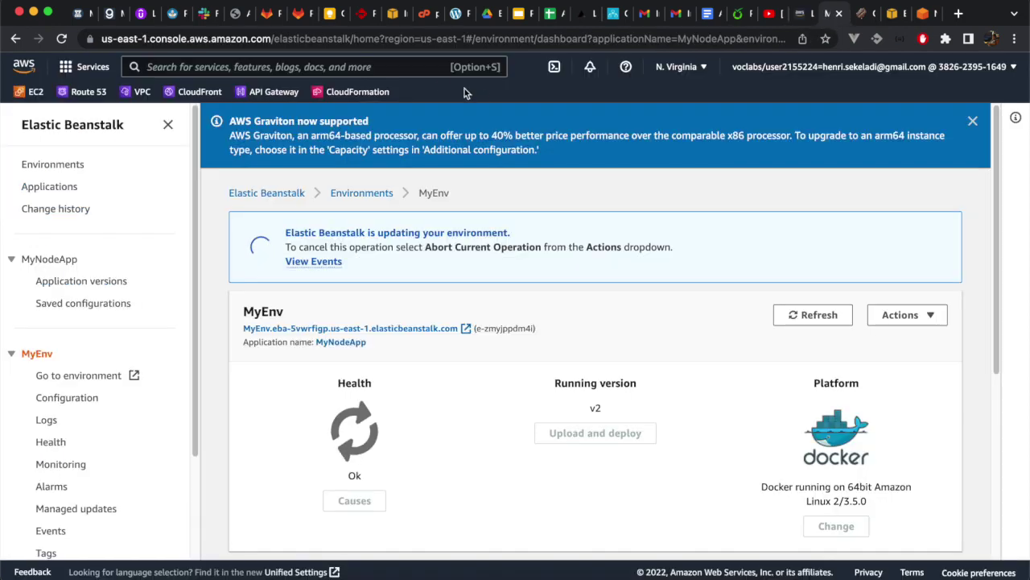
{"action": "left_click", "coordinate": [413, 67]}
{"action": "type", "text": "s3"}
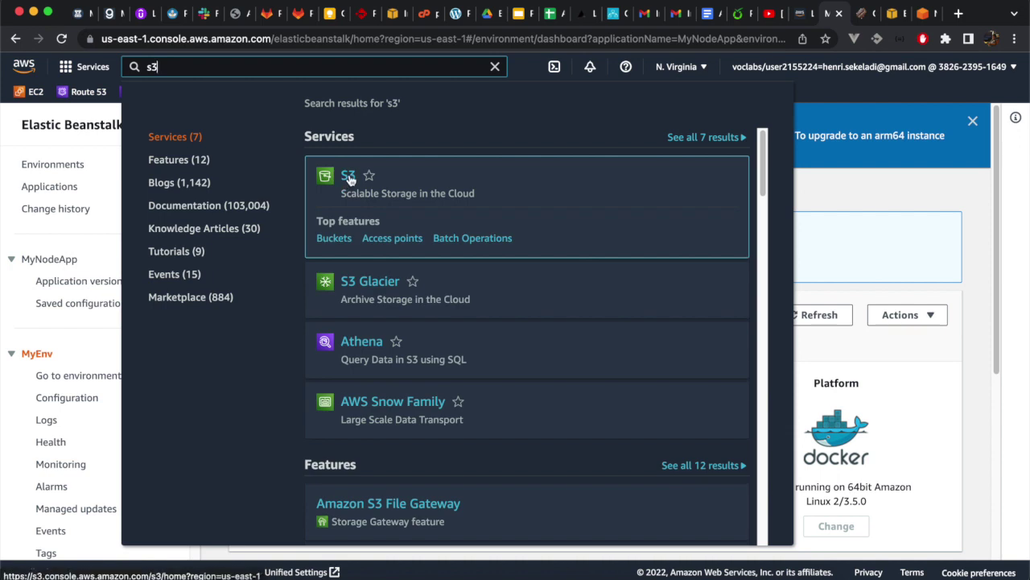
{"action": "right_click", "coordinate": [349, 179]}
{"action": "left_click", "coordinate": [370, 186]}
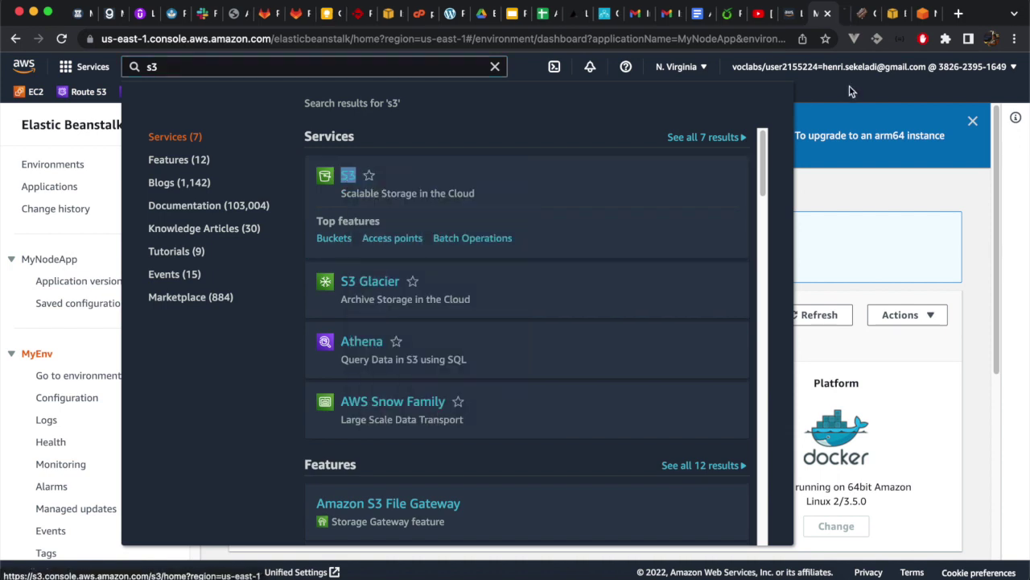
{"action": "left_click", "coordinate": [863, 108]}
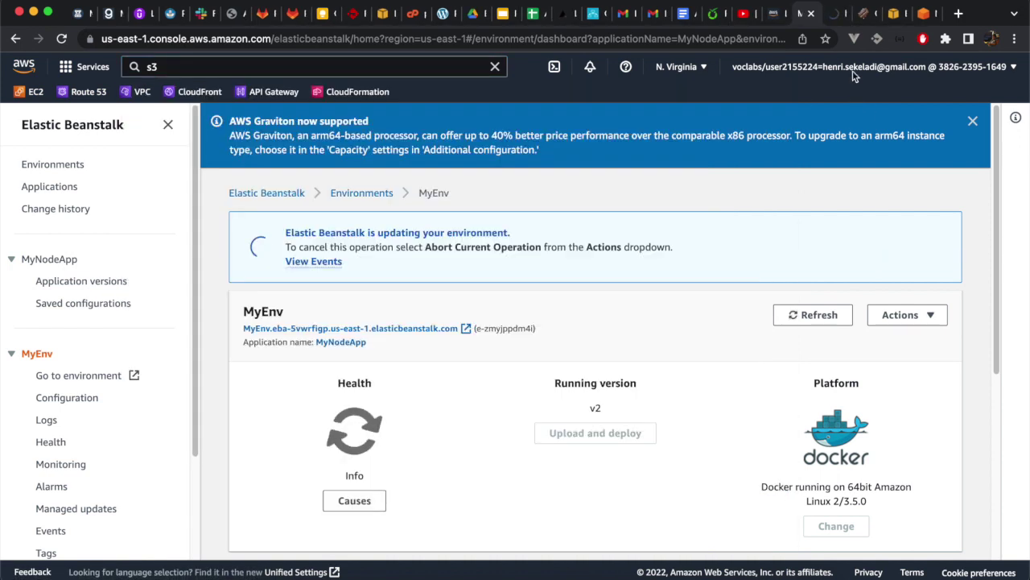
- Review the remaining instructions of lab step 35 and open the S3 bucket that has s3bucket in its name
{"action": "left_click", "coordinate": [775, 17]}
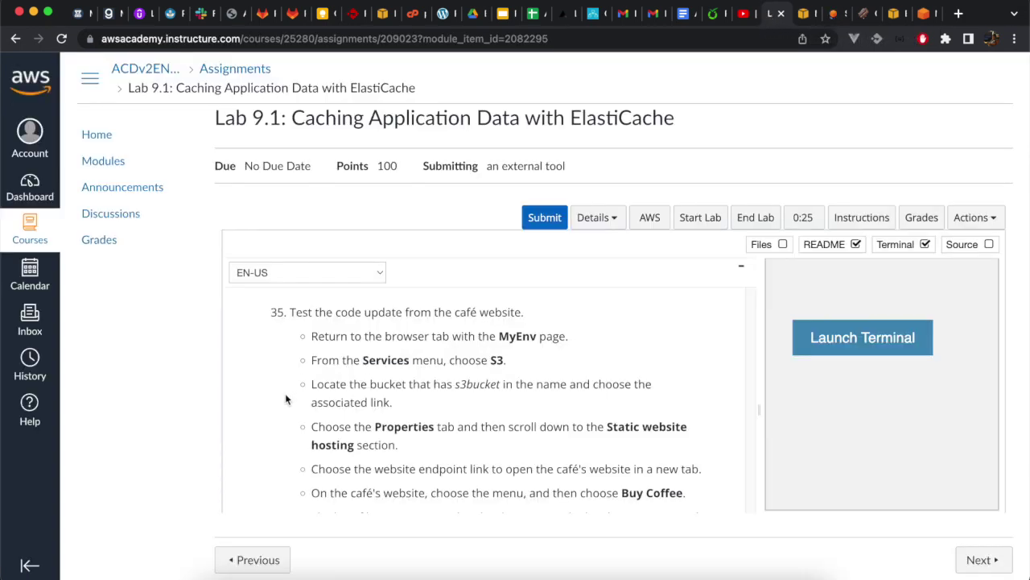
{"action": "scroll", "coordinate": [285, 393], "scroll_direction": "down", "scroll_amount": 3}
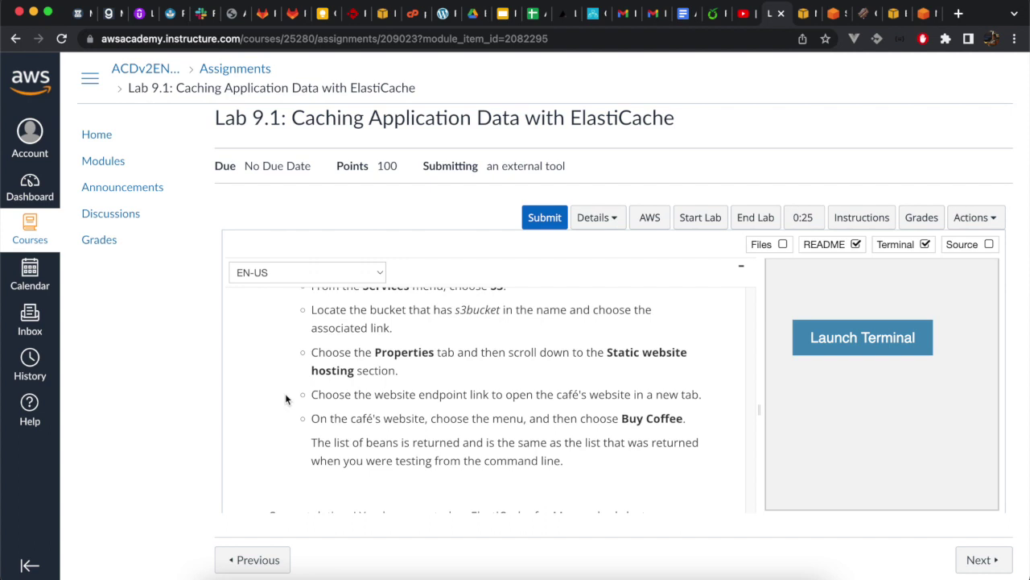
{"action": "scroll", "coordinate": [285, 393], "scroll_direction": "down", "scroll_amount": 2}
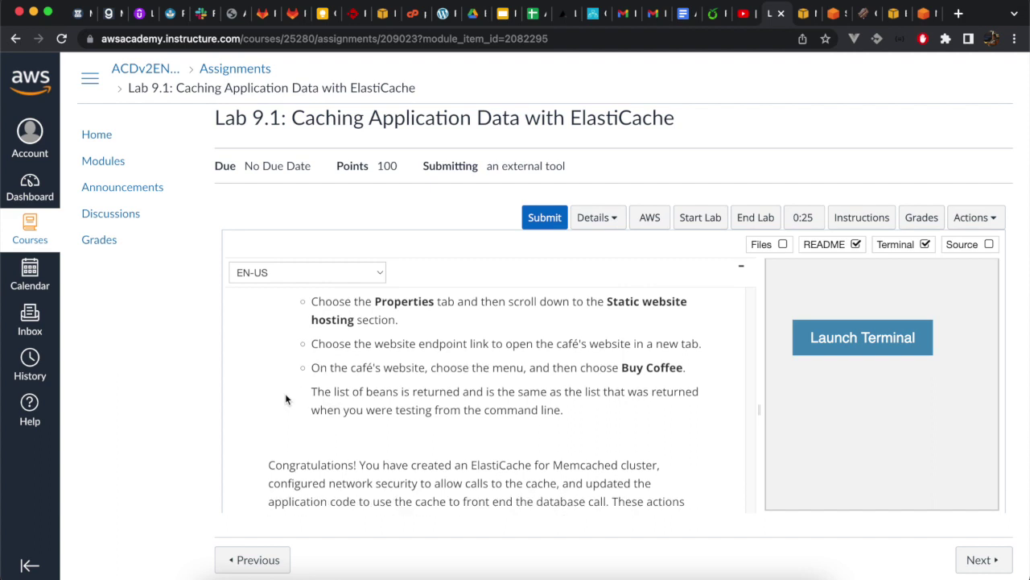
{"action": "scroll", "coordinate": [285, 393], "scroll_direction": "up", "scroll_amount": 2}
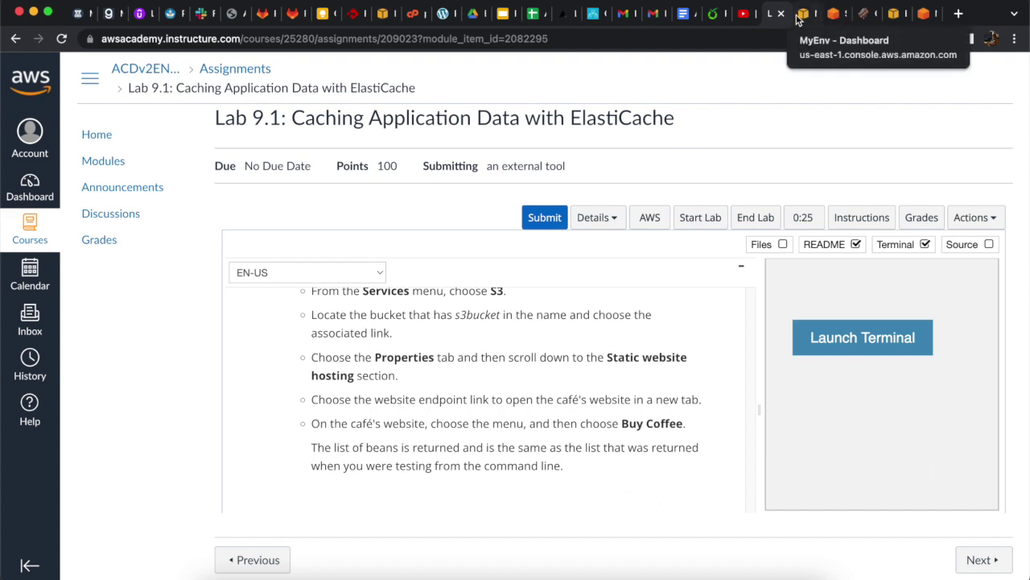
{"action": "left_click", "coordinate": [834, 18]}
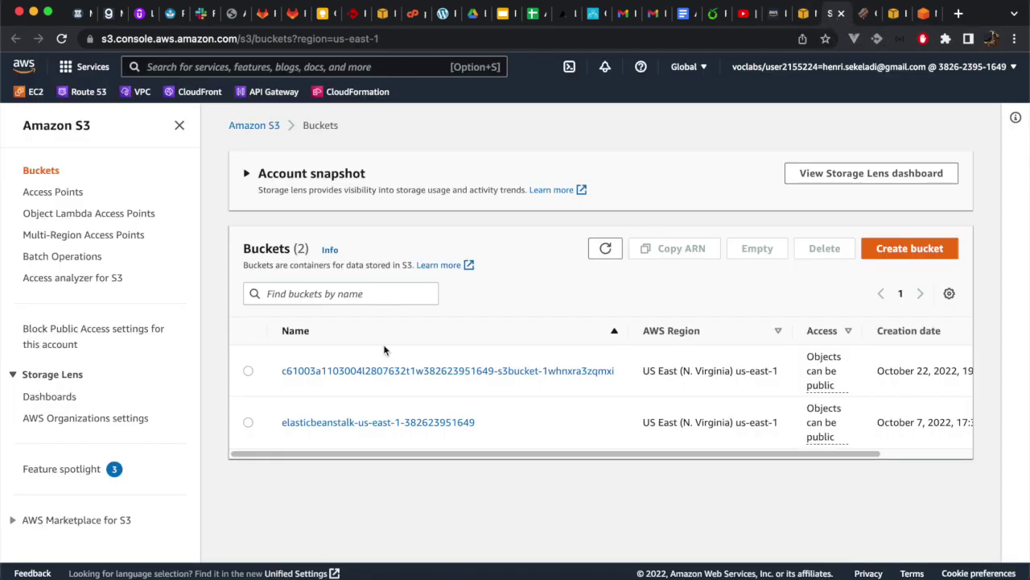
{"action": "left_click", "coordinate": [385, 372]}
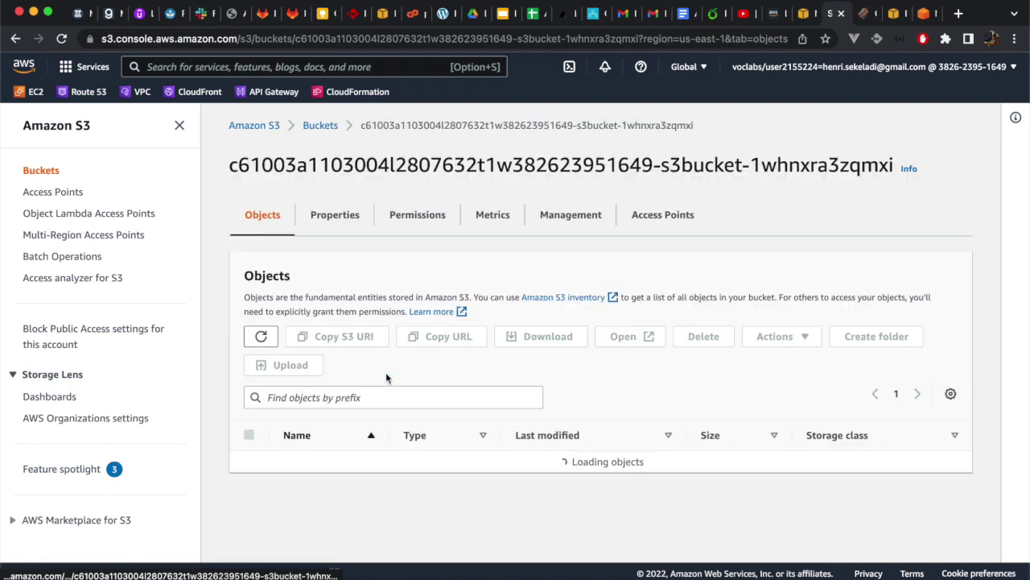
- Open the bucket's index.html object in the browser and look over the café website
{"action": "scroll", "coordinate": [386, 376], "scroll_direction": "down", "scroll_amount": 5}
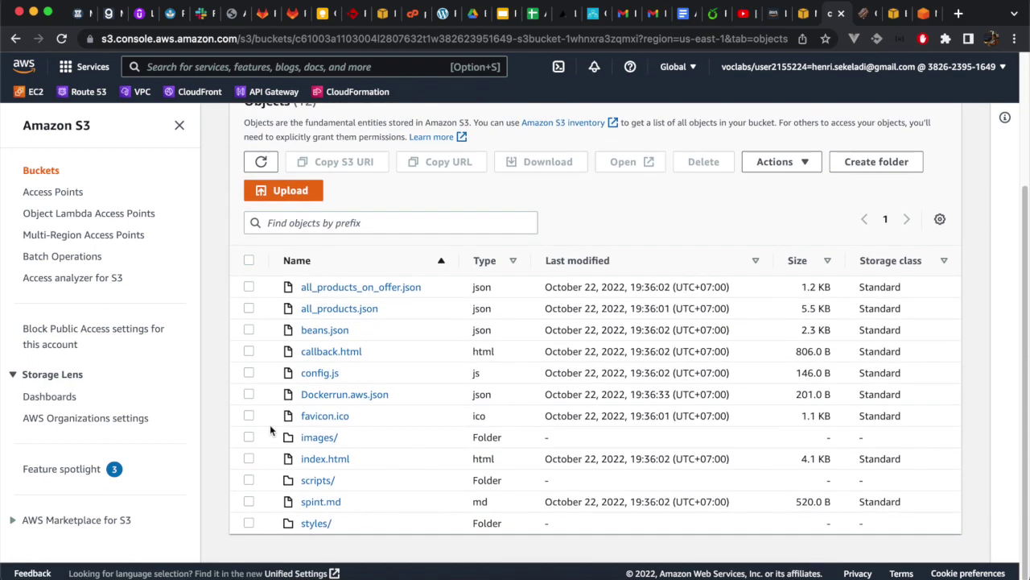
{"action": "left_click", "coordinate": [248, 457]}
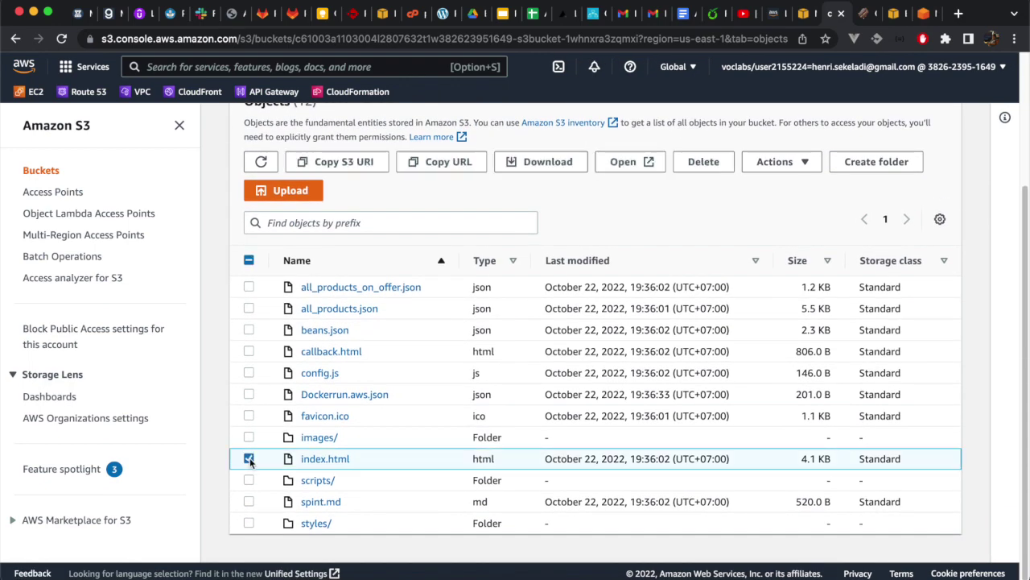
{"action": "left_click", "coordinate": [640, 169]}
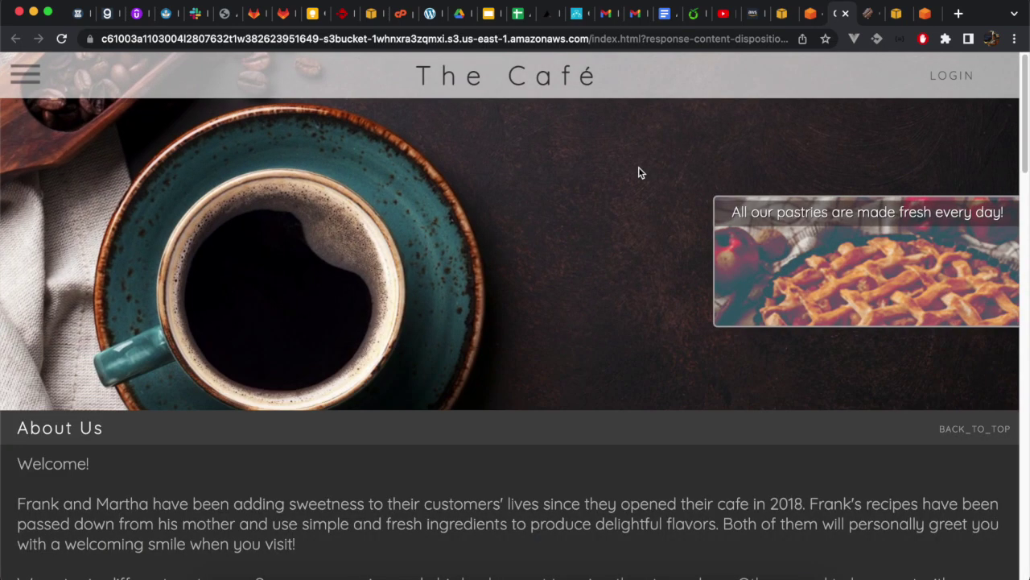
{"action": "scroll", "coordinate": [640, 171], "scroll_direction": "down", "scroll_amount": 8}
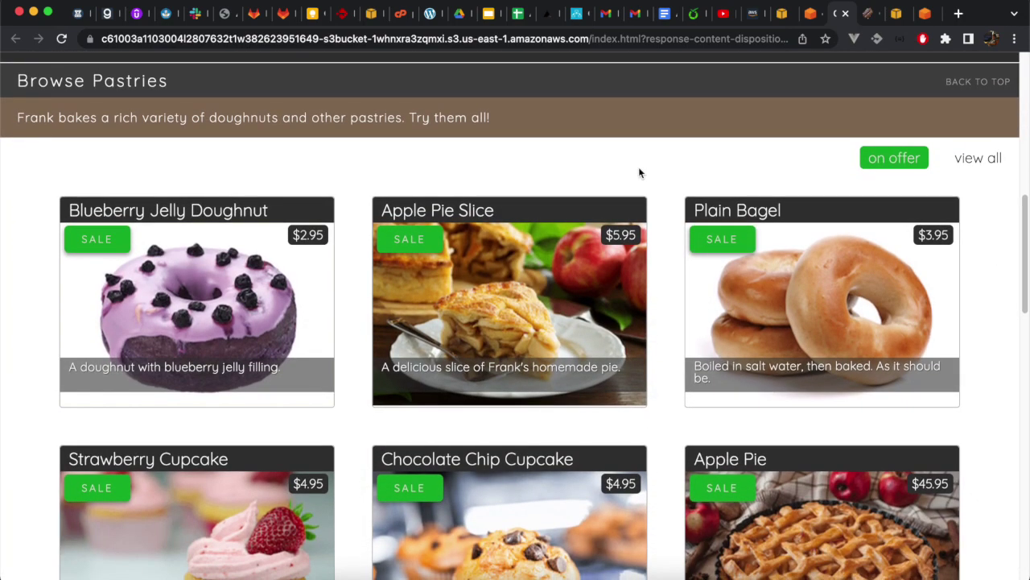
- Recheck lab step 35 and locate the website endpoint under Static website hosting in the S3 bucket's properties
{"action": "left_click", "coordinate": [748, 13]}
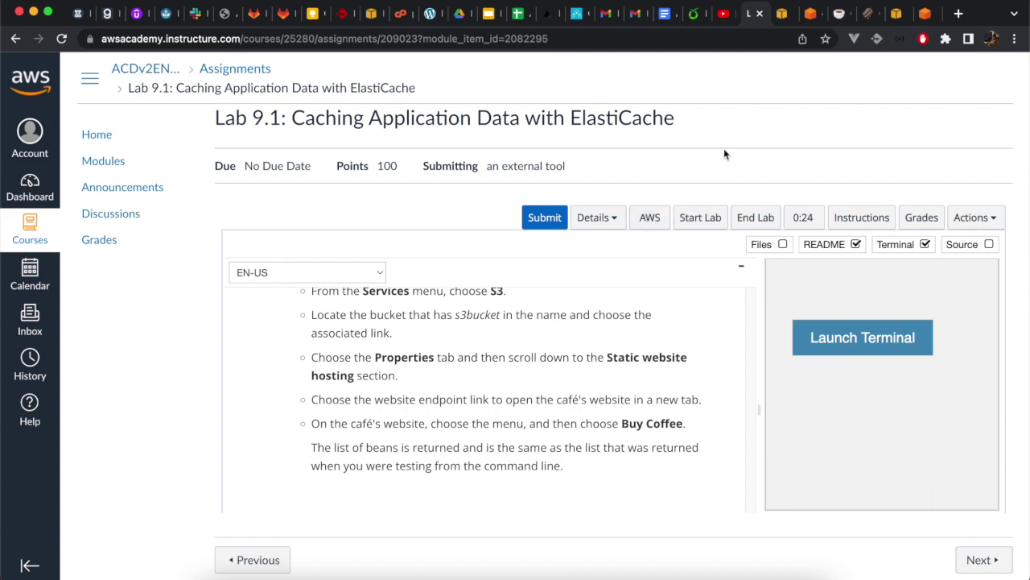
{"action": "left_click", "coordinate": [810, 16]}
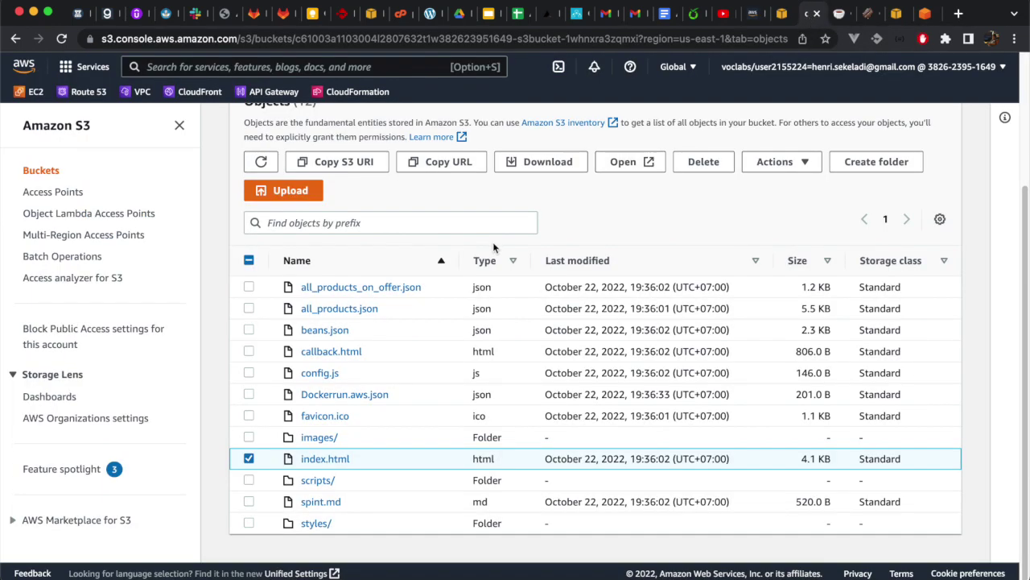
{"action": "scroll", "coordinate": [492, 242], "scroll_direction": "up", "scroll_amount": 3}
{"action": "left_click", "coordinate": [359, 221]}
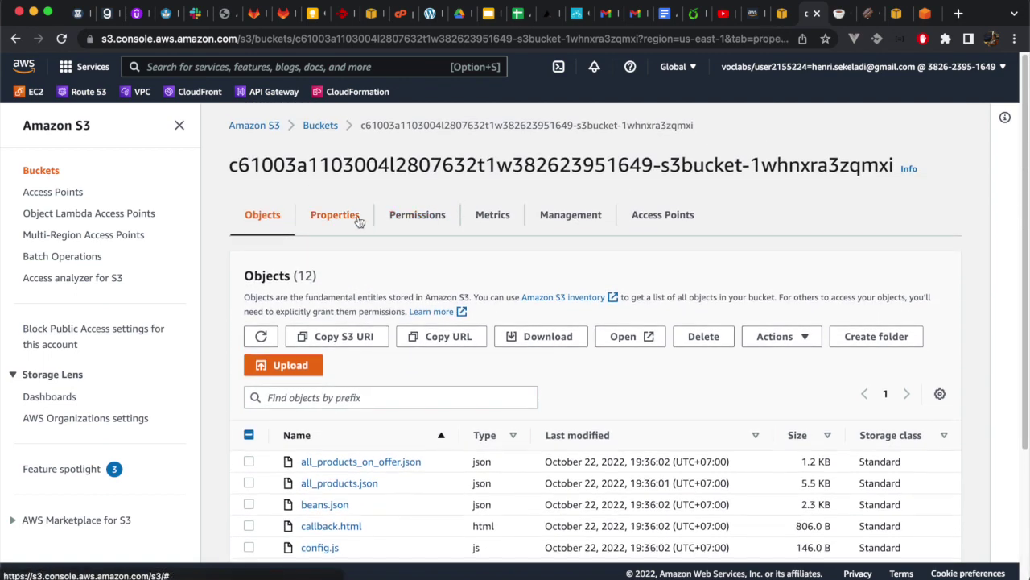
{"action": "scroll", "coordinate": [223, 385], "scroll_direction": "down", "scroll_amount": 5}
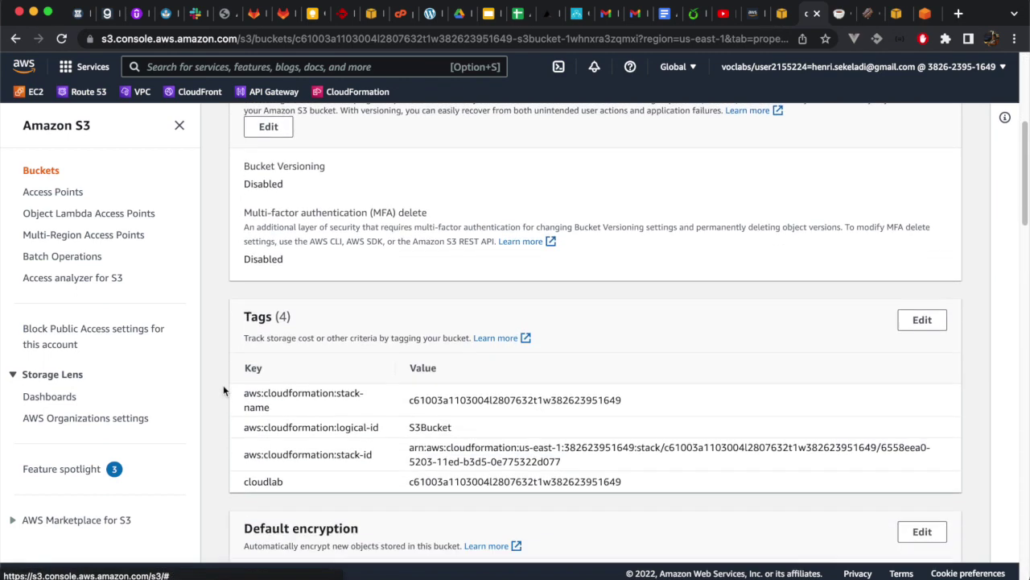
{"action": "scroll", "coordinate": [224, 389], "scroll_direction": "down", "scroll_amount": 10}
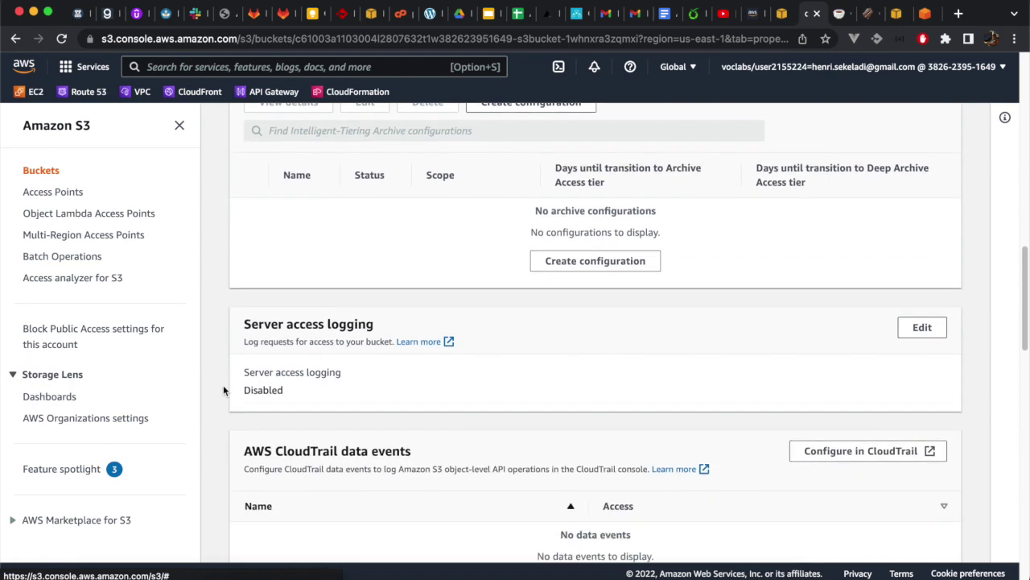
{"action": "scroll", "coordinate": [224, 389], "scroll_direction": "down", "scroll_amount": 5}
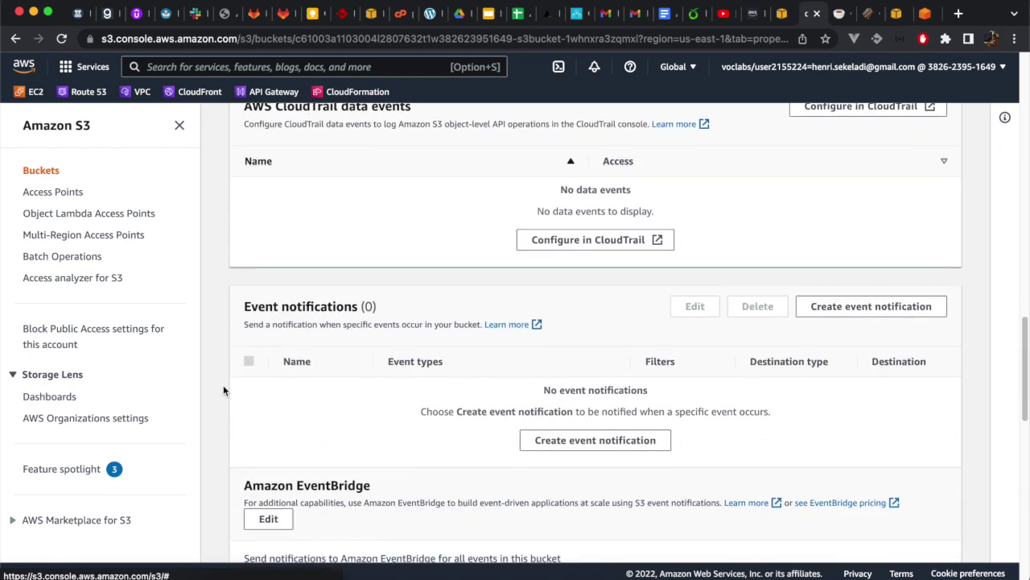
{"action": "scroll", "coordinate": [223, 390], "scroll_direction": "down", "scroll_amount": 5}
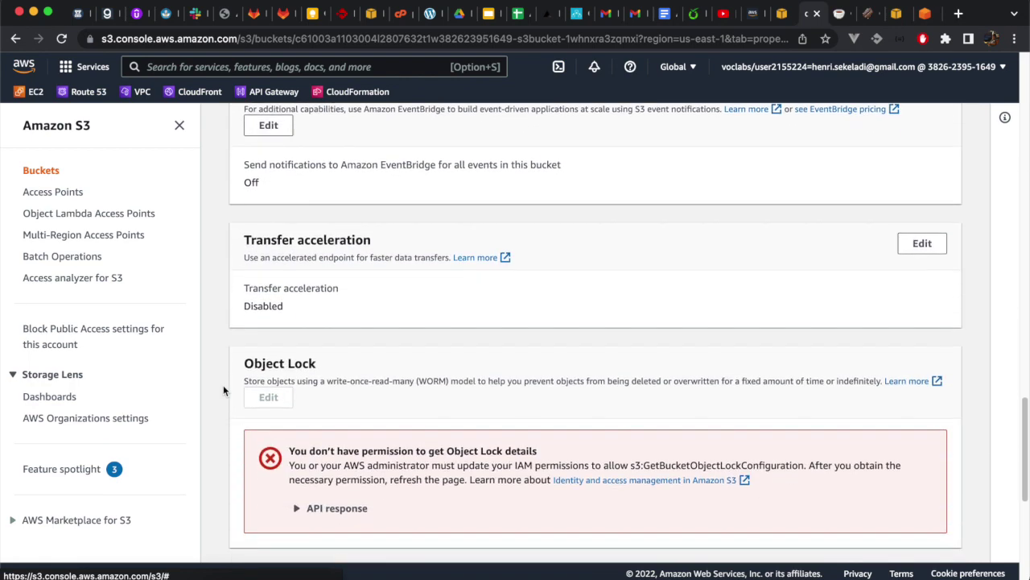
{"action": "scroll", "coordinate": [224, 390], "scroll_direction": "down", "scroll_amount": 3}
{"action": "scroll", "coordinate": [224, 390], "scroll_direction": "down", "scroll_amount": 2}
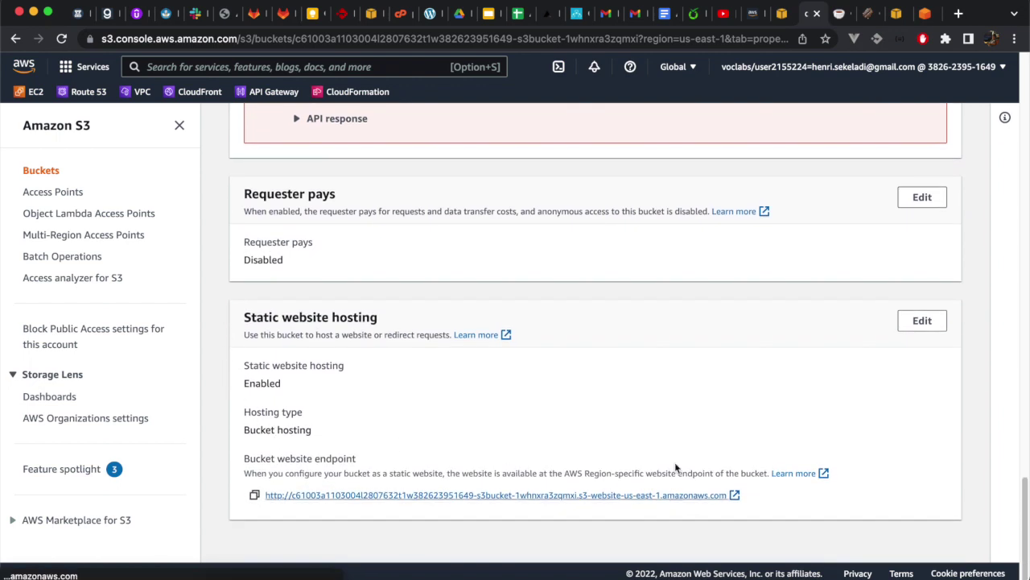
- Return to the café website, go to Buy Coffee from its site menu and review the list of beans
{"action": "left_click", "coordinate": [748, 13]}
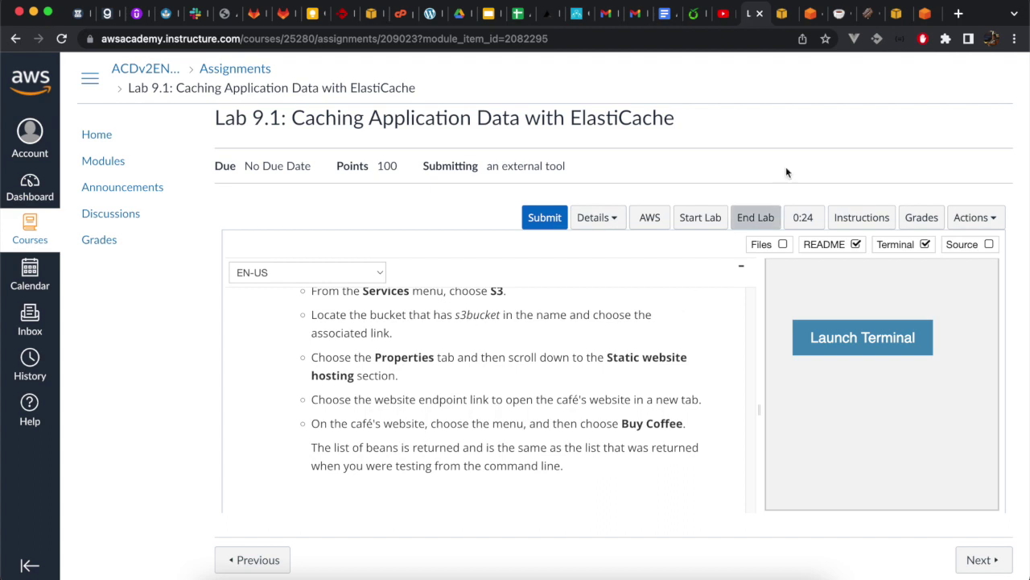
{"action": "left_click", "coordinate": [869, 18]}
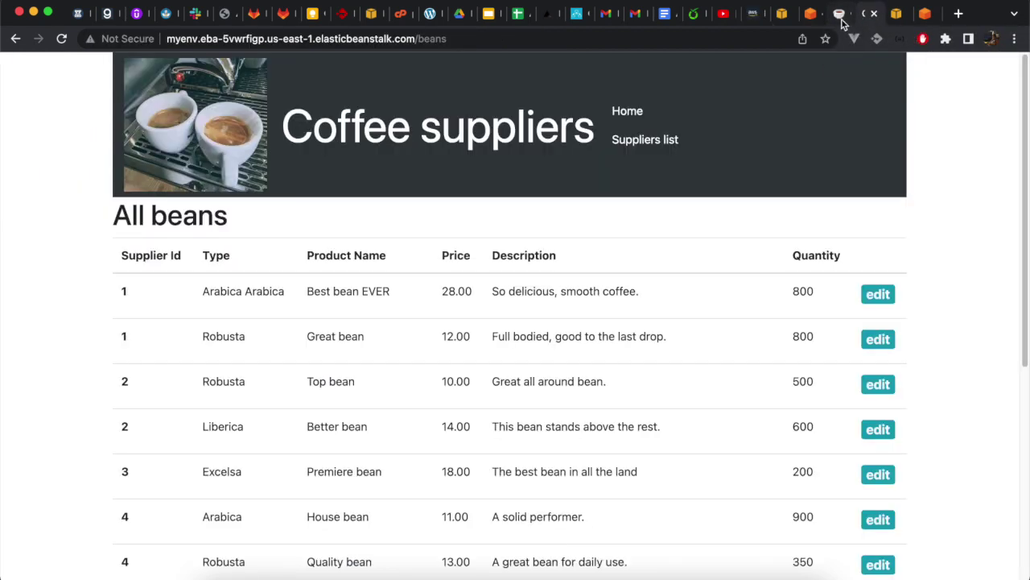
{"action": "left_click", "coordinate": [841, 17]}
{"action": "scroll", "coordinate": [225, 193], "scroll_direction": "up", "scroll_amount": 10}
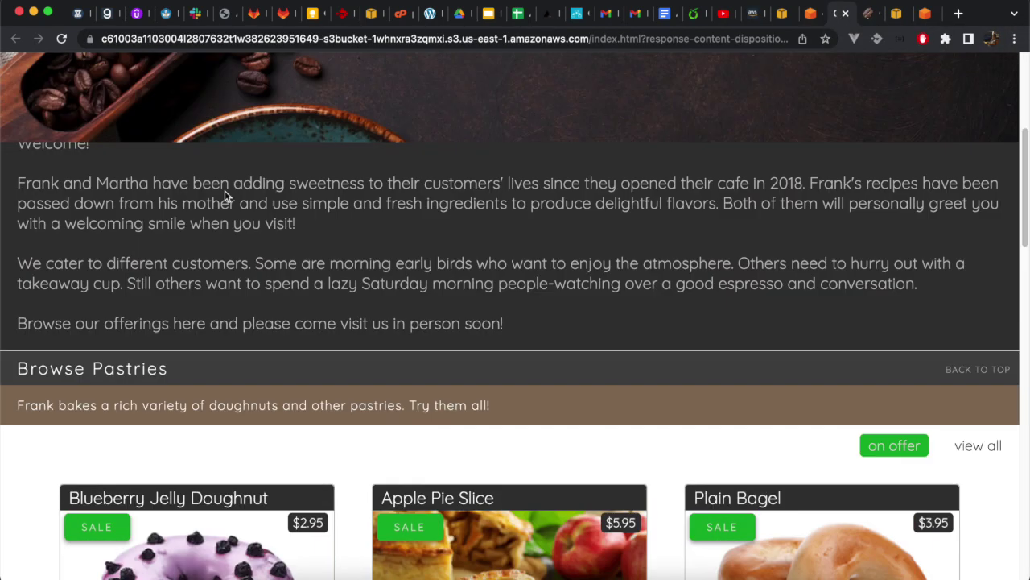
{"action": "left_click", "coordinate": [27, 77]}
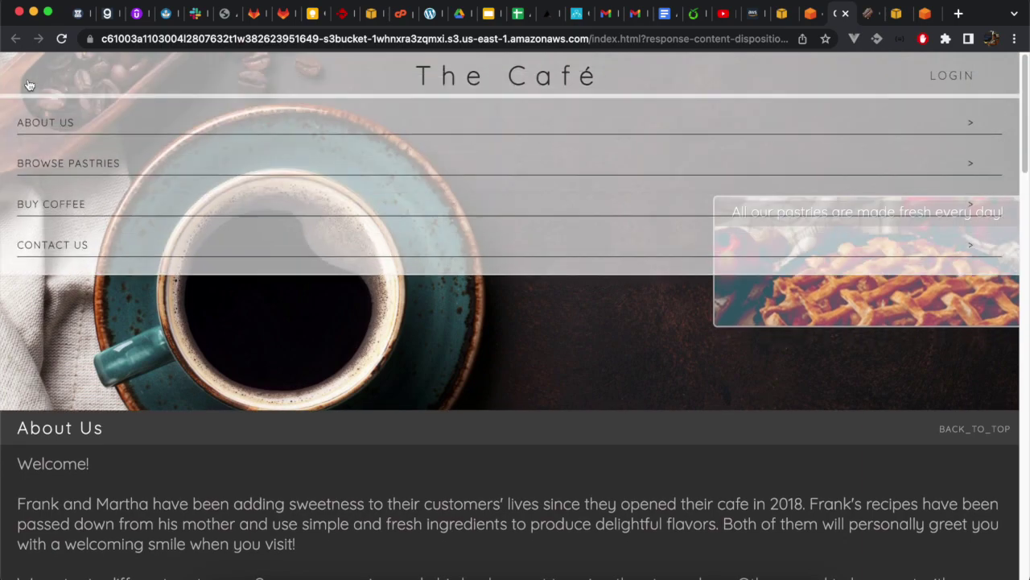
{"action": "left_click", "coordinate": [44, 207]}
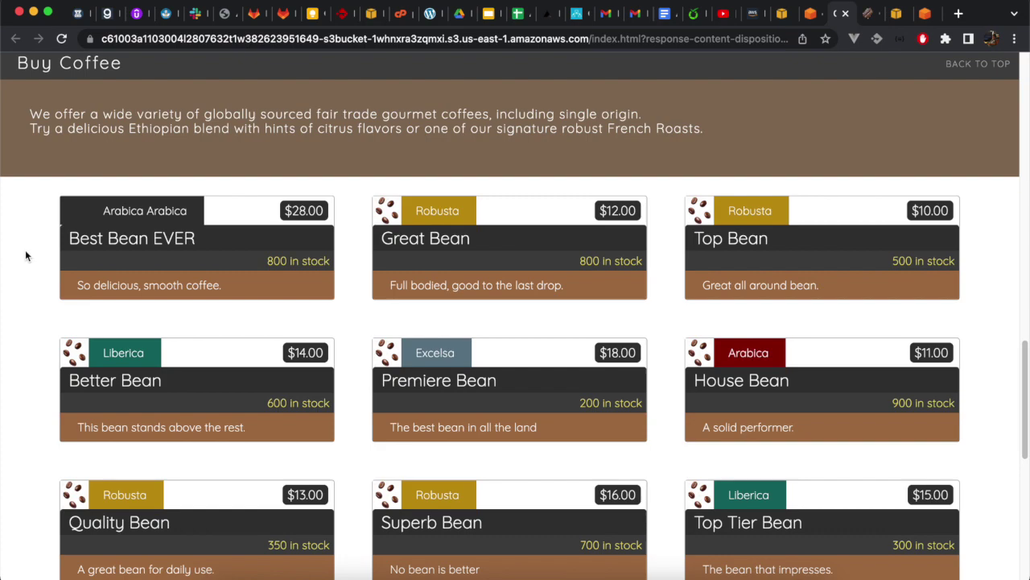
{"action": "scroll", "coordinate": [25, 255], "scroll_direction": "down", "scroll_amount": 4}
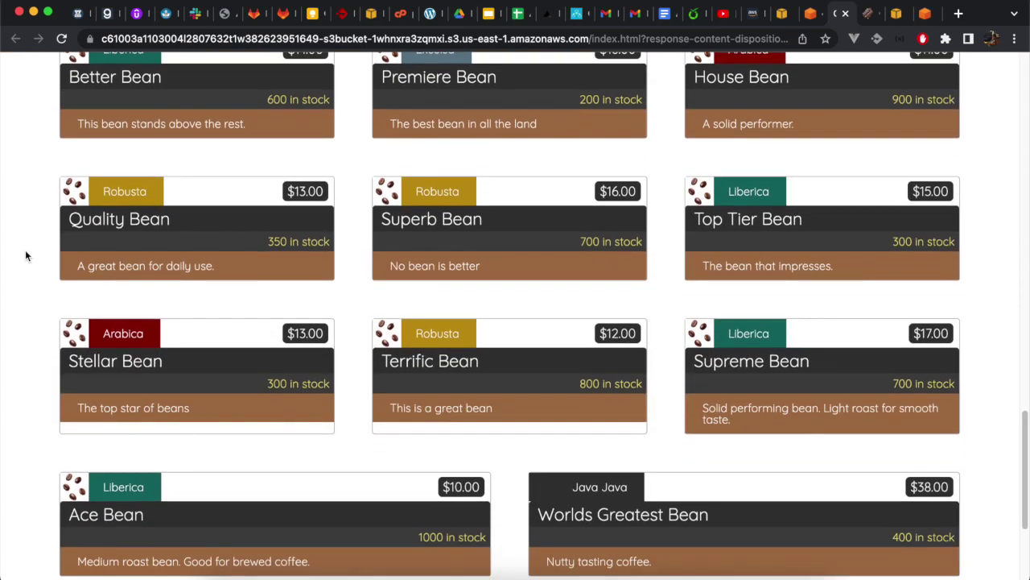
{"action": "scroll", "coordinate": [25, 255], "scroll_direction": "down", "scroll_amount": 3}
{"action": "scroll", "coordinate": [25, 255], "scroll_direction": "up", "scroll_amount": 9}
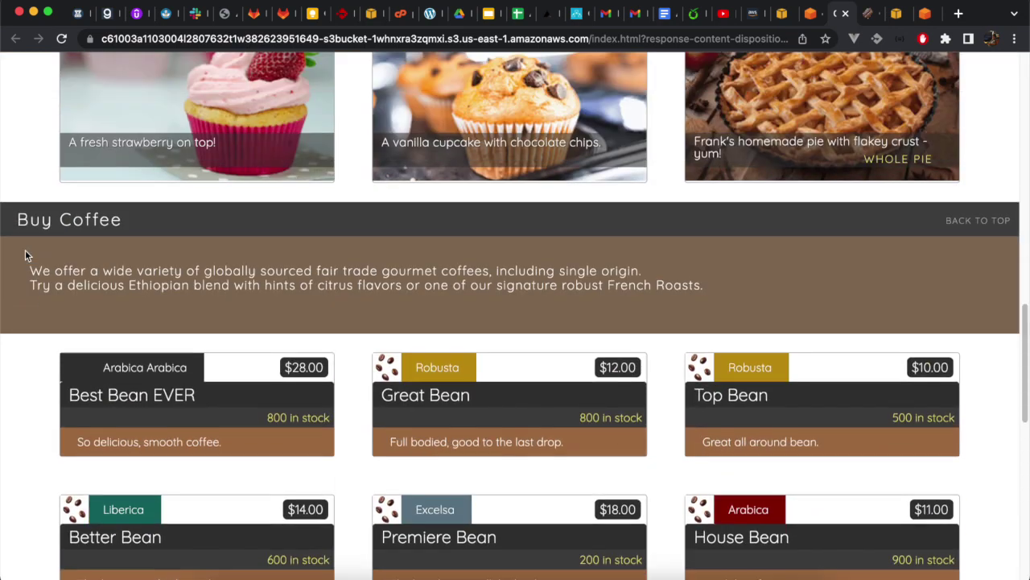
- Finish reviewing the bean list, read the lab instructions through step 36, and submit the lab work with confirmation
{"action": "scroll", "coordinate": [25, 254], "scroll_direction": "down", "scroll_amount": 2}
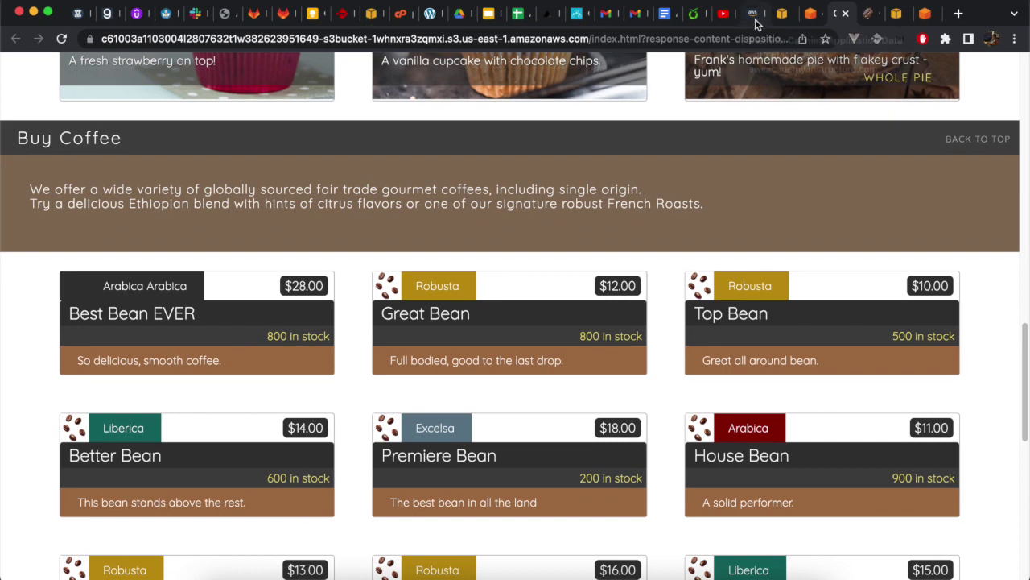
{"action": "left_click", "coordinate": [754, 14]}
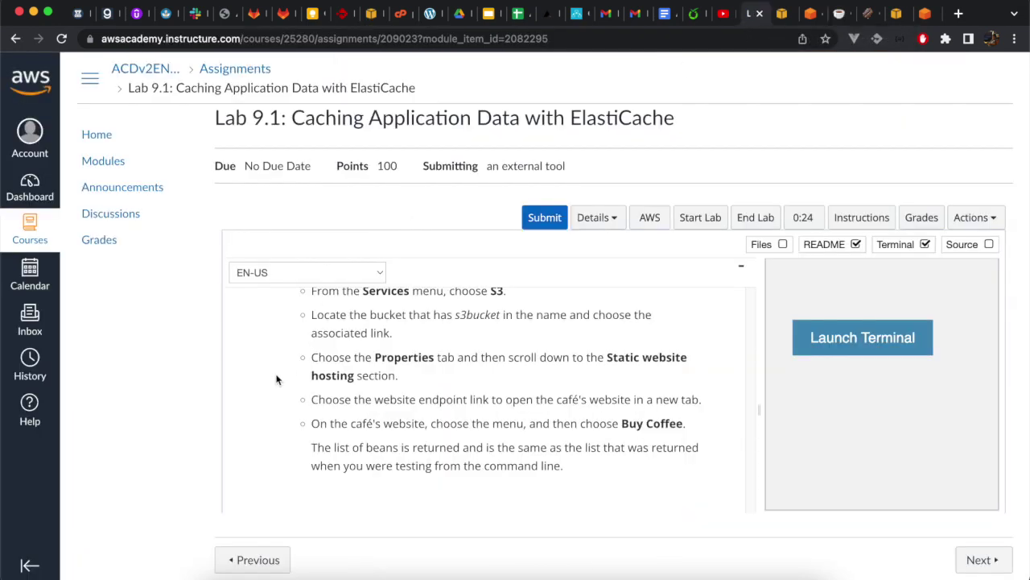
{"action": "scroll", "coordinate": [258, 413], "scroll_direction": "down", "scroll_amount": 5}
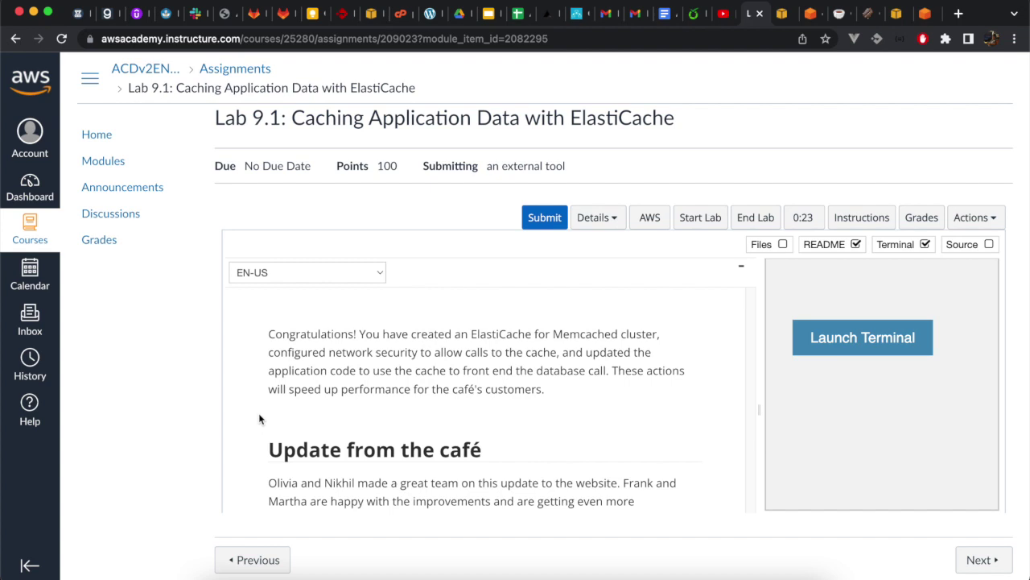
{"action": "scroll", "coordinate": [259, 418], "scroll_direction": "down", "scroll_amount": 8}
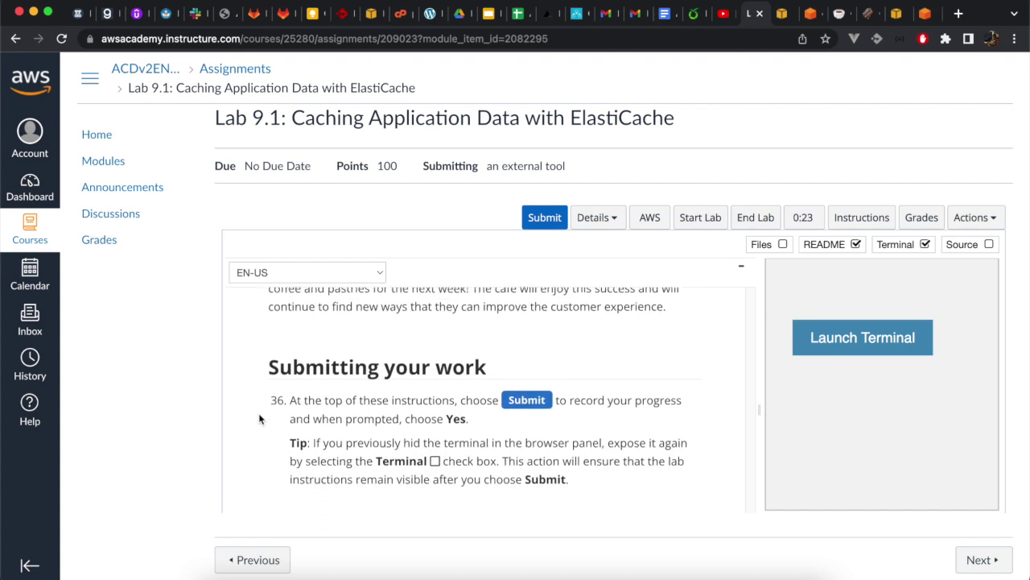
{"action": "left_click", "coordinate": [539, 218]}
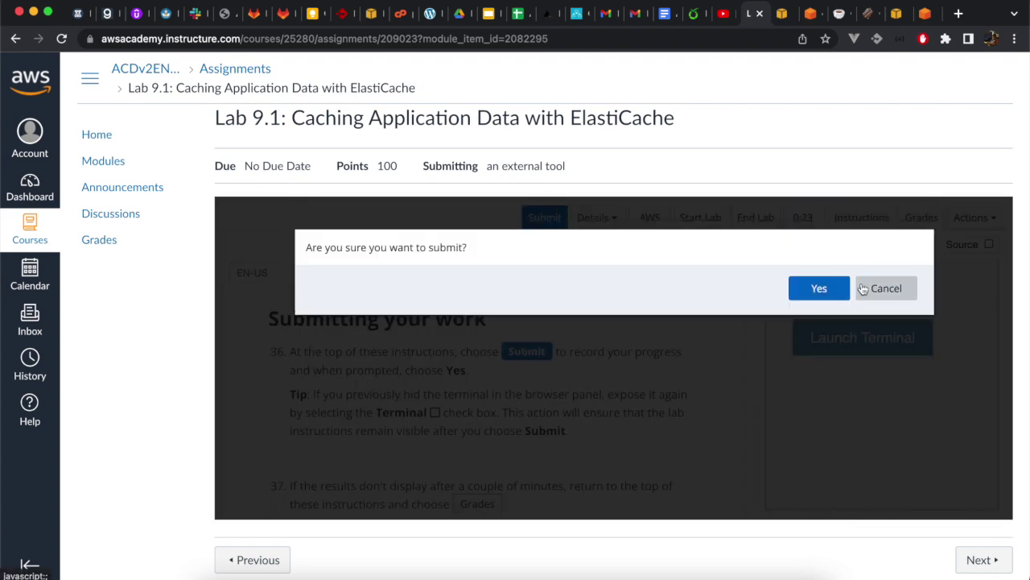
{"action": "left_click", "coordinate": [815, 287]}
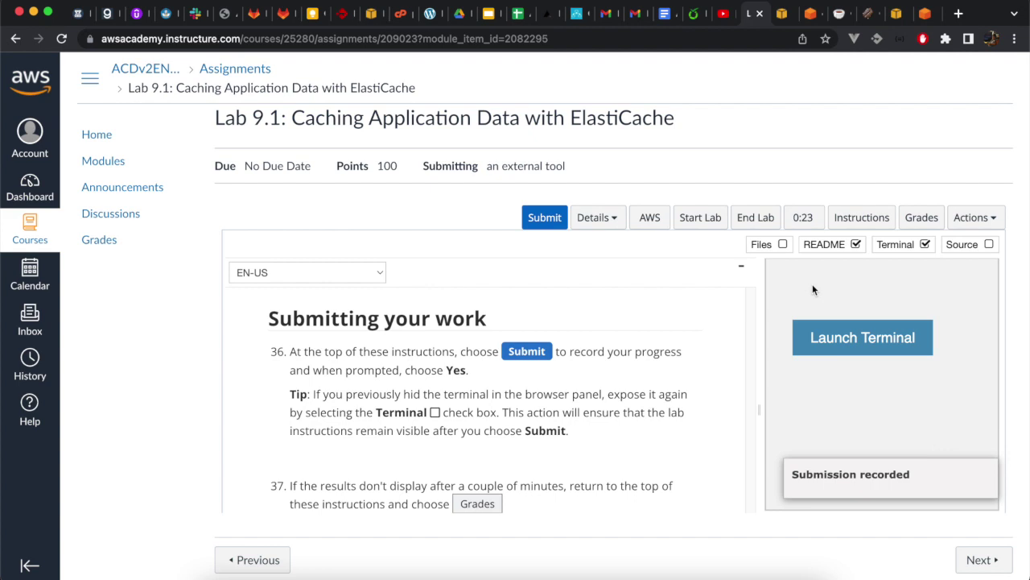
- Check the total score in the Lab 9.1 grades and end the lab session with confirmation
{"action": "left_click", "coordinate": [919, 223]}
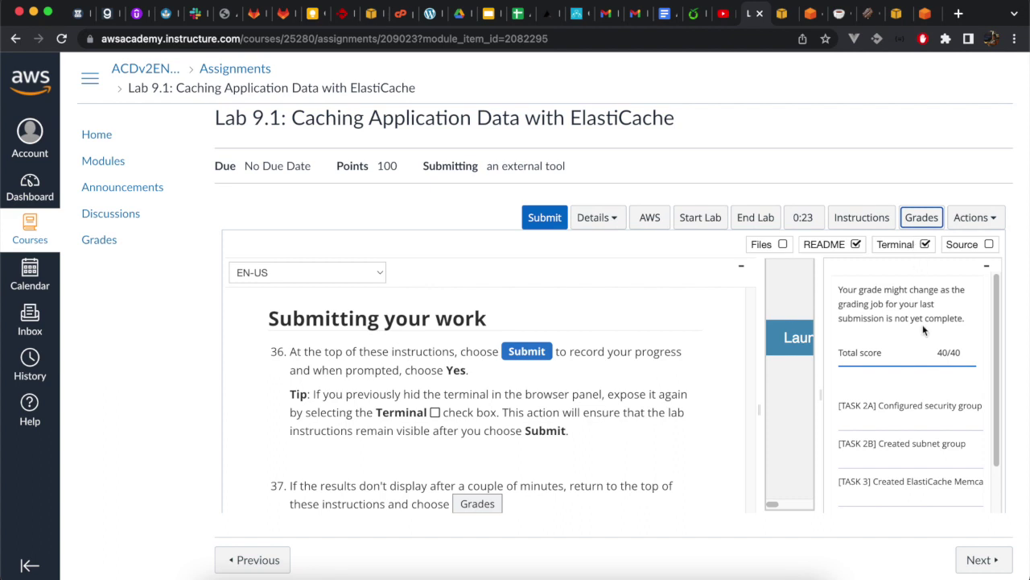
{"action": "left_click_drag", "start_coordinate": [939, 355], "coordinate": [960, 353]}
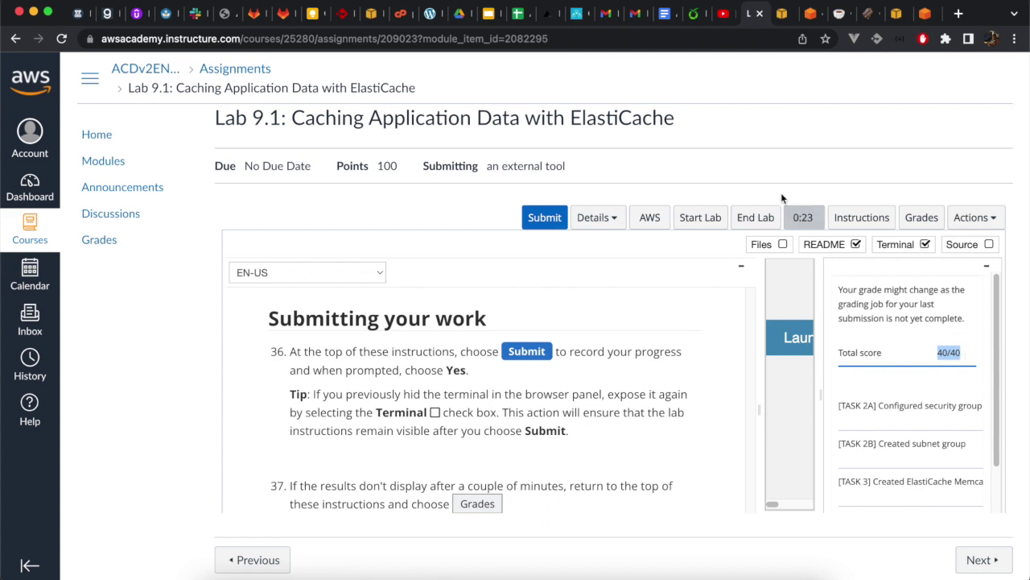
{"action": "left_click", "coordinate": [757, 221]}
{"action": "left_click", "coordinate": [802, 288]}
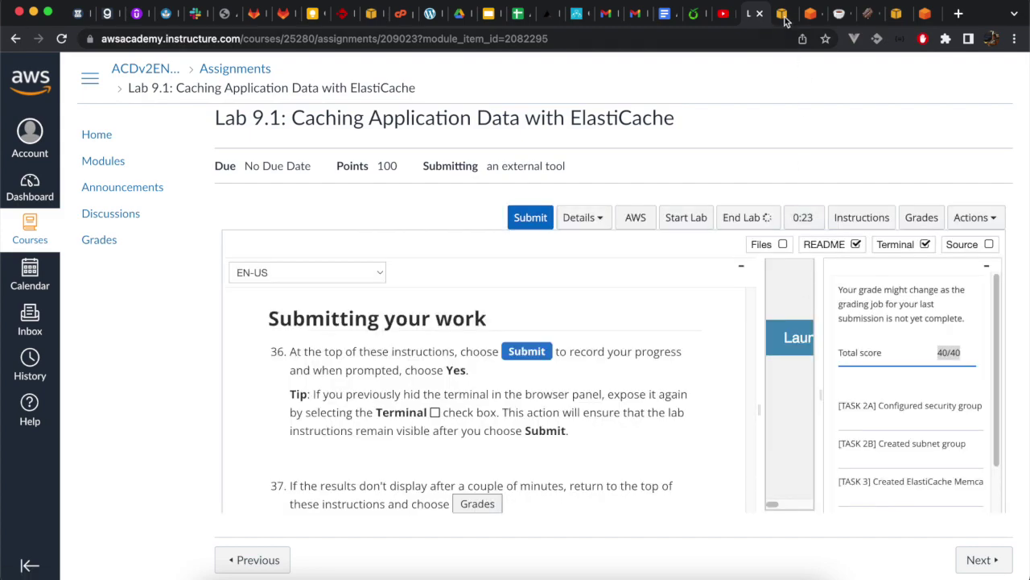
- Close the browser tabs used for the lab, including the AWS console pages and the café website
{"action": "left_click", "coordinate": [783, 17]}
{"action": "left_click", "coordinate": [786, 15]}
{"action": "left_click", "coordinate": [786, 15]}
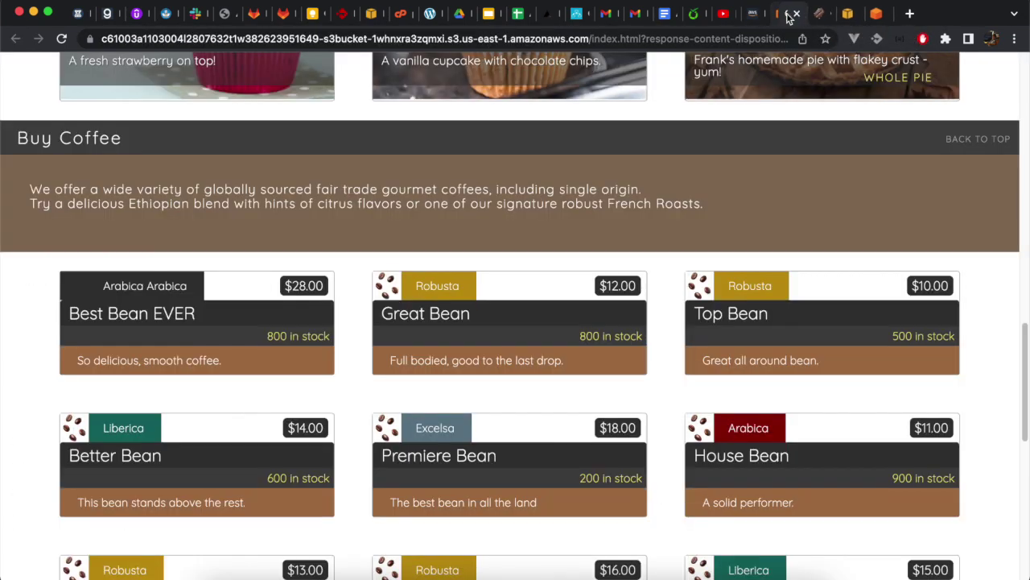
{"action": "left_click", "coordinate": [788, 15]}
{"action": "left_click", "coordinate": [788, 15]}
{"action": "left_click", "coordinate": [788, 15]}
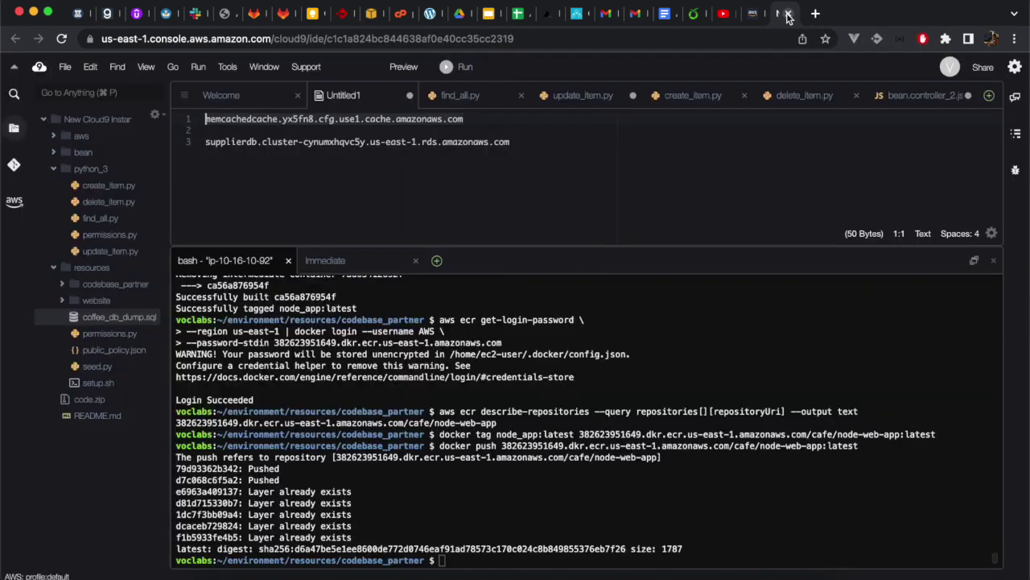